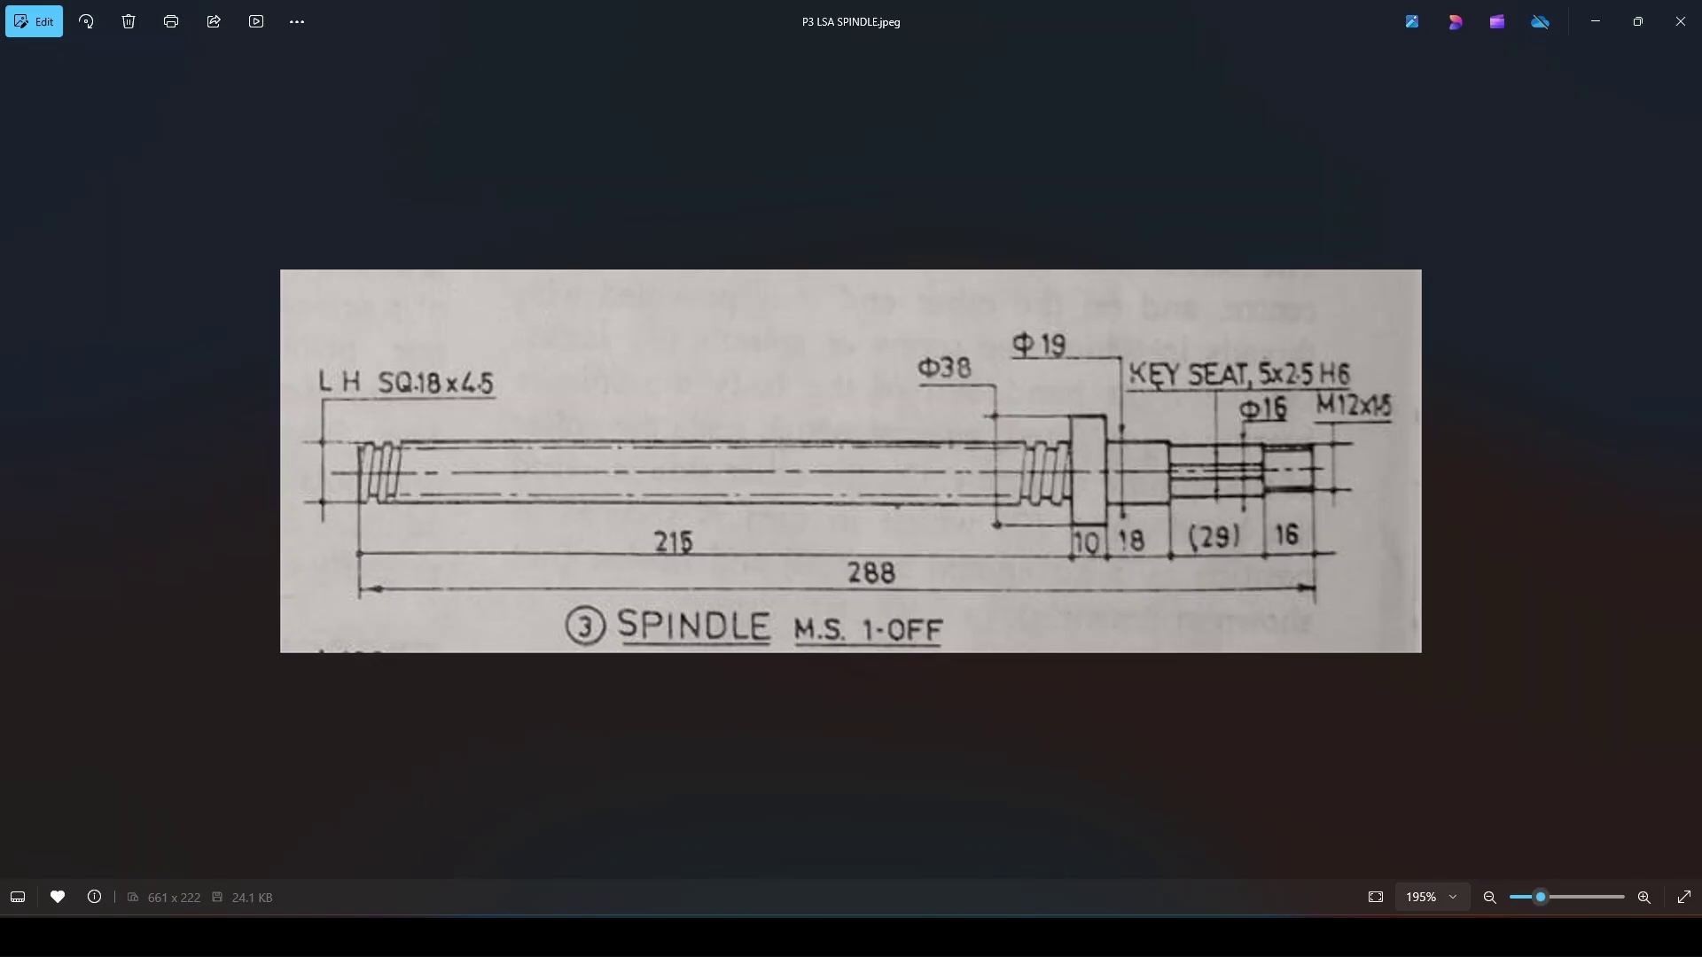
Step: Compare the fully defined shaft sketch with the spindle reference drawing, then minimize the drawing
click(461, 842)
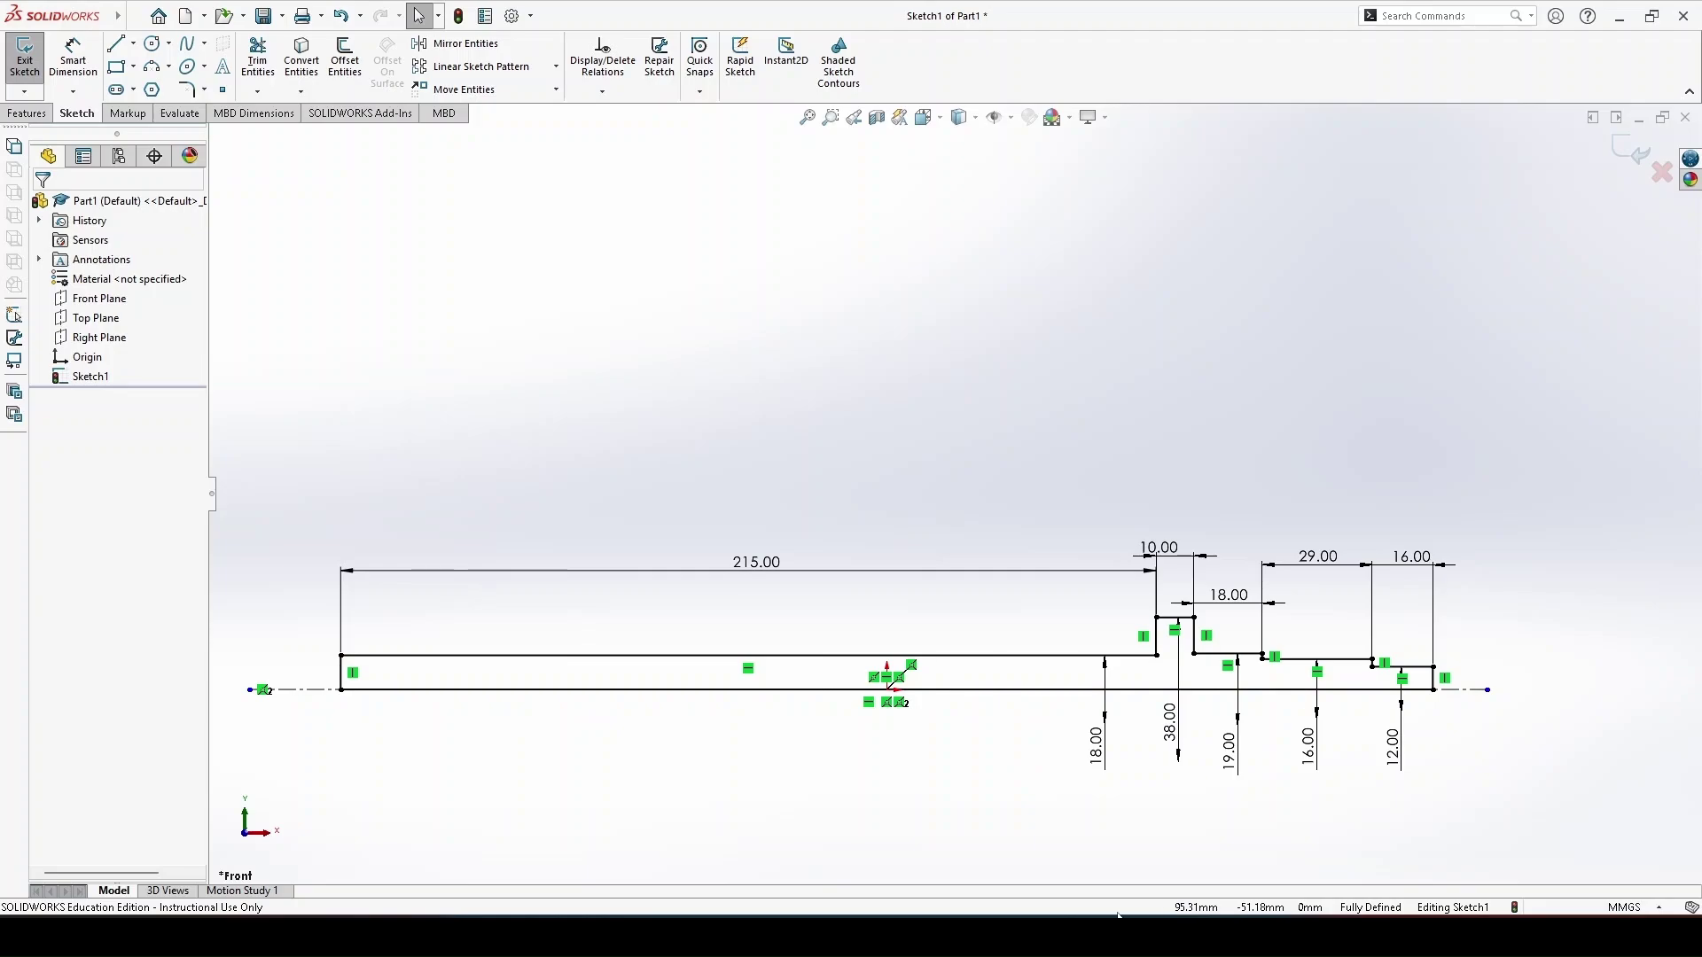
key(alt+Tab)
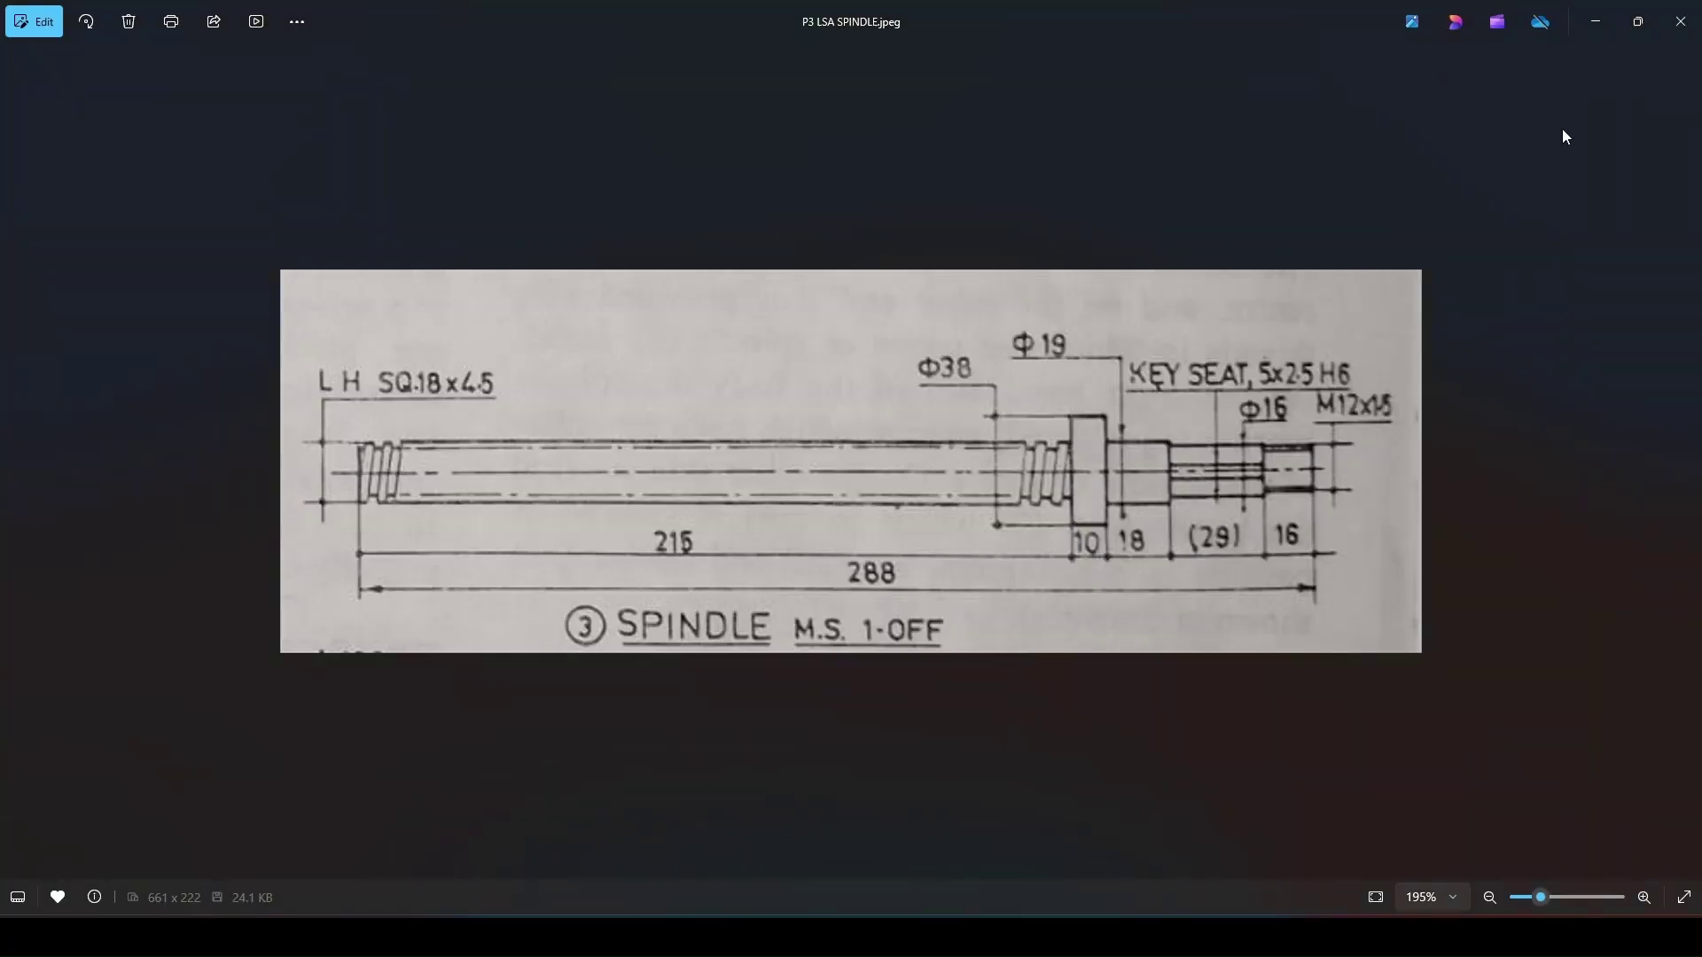
click(1637, 21)
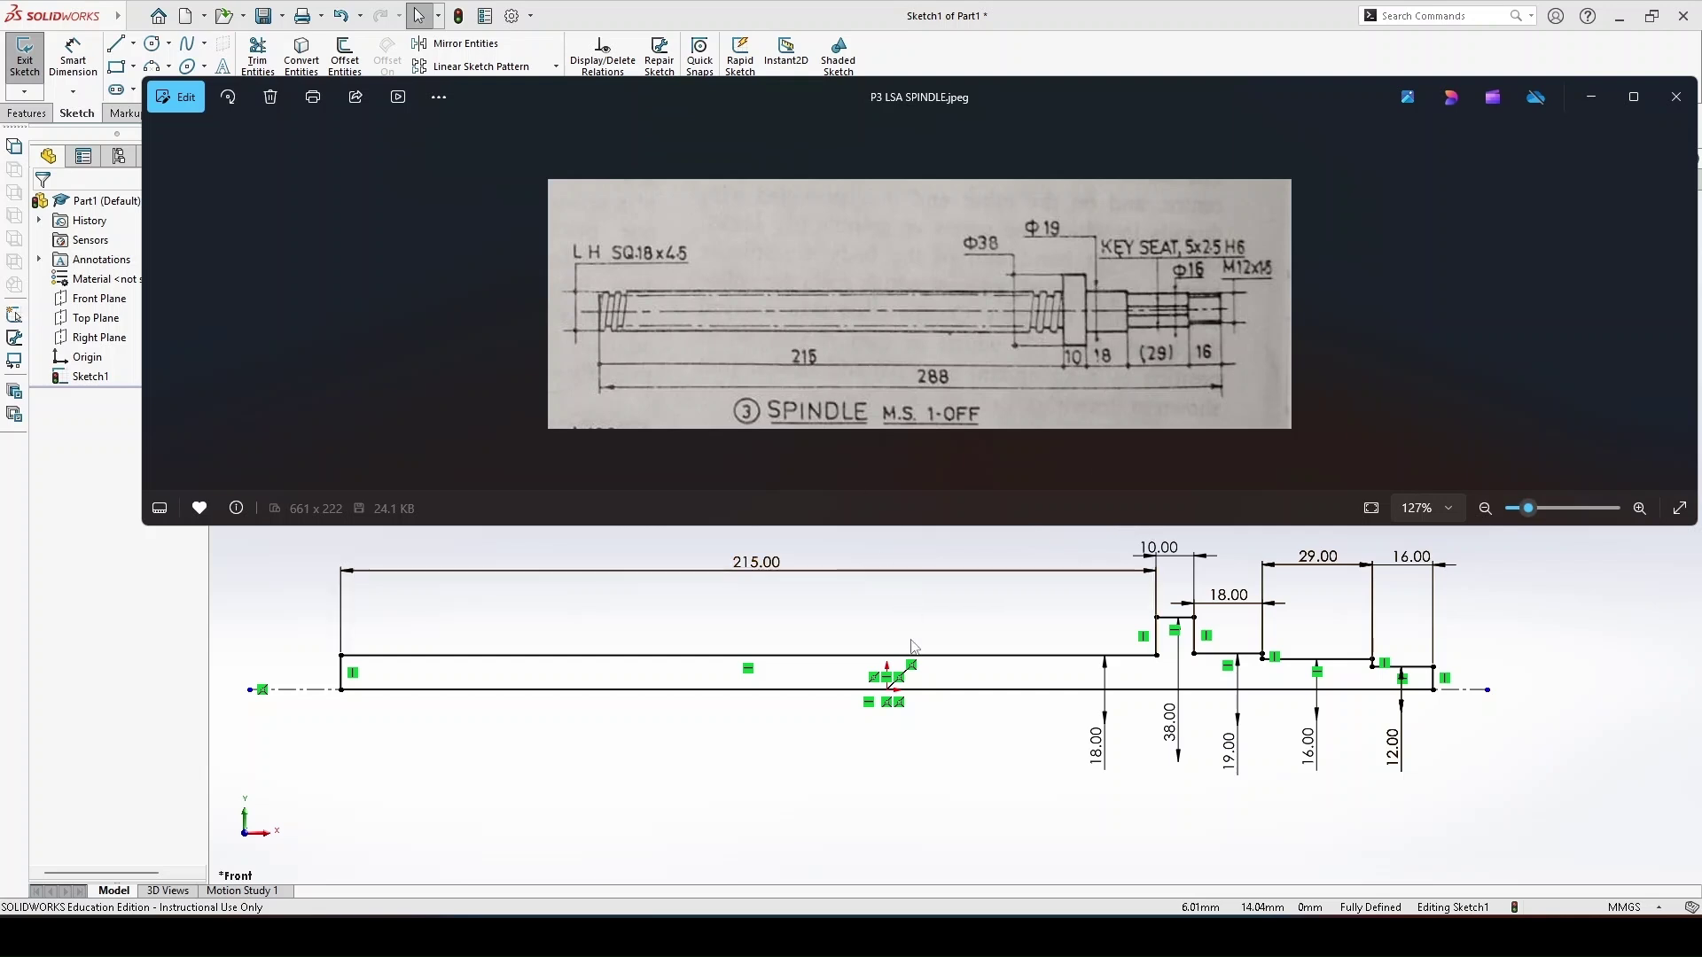
click(926, 770)
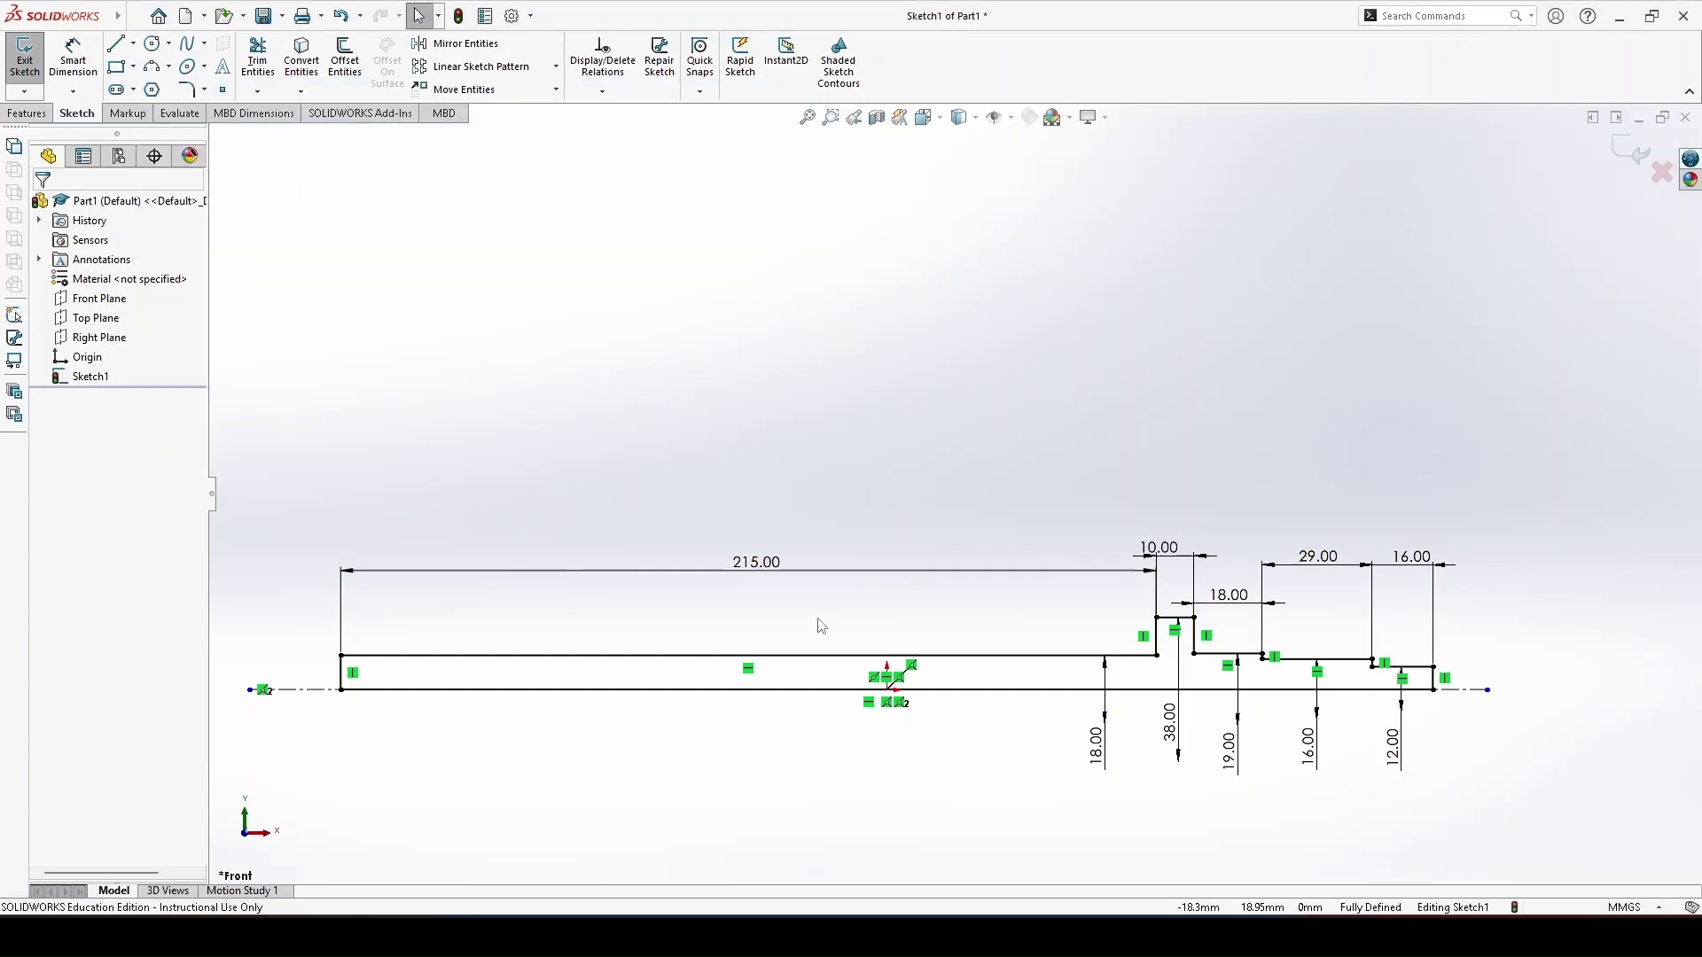
click(29, 114)
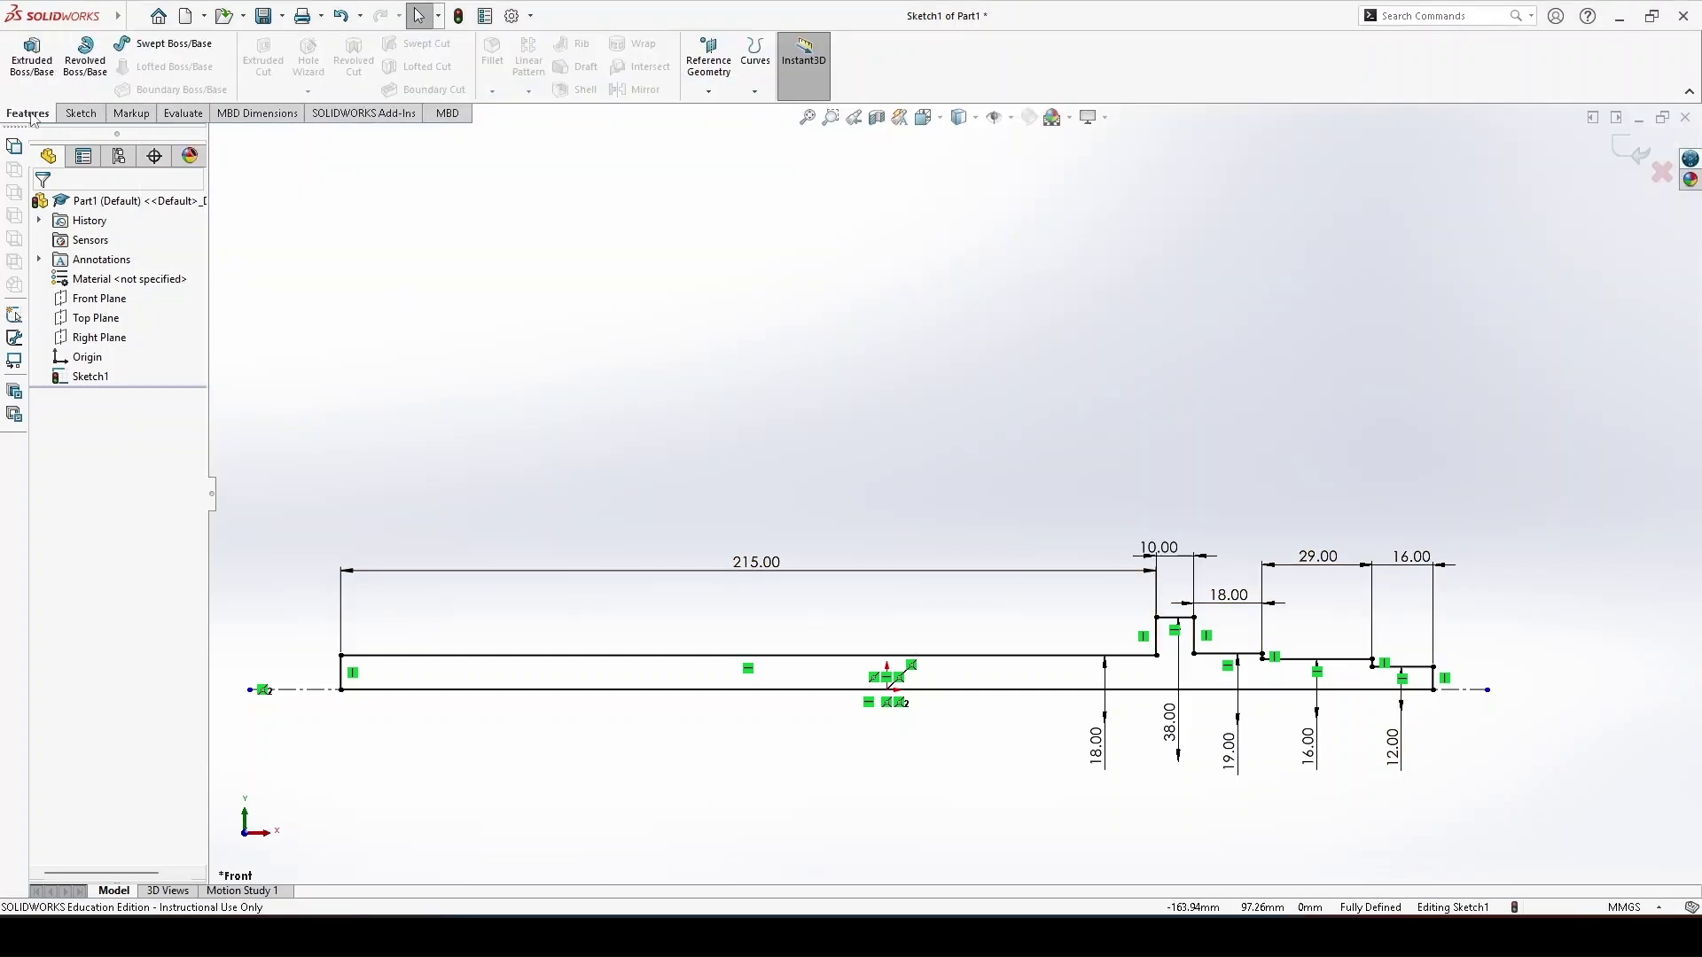
Step: Revolve the profile 360° about Line1 into solid Revolve1, then view its stepped end
click(84, 62)
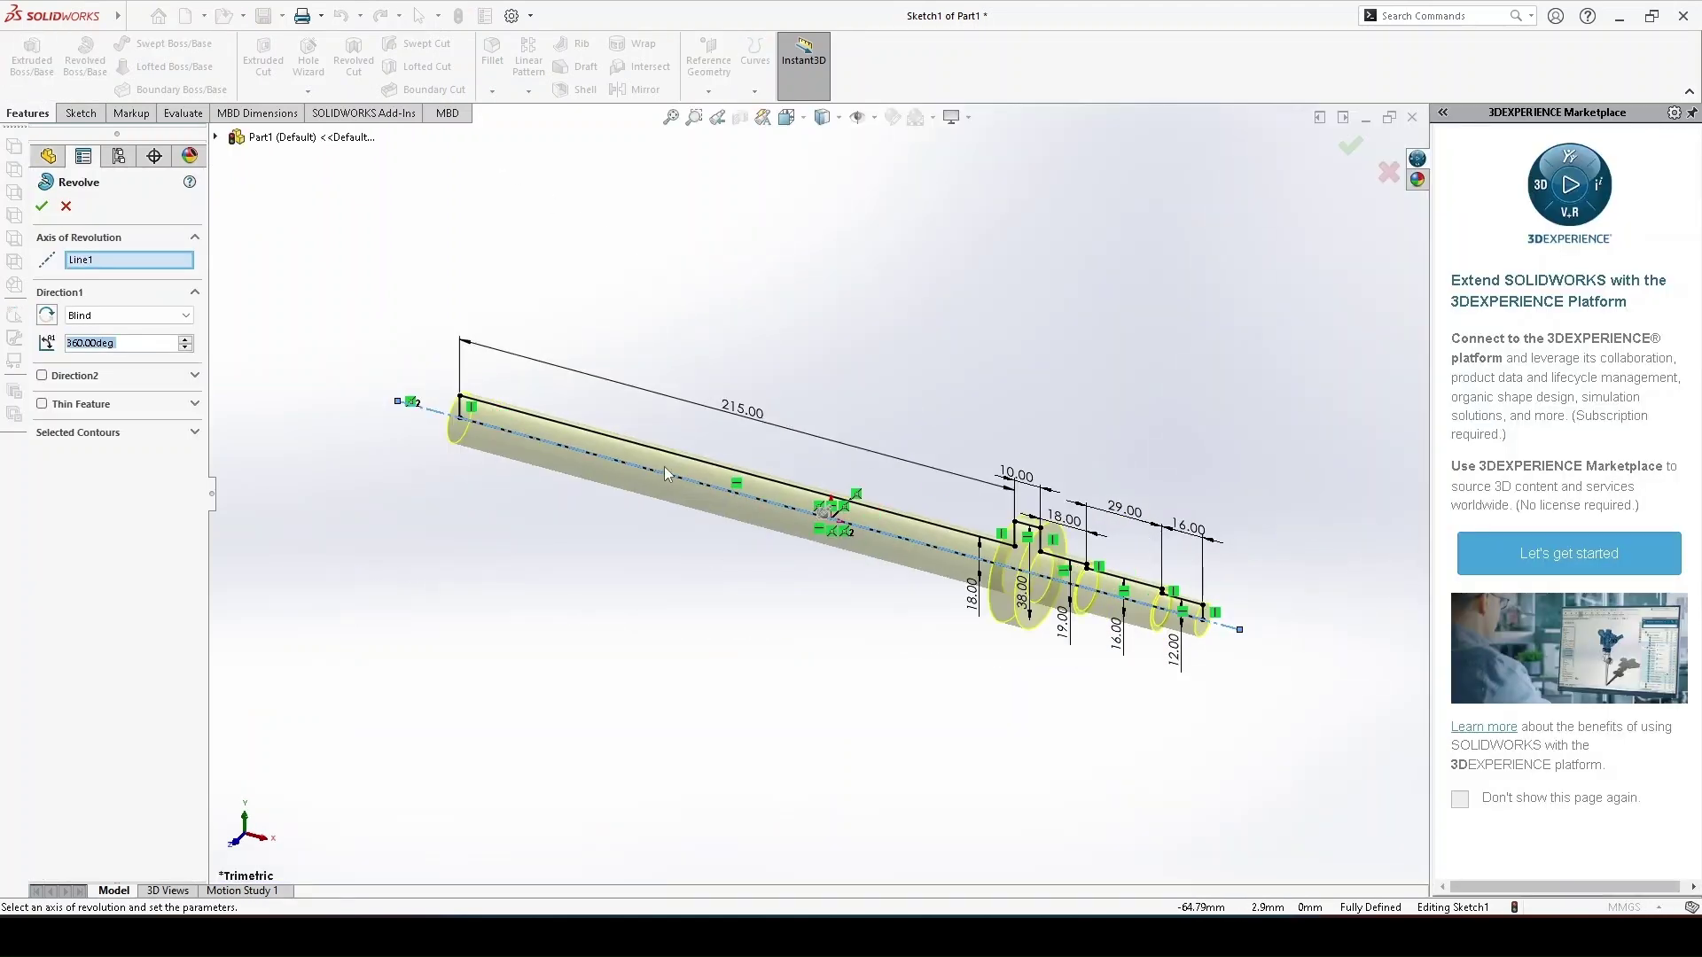
click(42, 207)
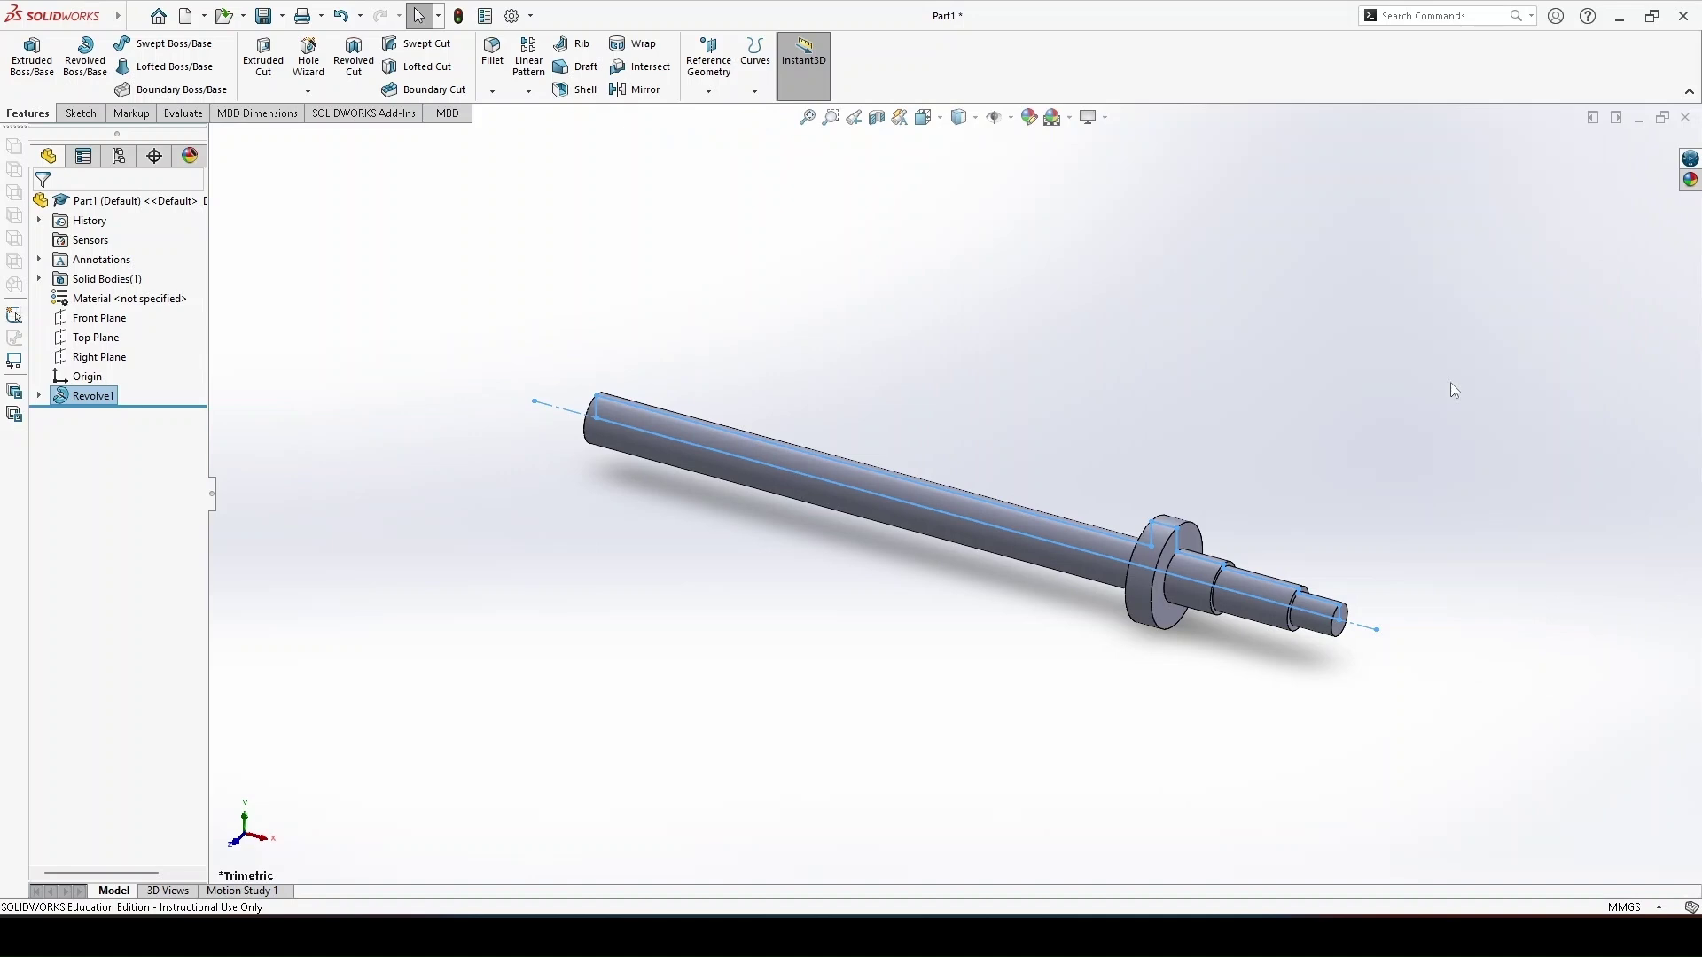
scroll(1171, 588, down, 3)
scroll(1180, 606, up, 1)
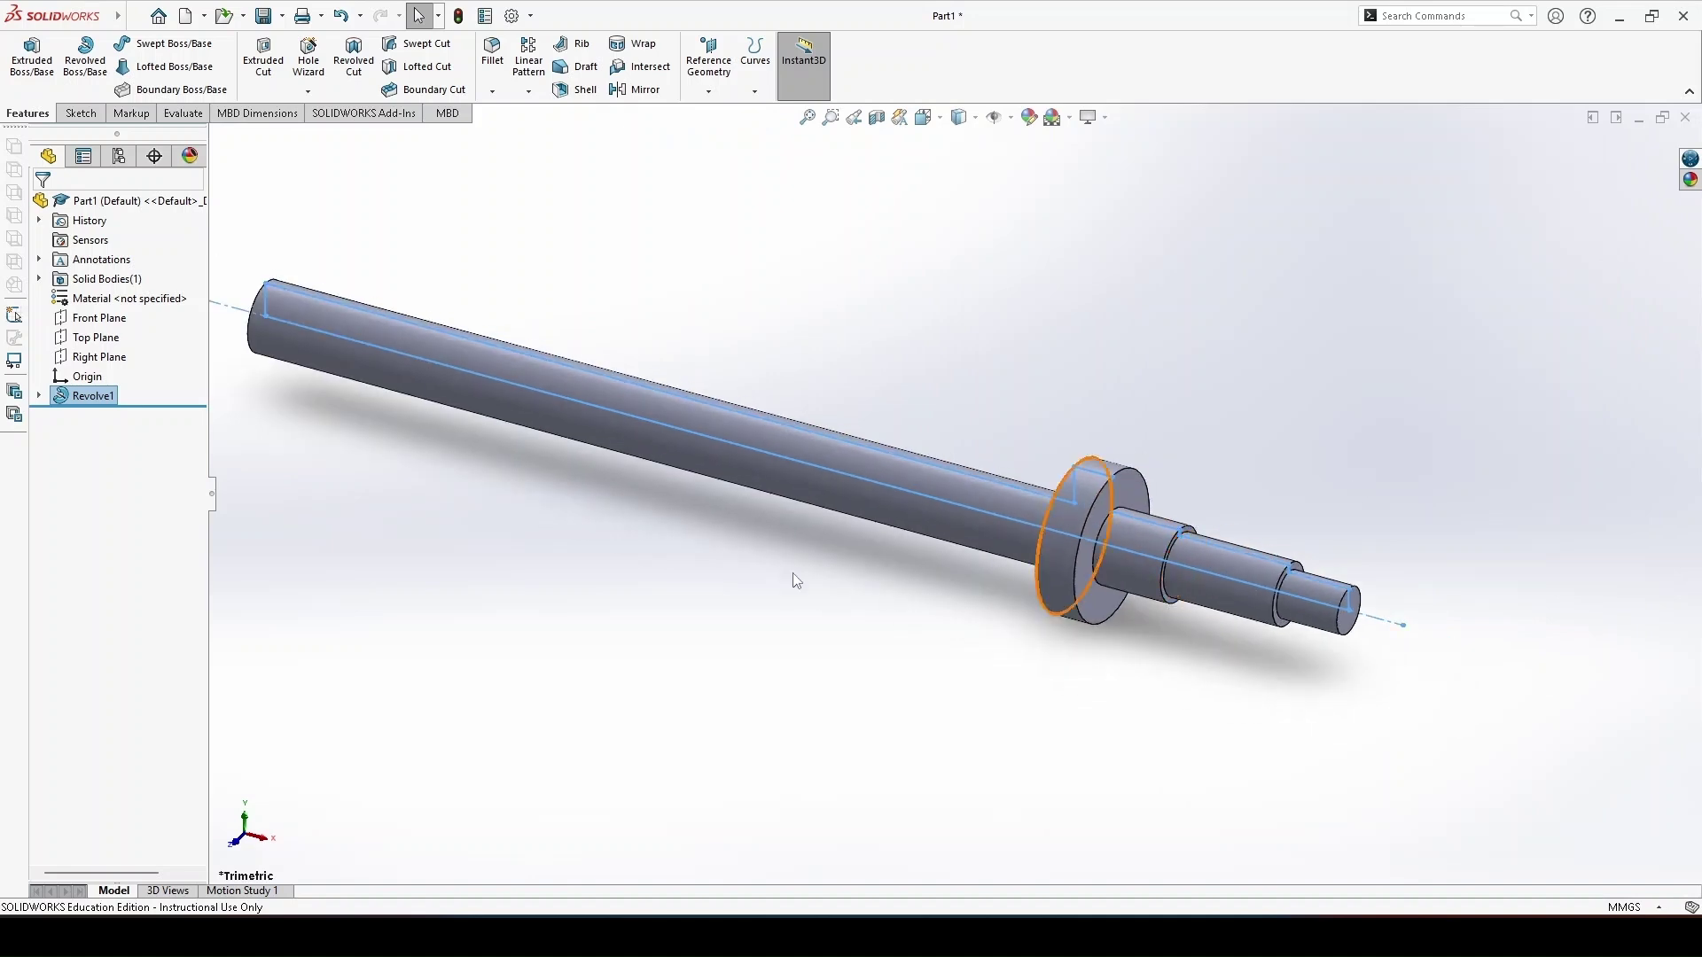
scroll(865, 575, up, 1)
click(867, 573)
mouse_move(874, 567)
middle_down()
mouse_move(988, 562)
mouse_move(1028, 593)
middle_up()
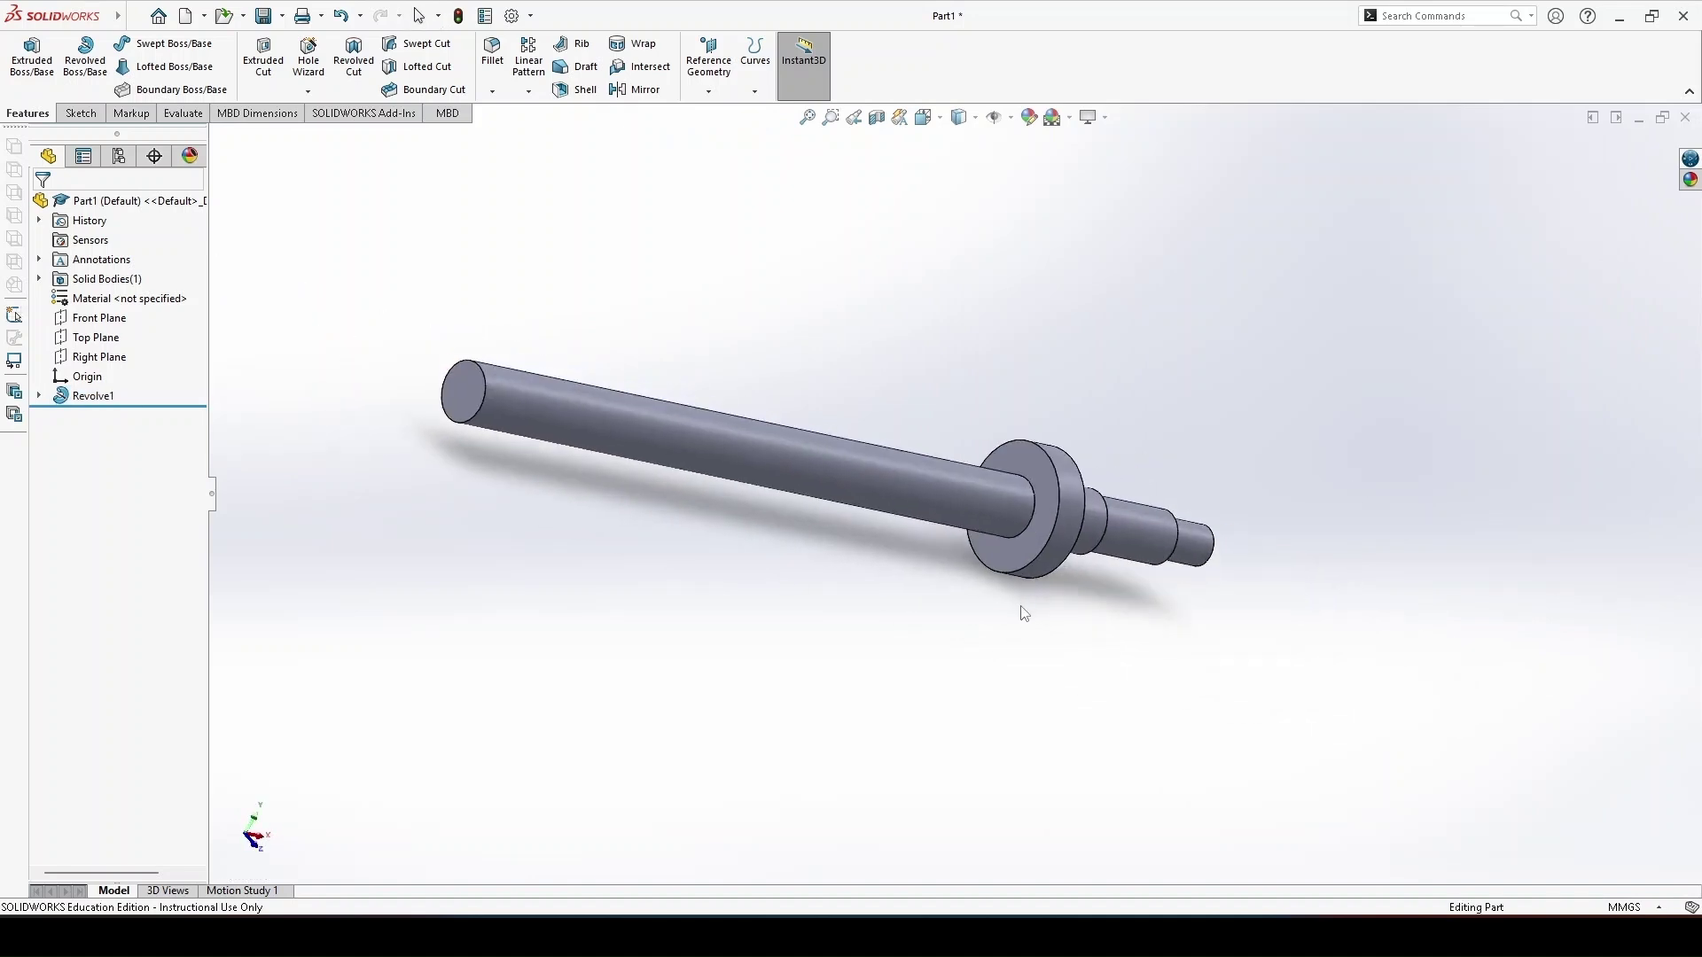
scroll(889, 592, up, 1)
scroll(889, 593, up, 1)
scroll(1251, 558, down, 3)
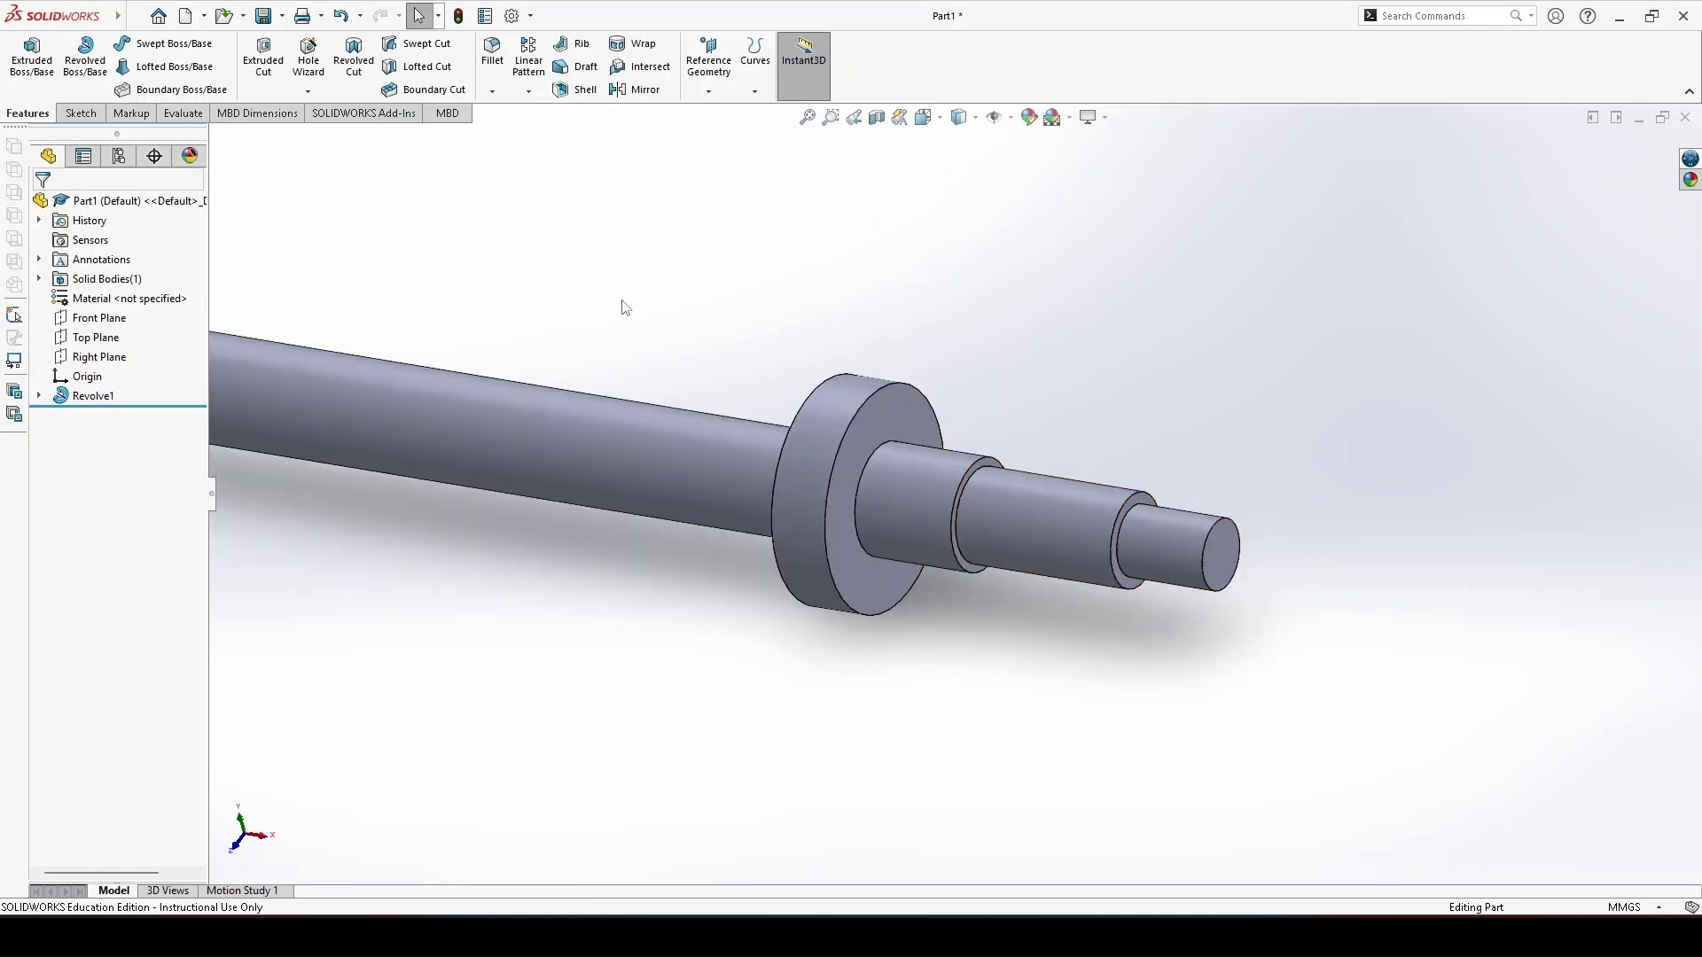
Step: Start a helix on the shaft's small end face, converting its 12 mm circular edge into Sketch2
click(754, 57)
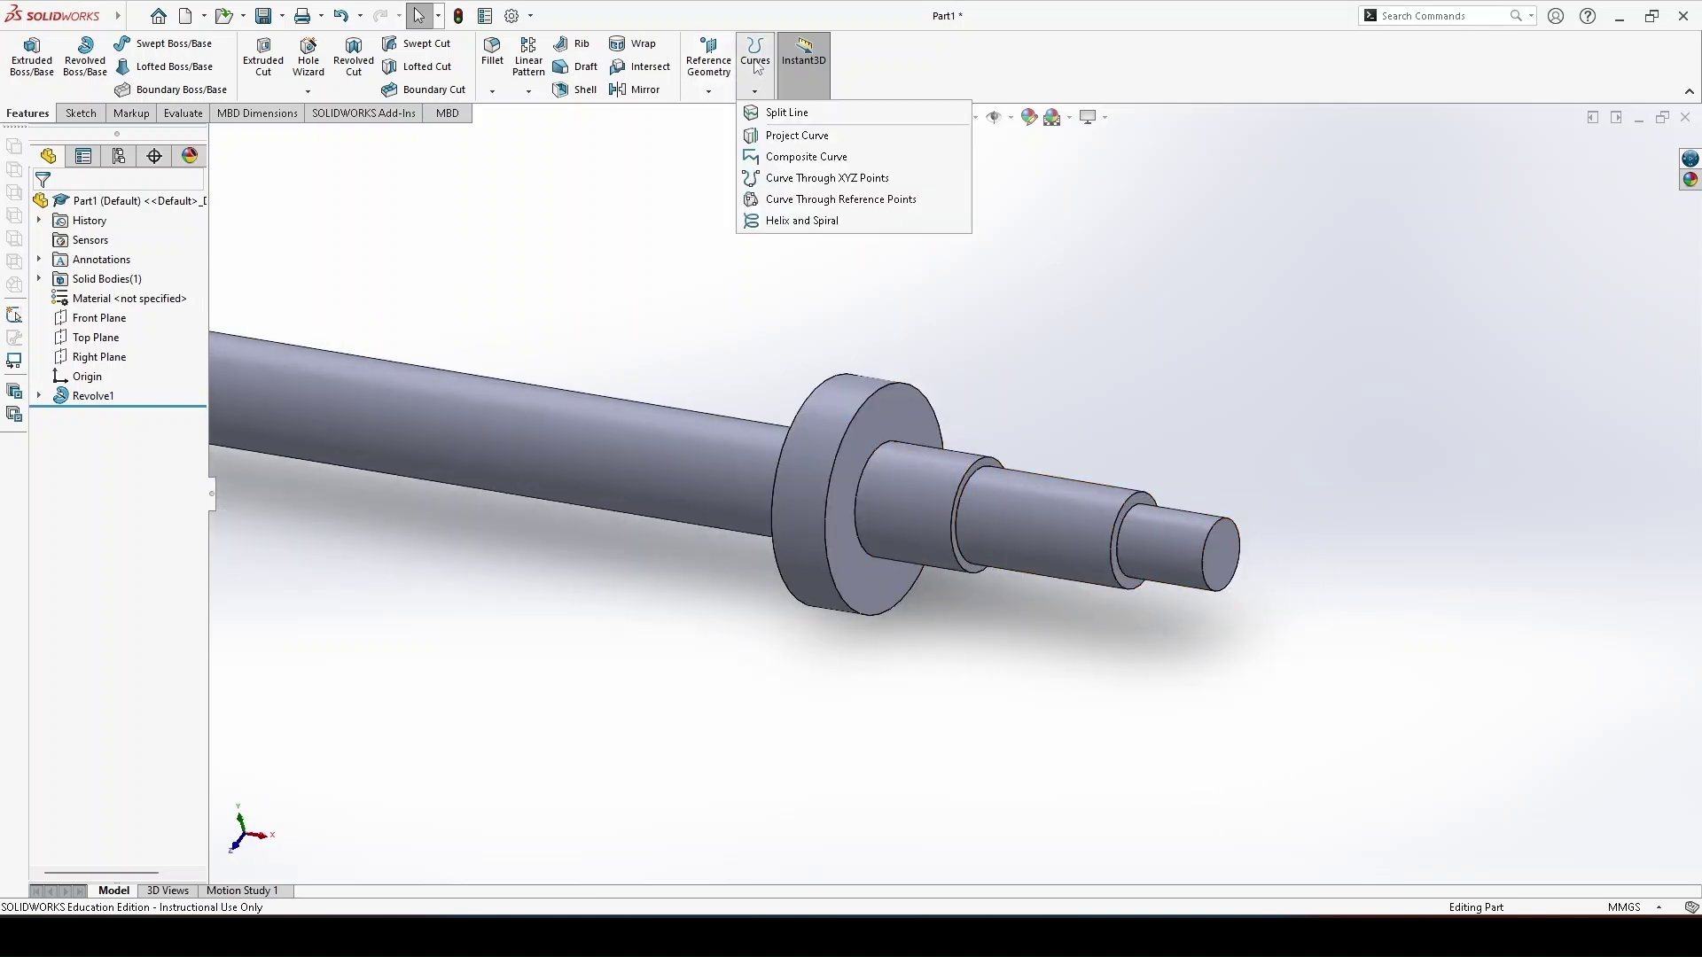
click(810, 229)
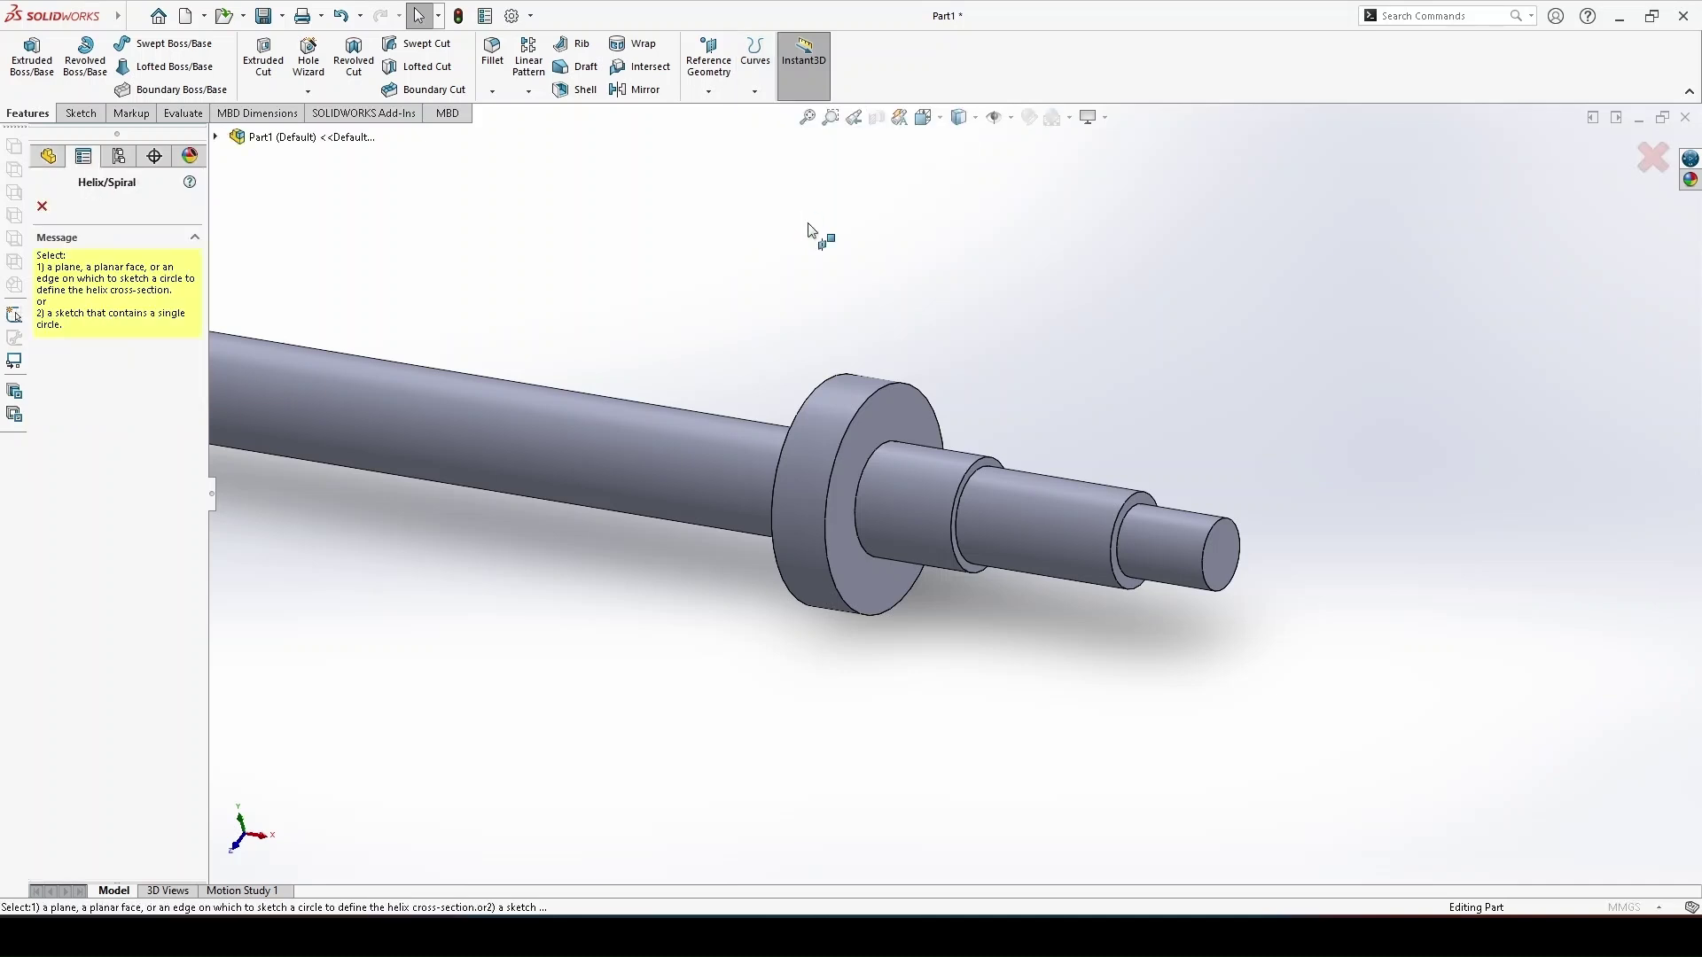
click(1220, 553)
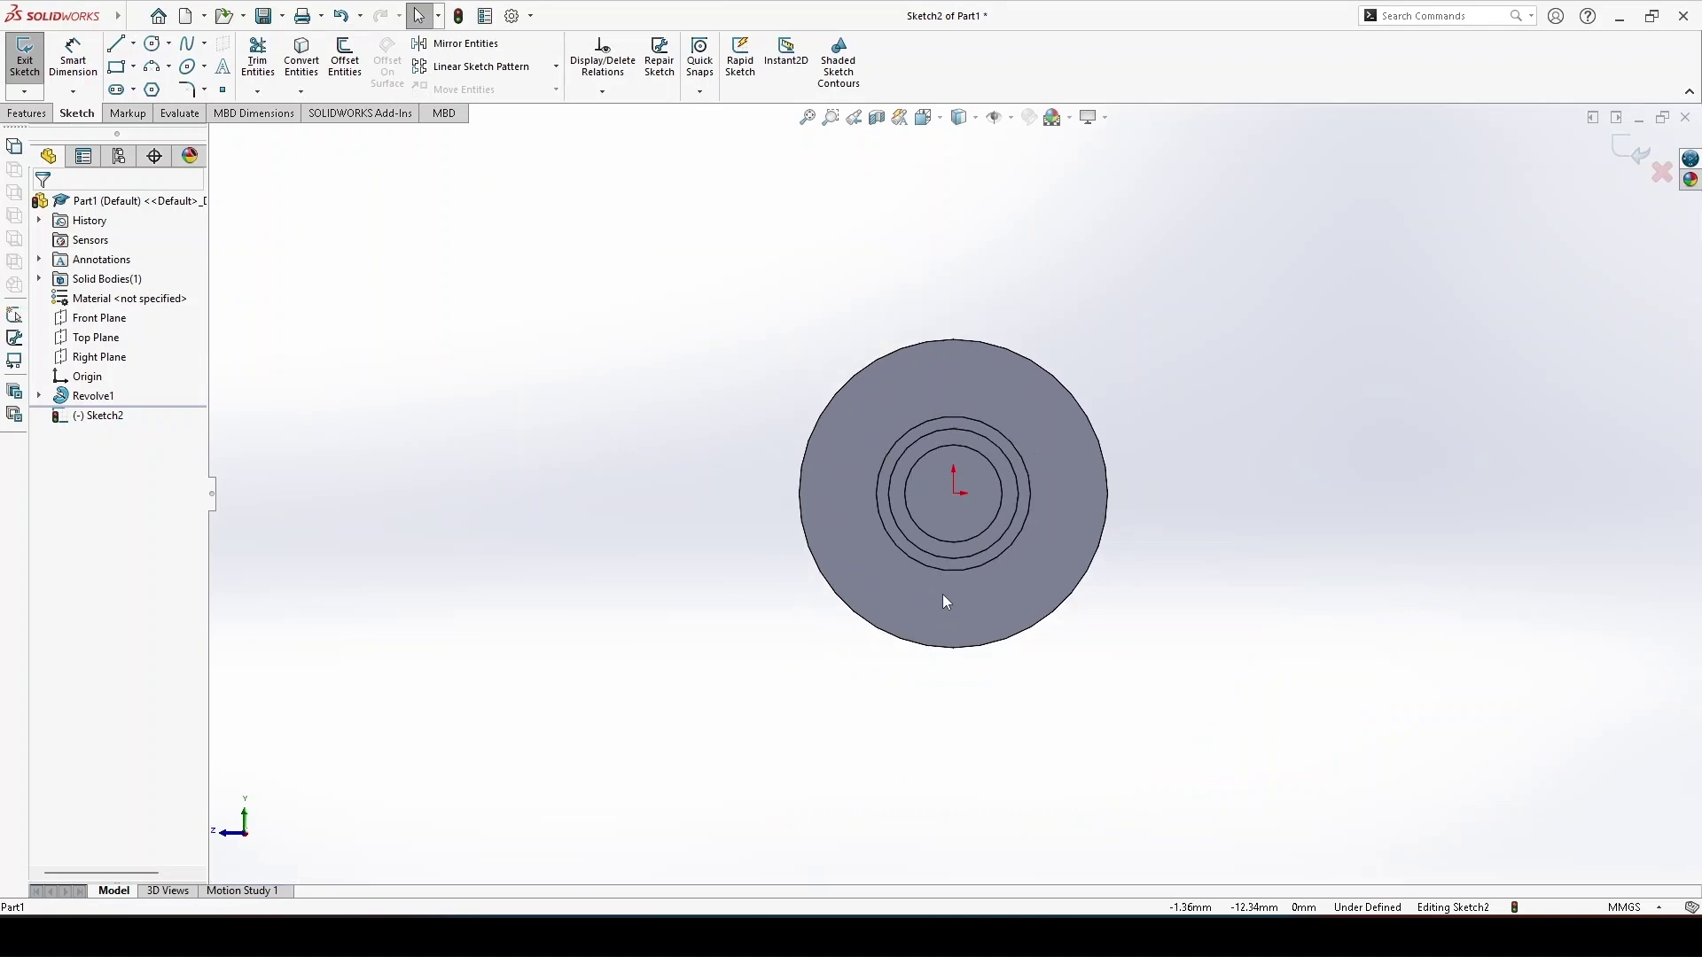
key(ctrl+shift+z)
click(306, 63)
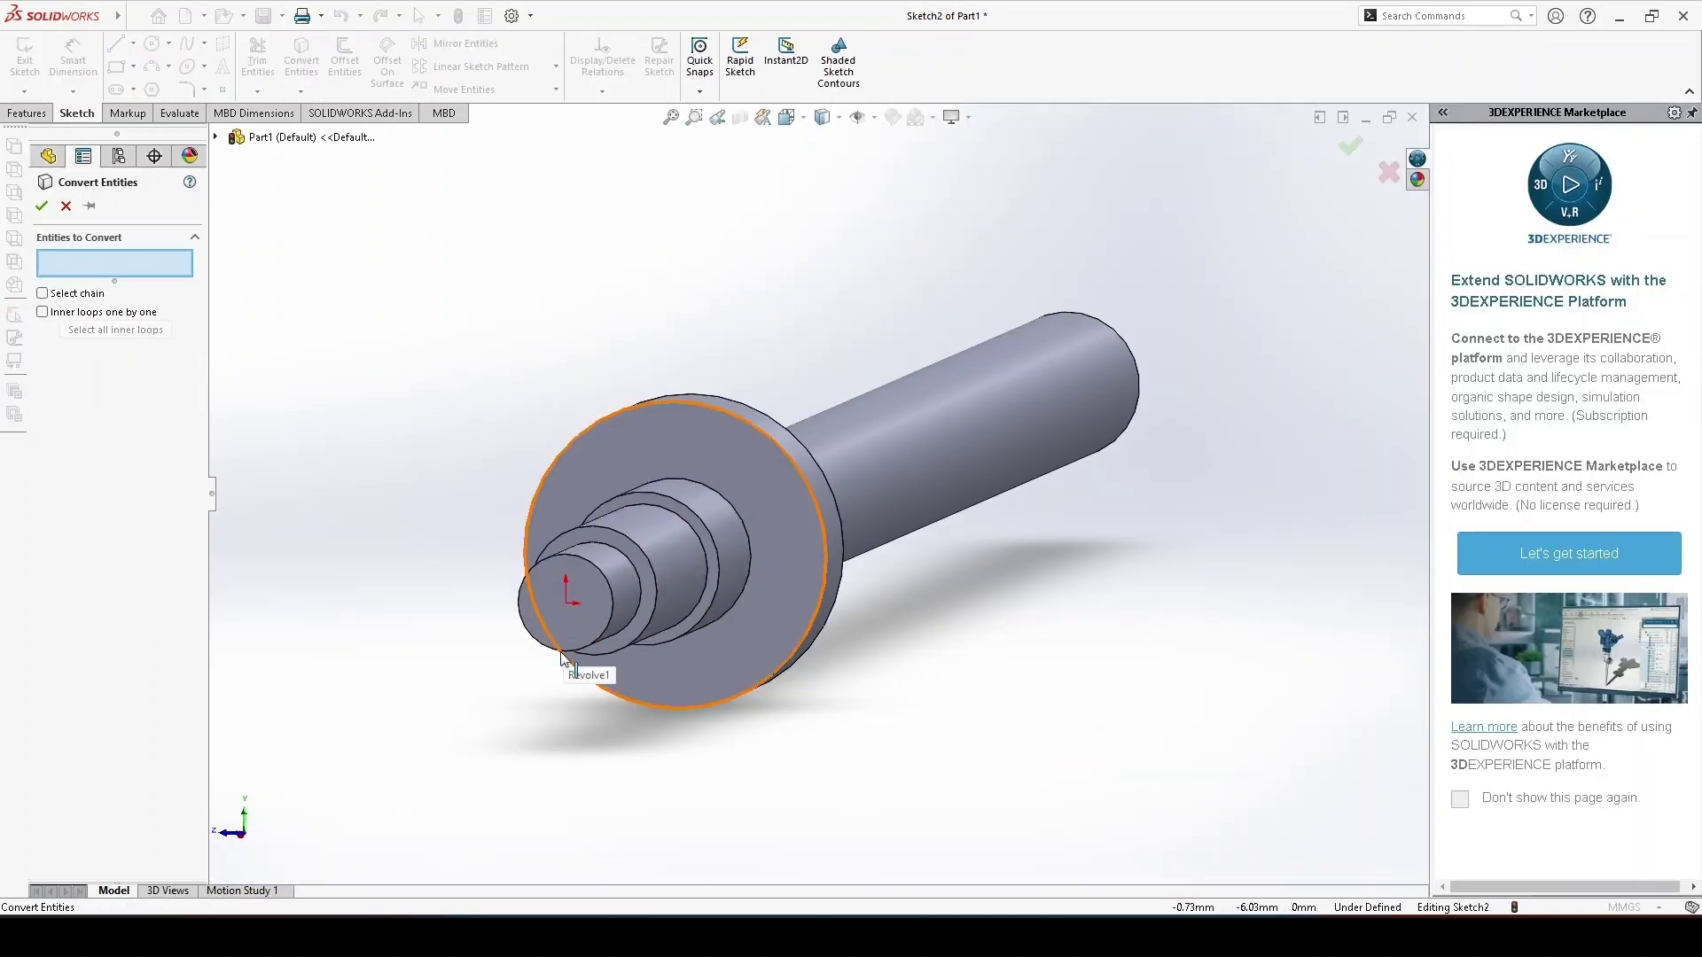
click(554, 655)
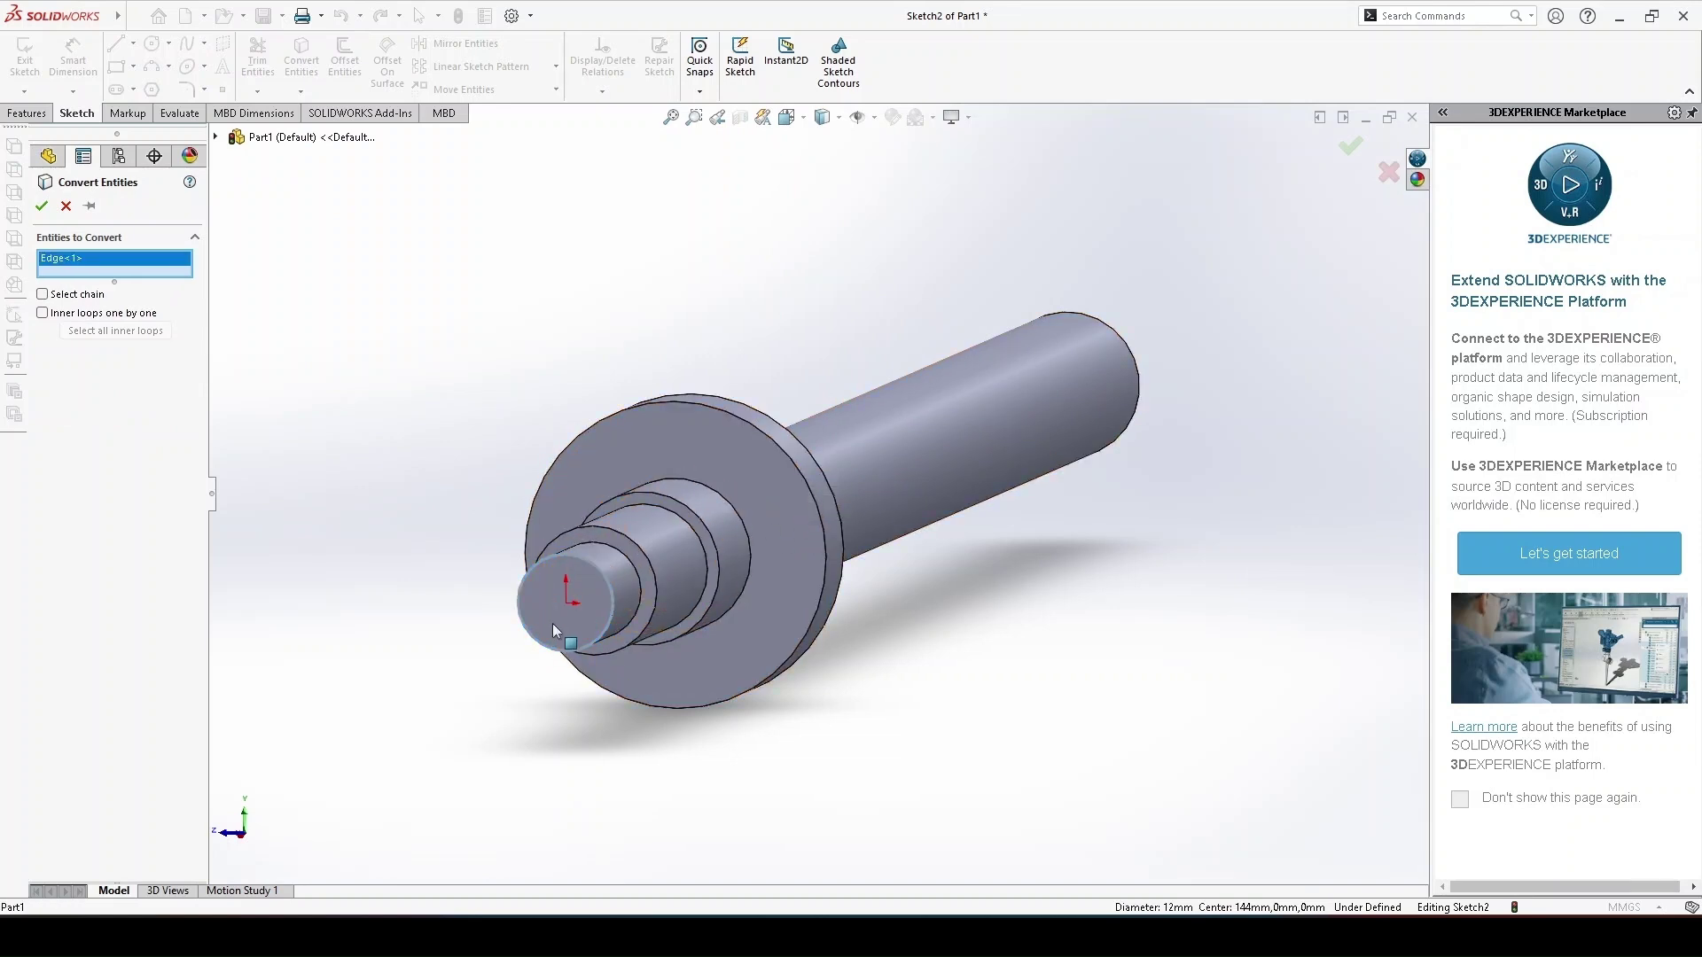
click(46, 210)
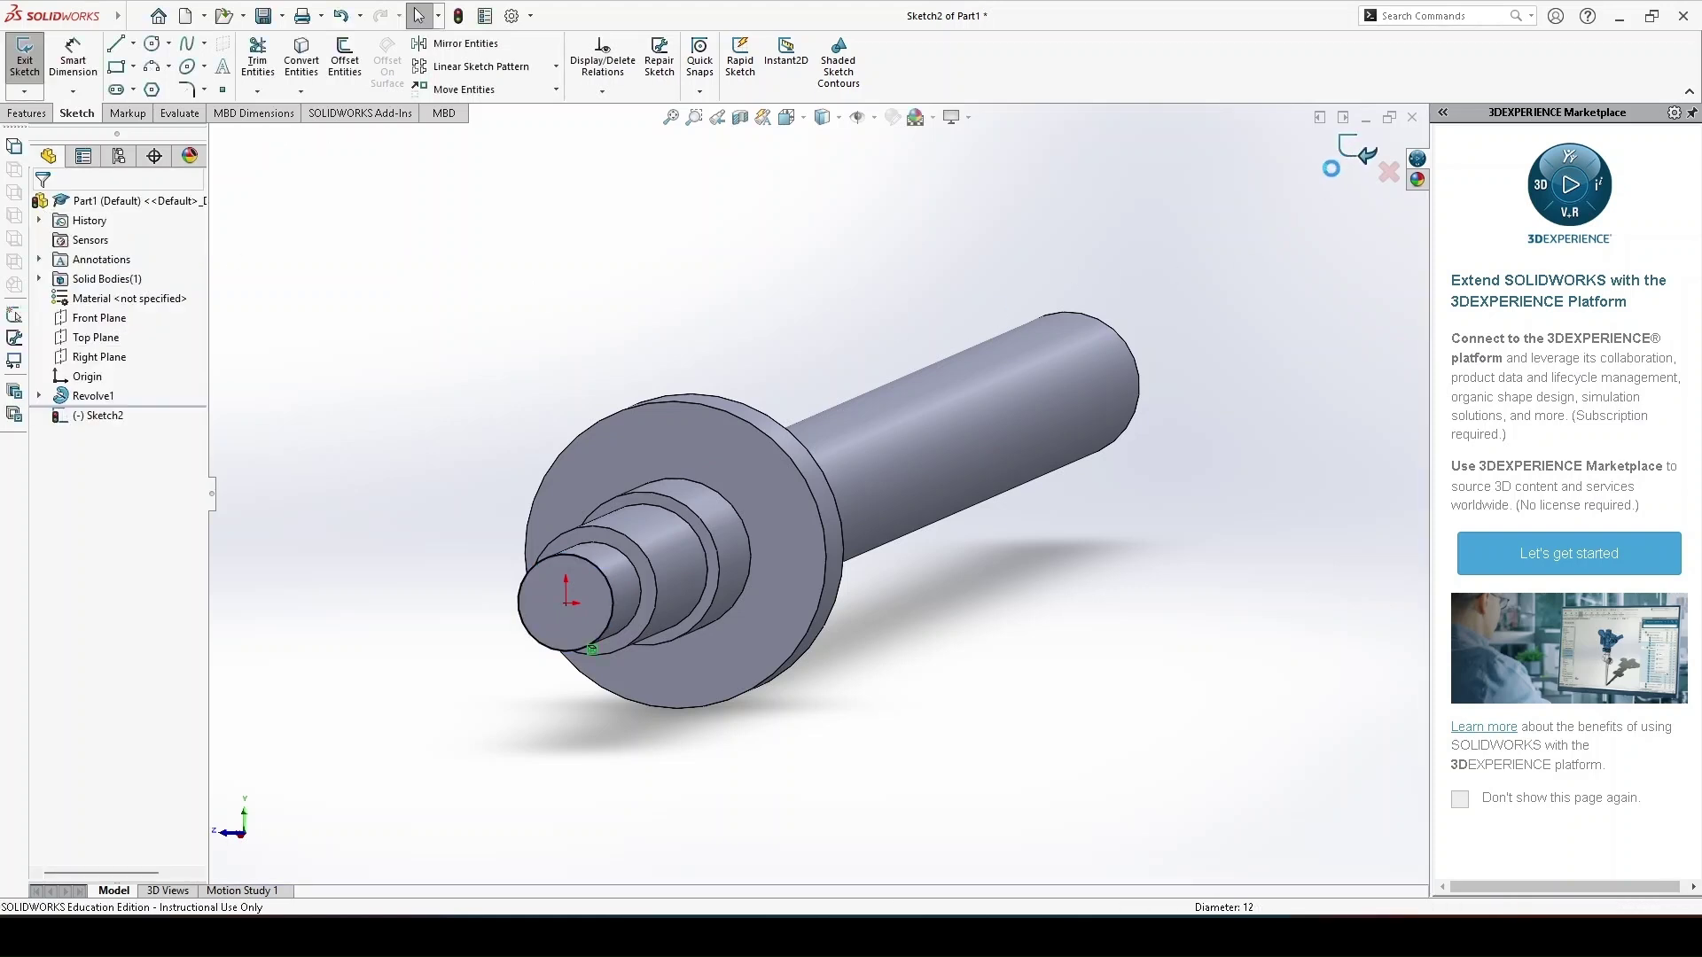
key(ctrl+8)
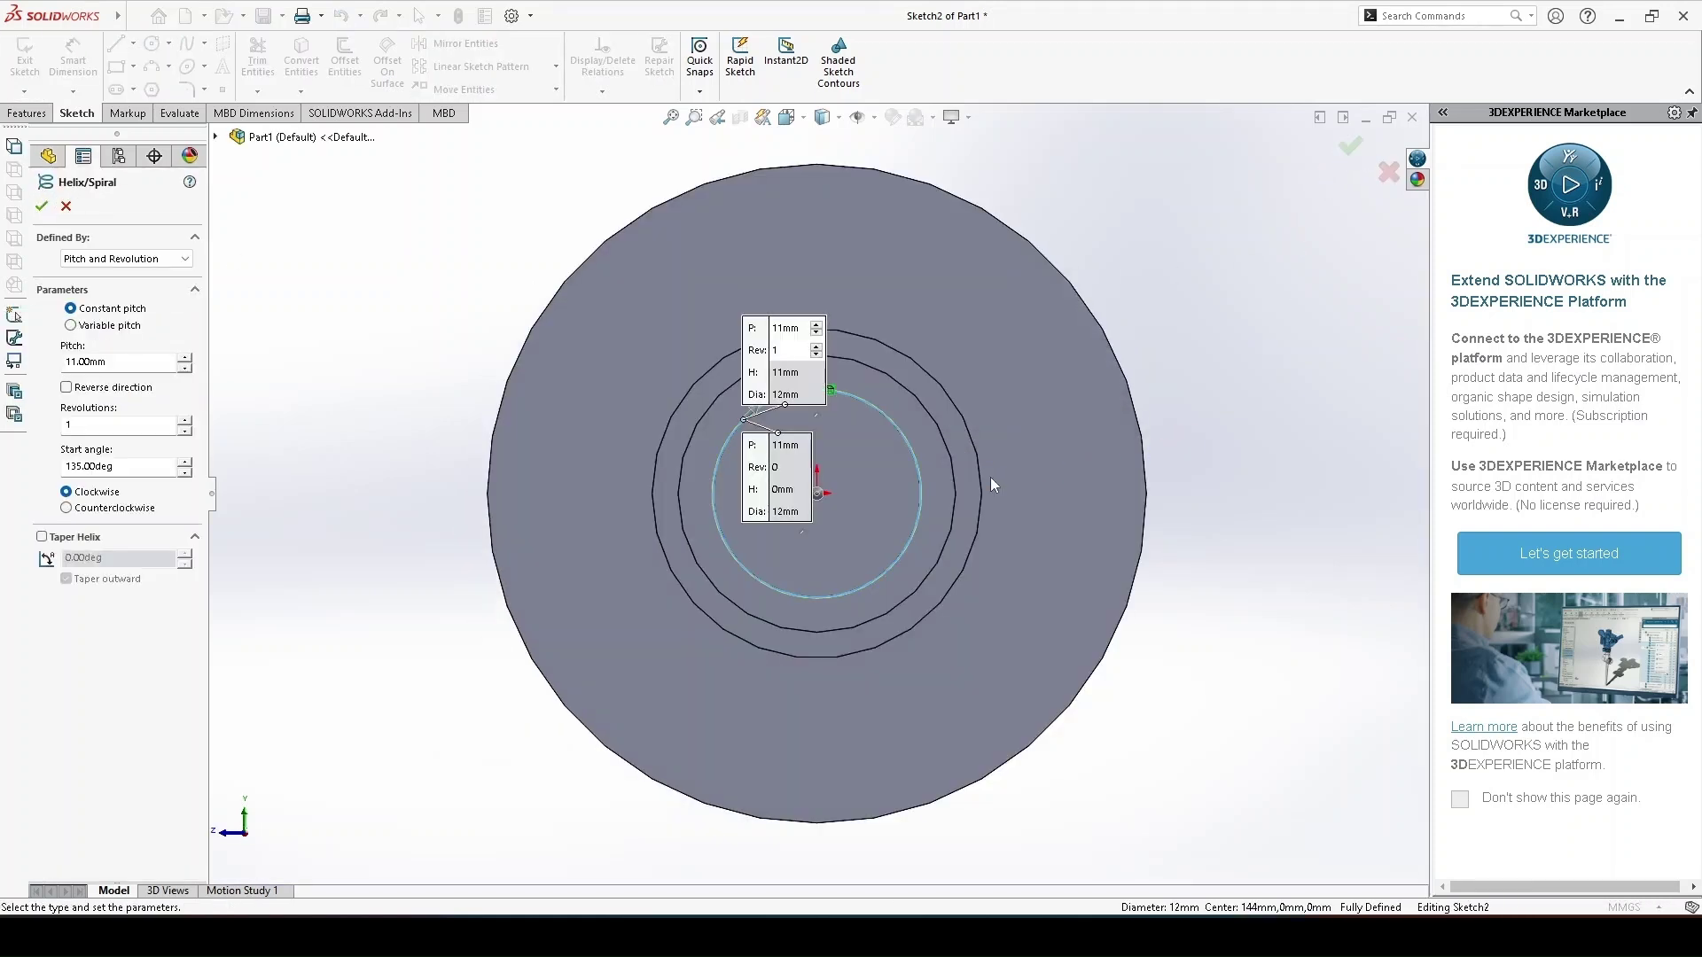
Step: Define the helix by height and pitch with a 16 mm height, checking the reference drawing
key(ctrl+7)
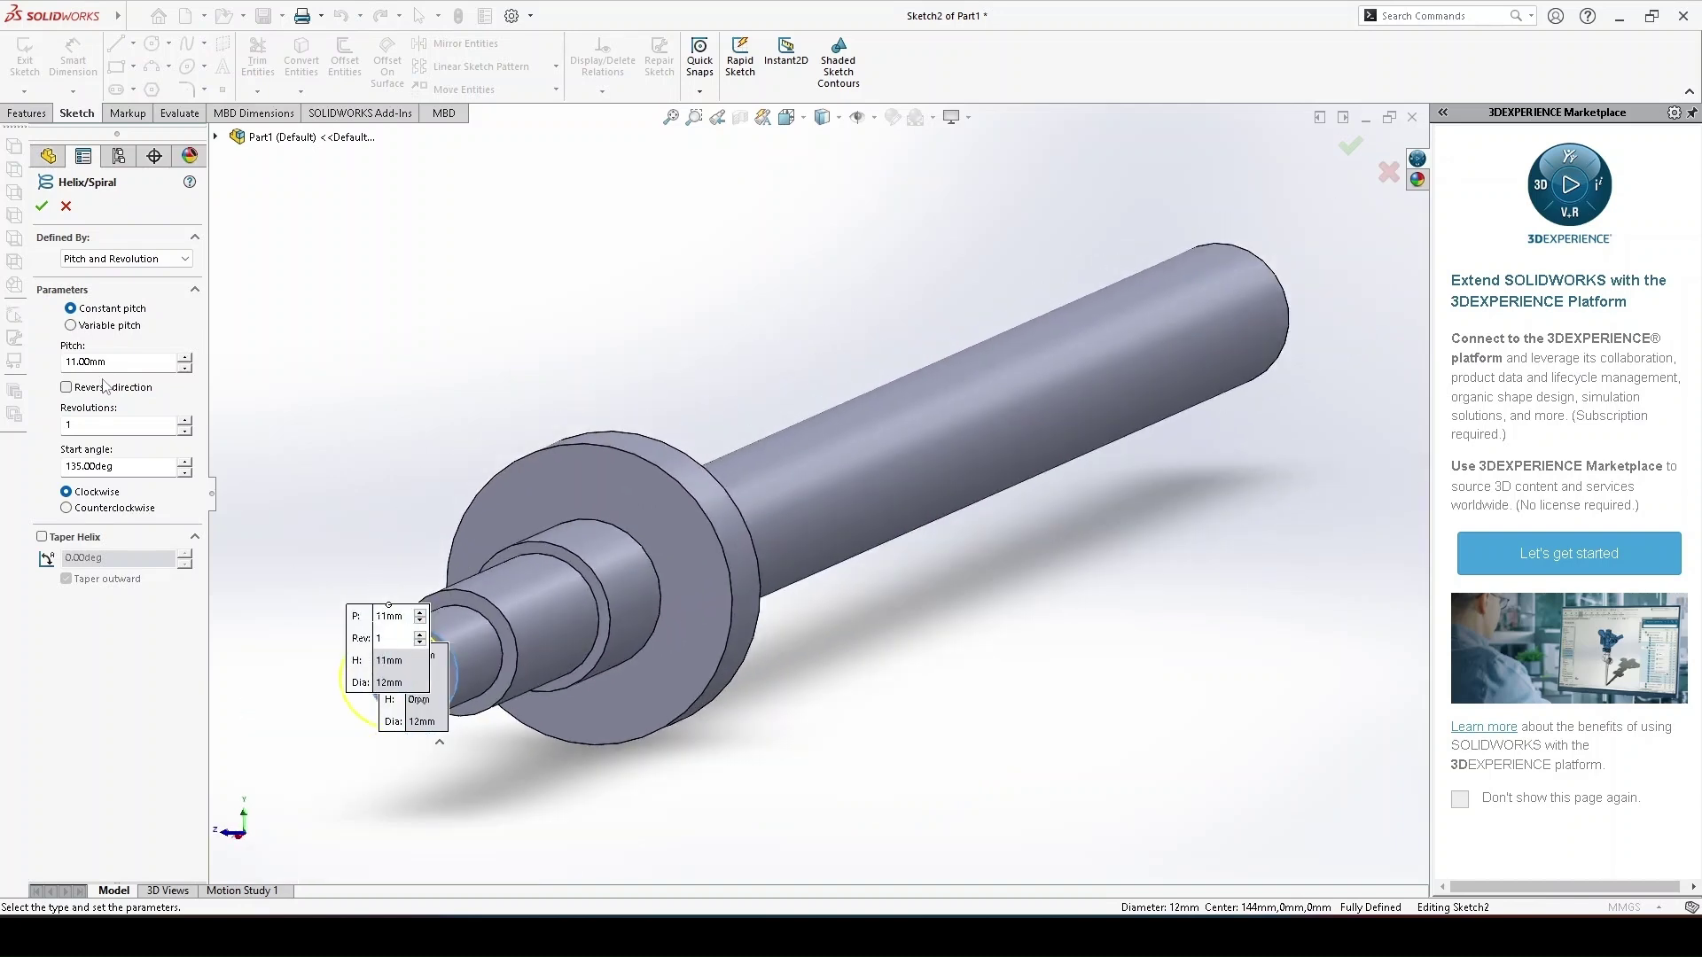
click(184, 262)
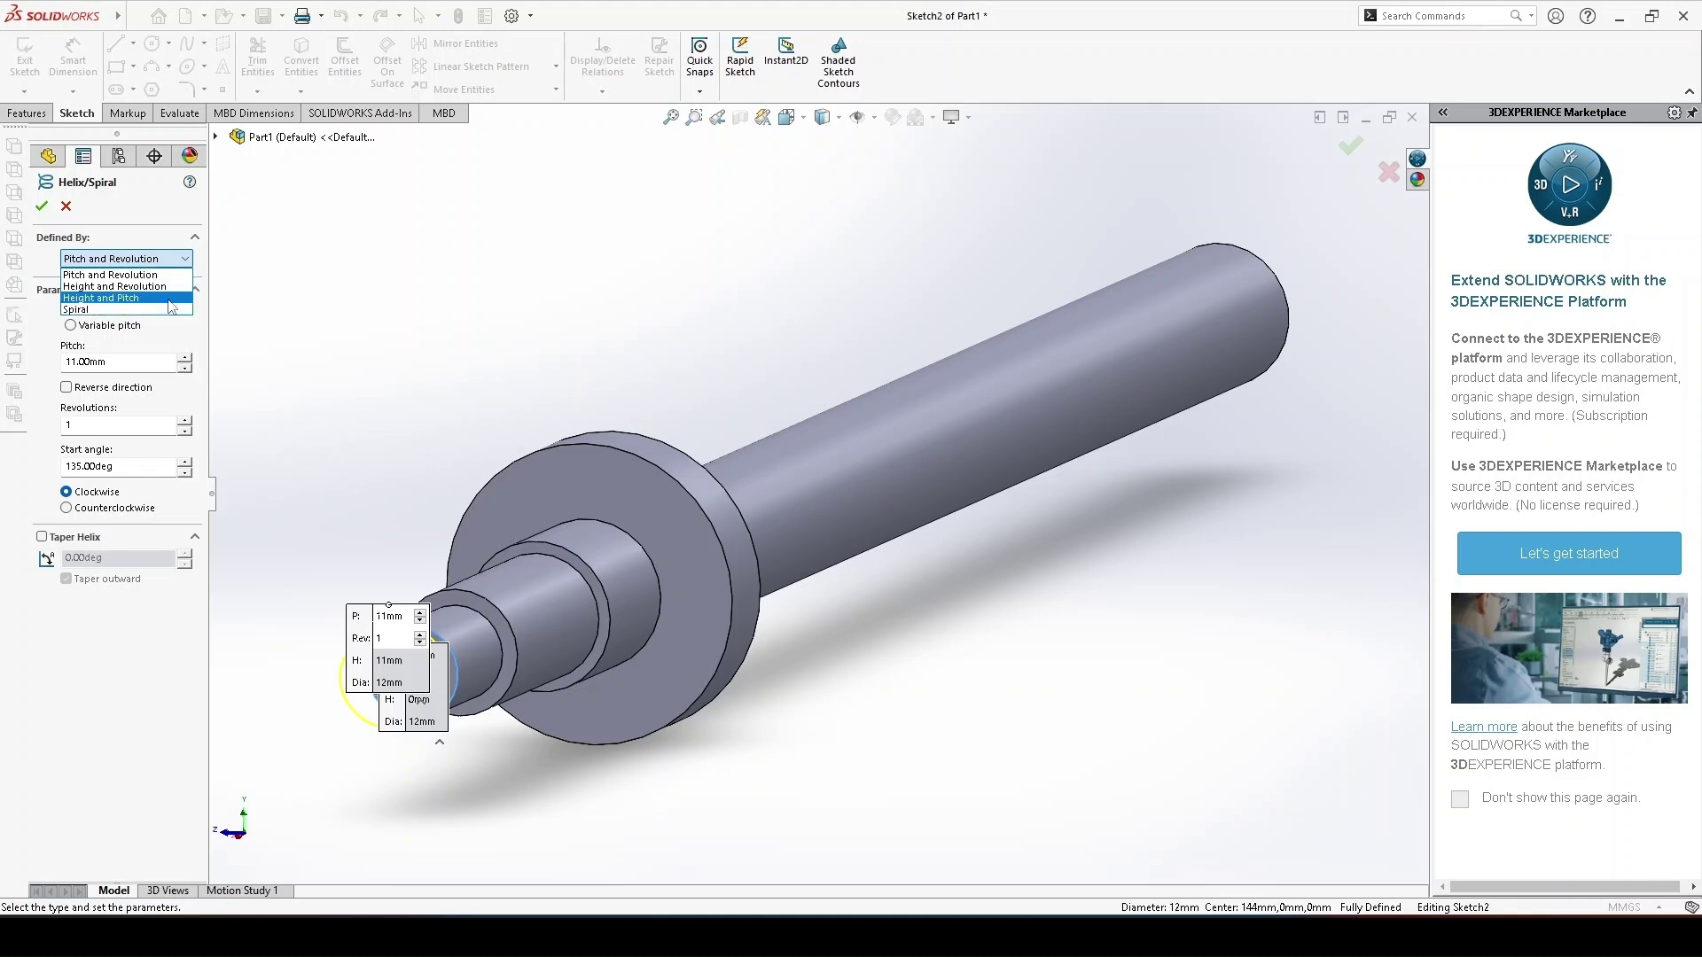
click(171, 300)
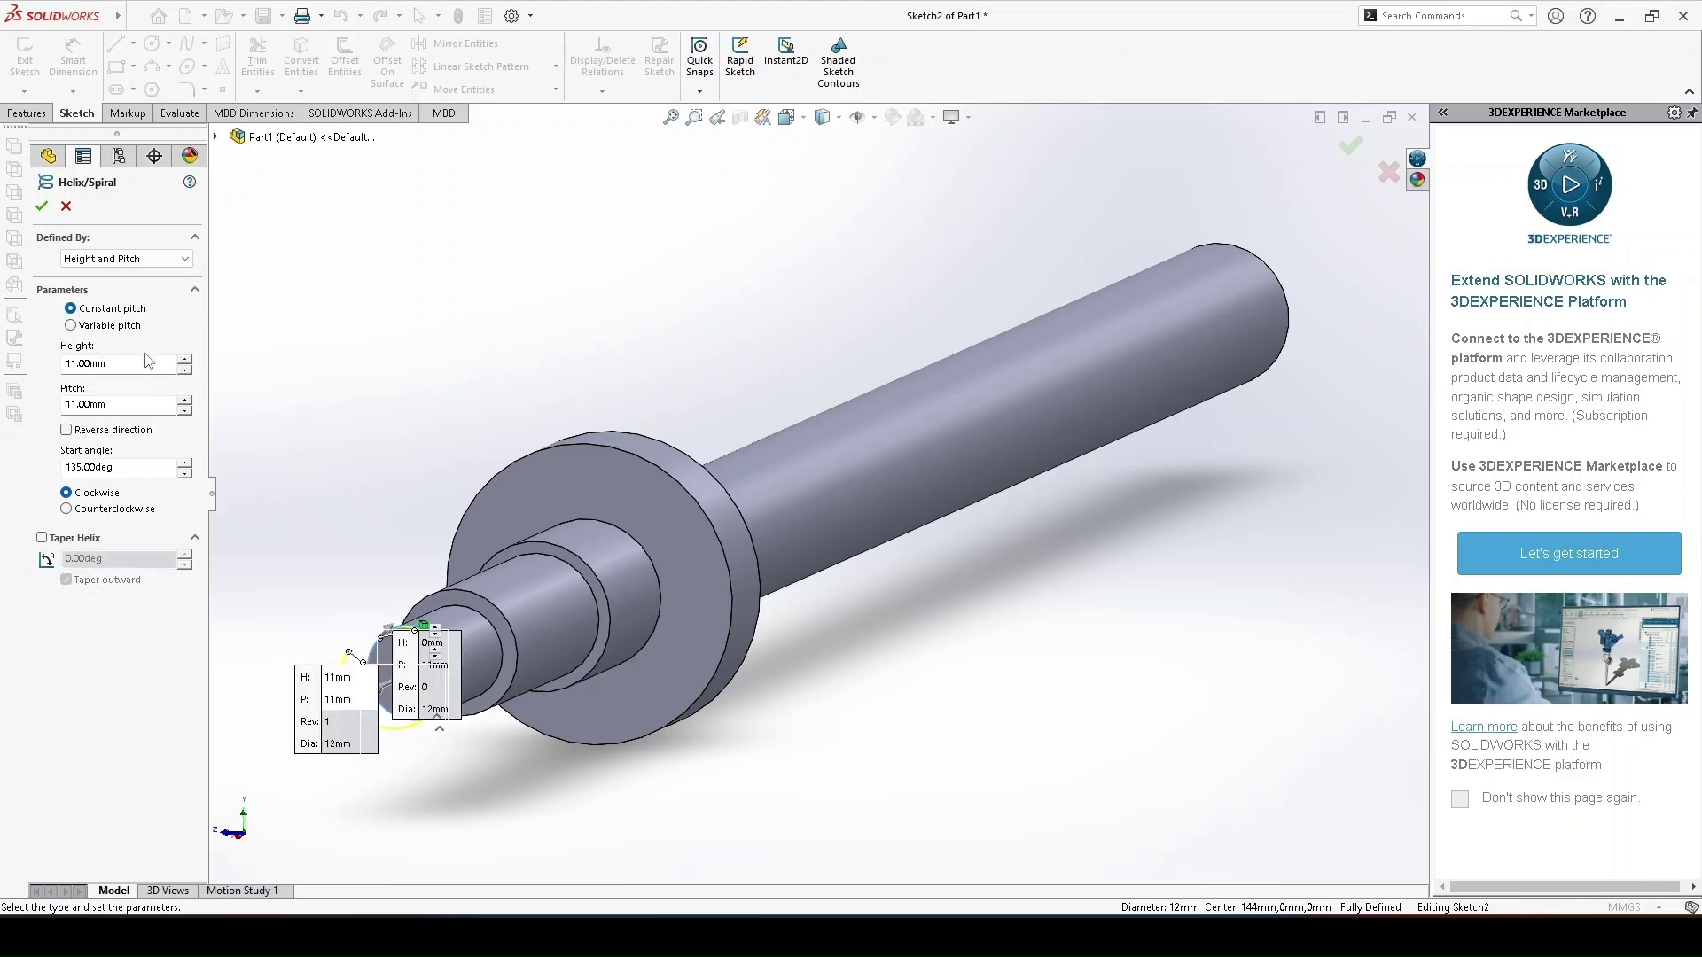
drag(125, 366, 50, 372)
mouse_move(339, 689)
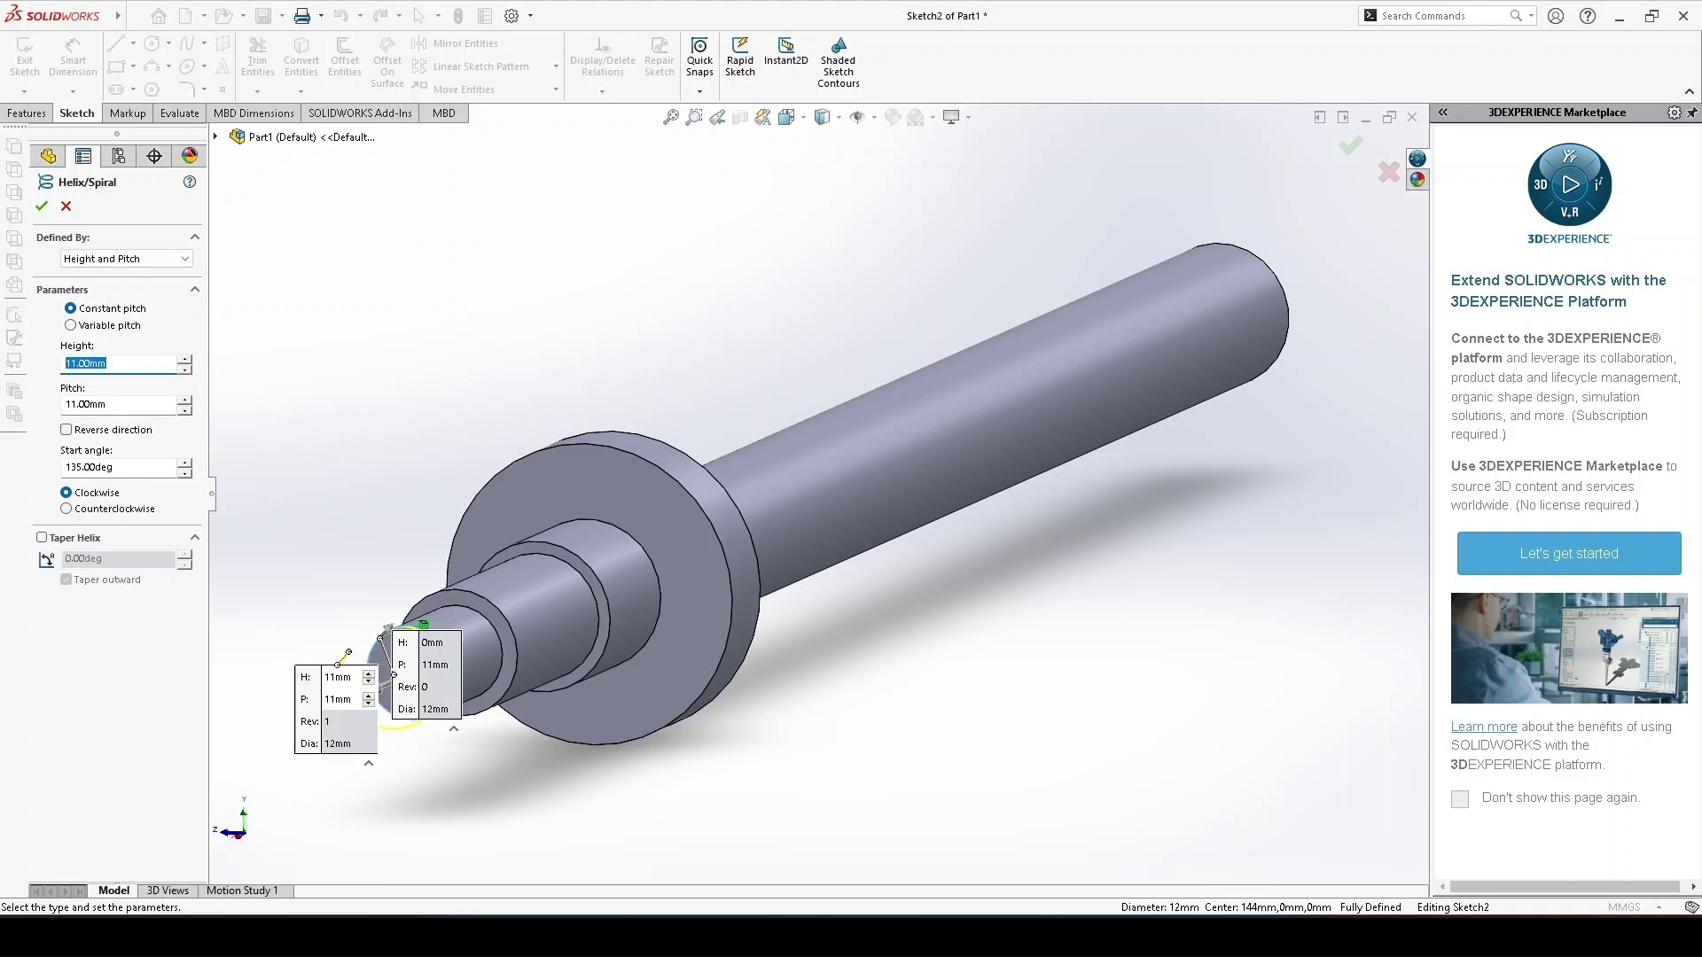
click(422, 864)
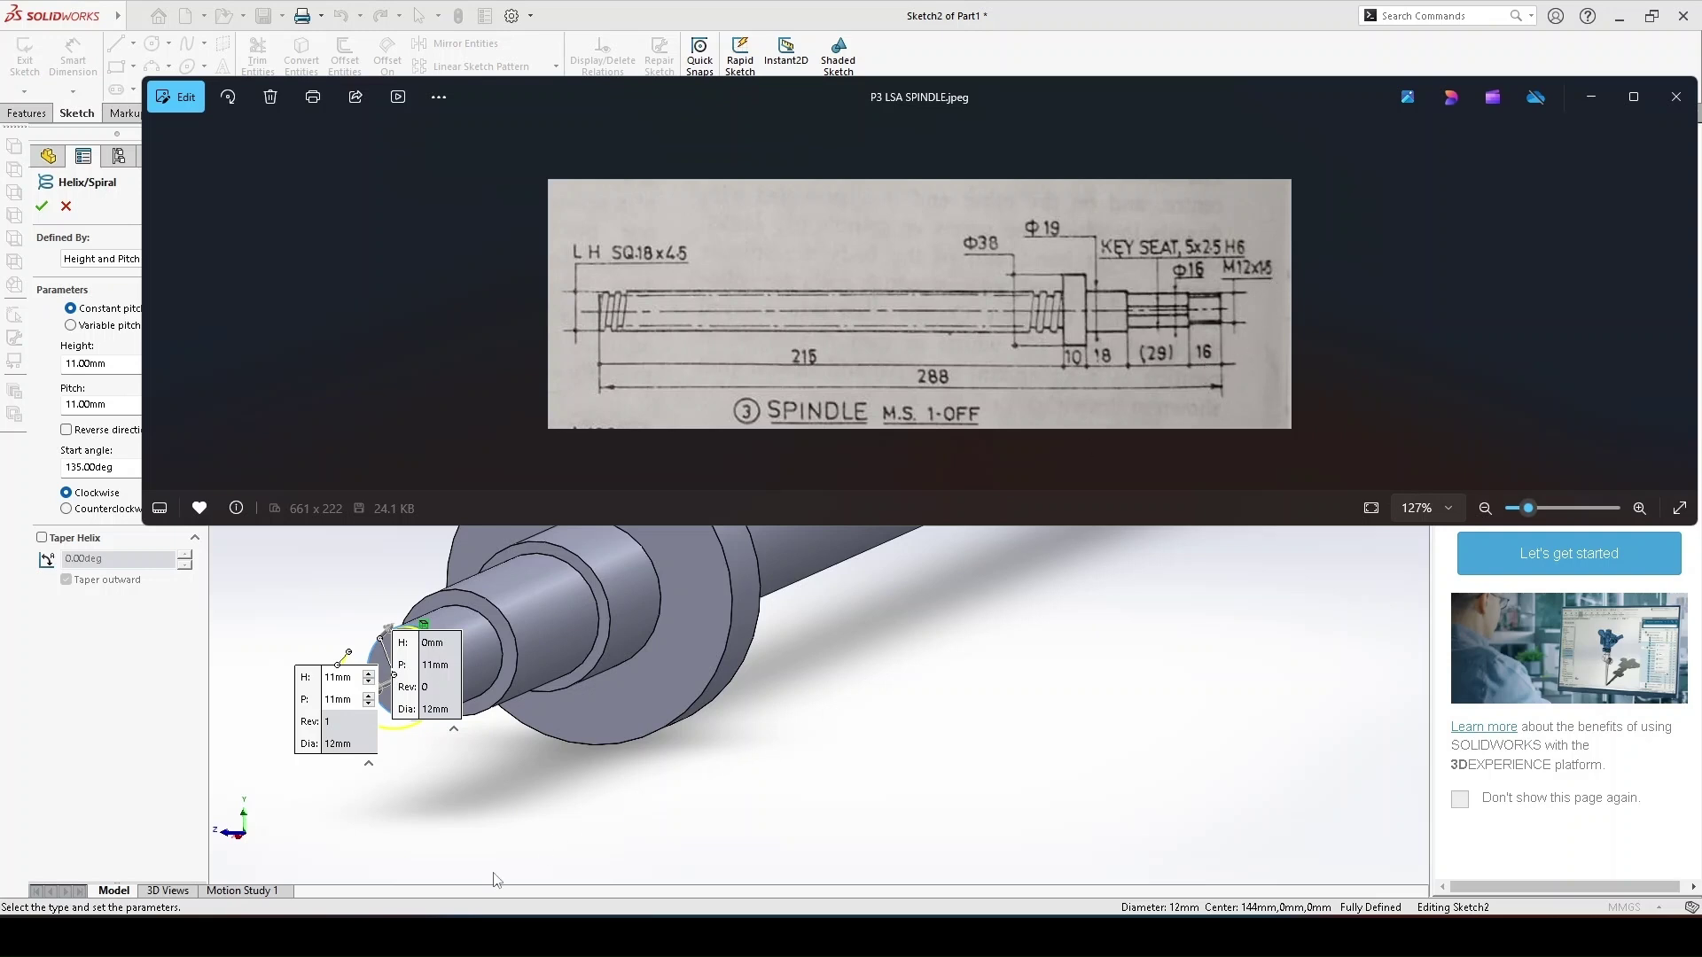
click(567, 831)
drag(120, 369, 48, 345)
text(16)
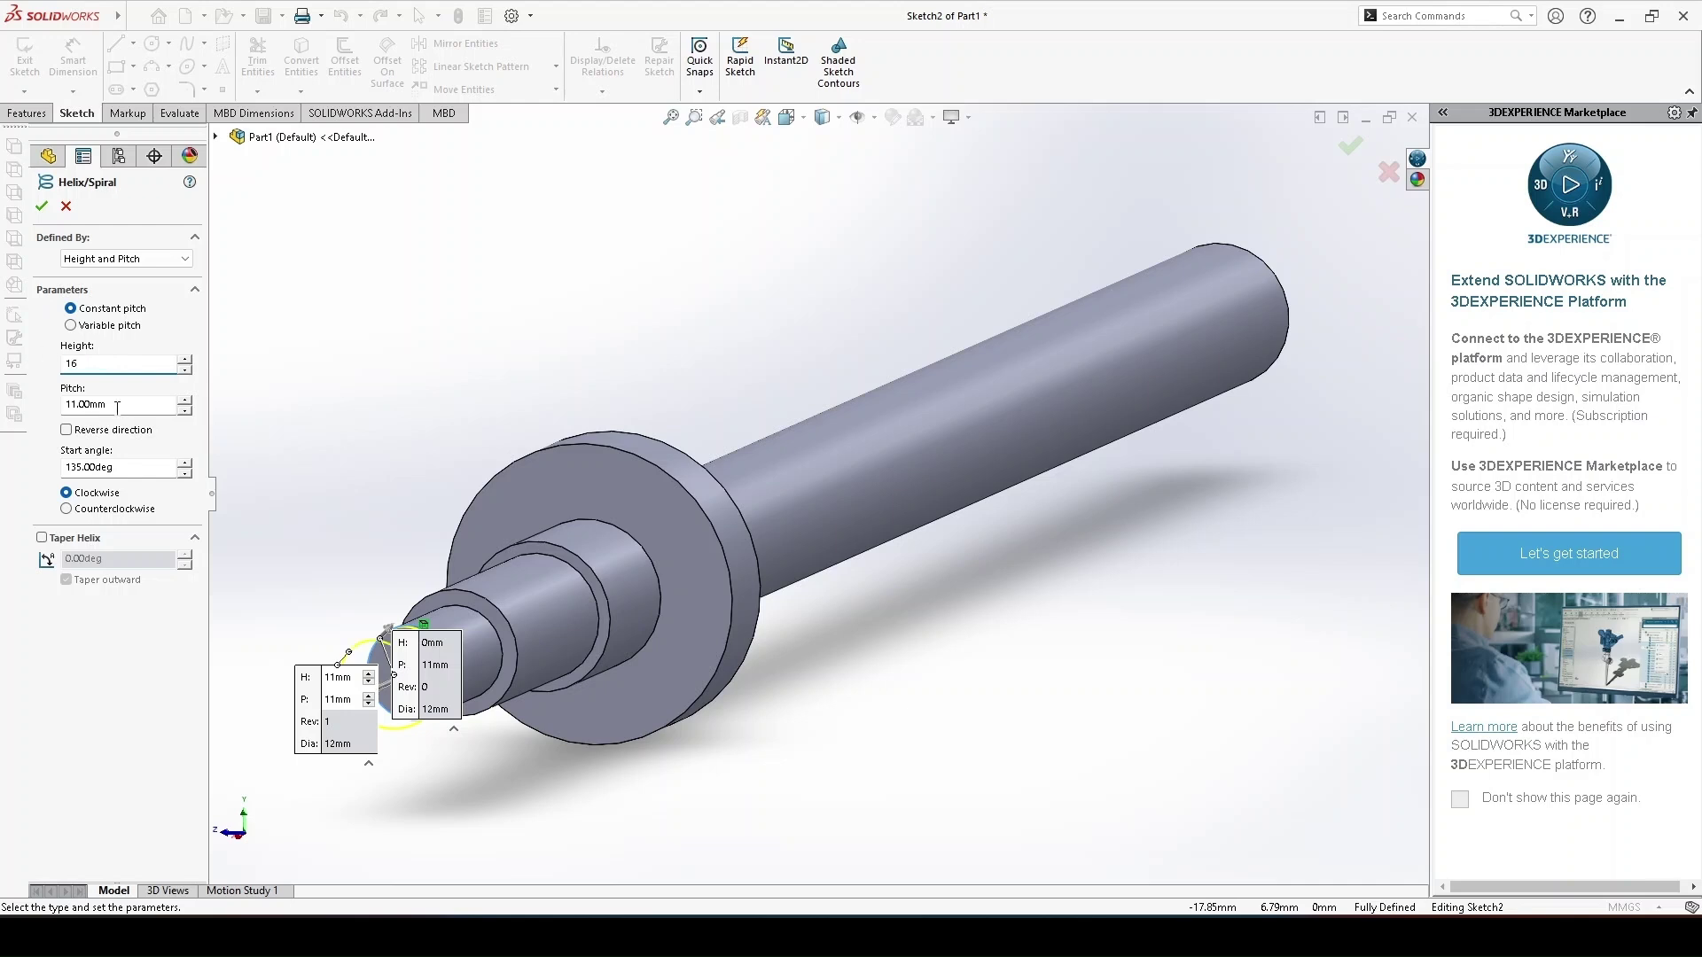
Step: Give the helix 1.5 mm pitch and 0° start angle, reverse its direction, and accept it
drag(117, 408, 35, 406)
text(1.5)
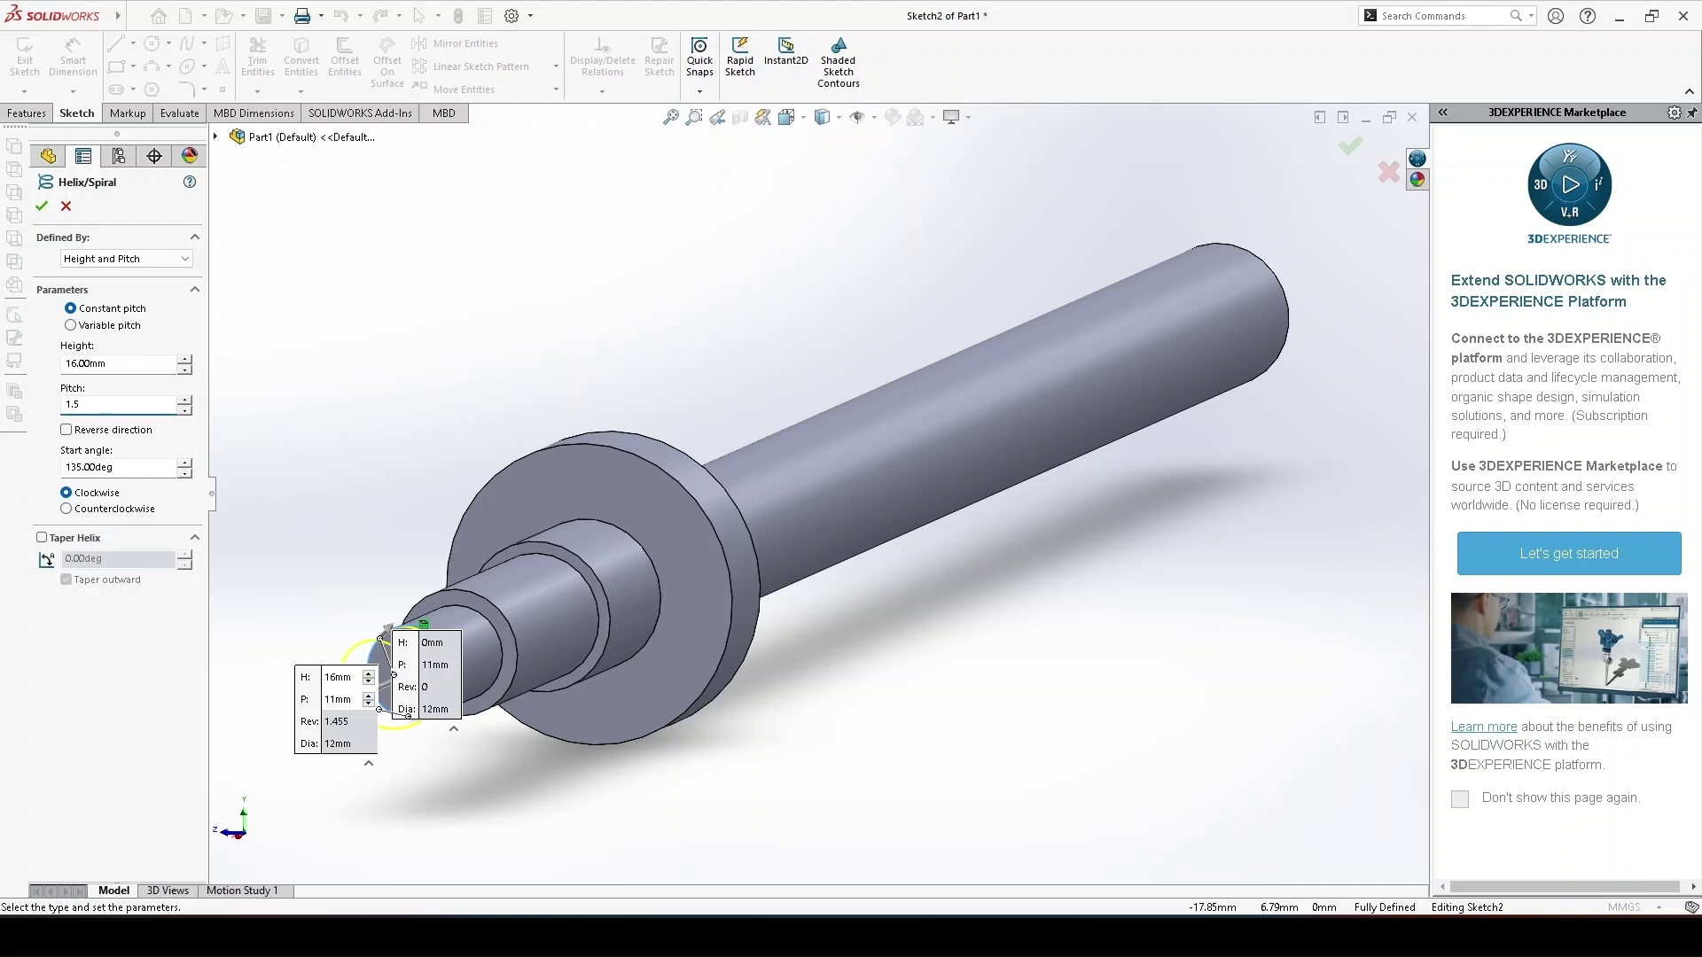
drag(124, 467, 55, 461)
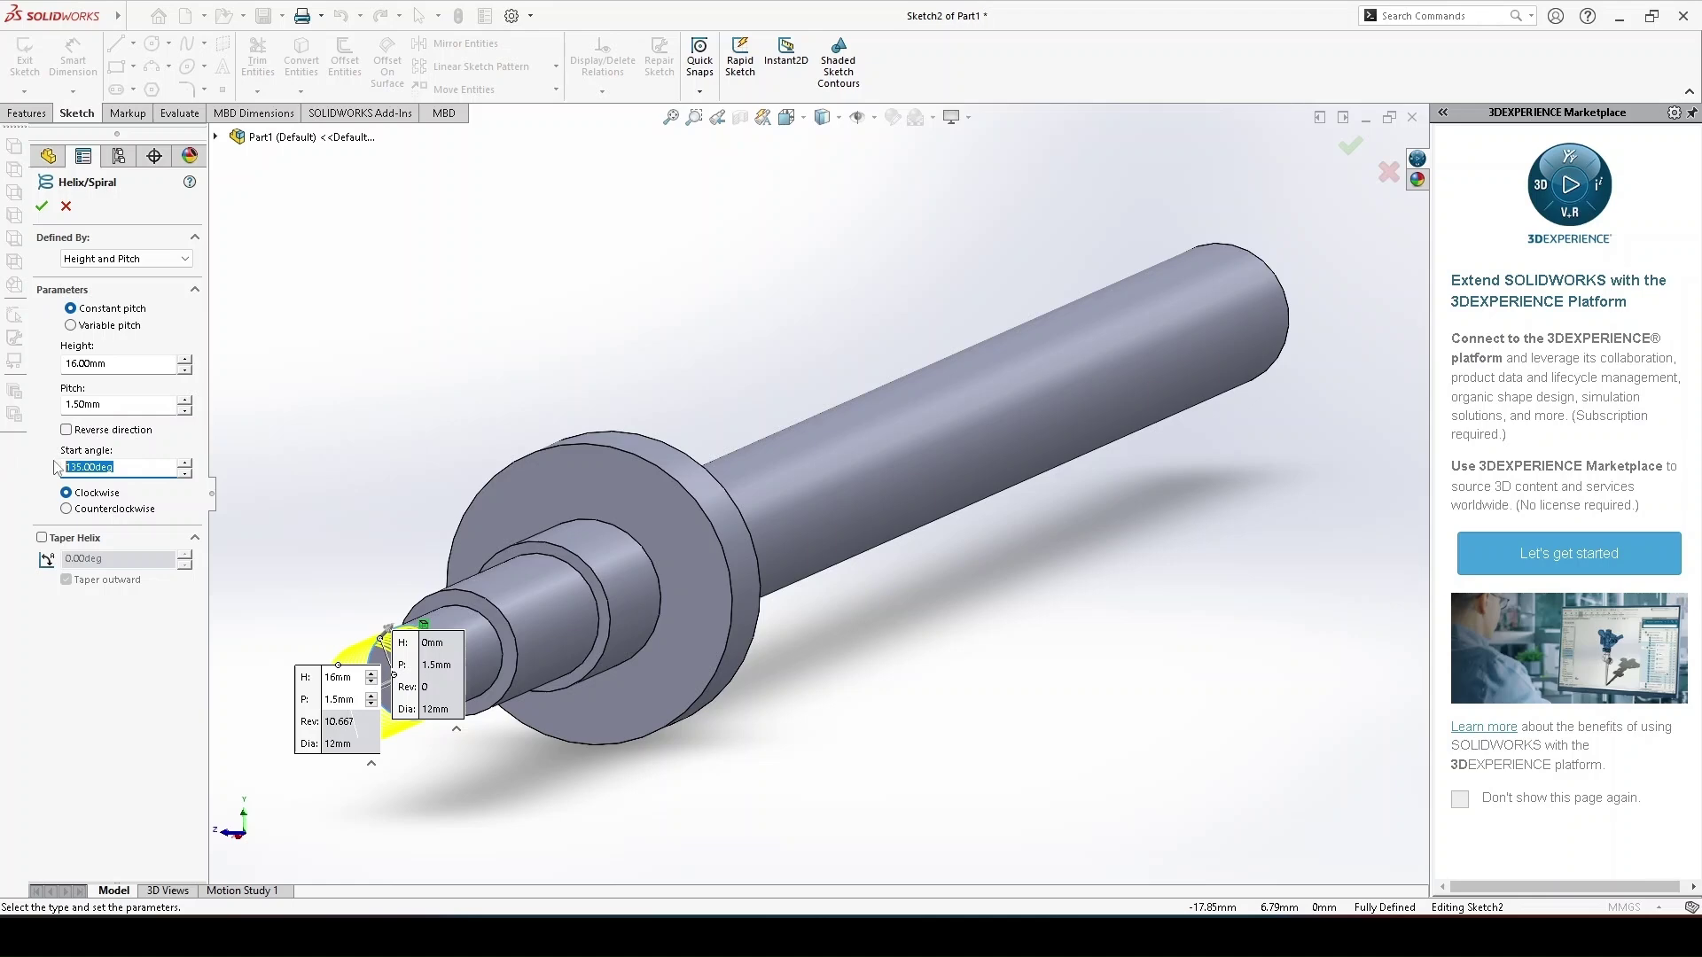
text(0)
scroll(435, 700, down, 5)
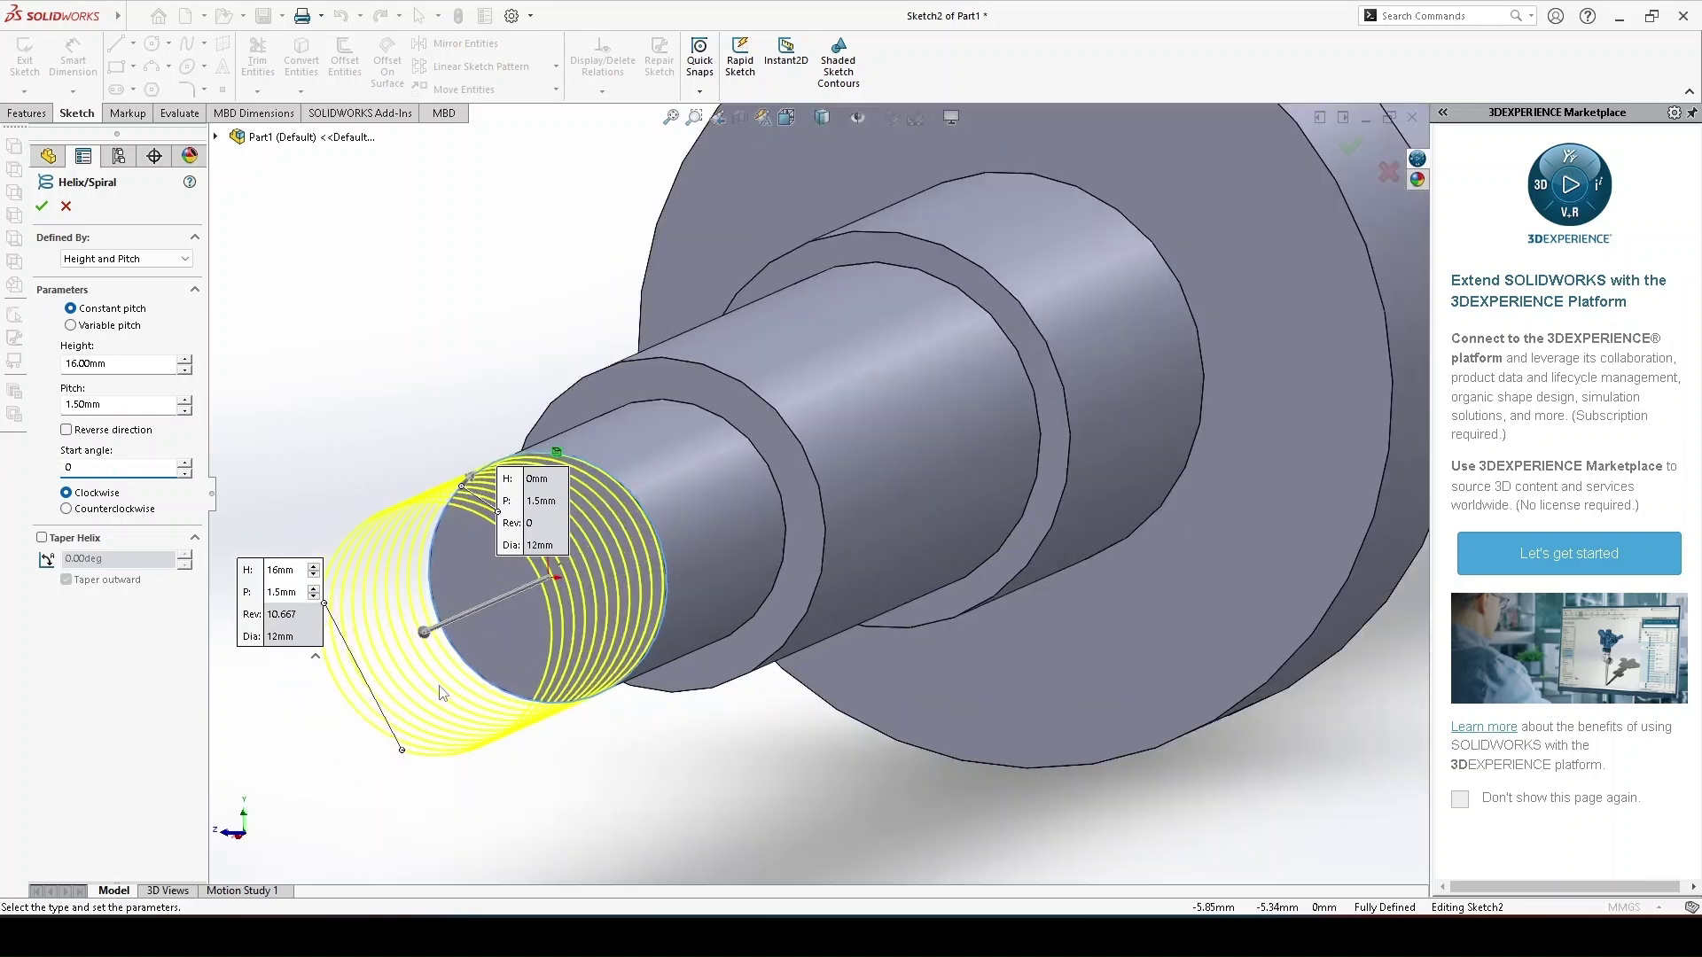
click(66, 431)
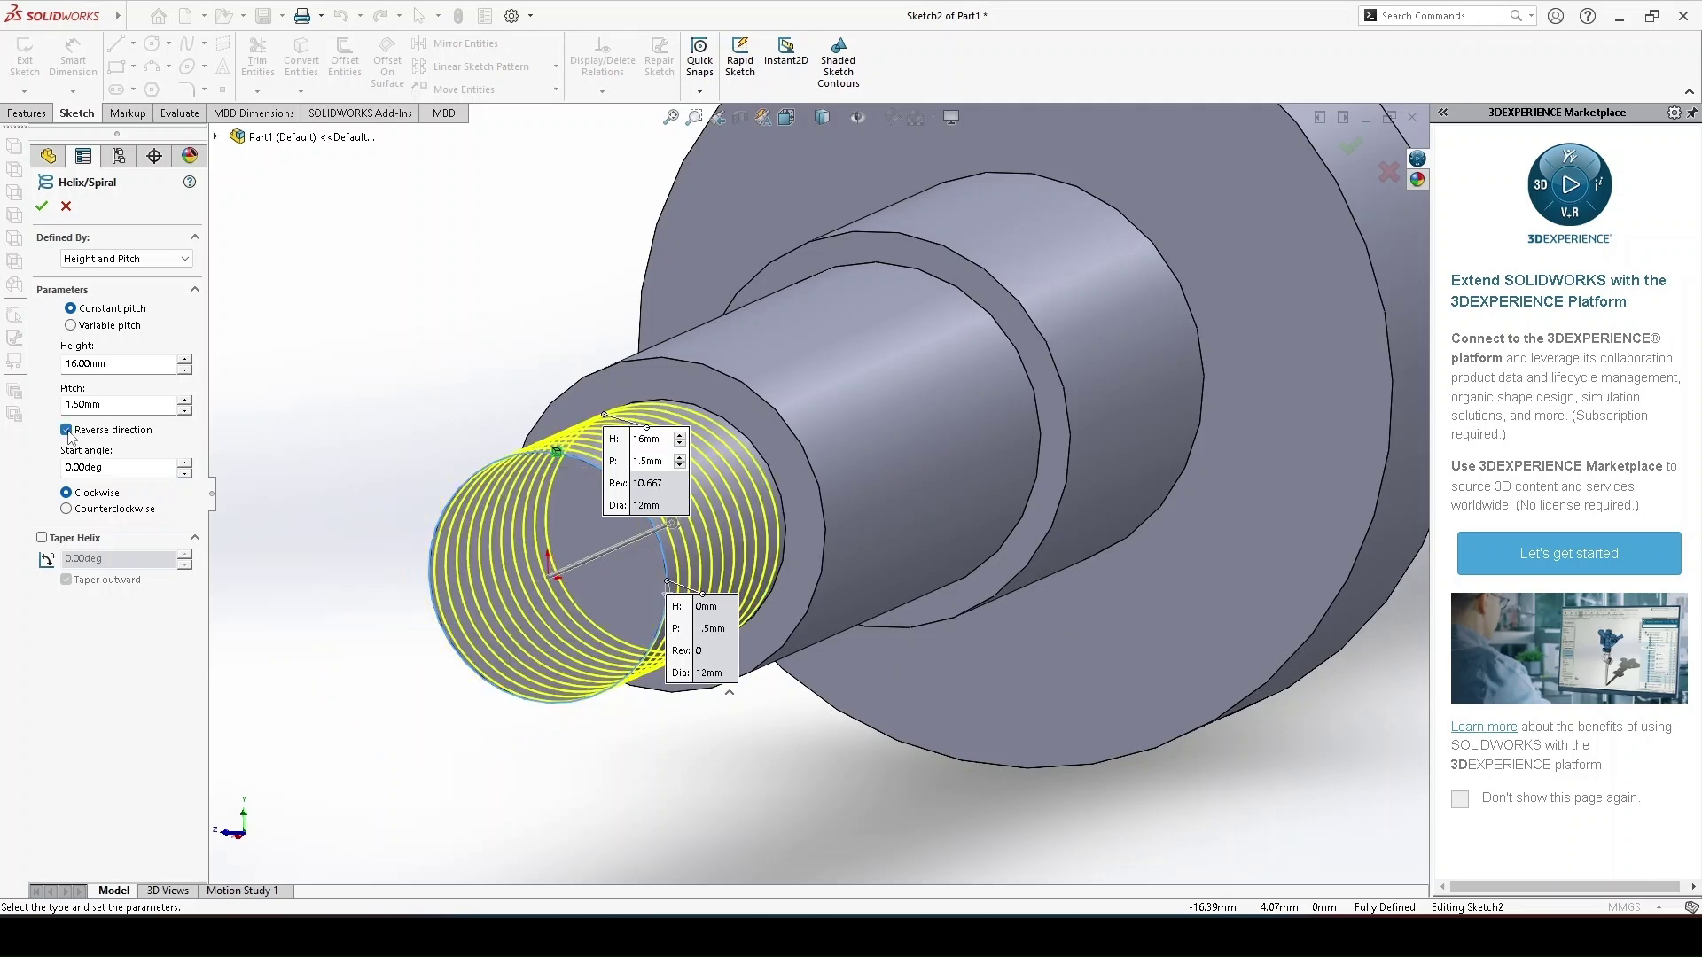
click(41, 208)
middle_drag(736, 636, 714, 530)
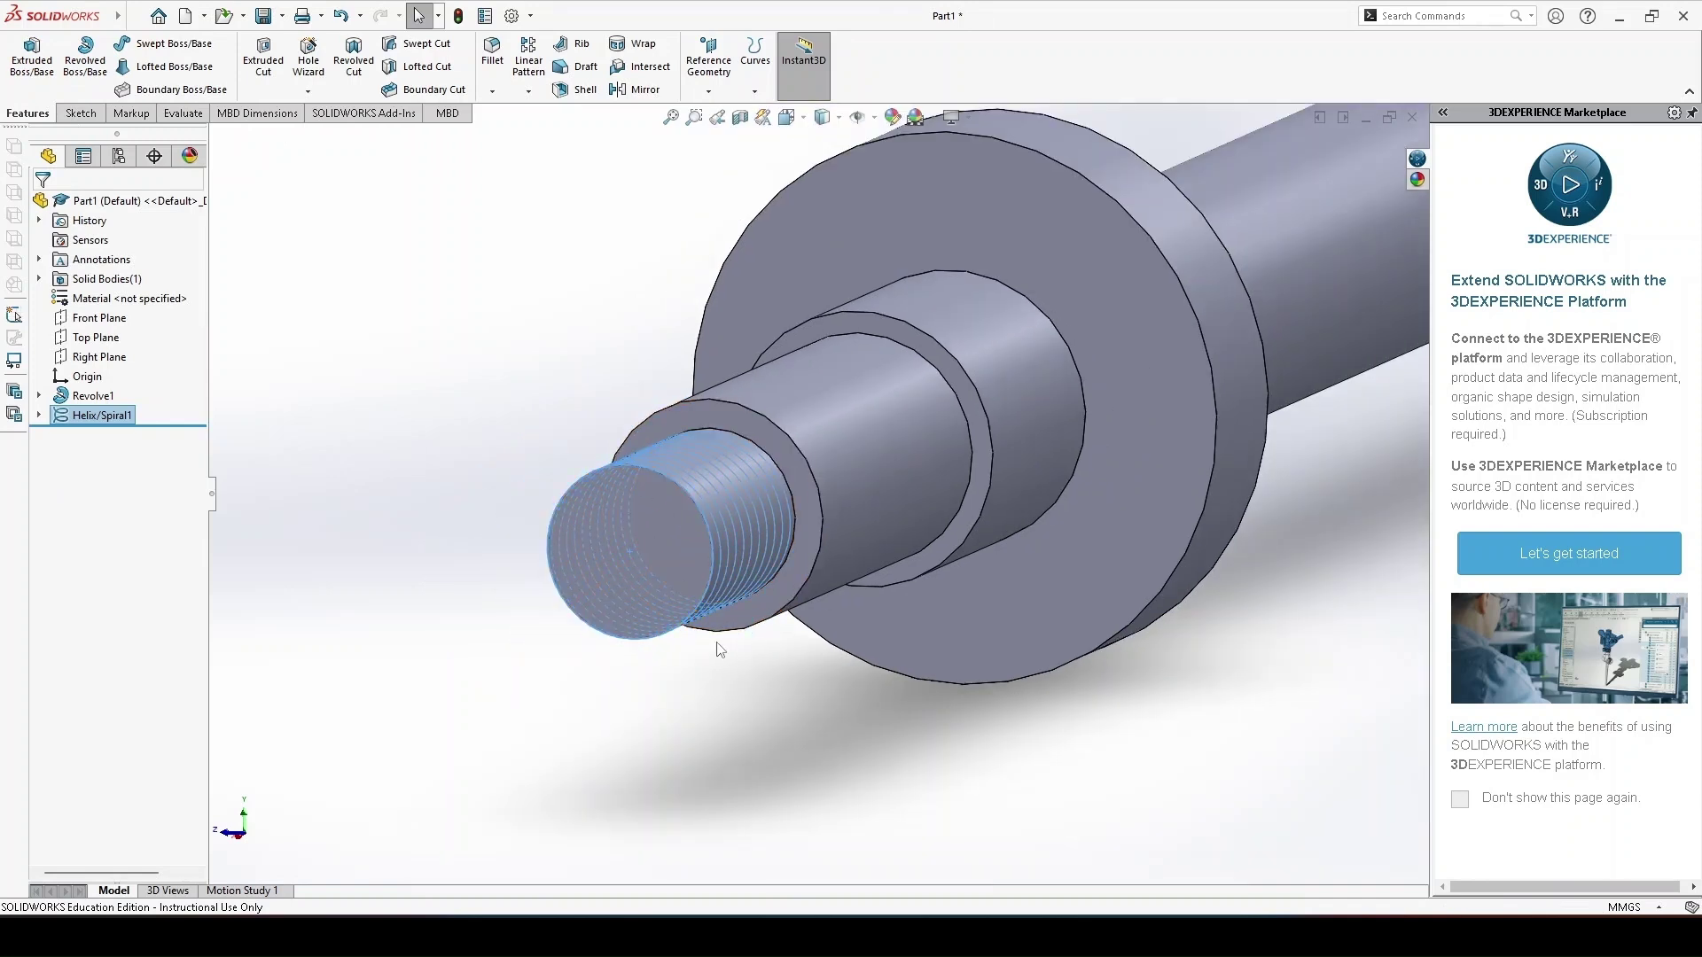
Step: Draw a three-line triangle on the Top Plane at the thread end
scroll(549, 669, up, 1)
scroll(673, 696, up, 1)
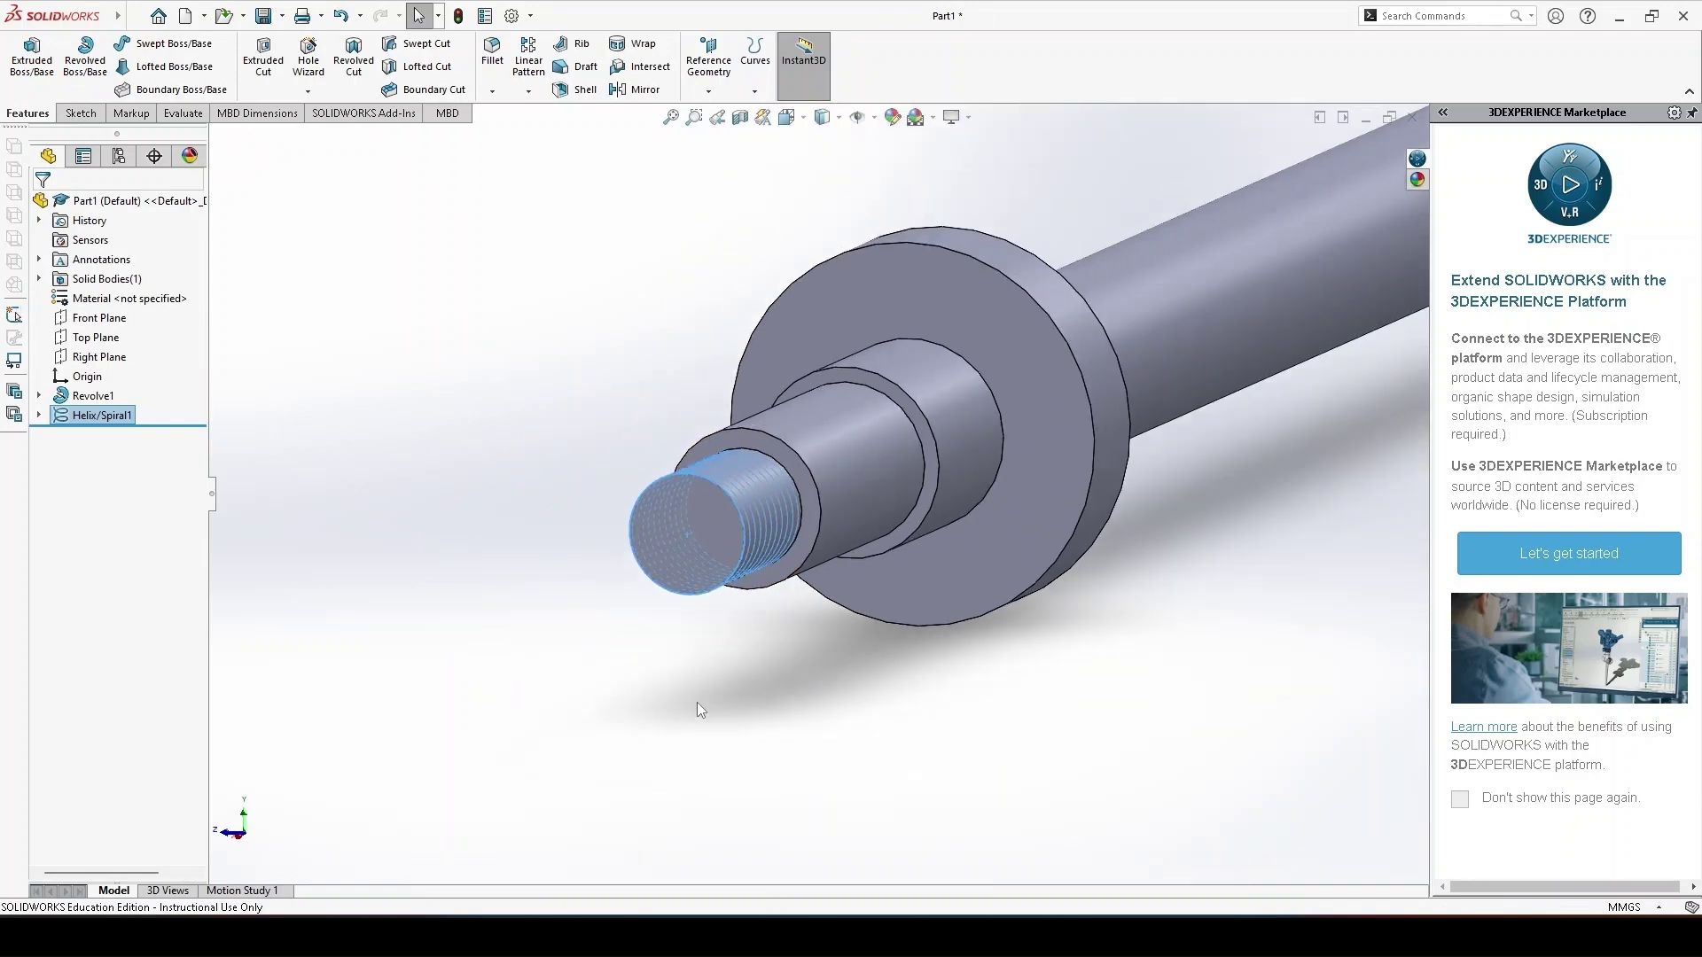
scroll(704, 700, up, 1)
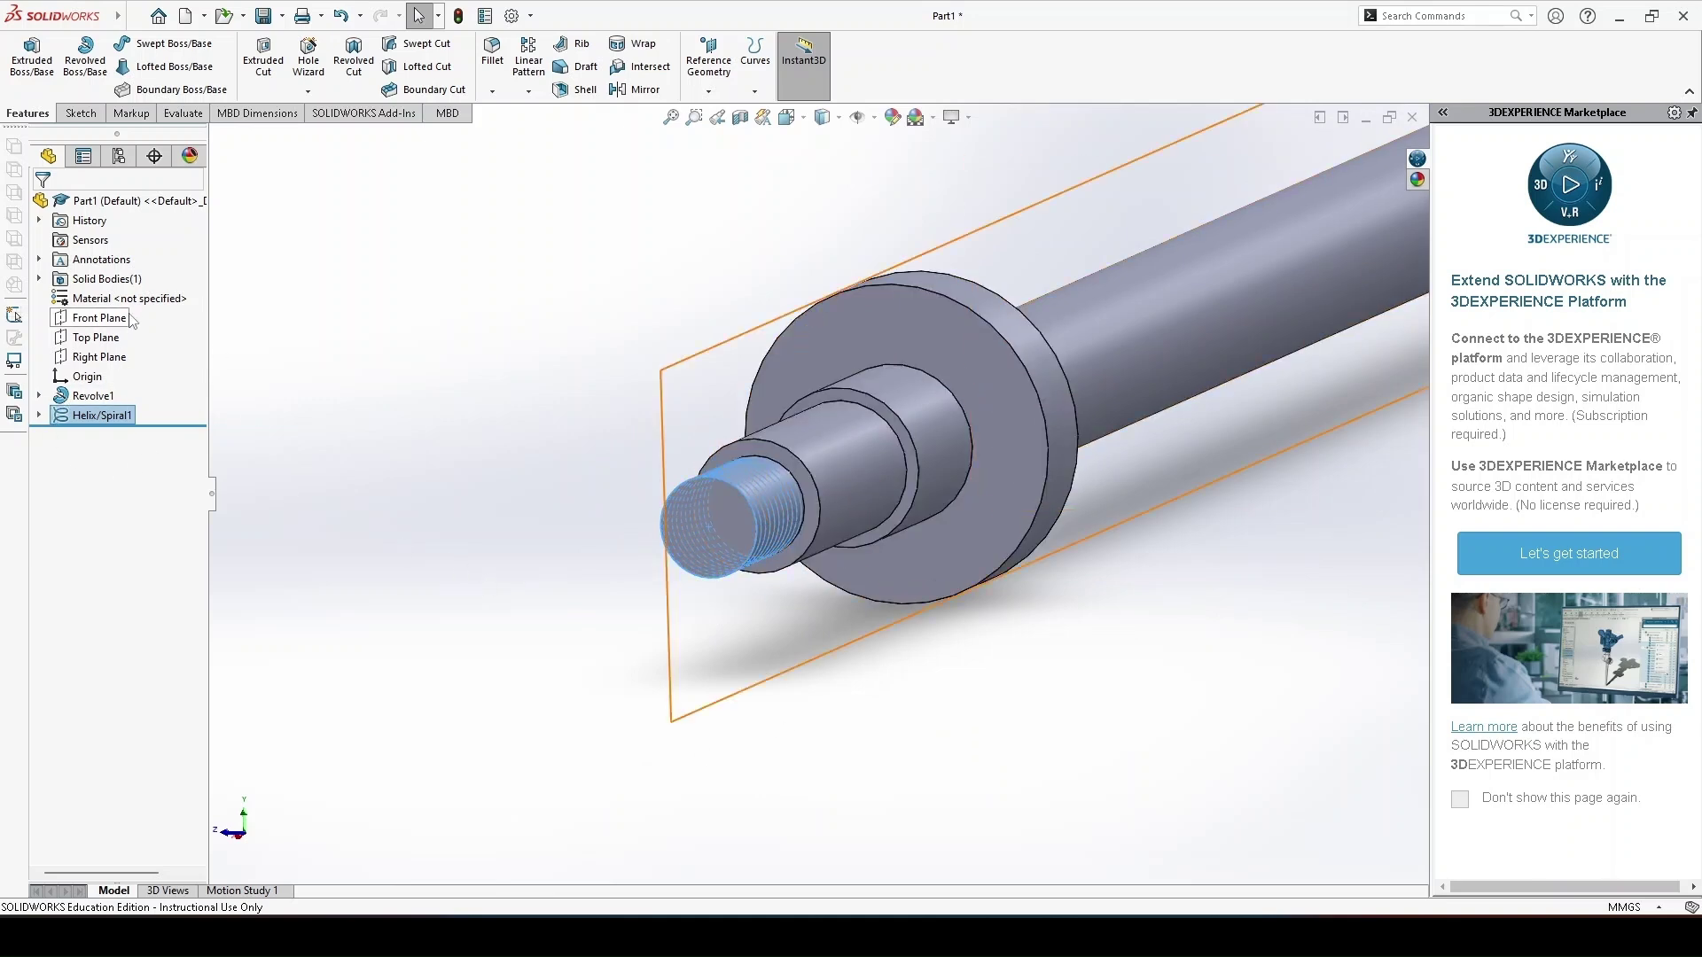
click(95, 341)
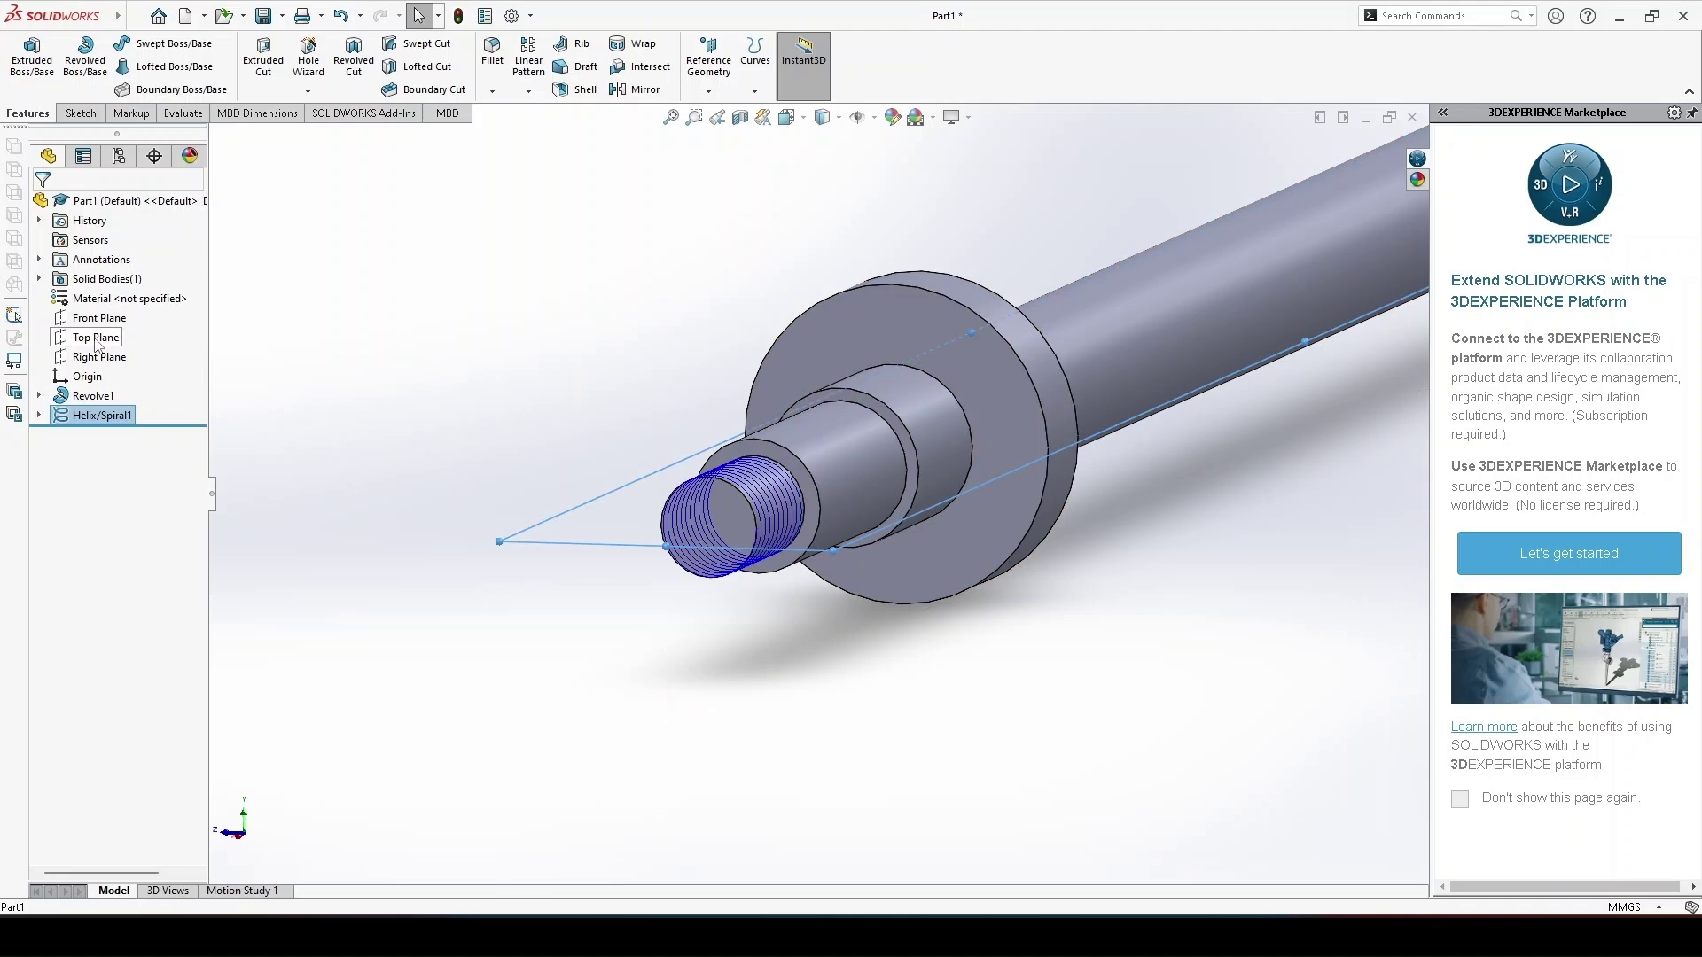
click(110, 312)
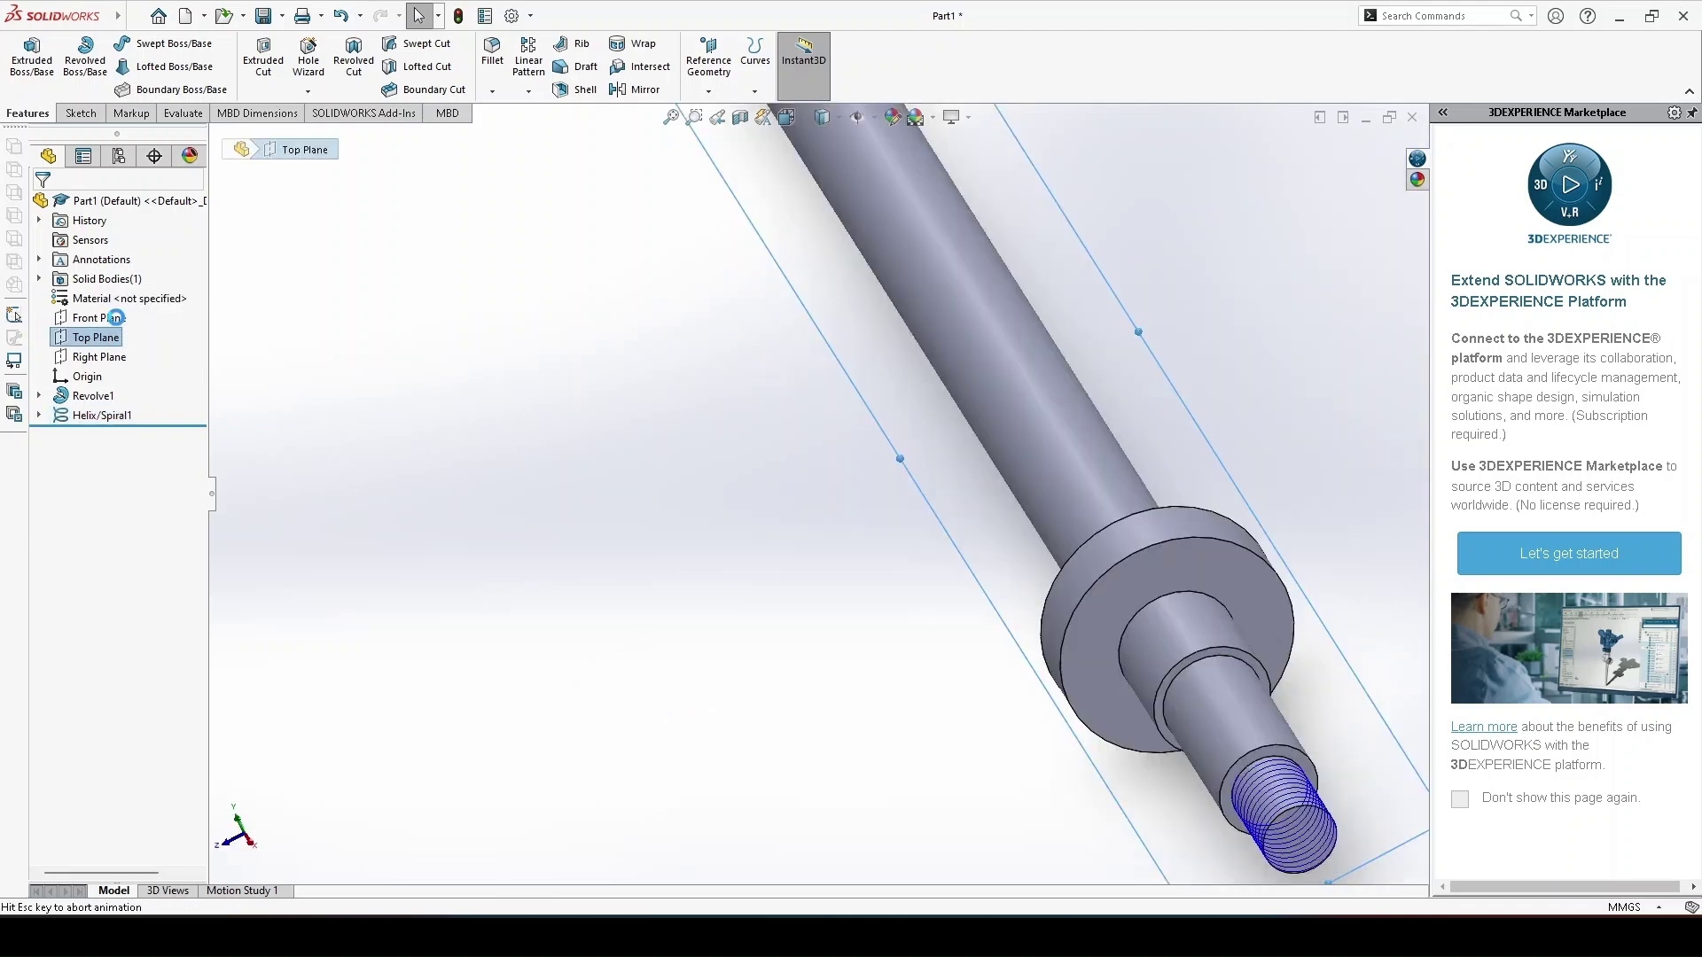
scroll(1156, 470, down, 5)
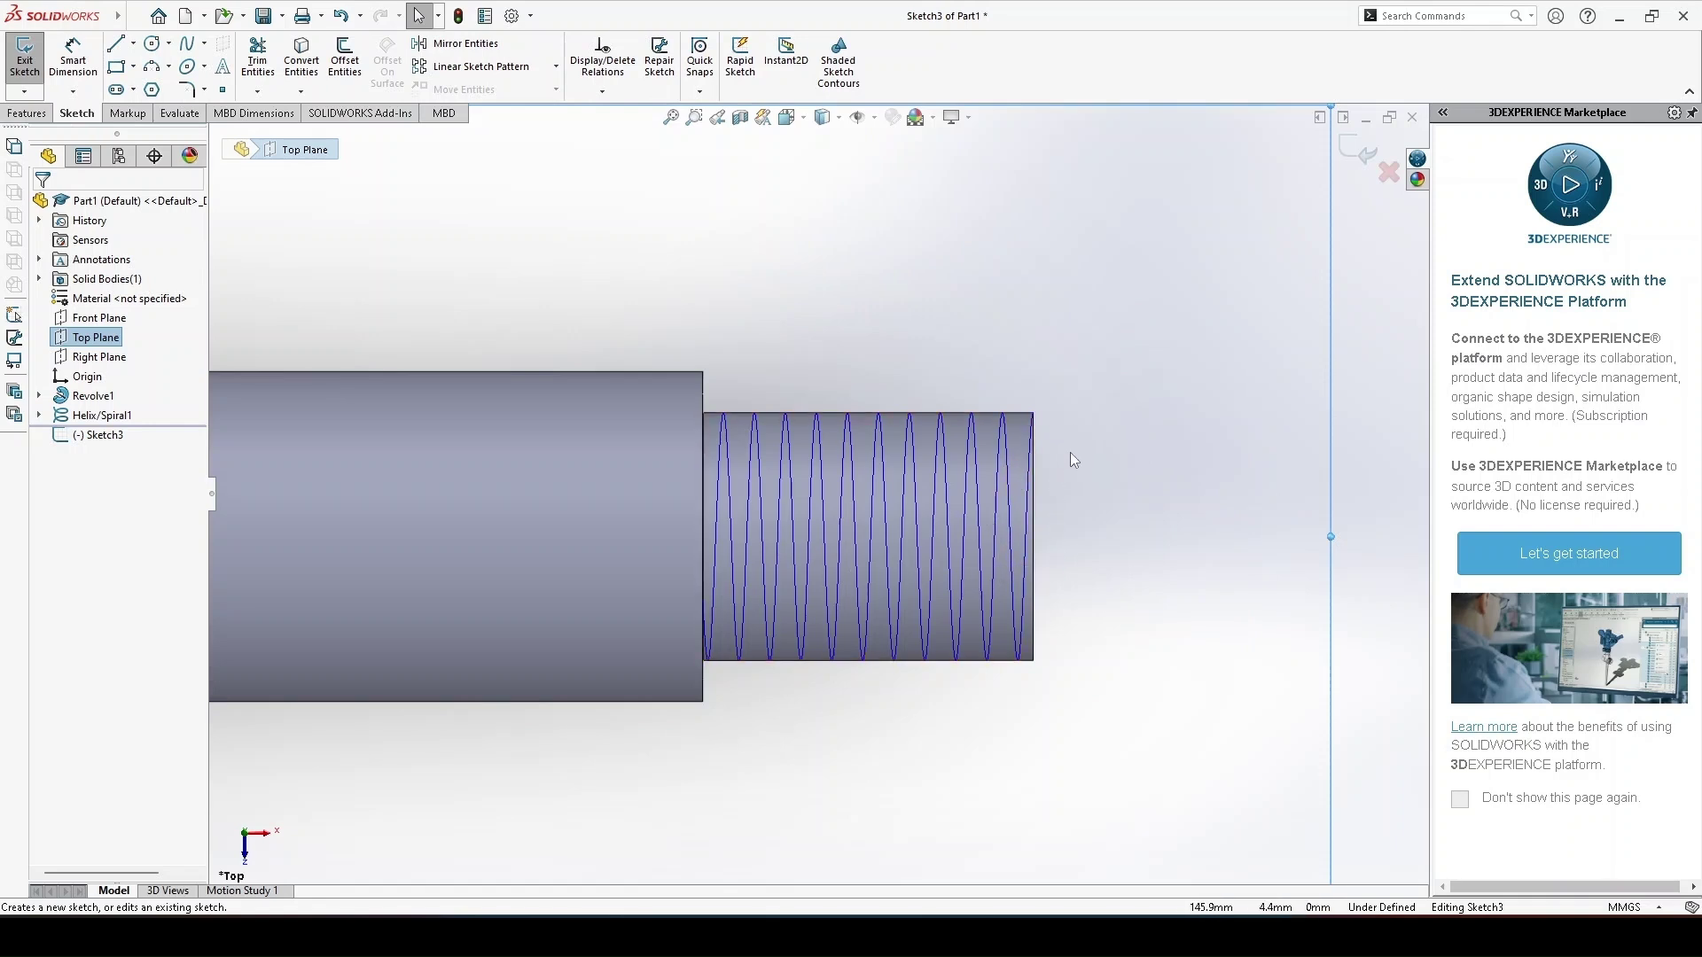
key(l)
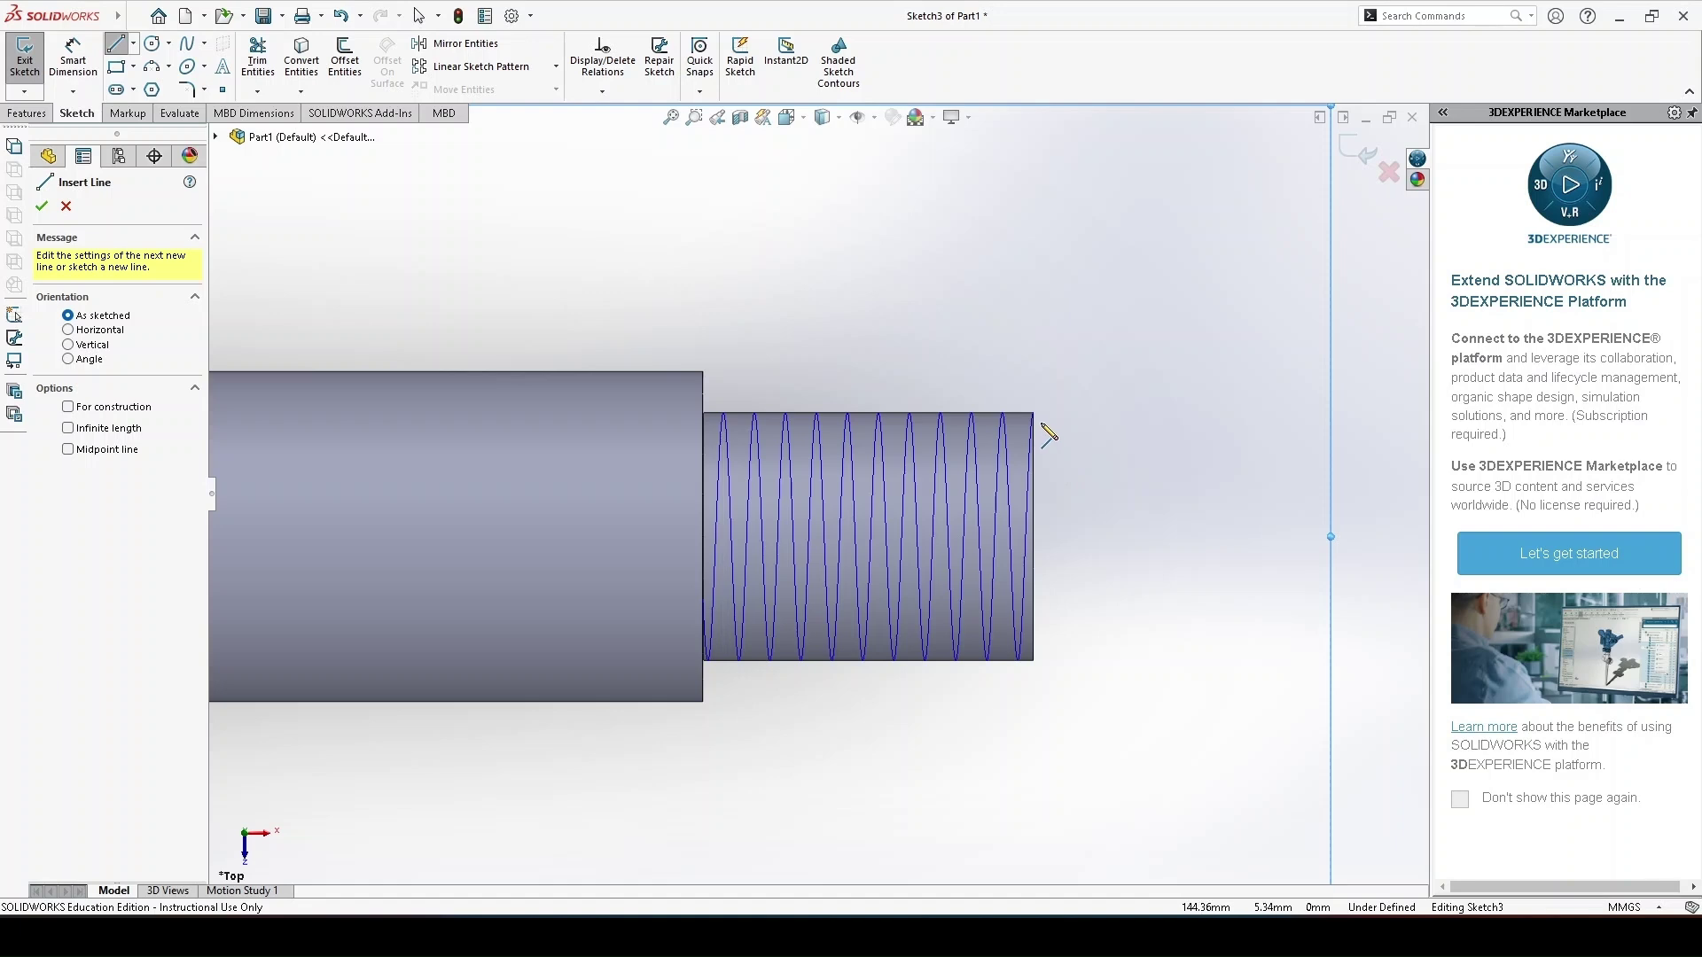
click(1034, 414)
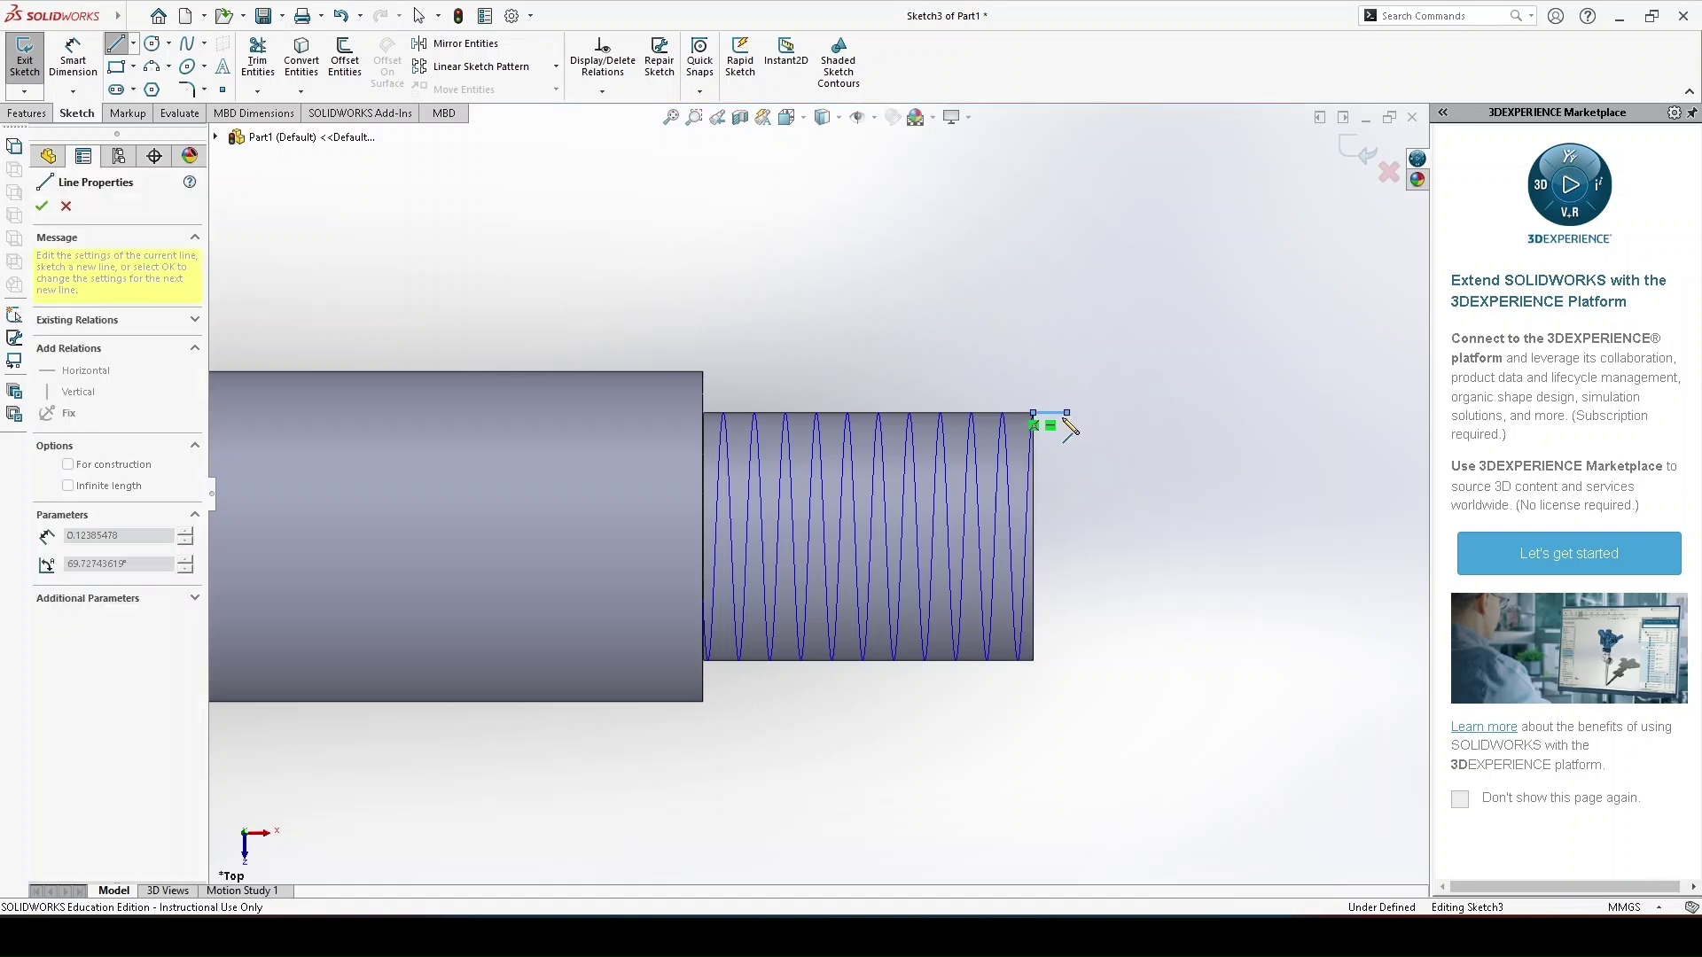
scroll(1056, 429, down, 3)
scroll(1056, 445, down, 3)
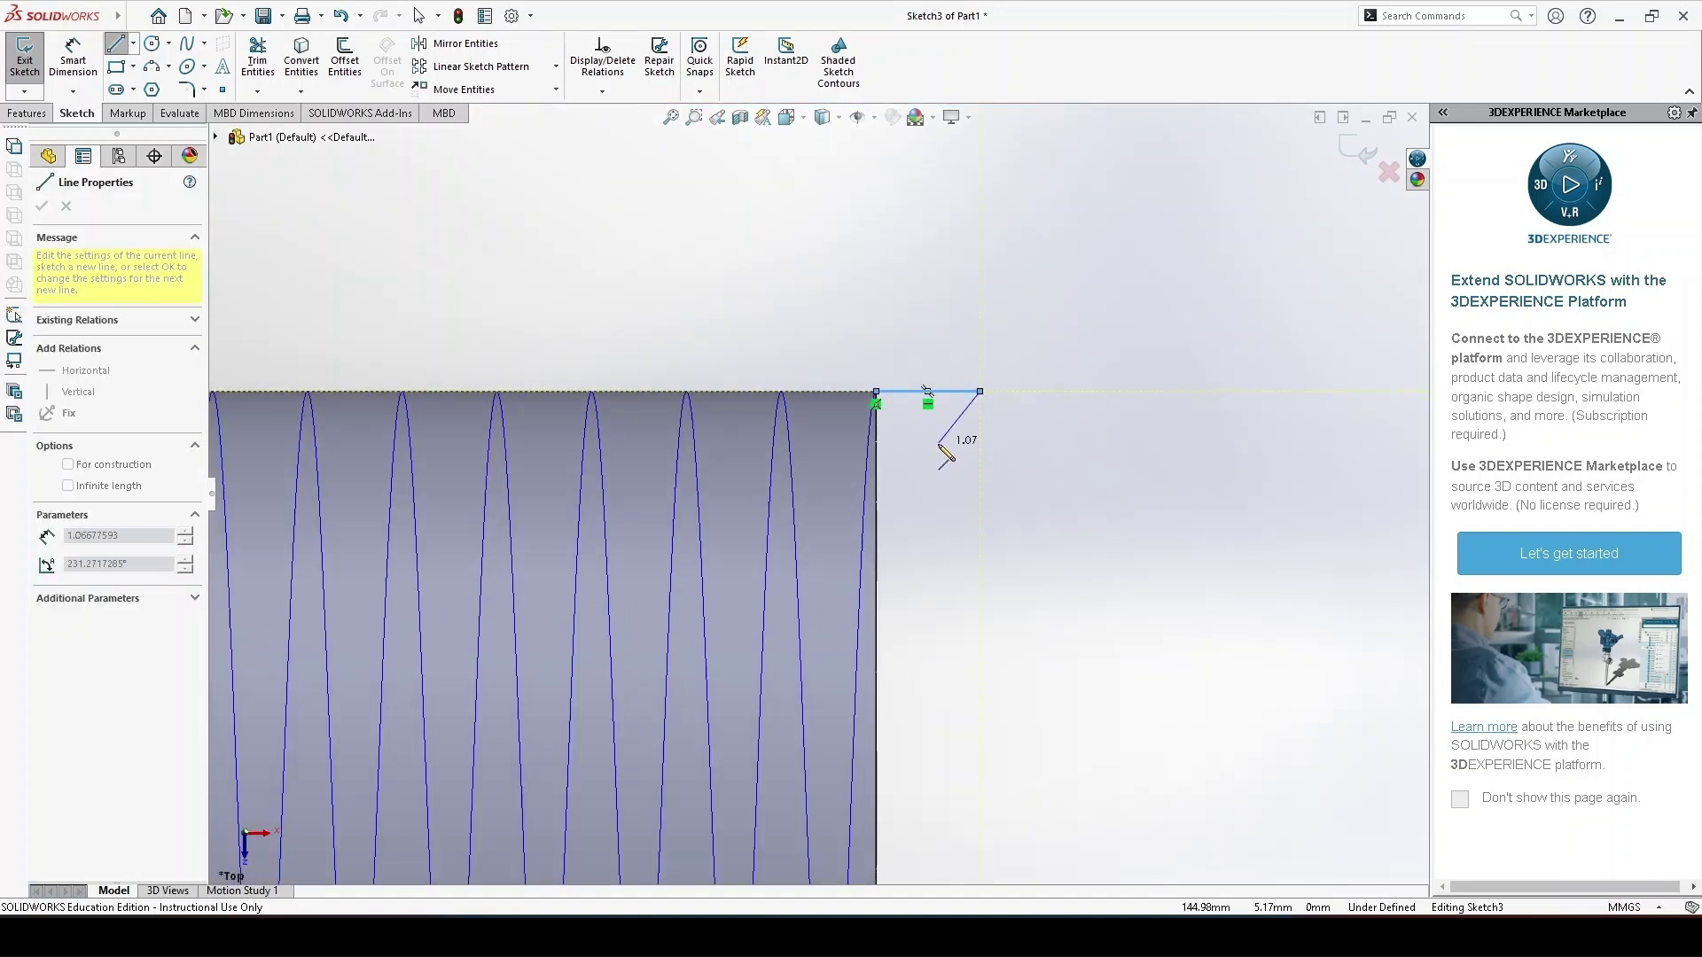
click(927, 449)
click(877, 403)
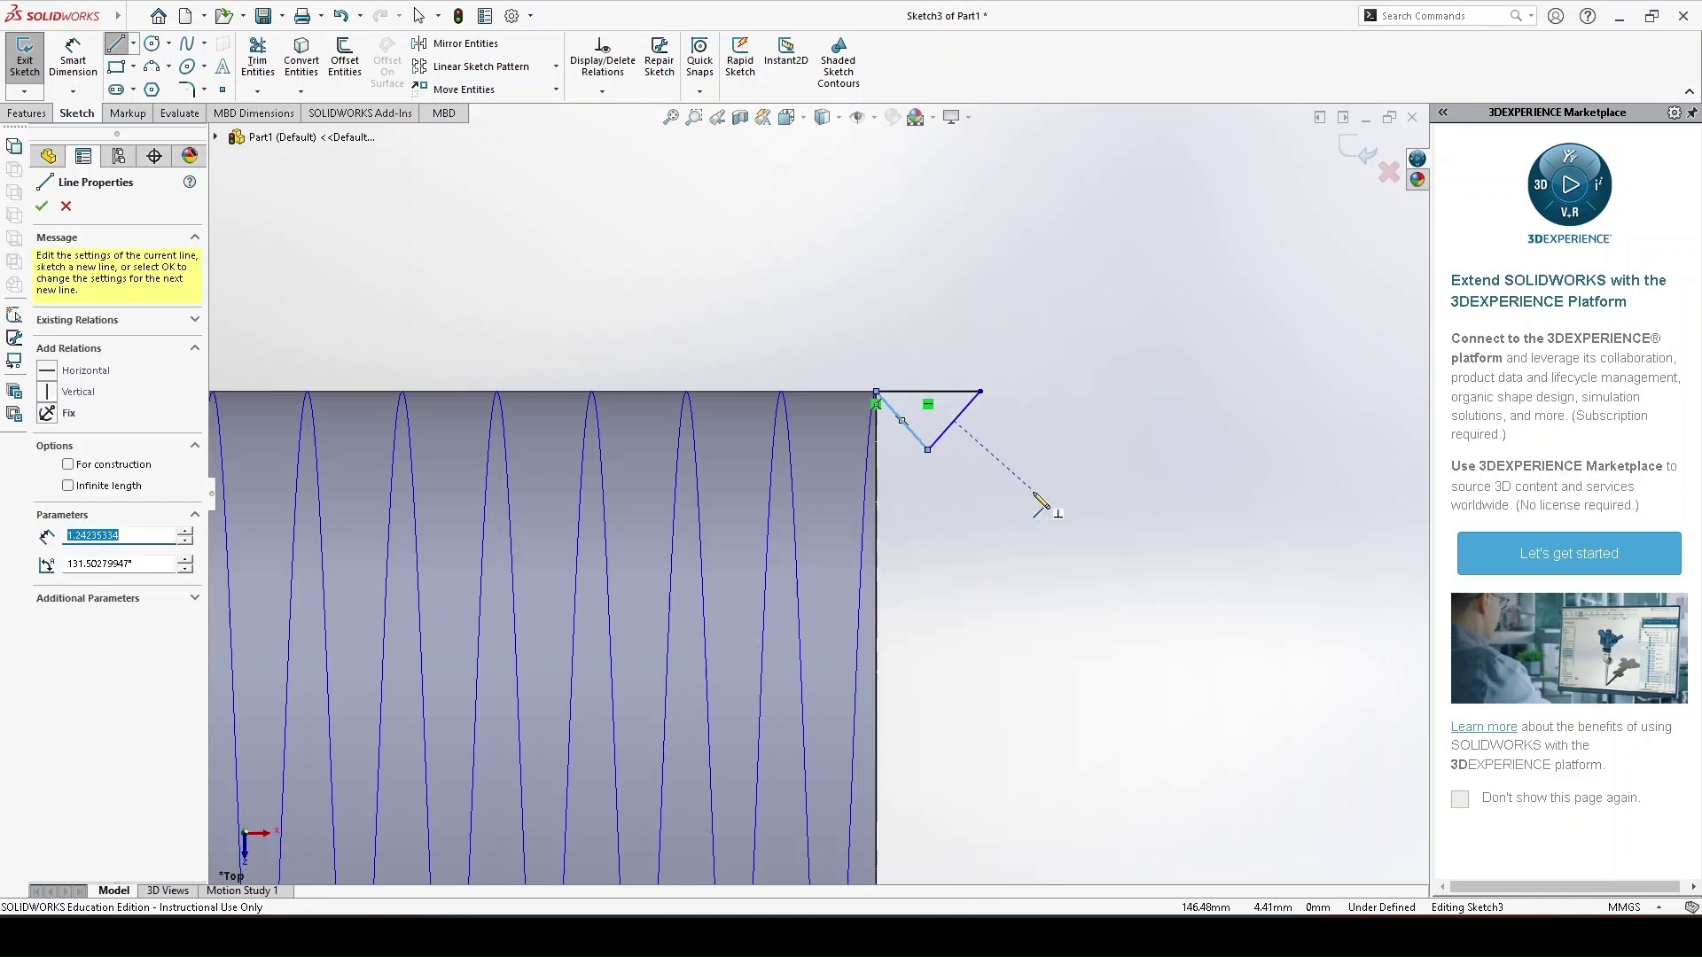
key(Escape)
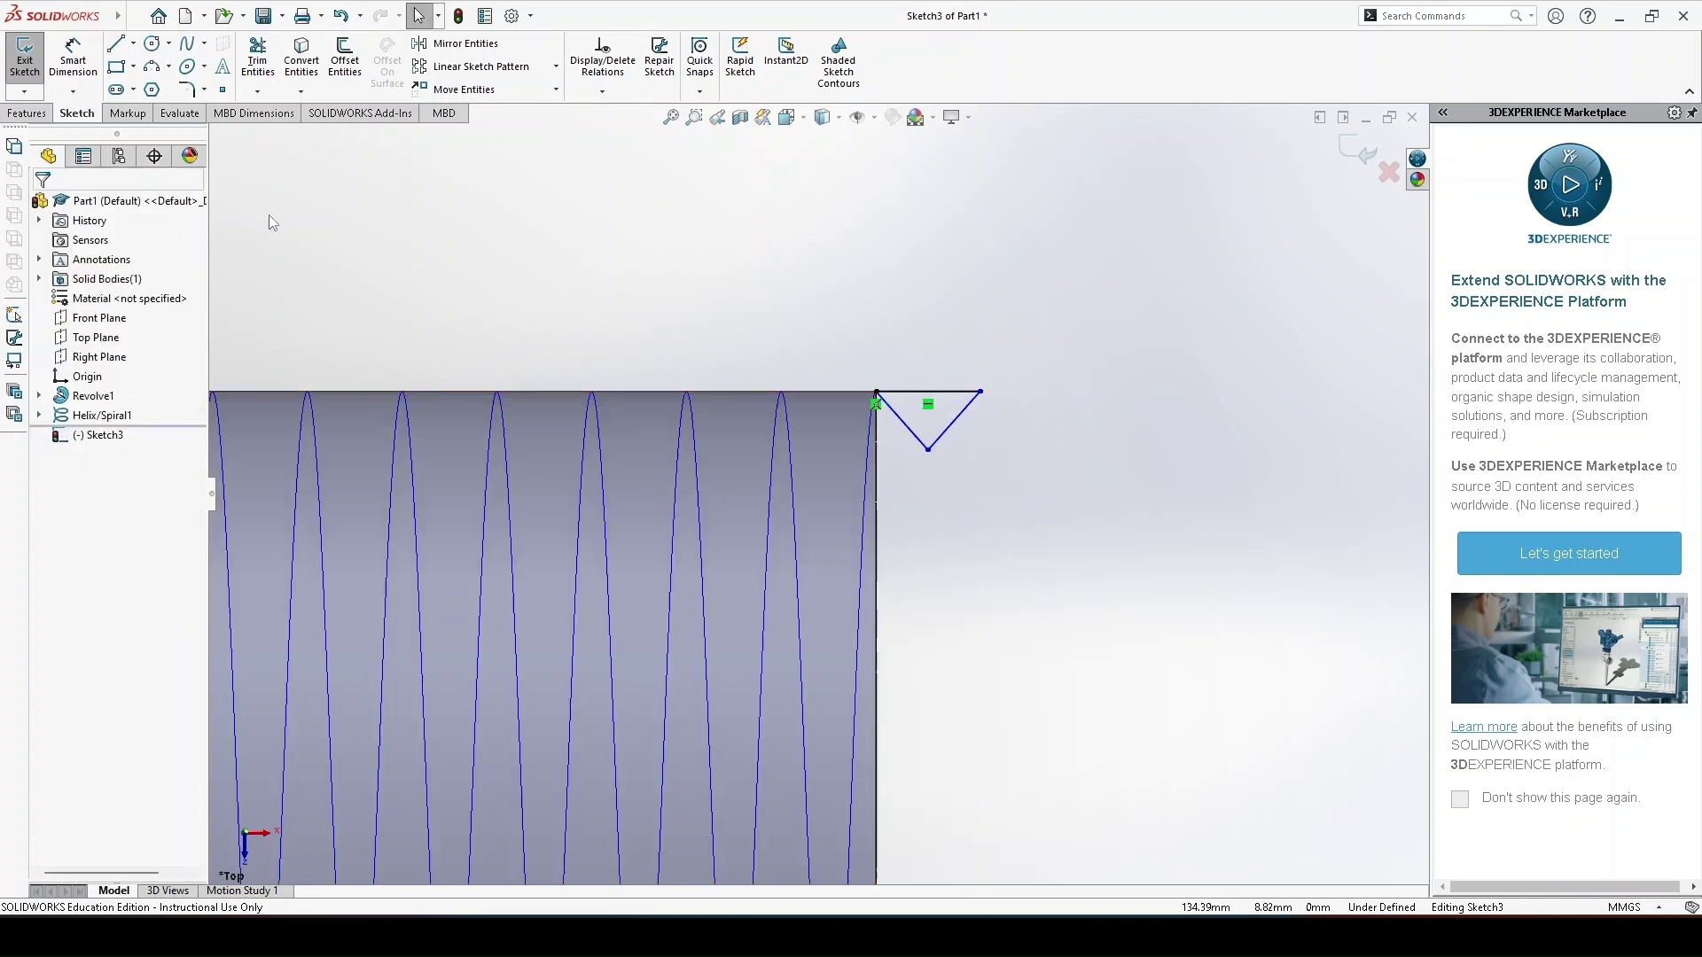
Step: Dimension two of the triangle's angles to 60°, at the bottom and the top-right corner
click(73, 60)
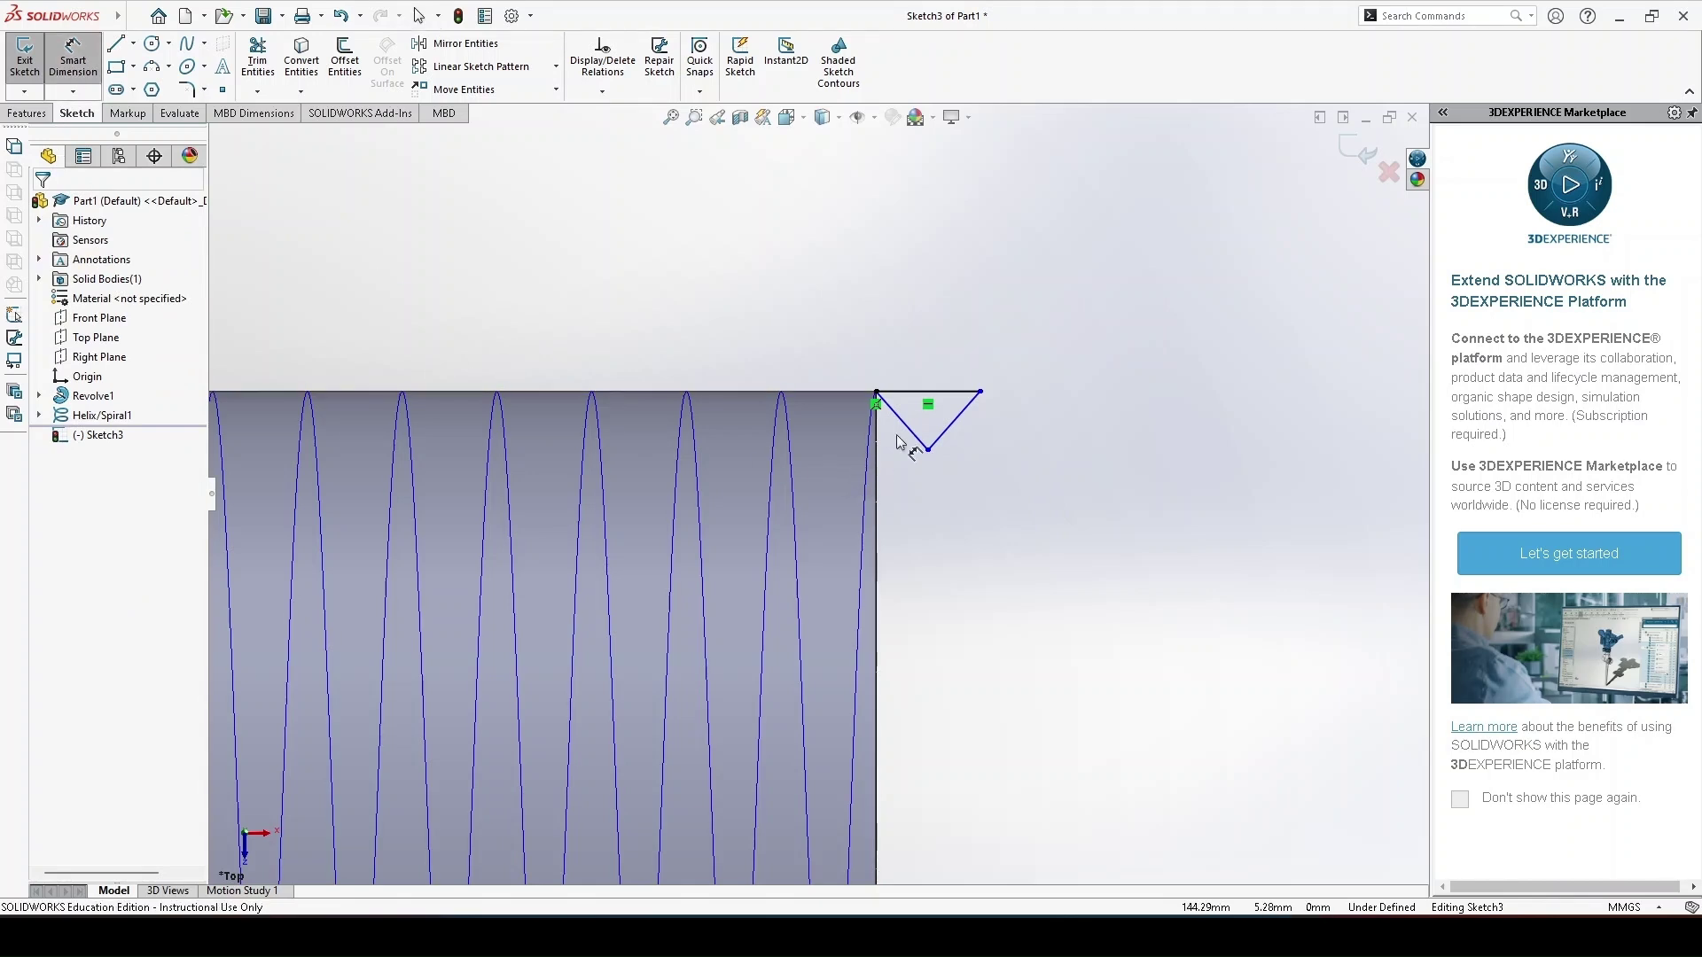
scroll(913, 448, down, 5)
click(904, 461)
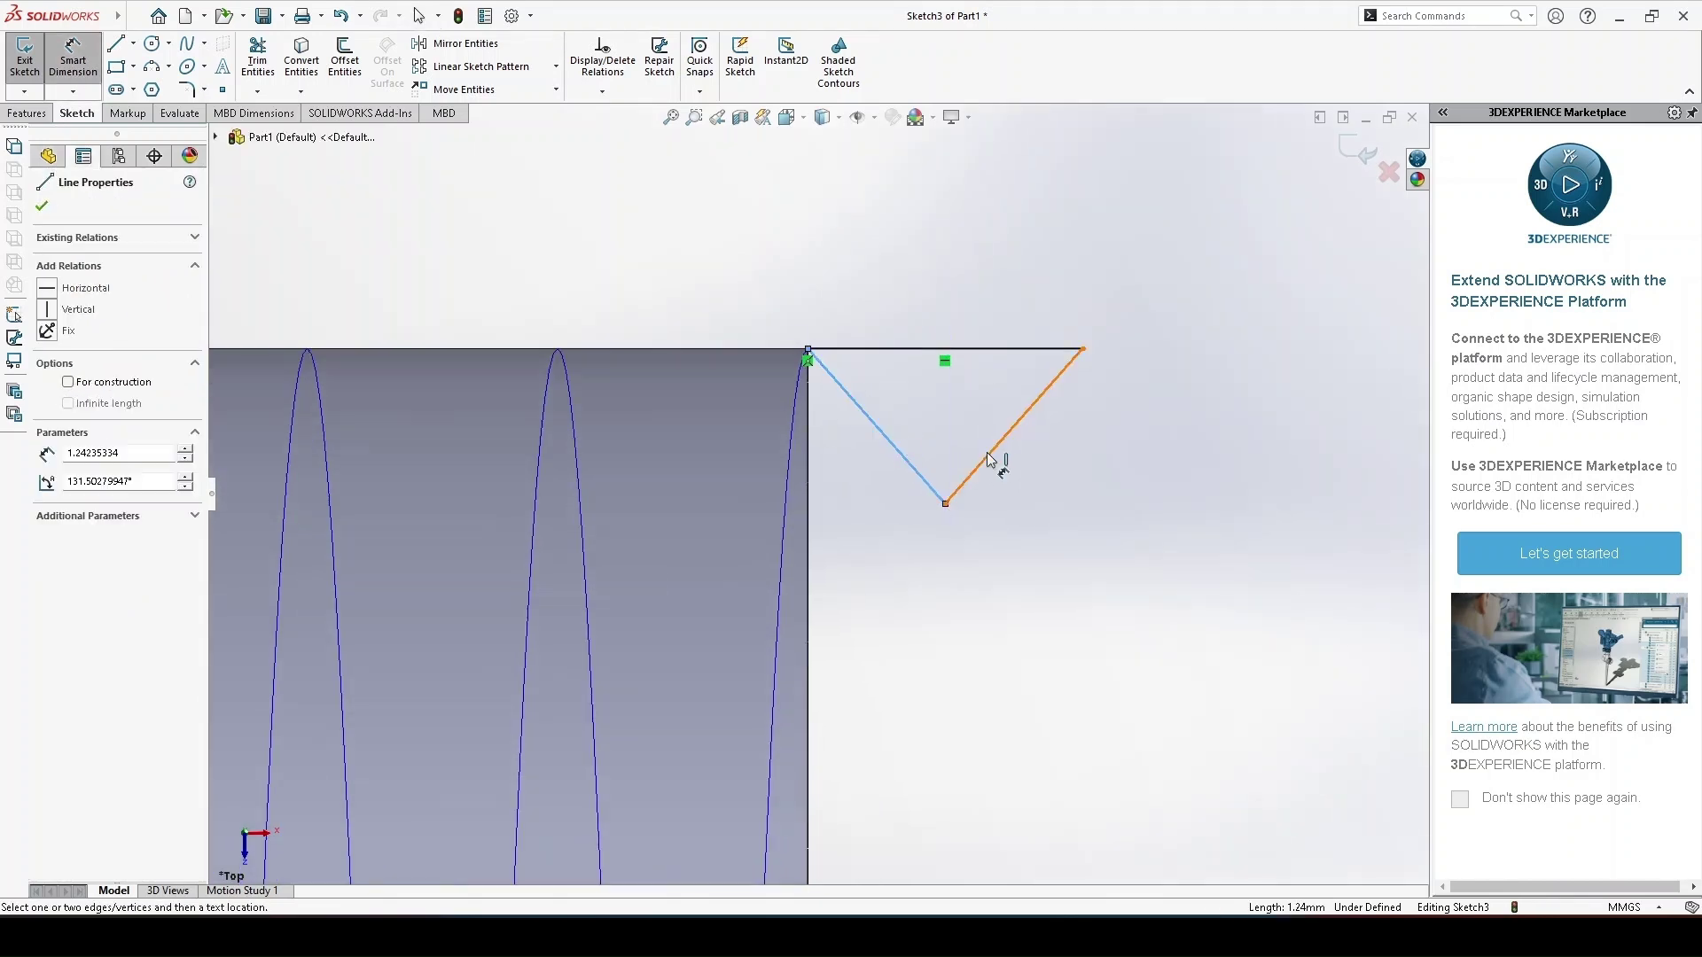
click(986, 454)
click(946, 444)
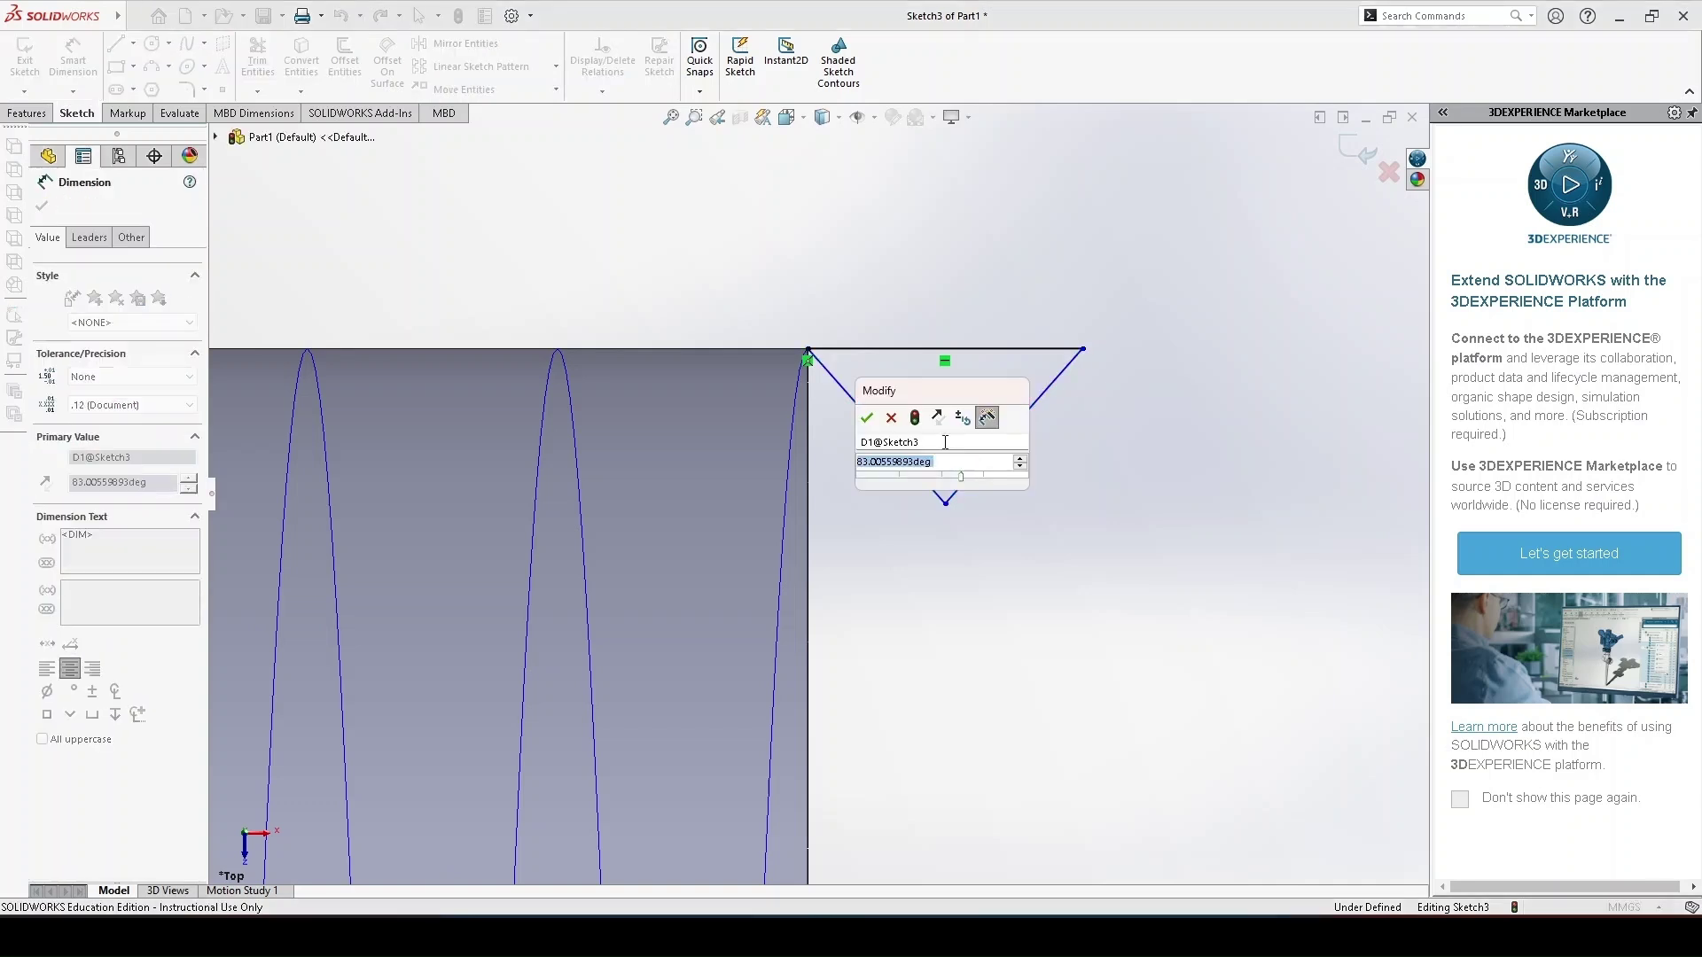
text(60)
key(Return)
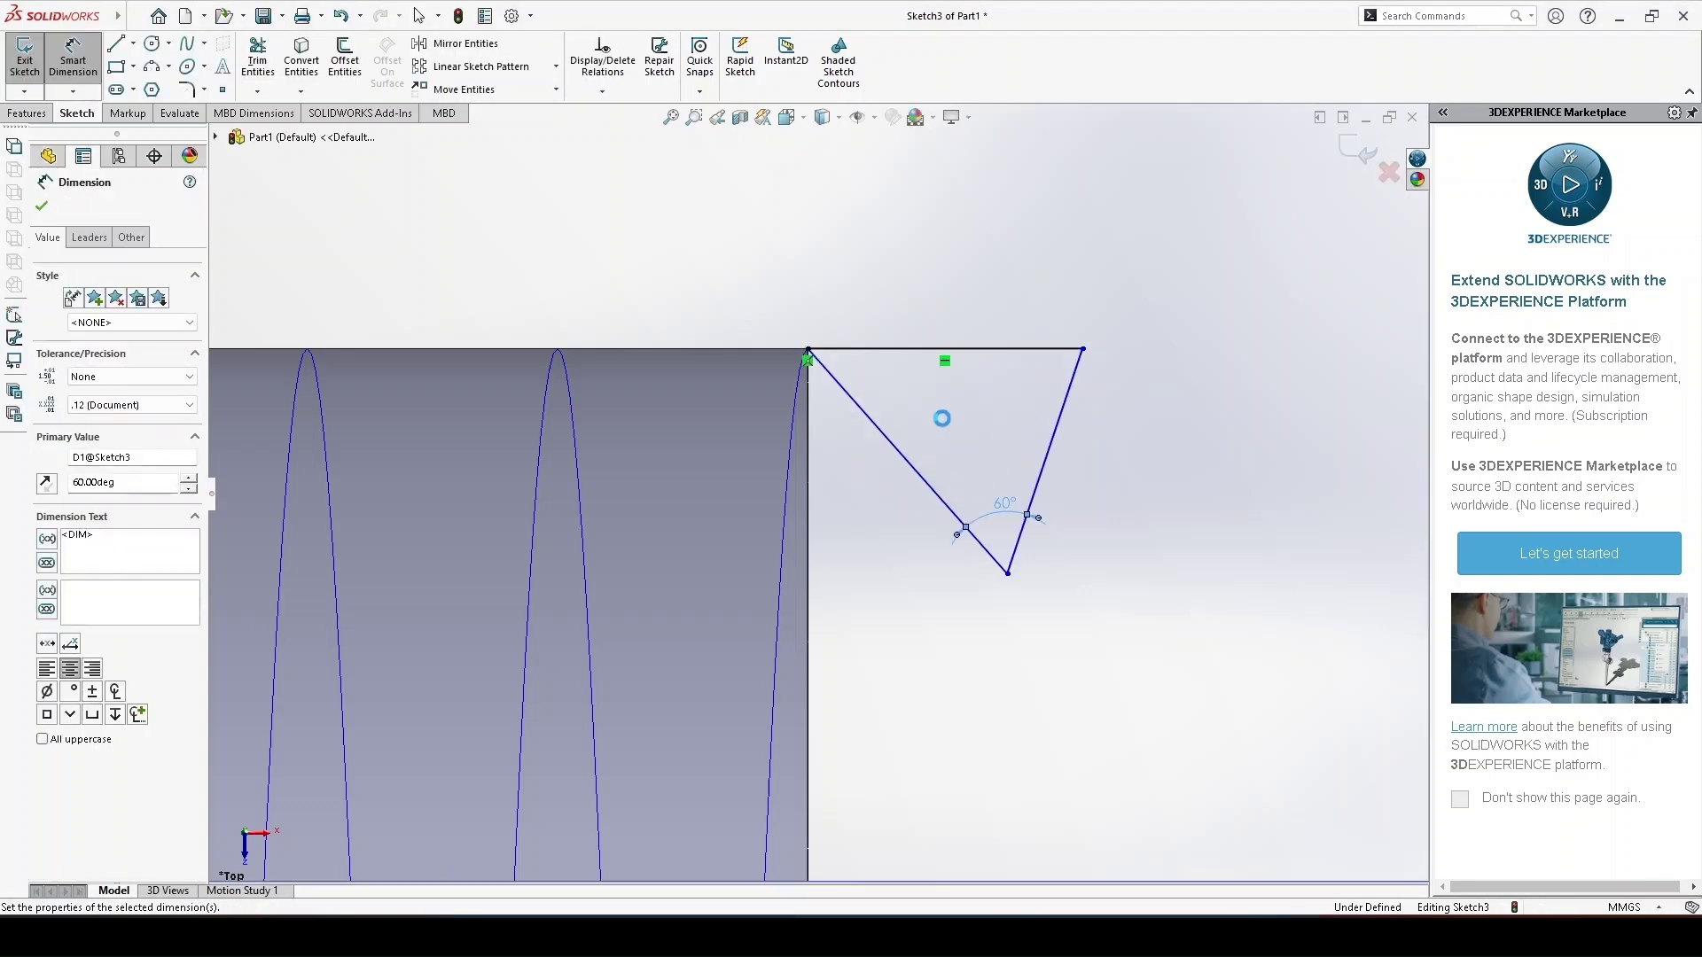
click(1053, 350)
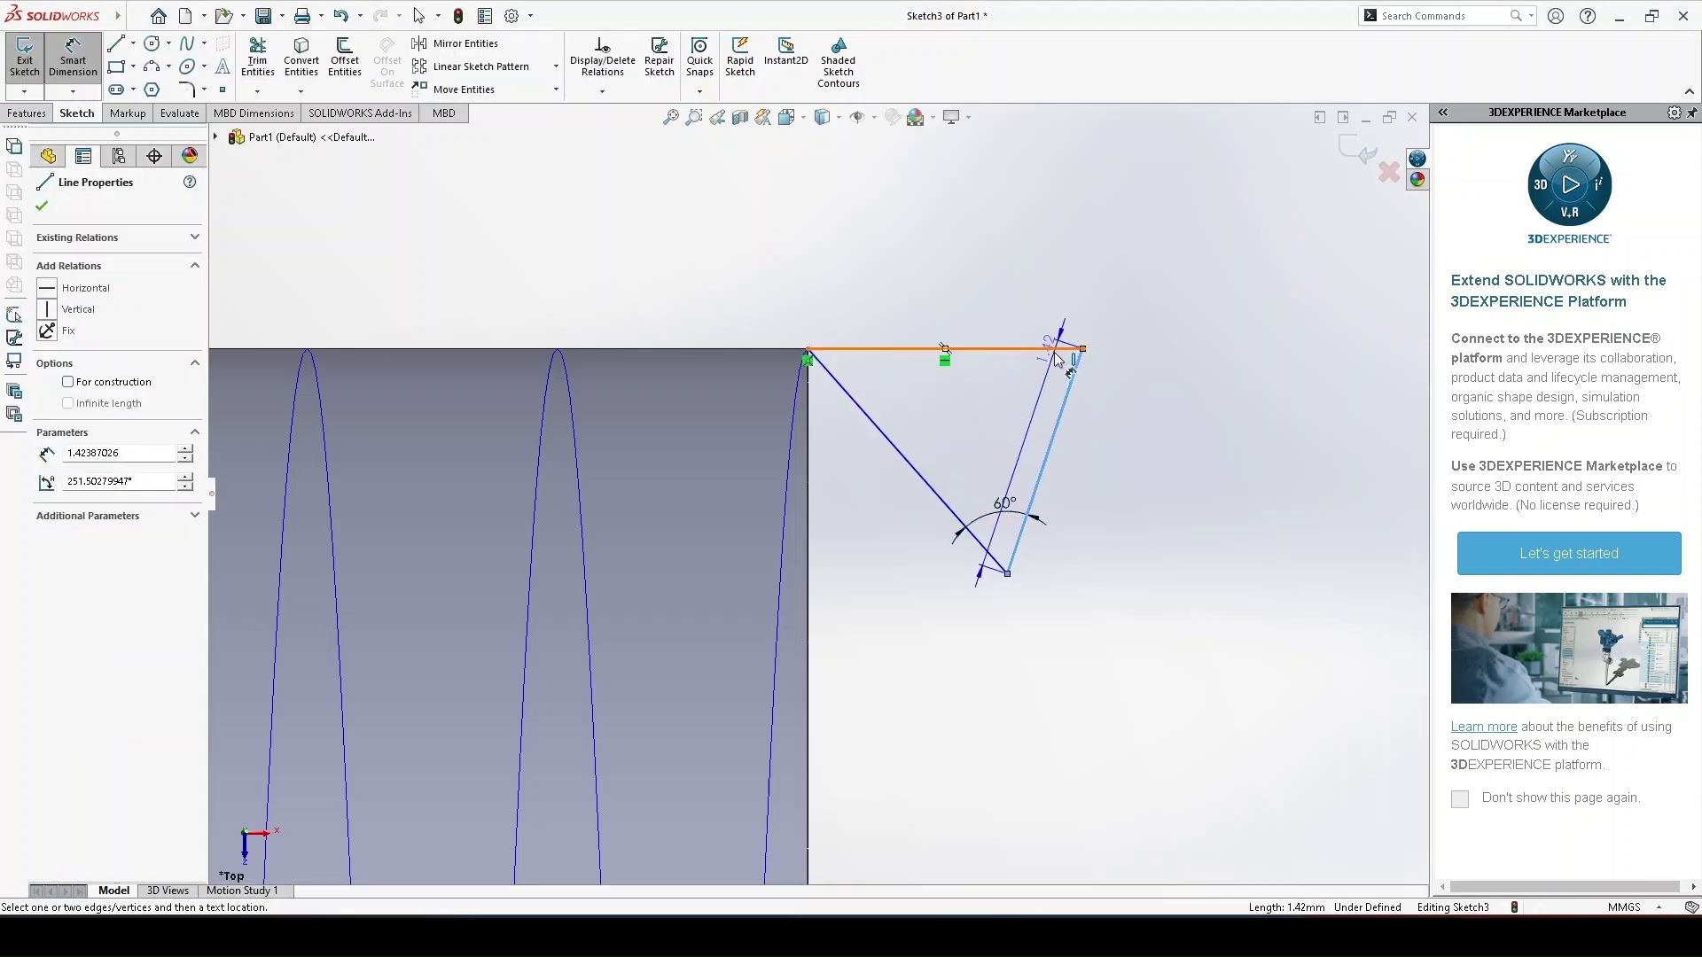
click(1072, 372)
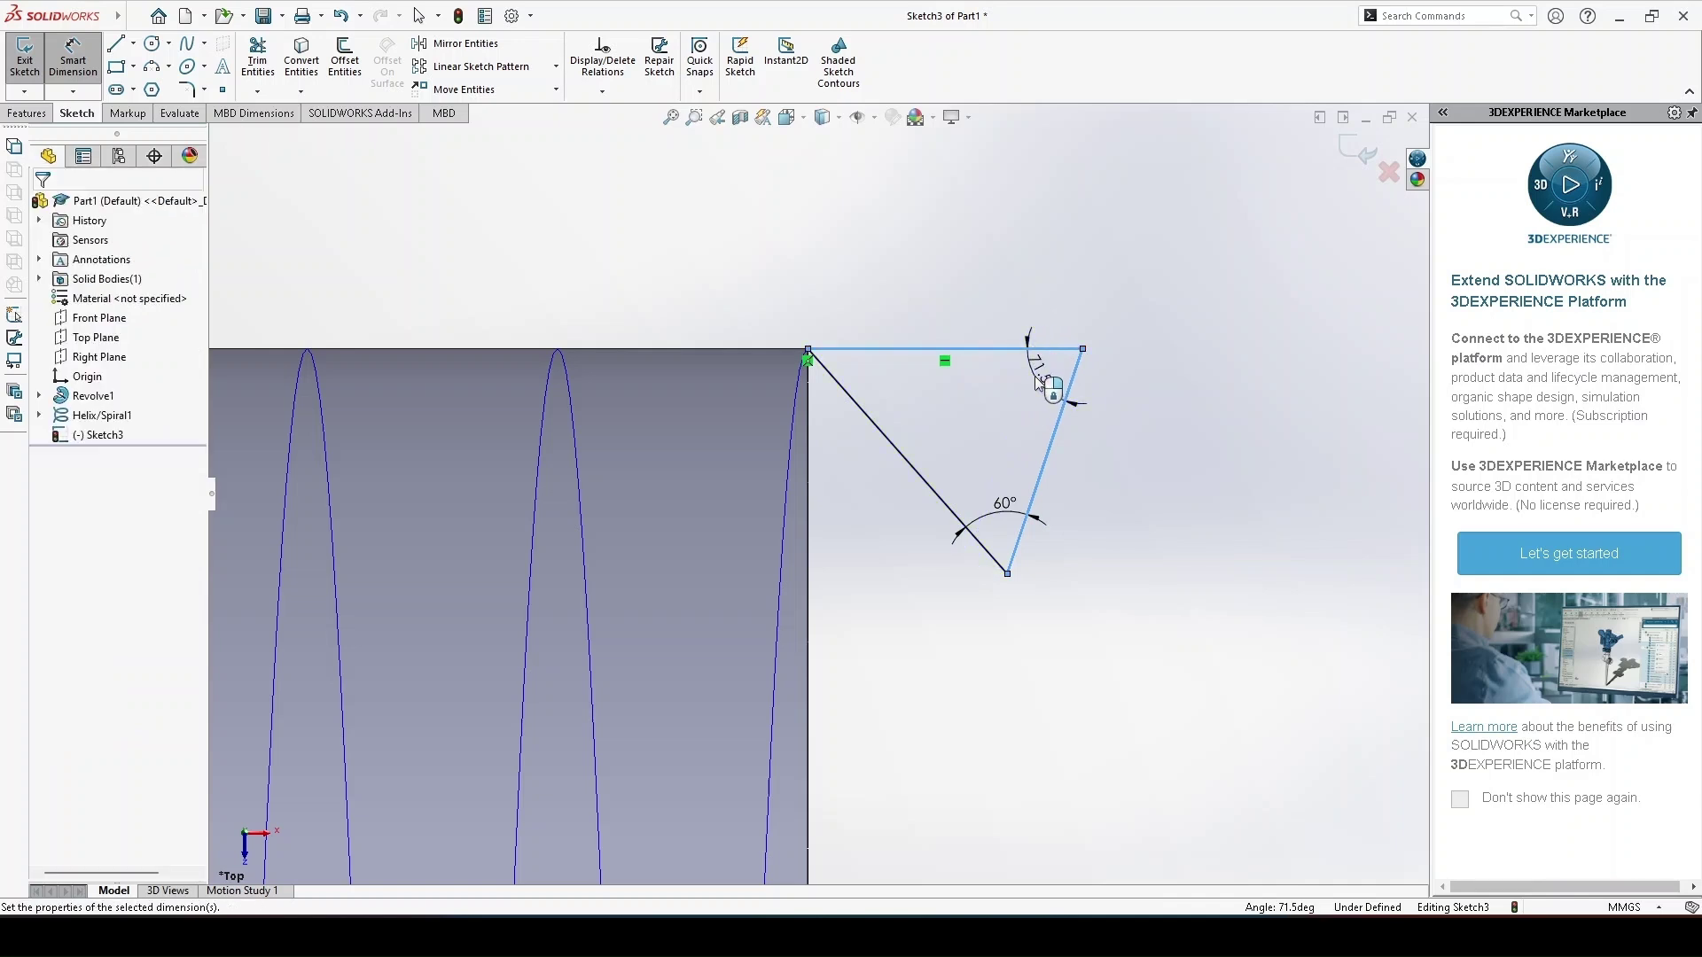
click(1036, 377)
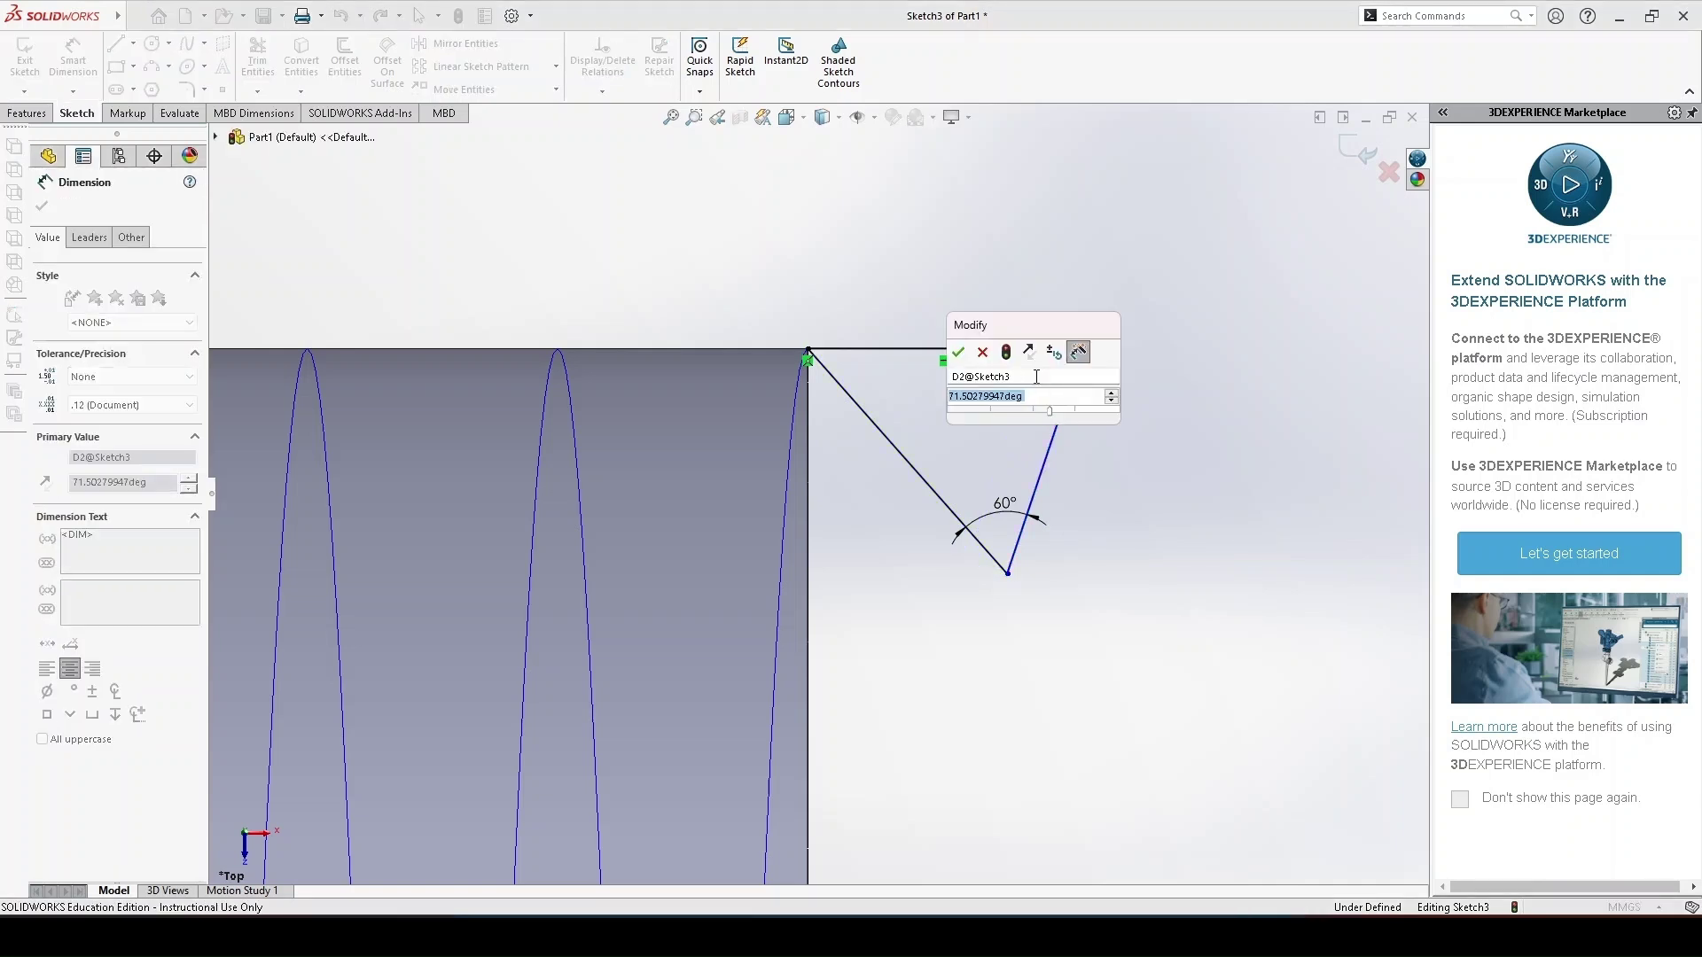
text(60)
key(Return)
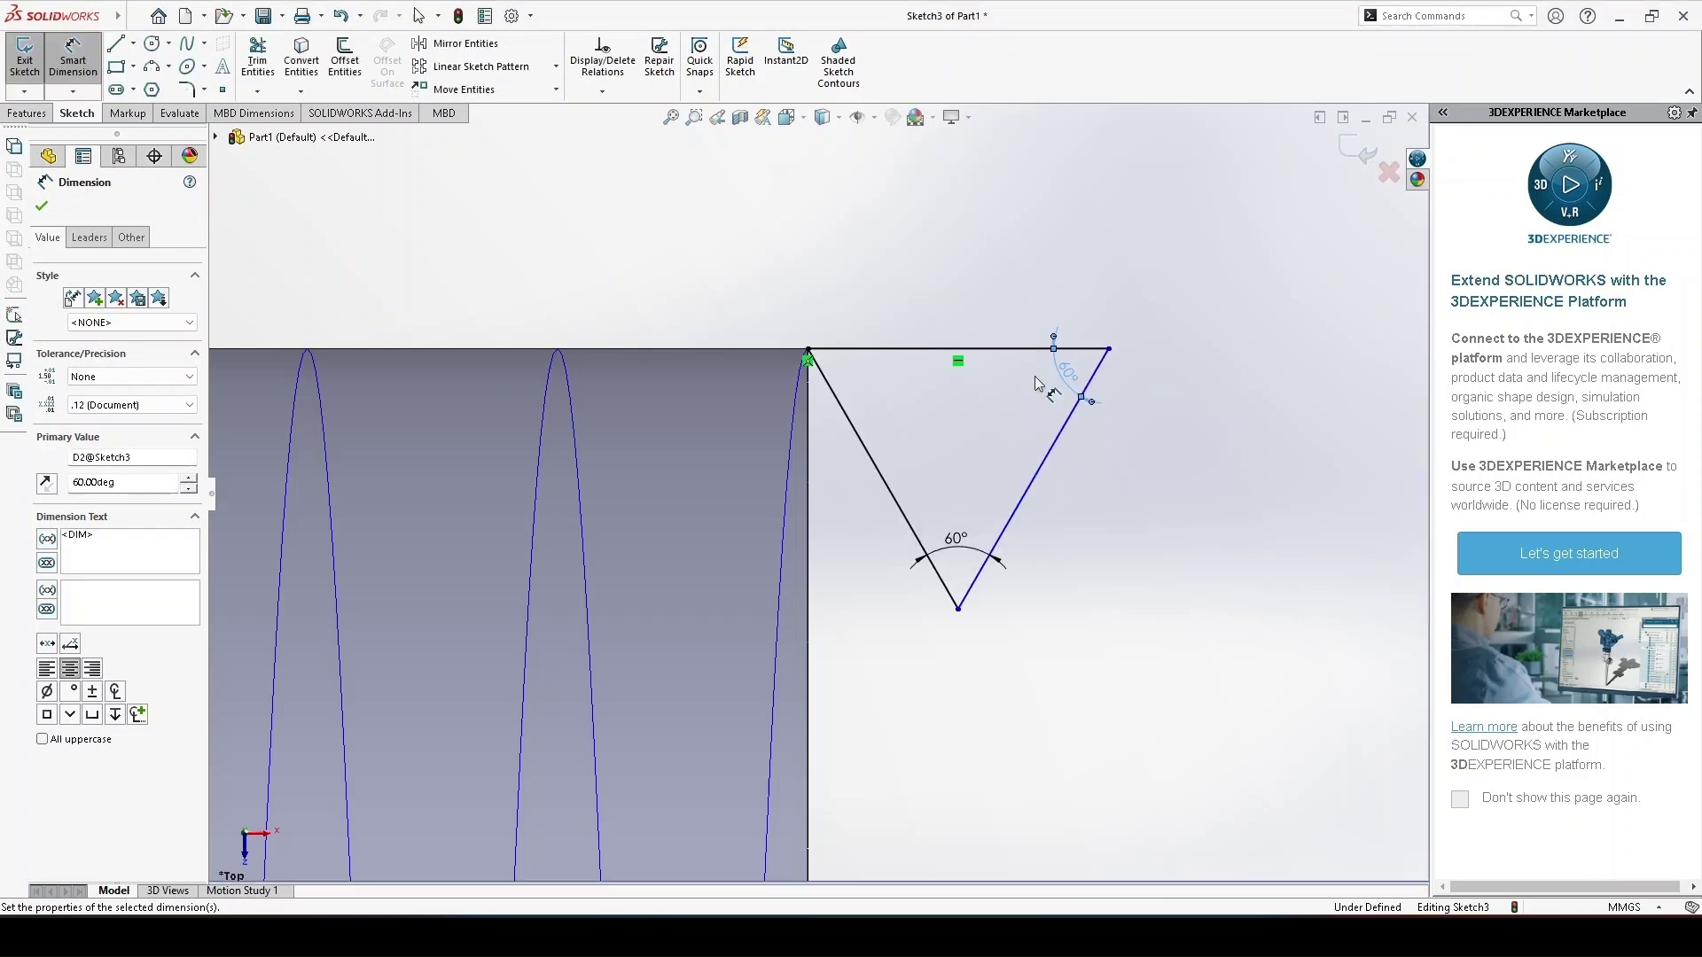
key(Escape)
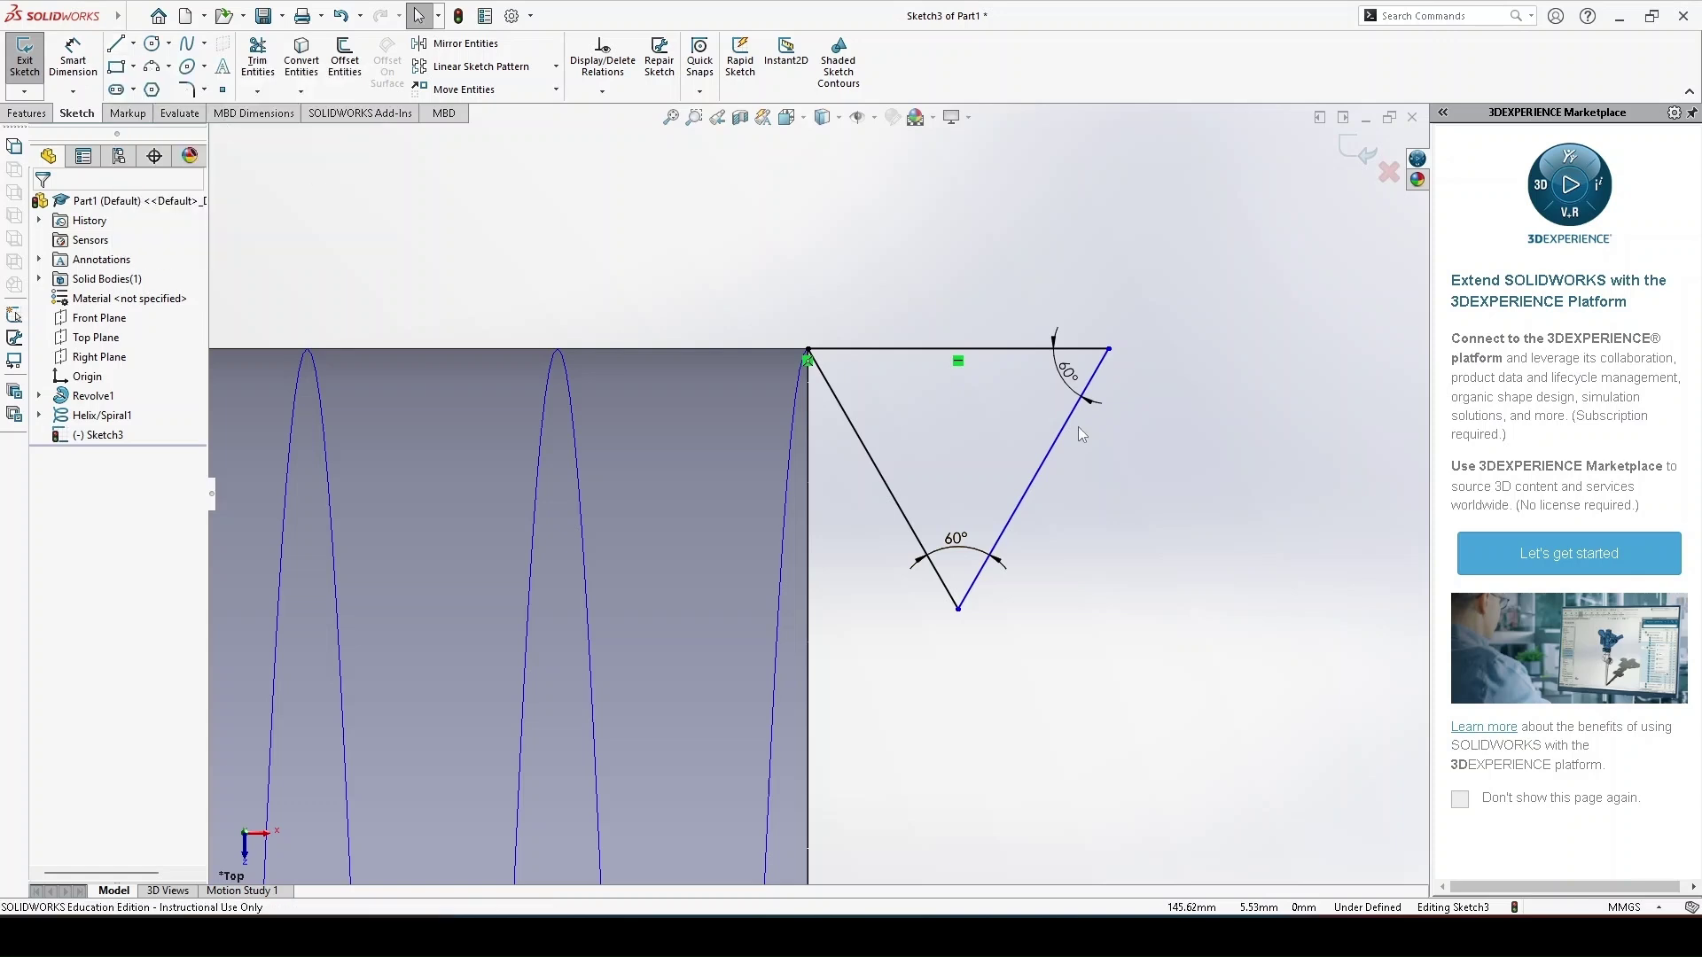
Step: Dimension the triangle's top edge to 0.75 mm
click(73, 62)
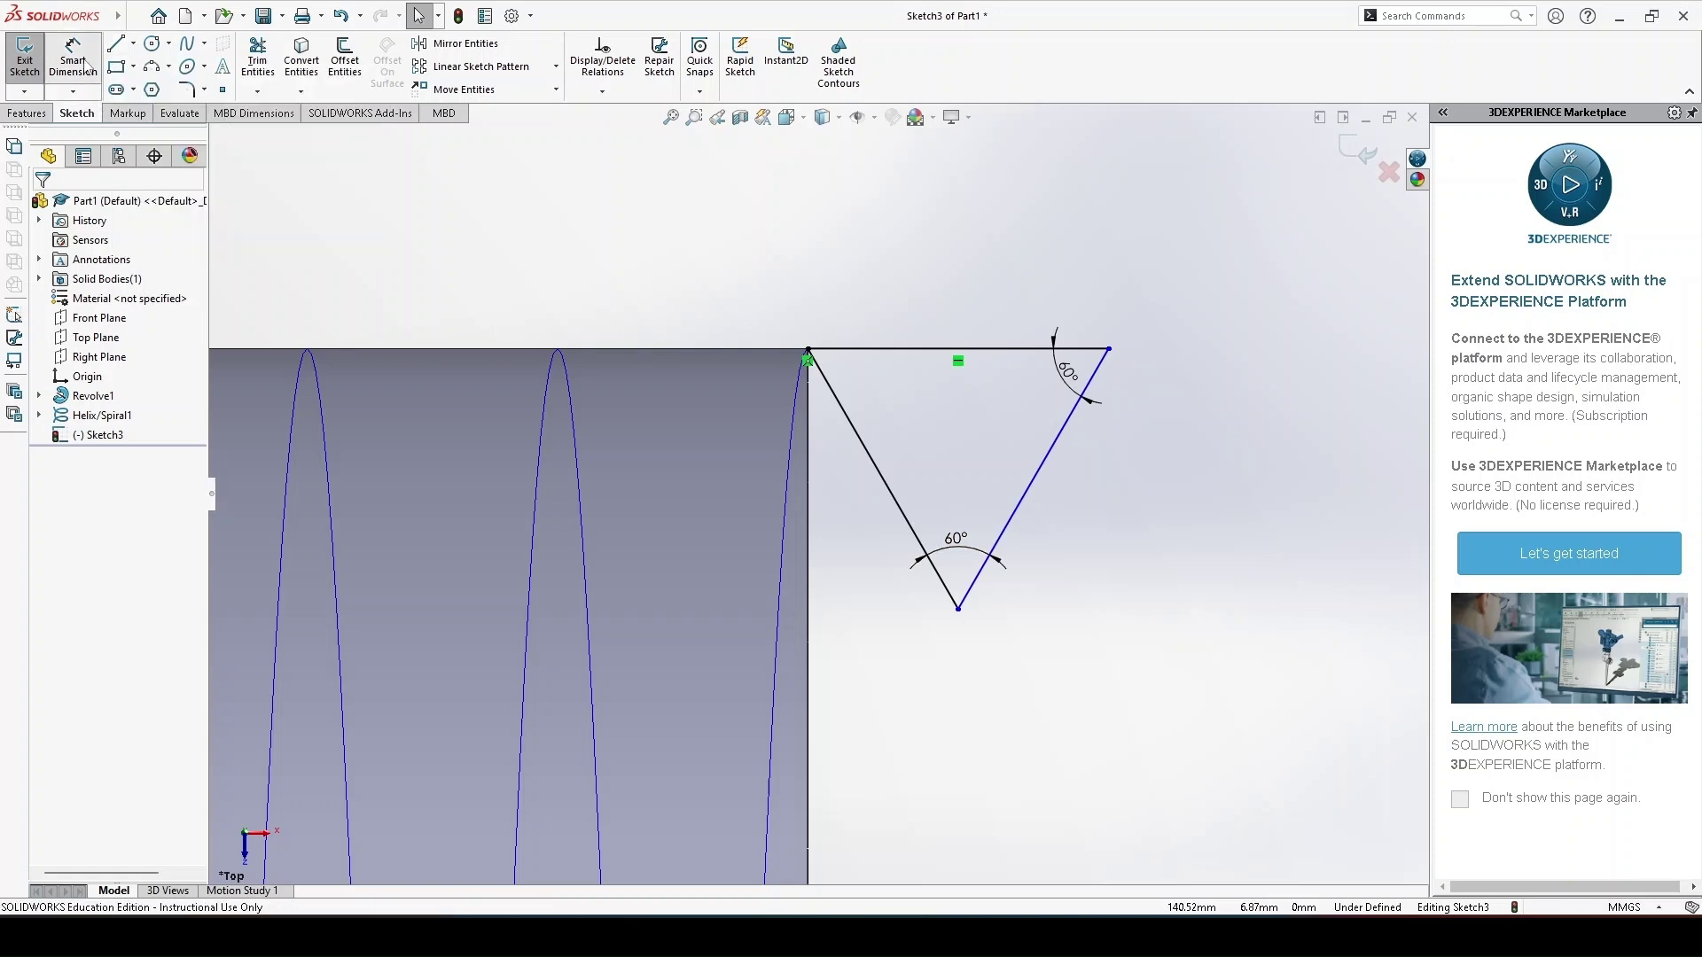
click(935, 348)
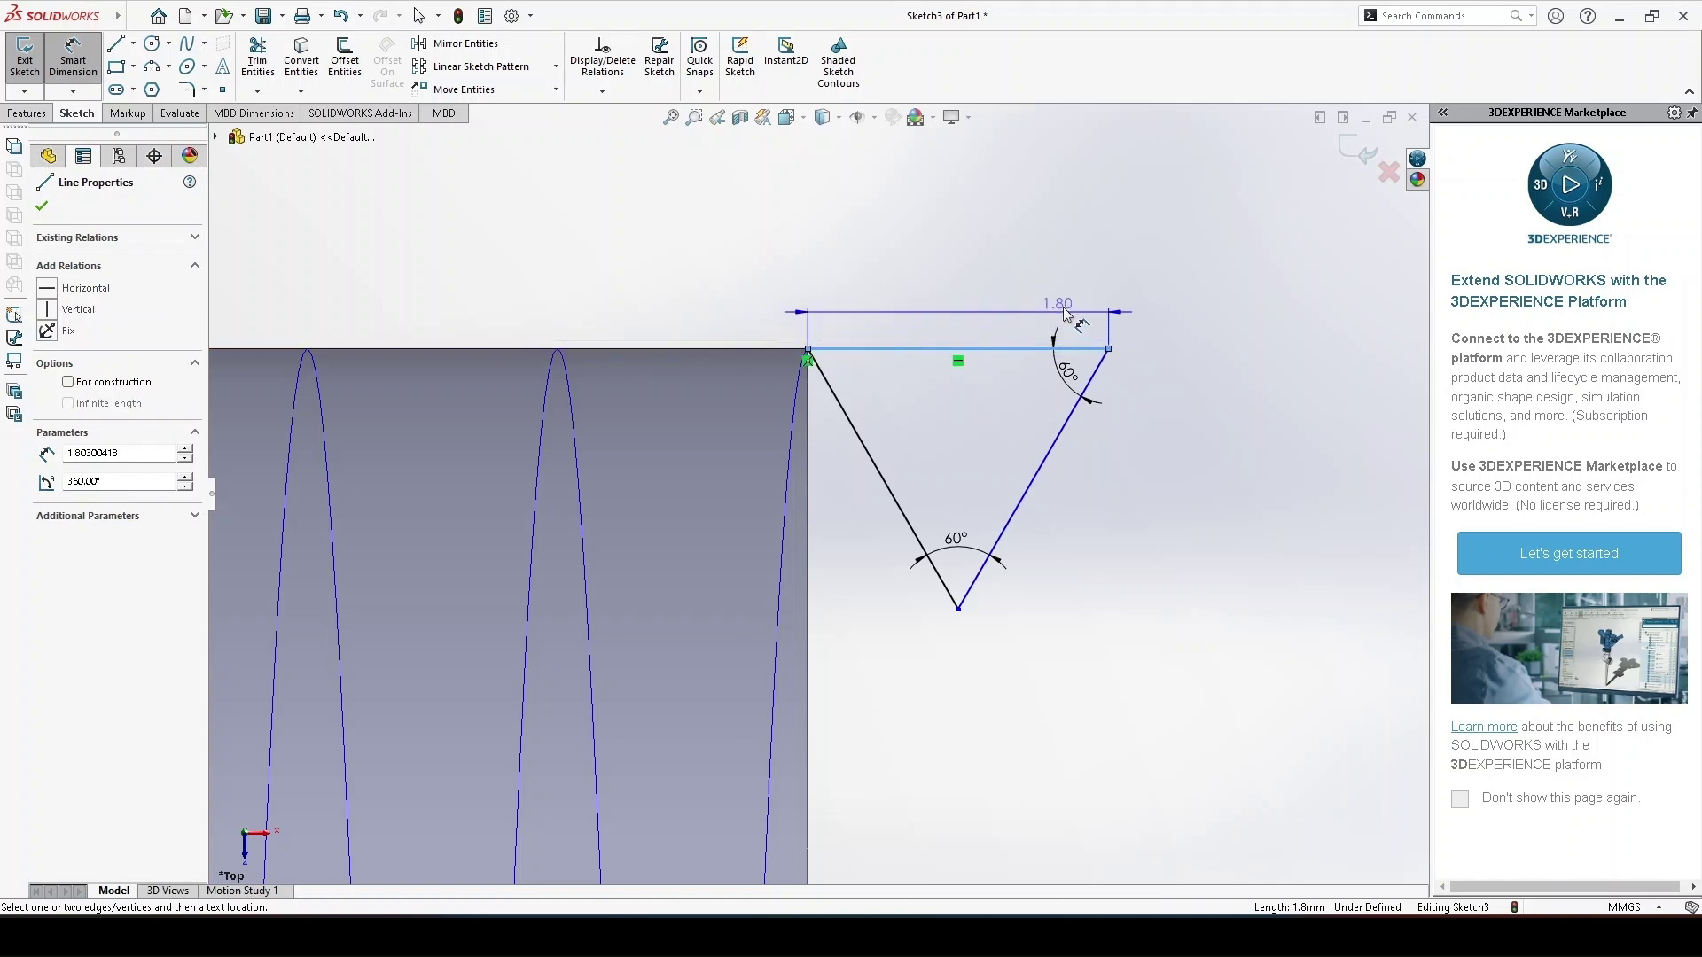
click(977, 301)
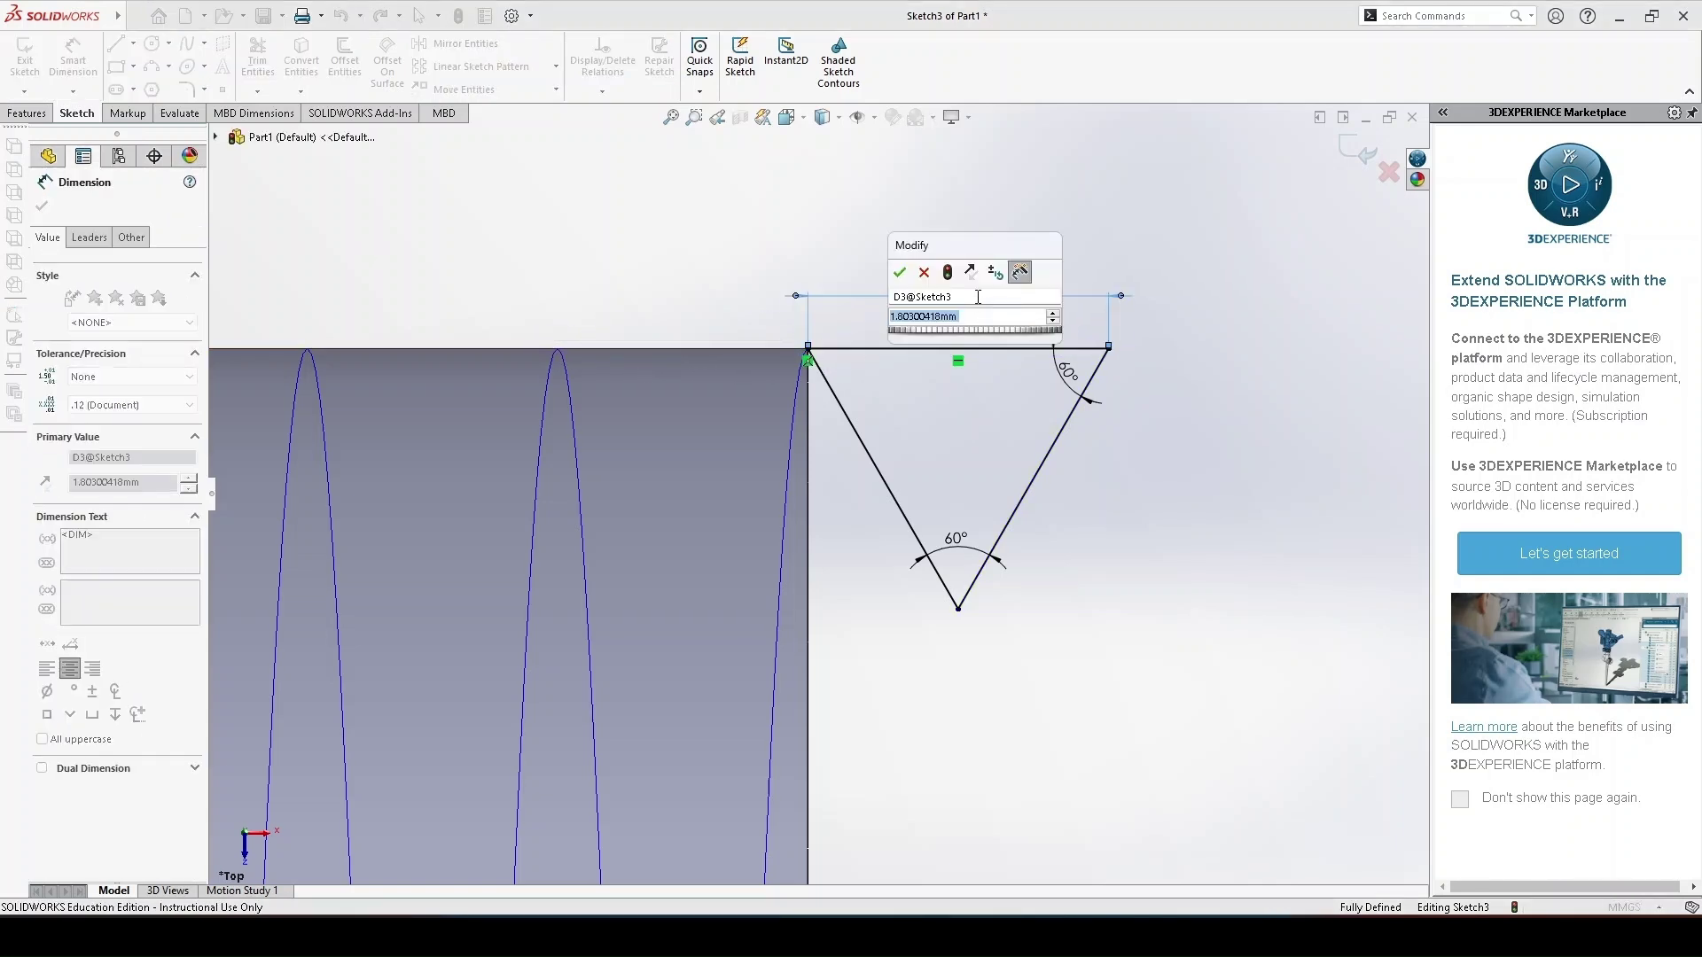
text(0.75)
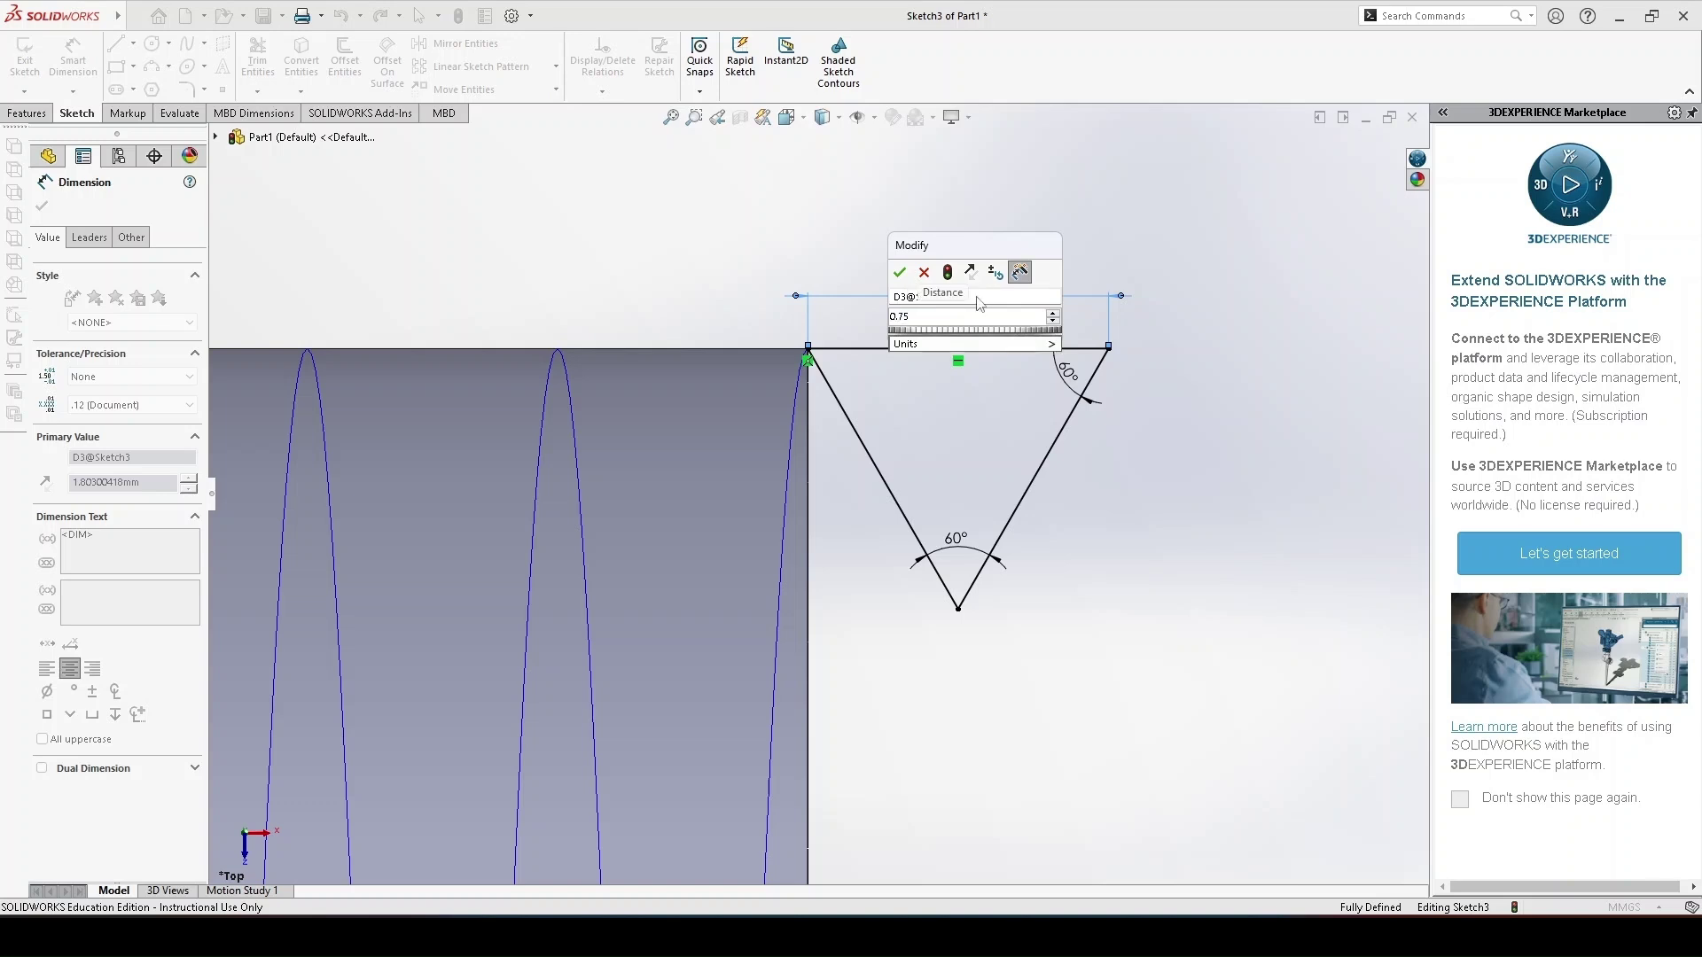
key(Return)
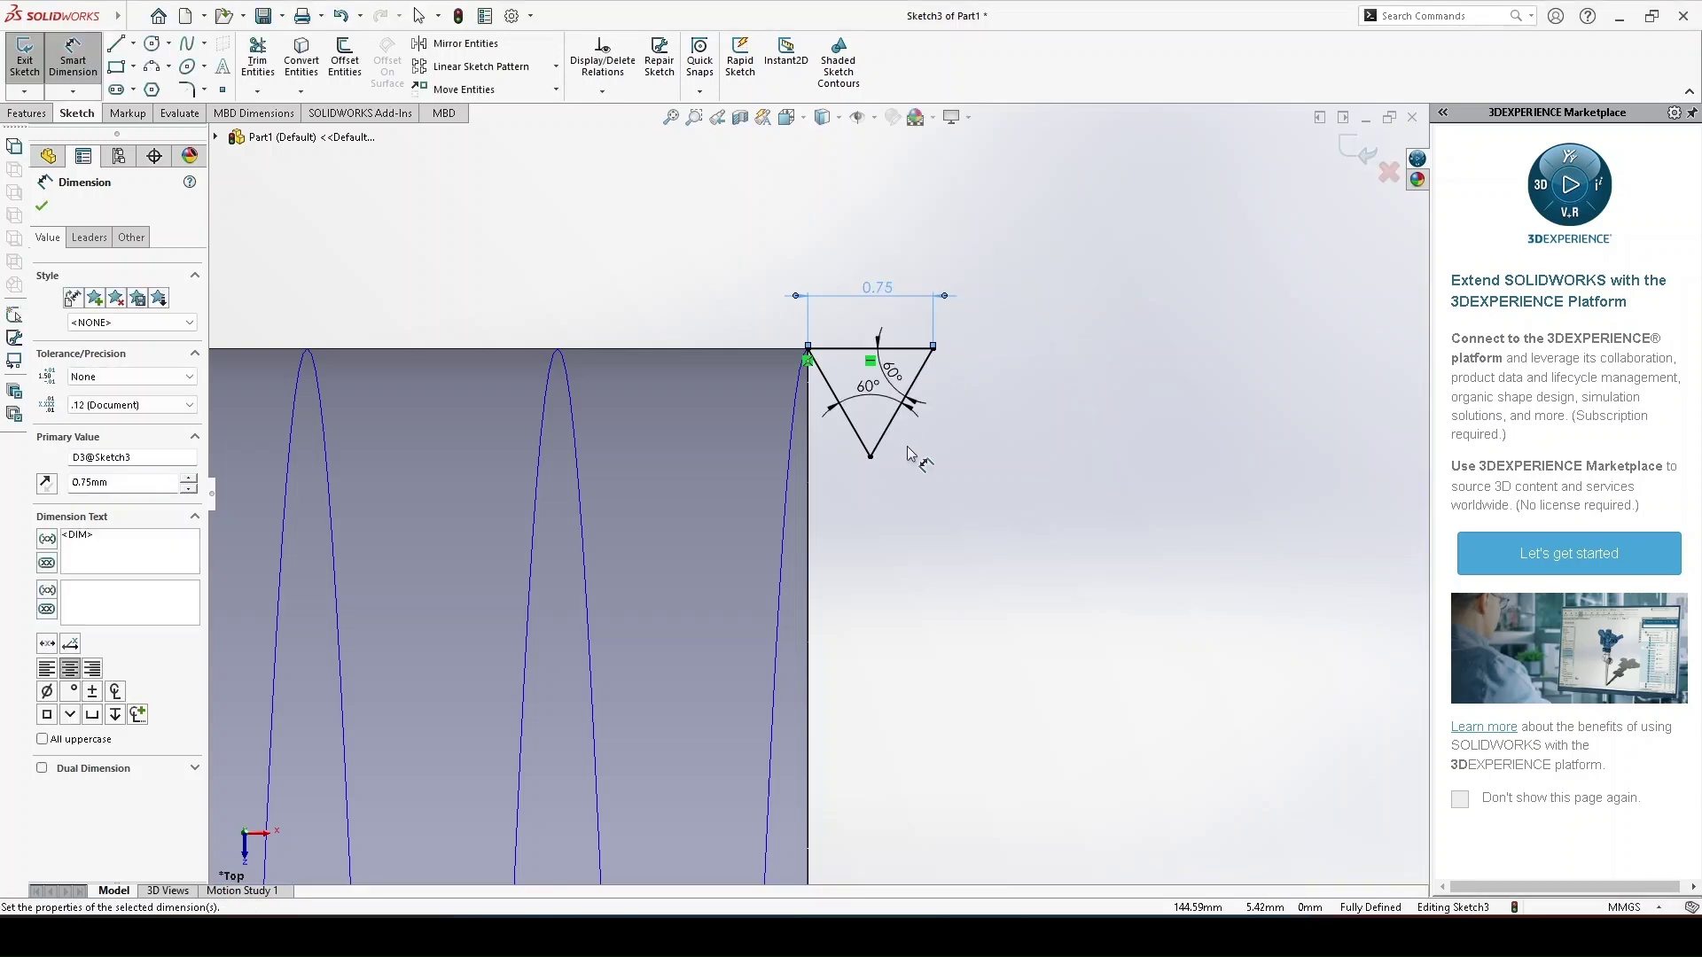
scroll(877, 443, down, 2)
Step: Draw a horizontal line across the triangle, trim off its point, and exit Sketch3
key(l)
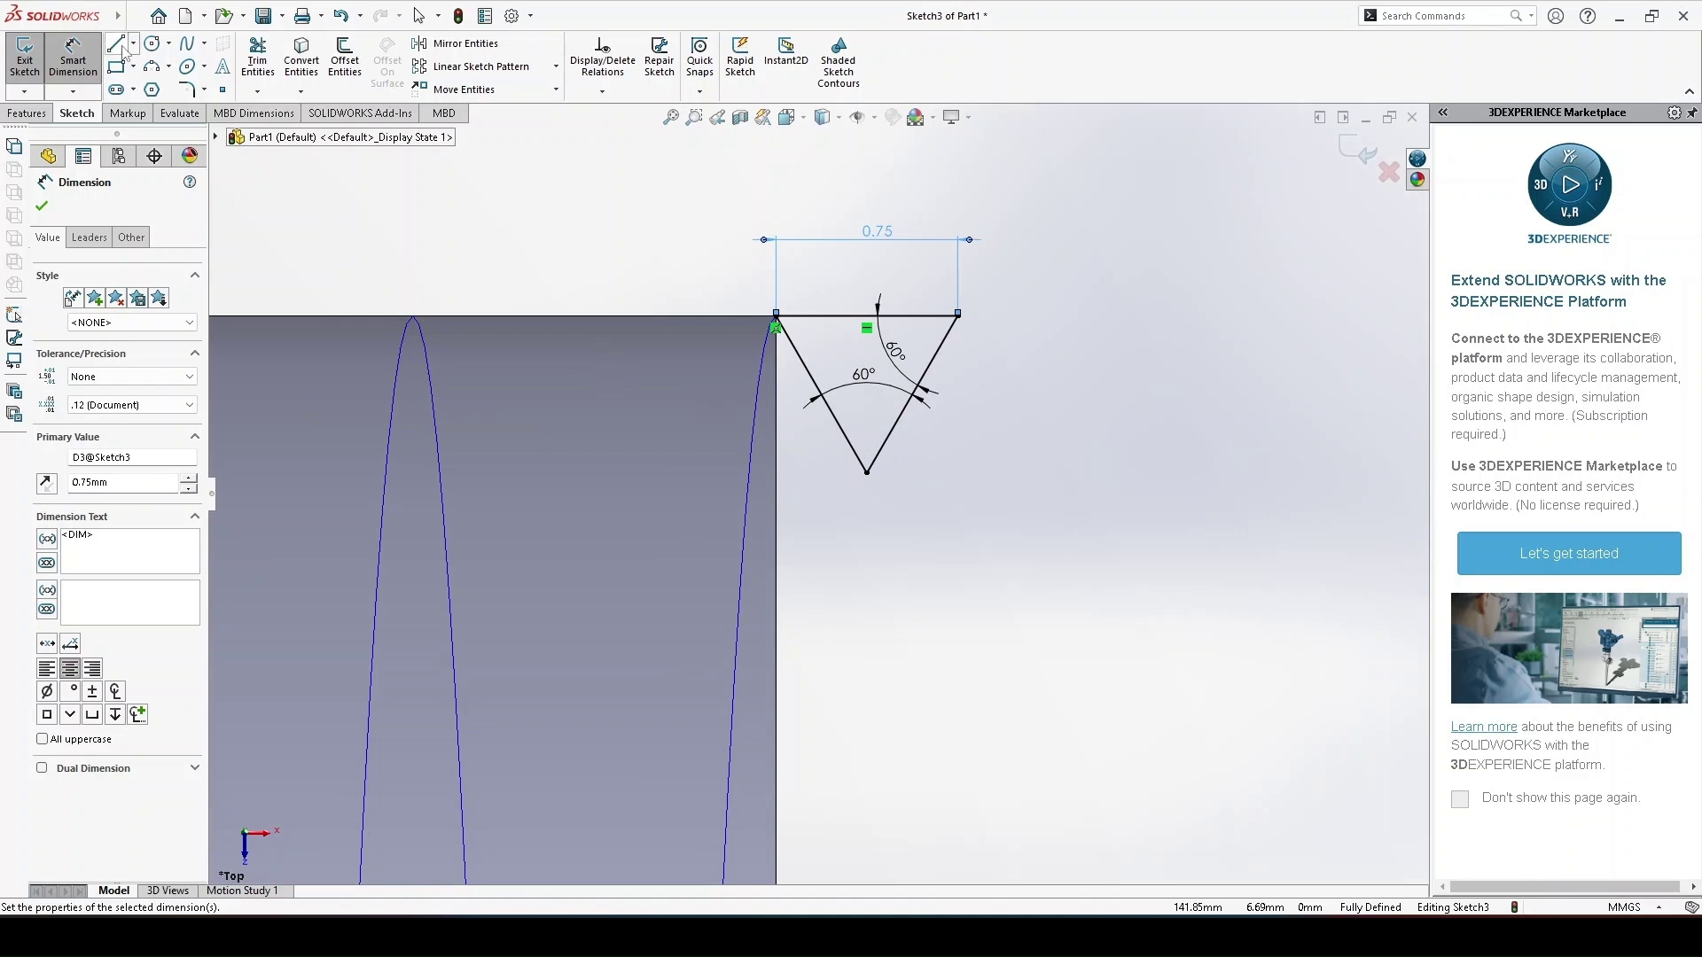
key(l)
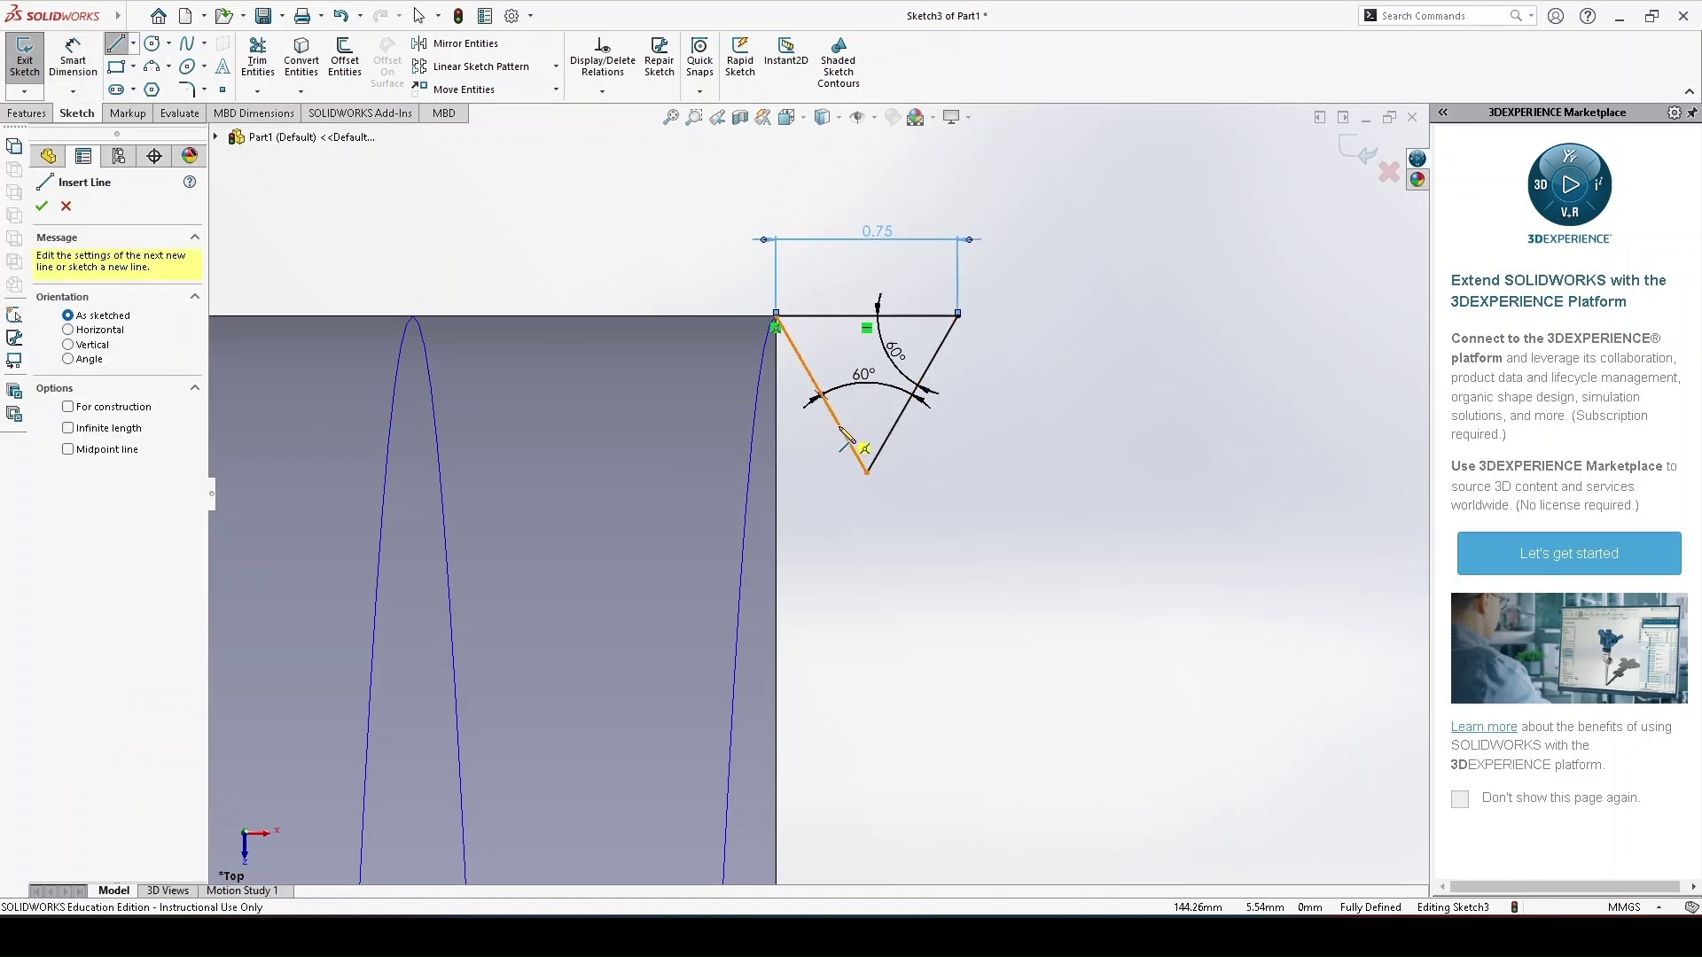
click(840, 427)
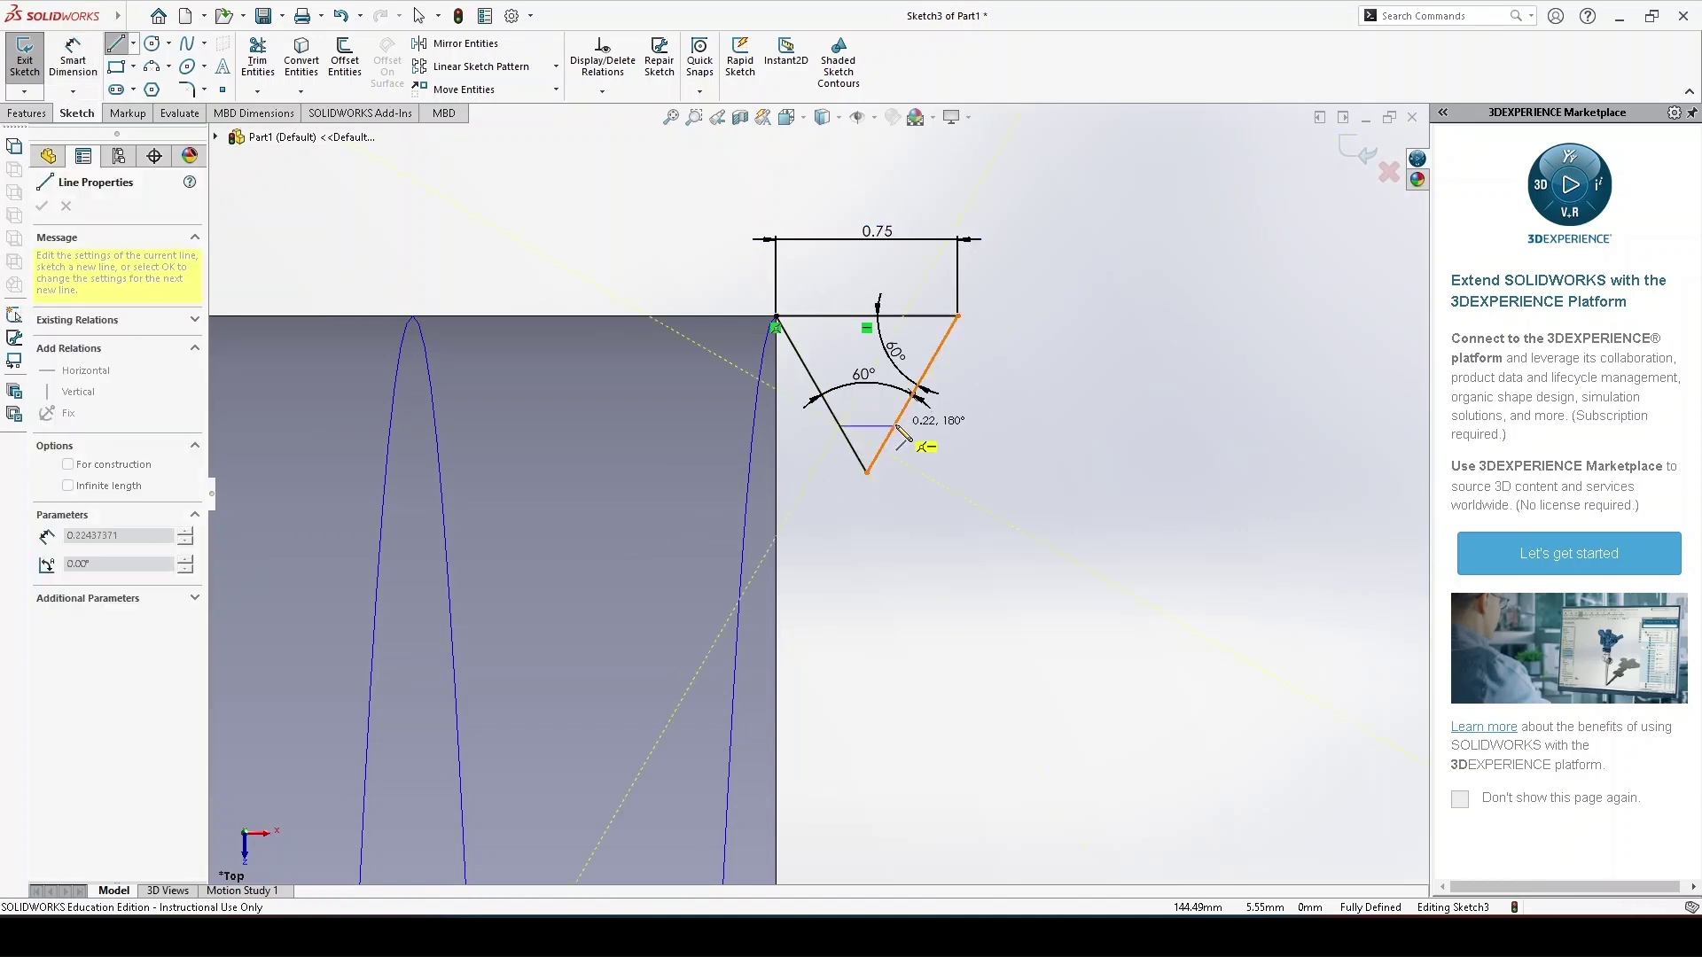
click(895, 428)
key(Escape)
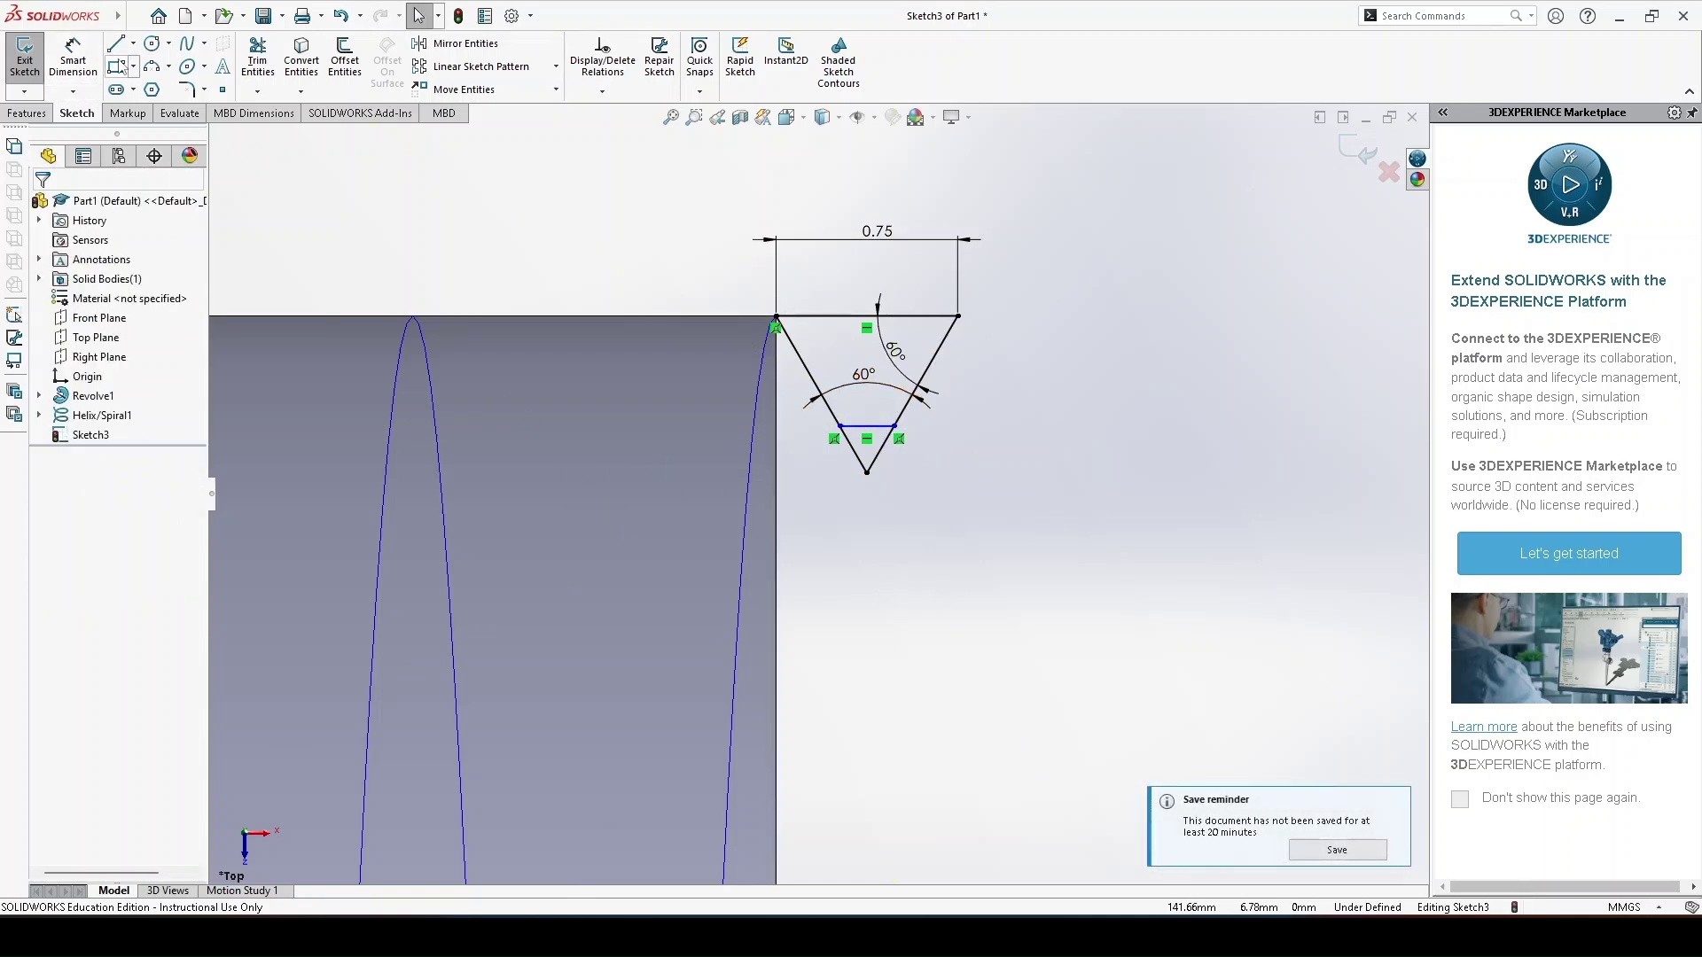
click(257, 58)
drag(949, 497, 846, 471)
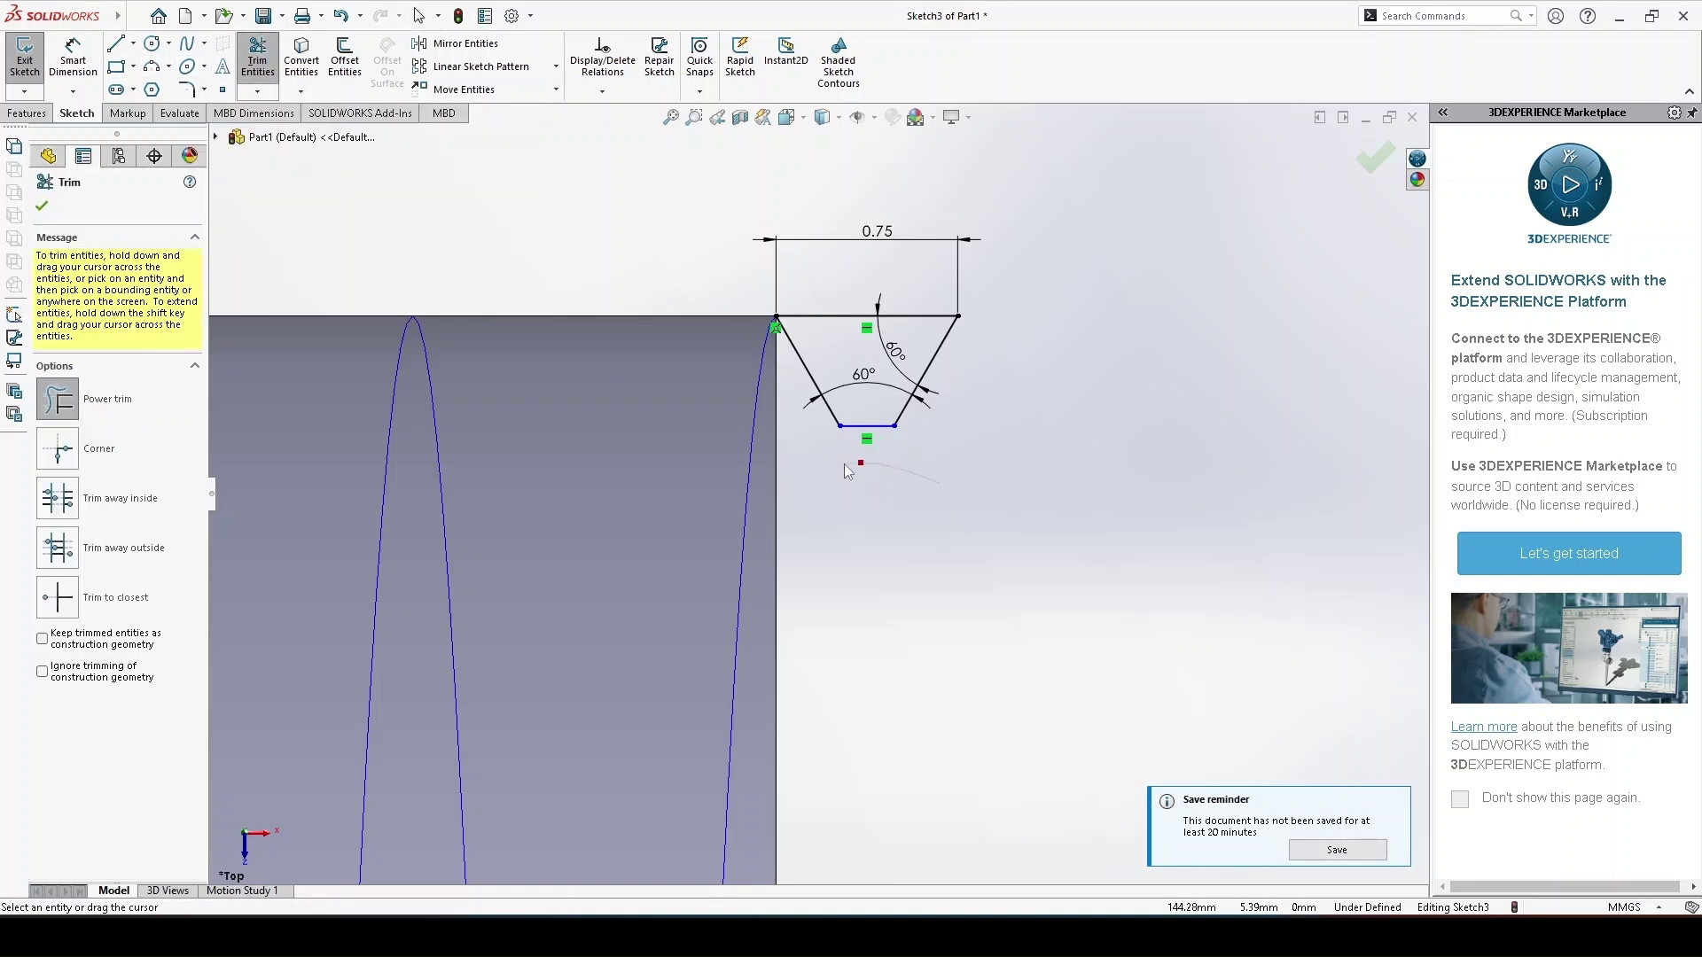
click(1374, 158)
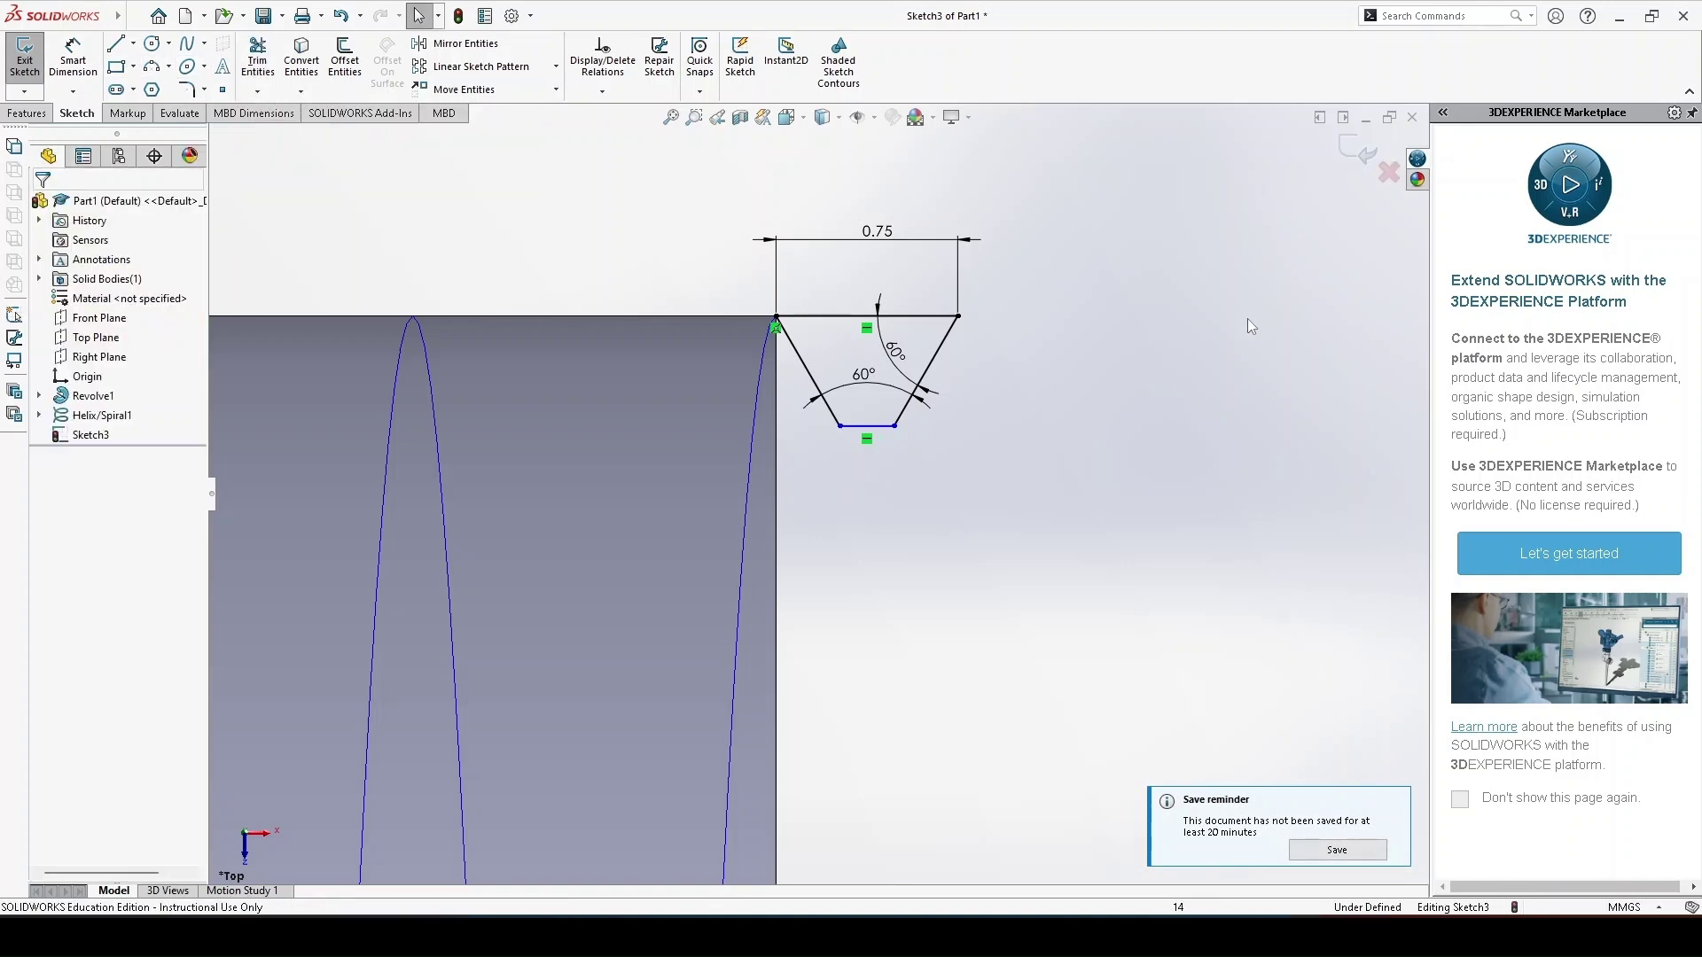
key(z)
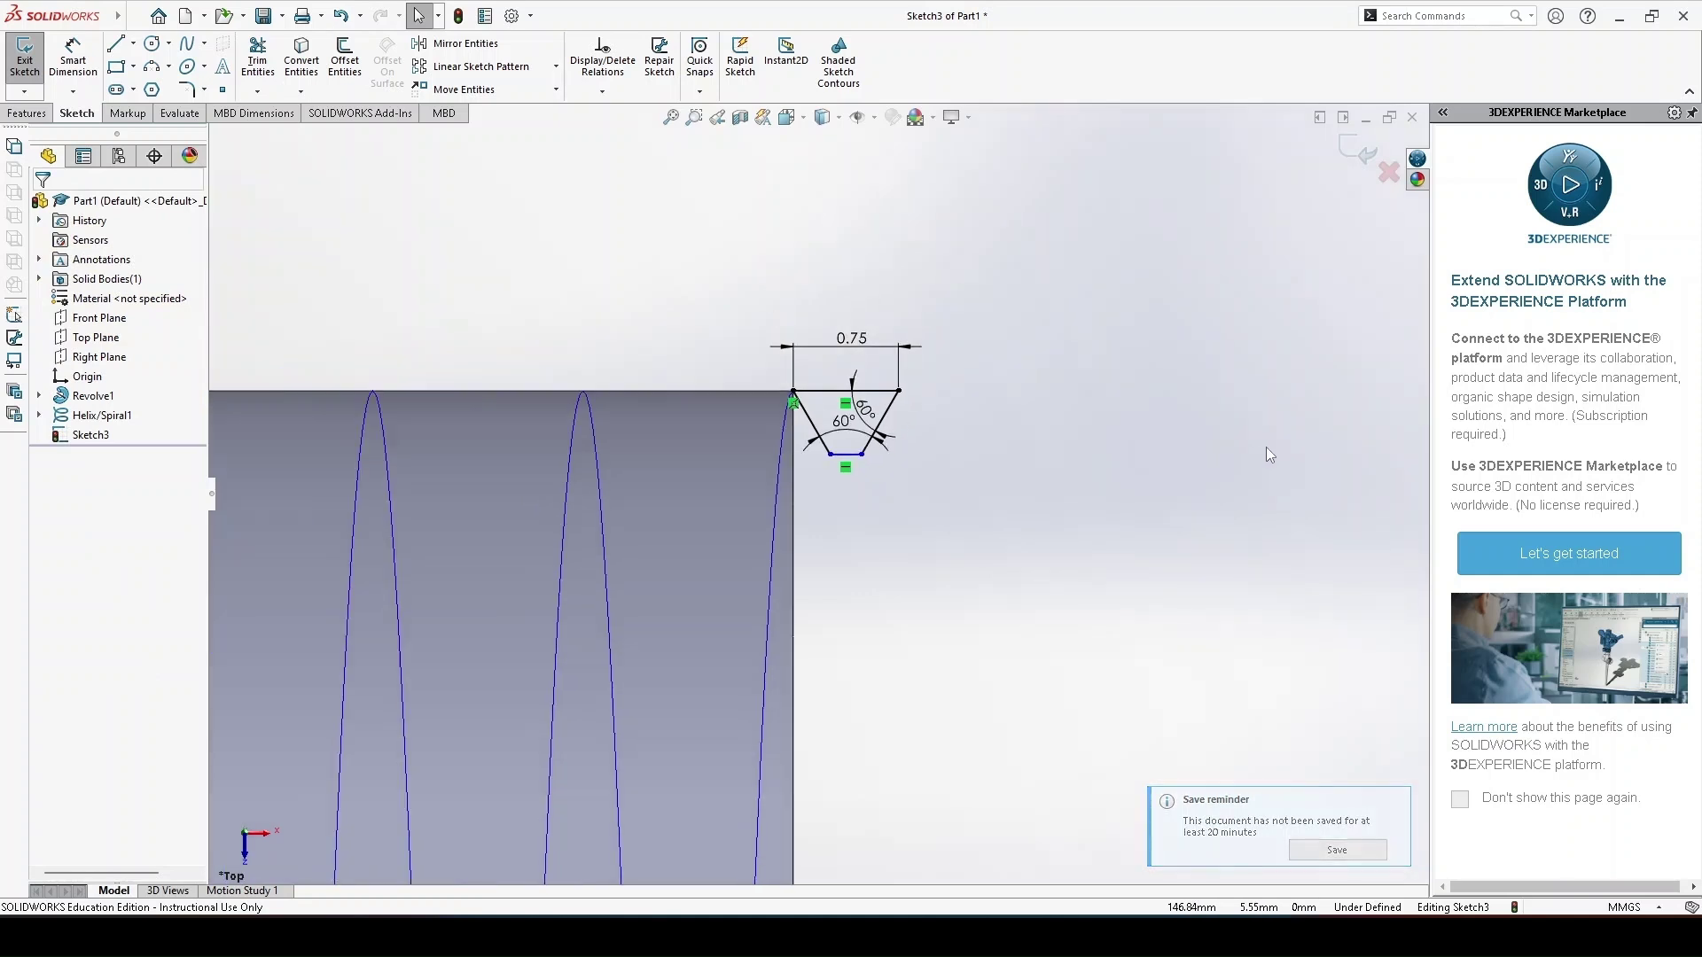
click(1350, 160)
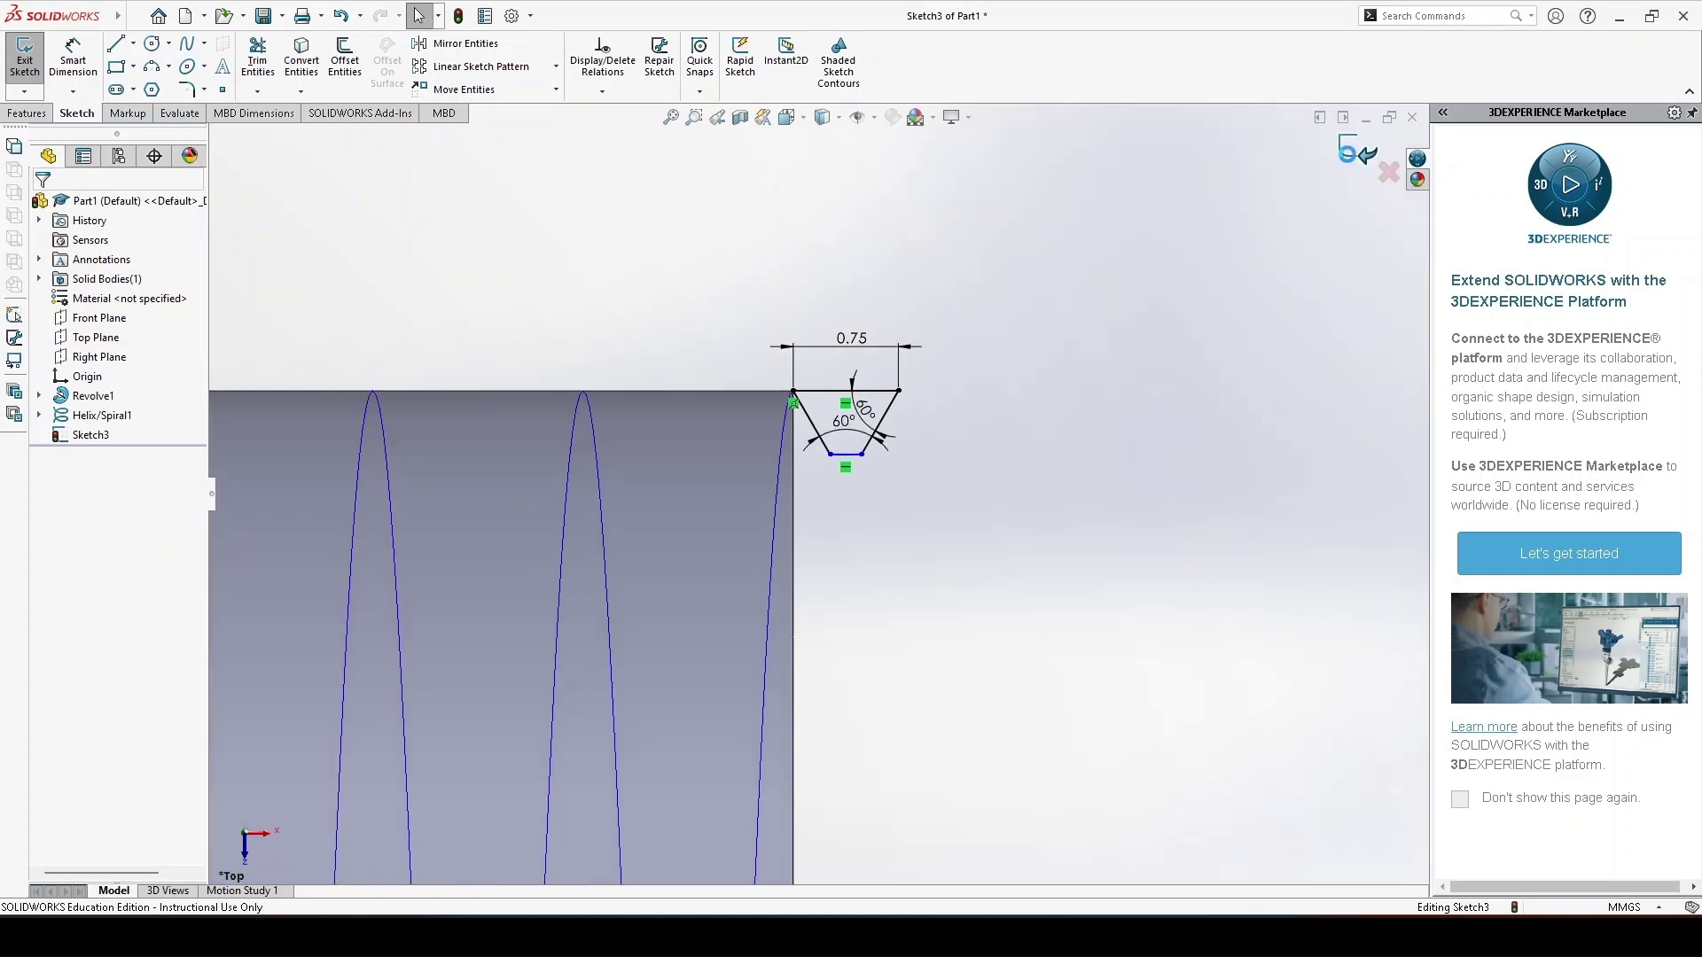
Step: Cut-sweep the Sketch3 trapezoid along Helix/Spiral1 to thread the shaft's 12 mm end
key(z)
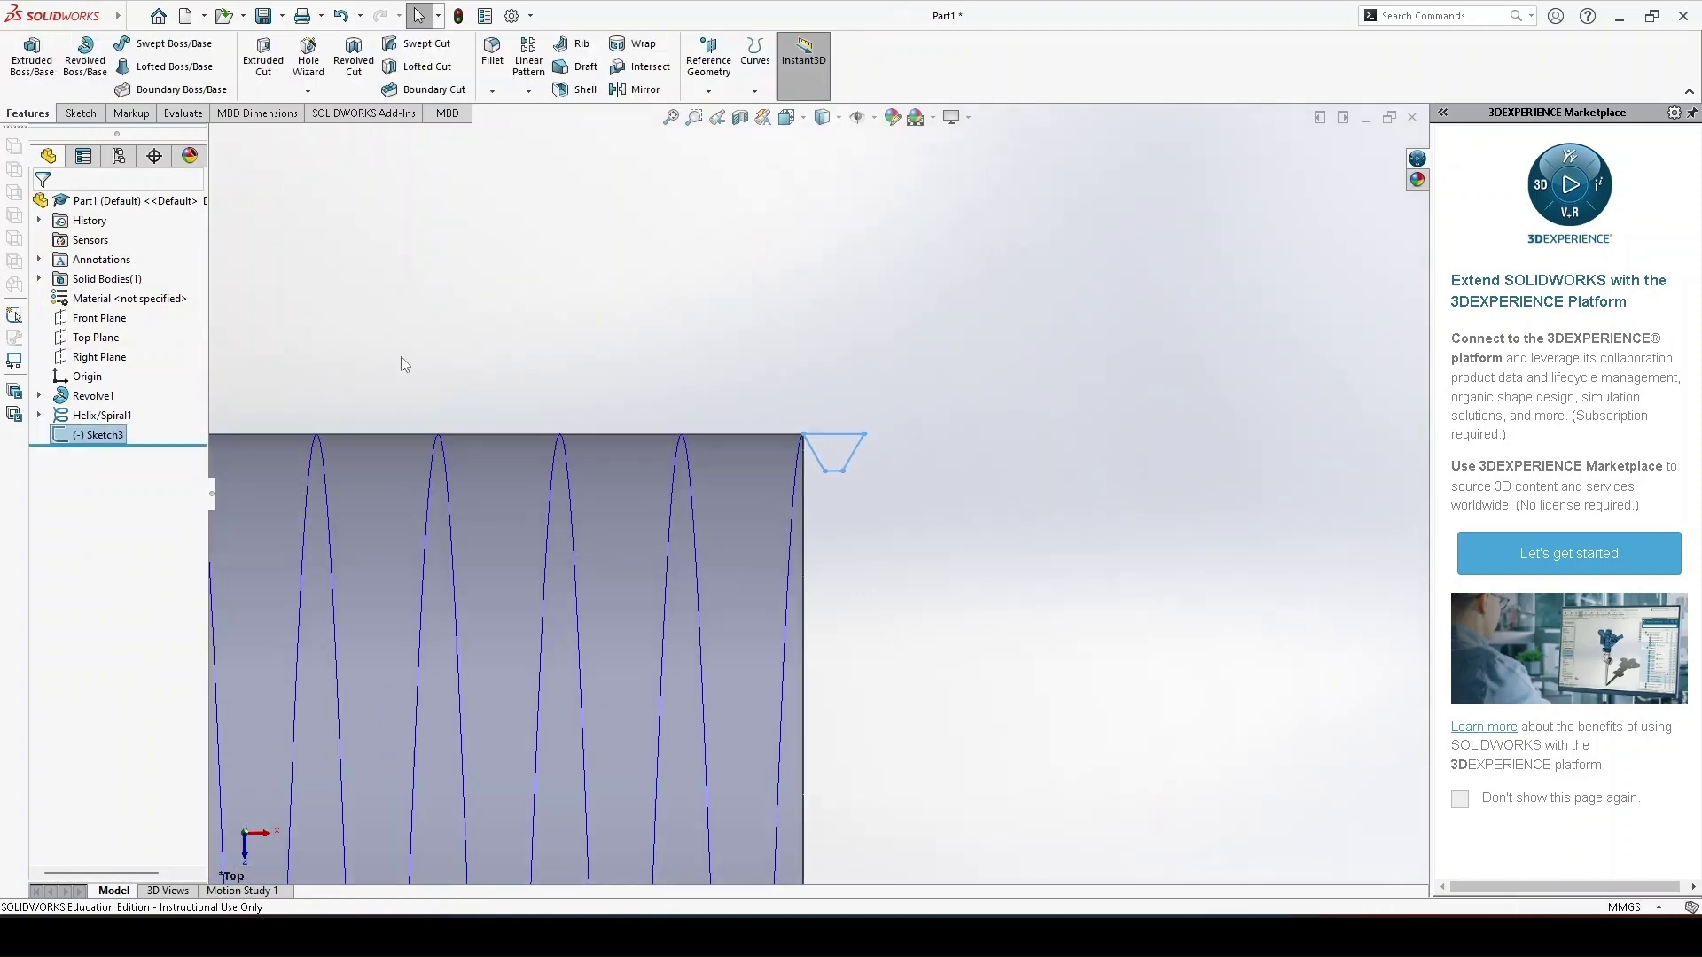
click(425, 46)
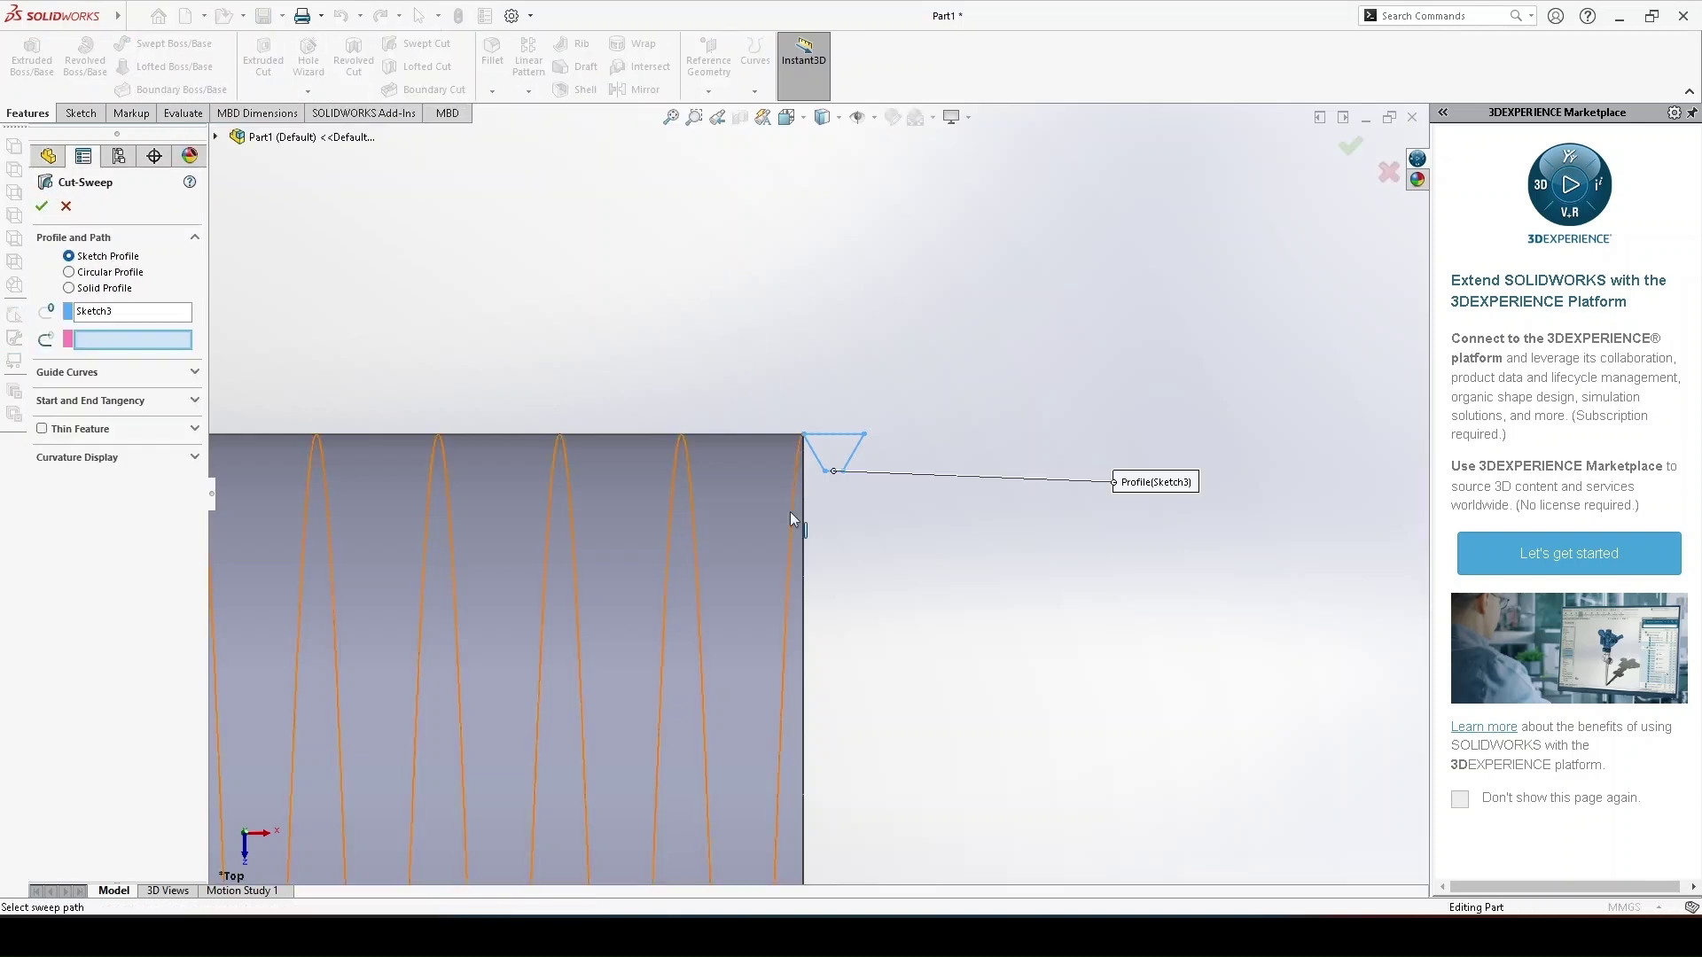
click(787, 560)
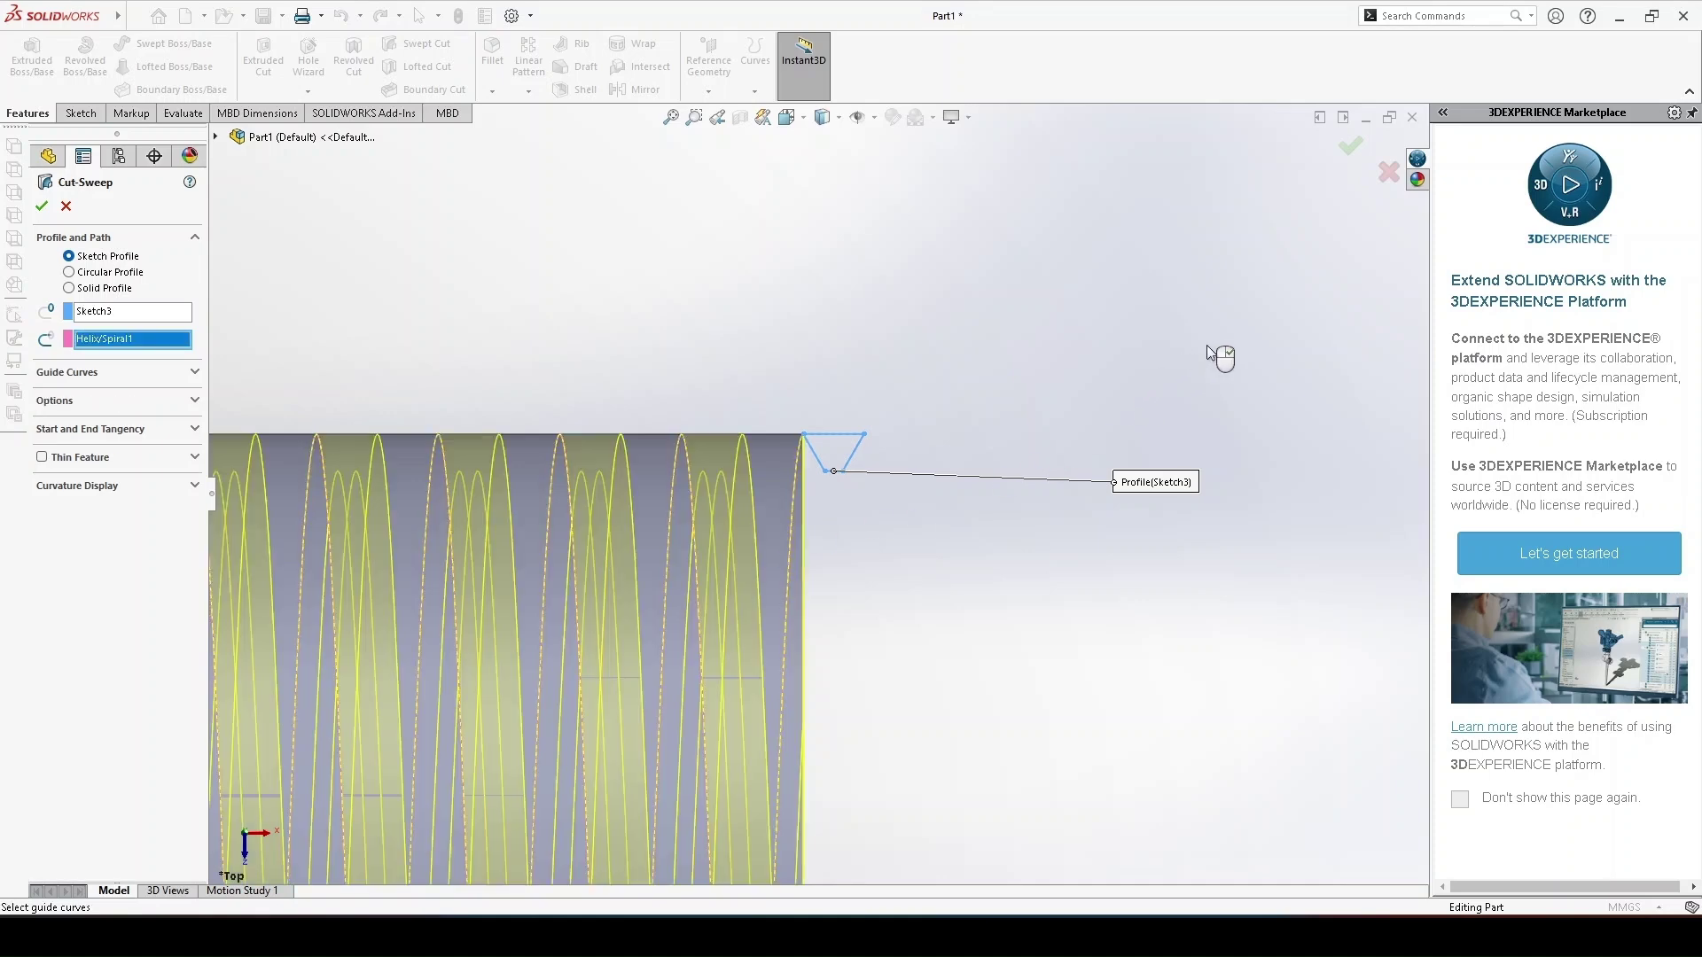
scroll(1241, 341, up, 2)
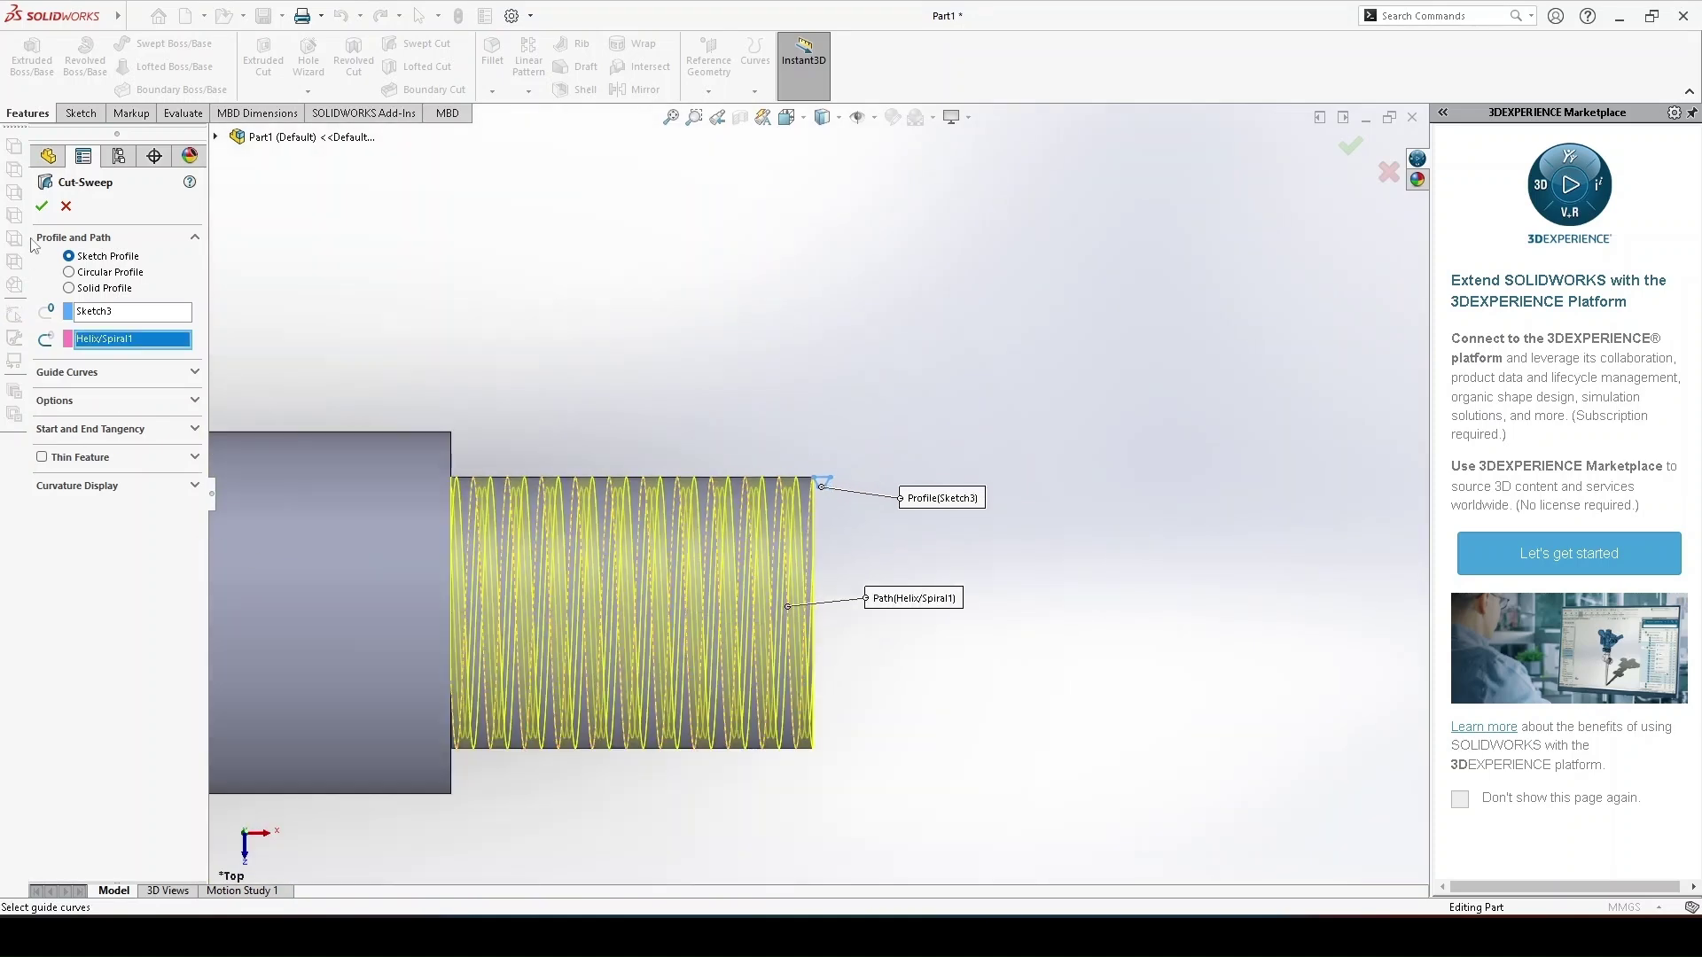
click(42, 207)
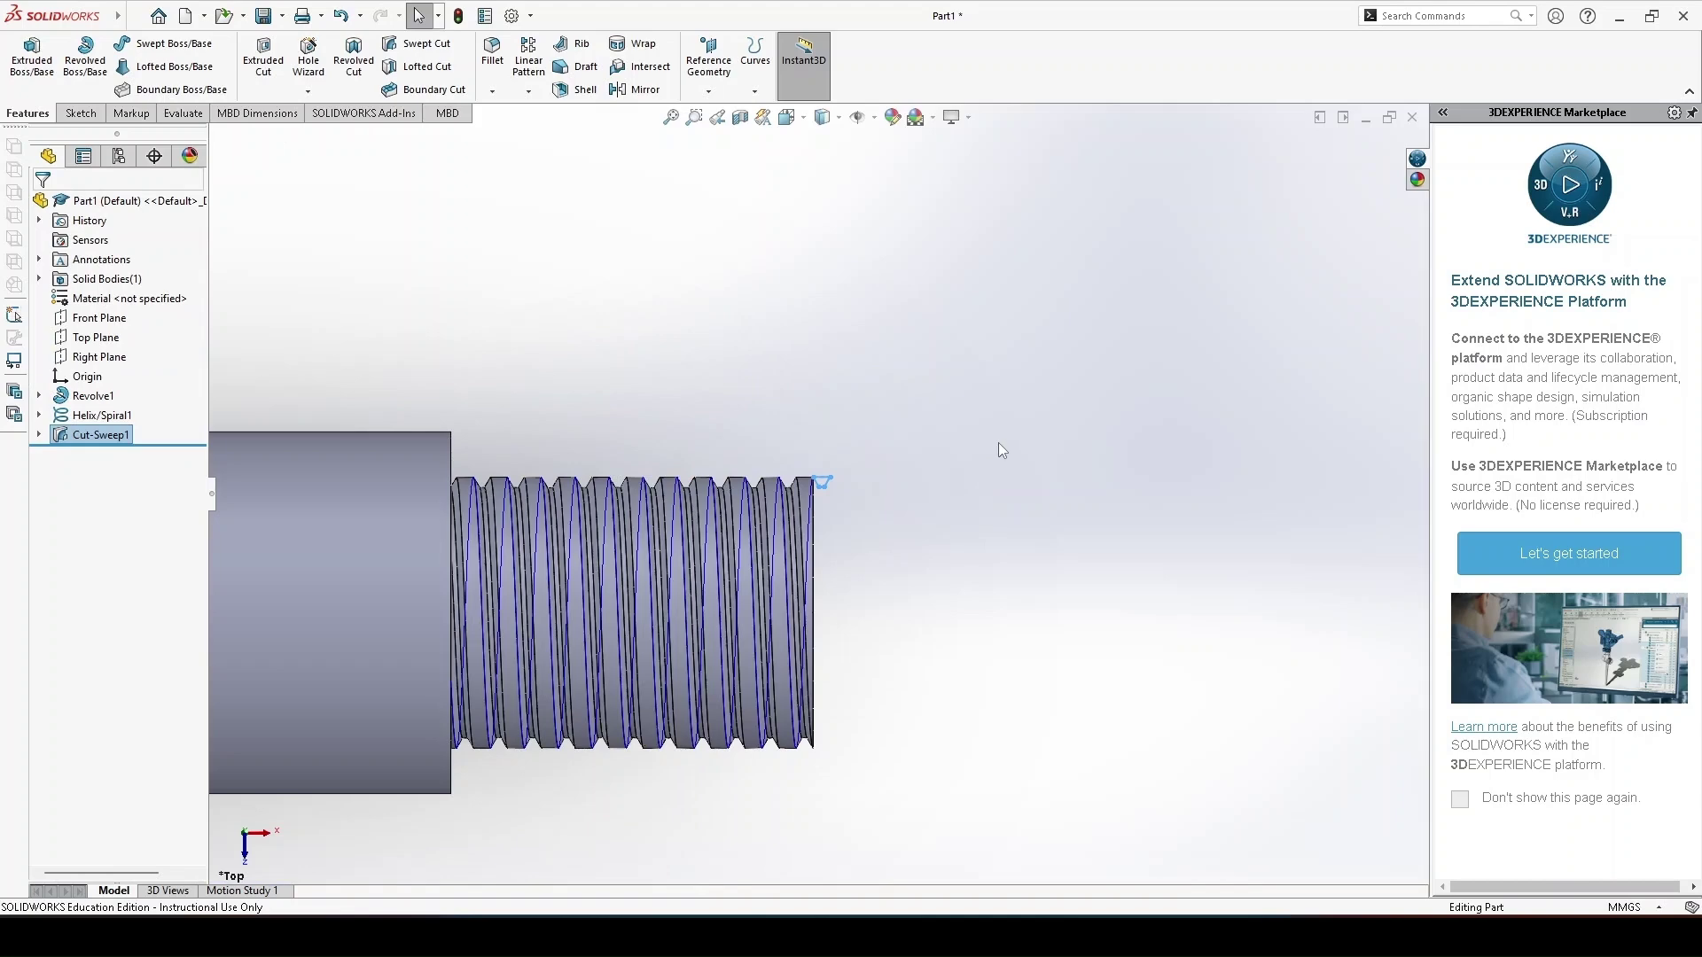
scroll(781, 566, down, 3)
scroll(1071, 610, up, 2)
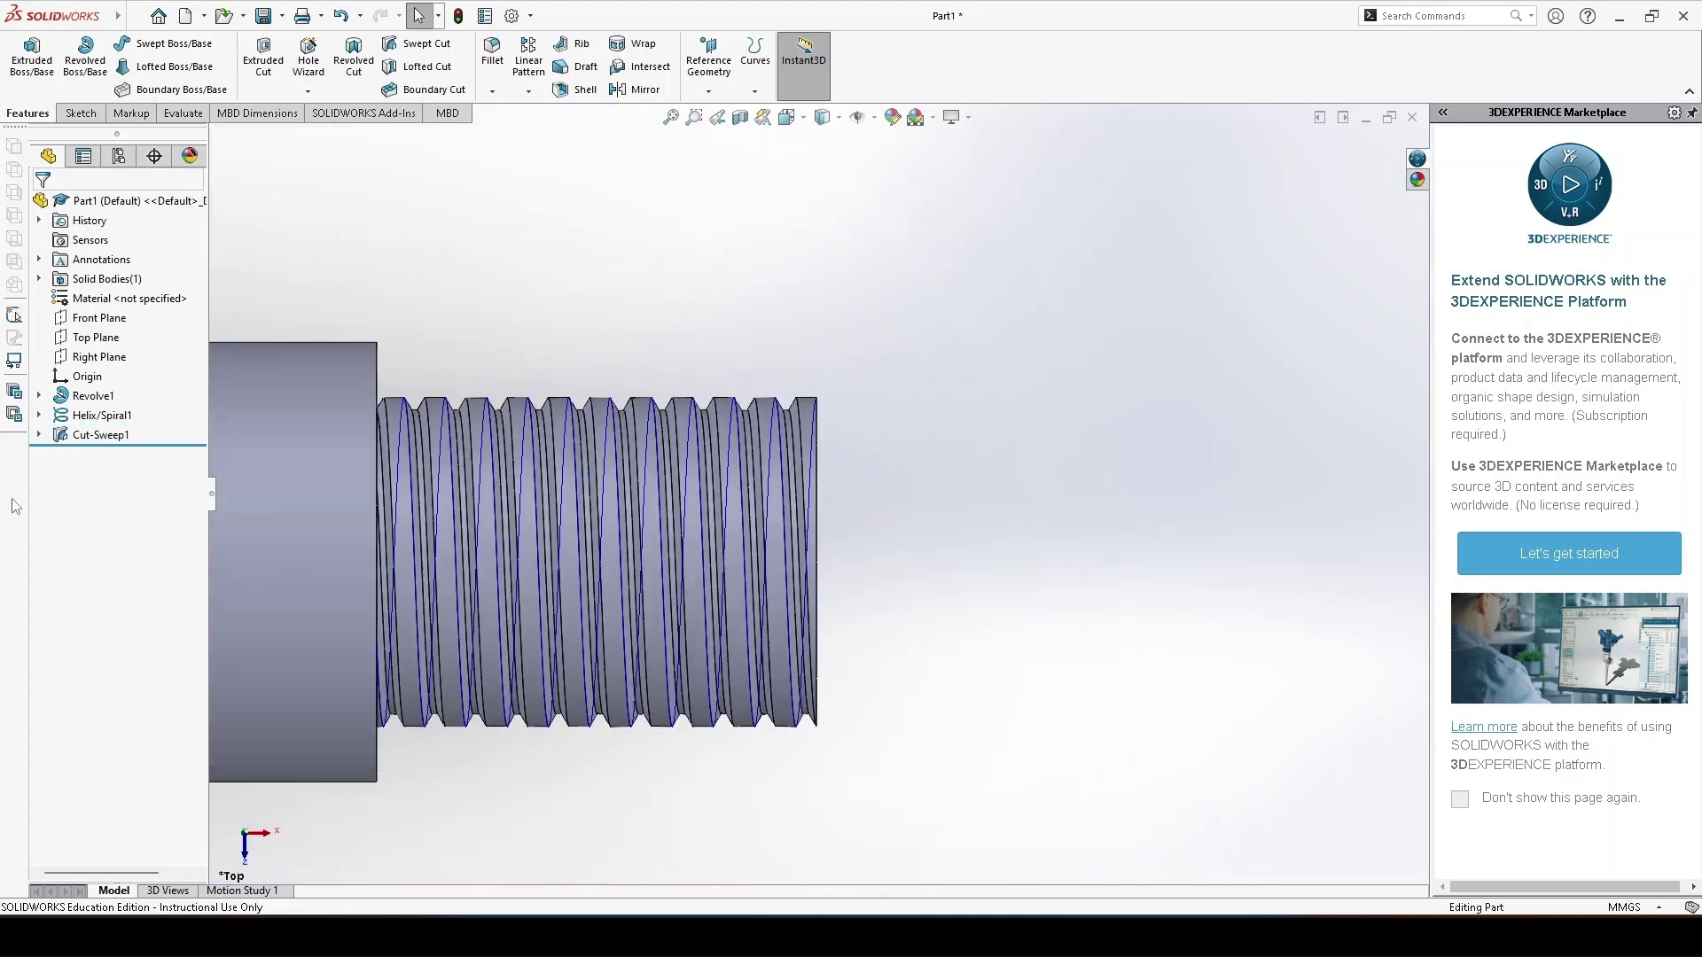
Step: Hide the Helix/Spiral1 curve and orbit to an angled view of the shaft
click(95, 416)
click(114, 383)
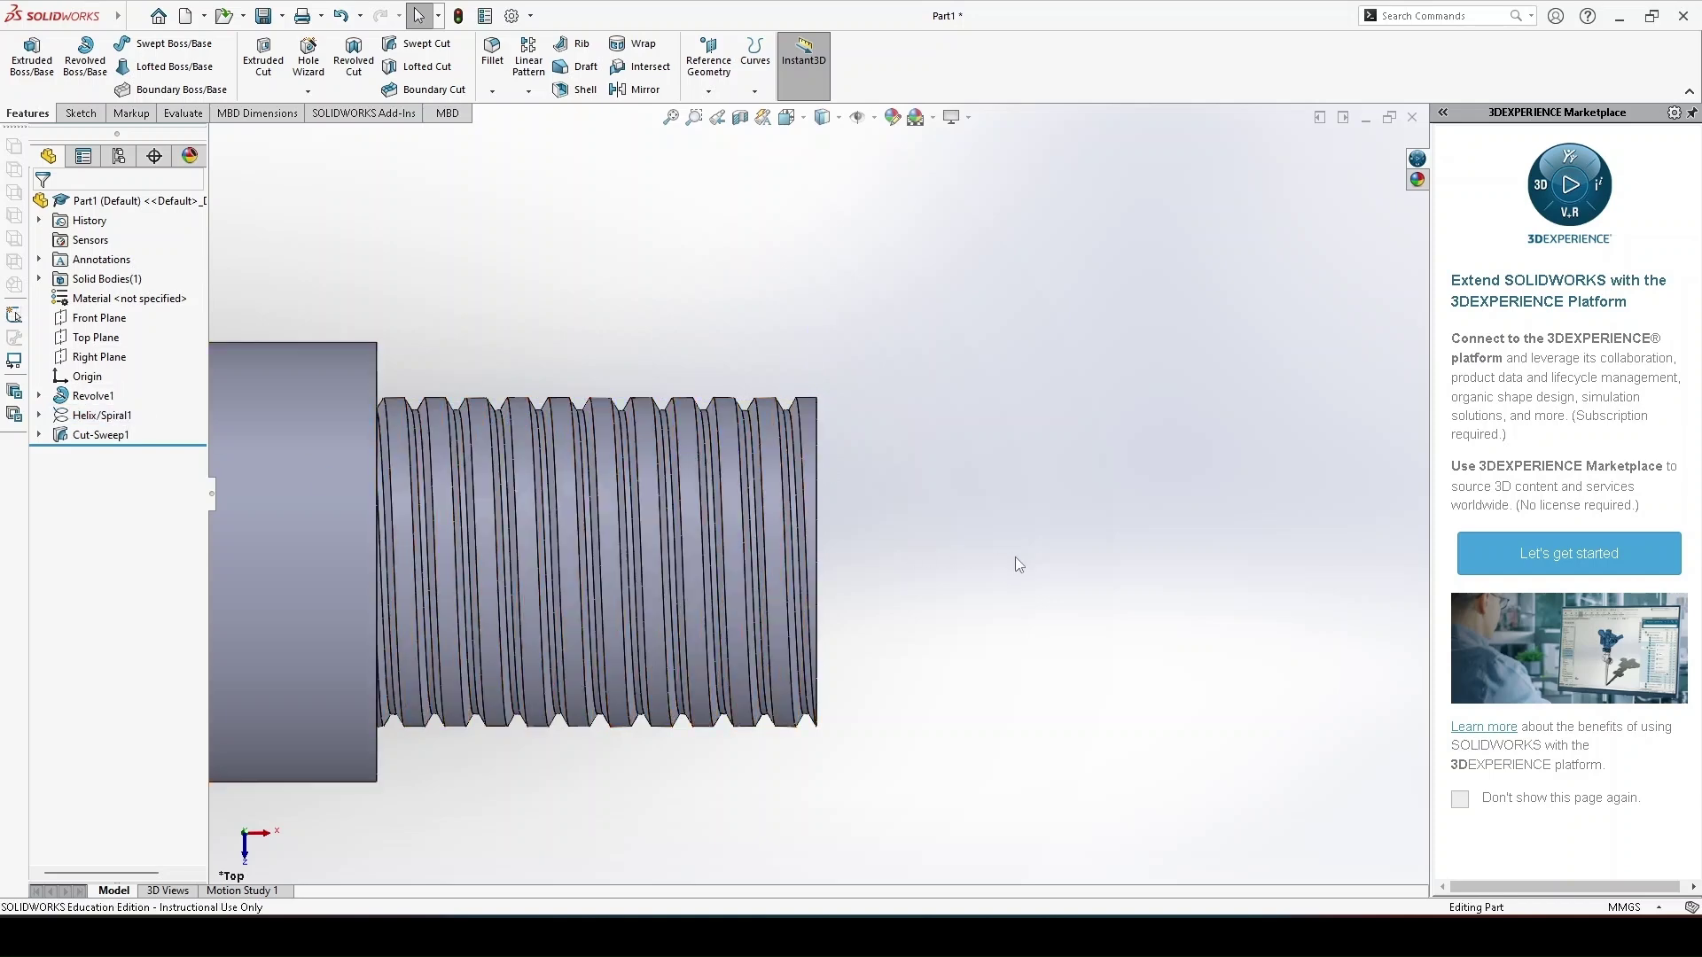
scroll(1196, 596, up, 3)
scroll(1236, 597, up, 2)
mouse_move(1236, 596)
middle_down()
mouse_move(981, 608)
mouse_move(913, 640)
middle_up()
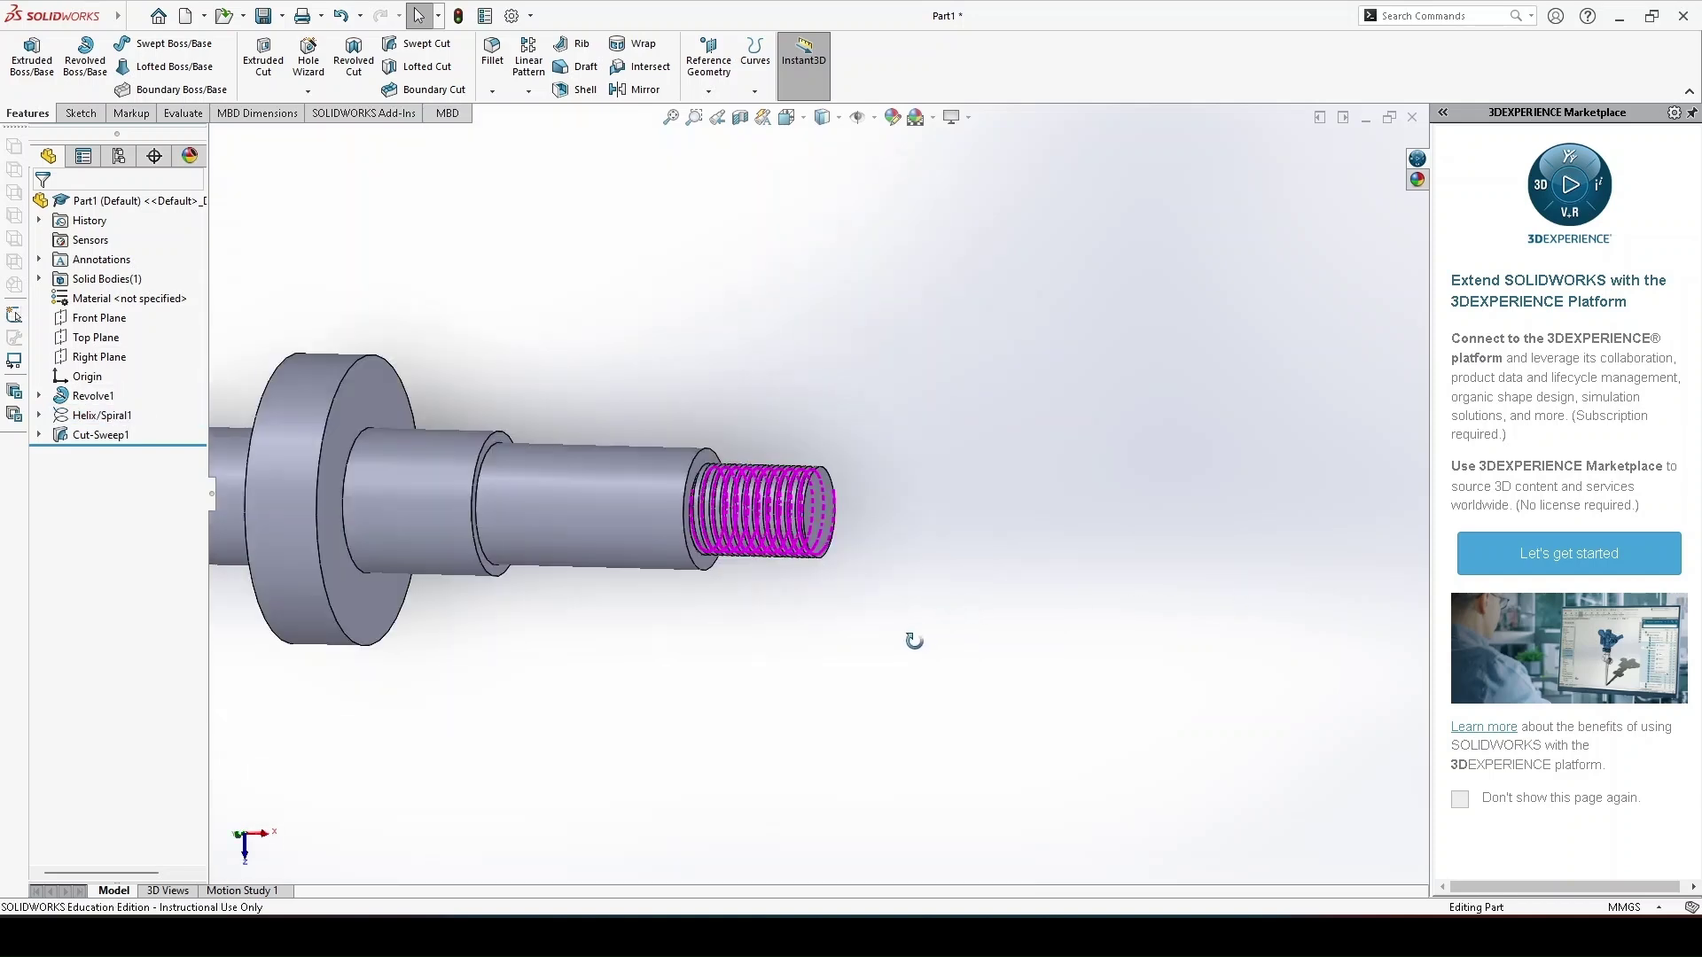
scroll(828, 535, down, 2)
scroll(716, 442, down, 2)
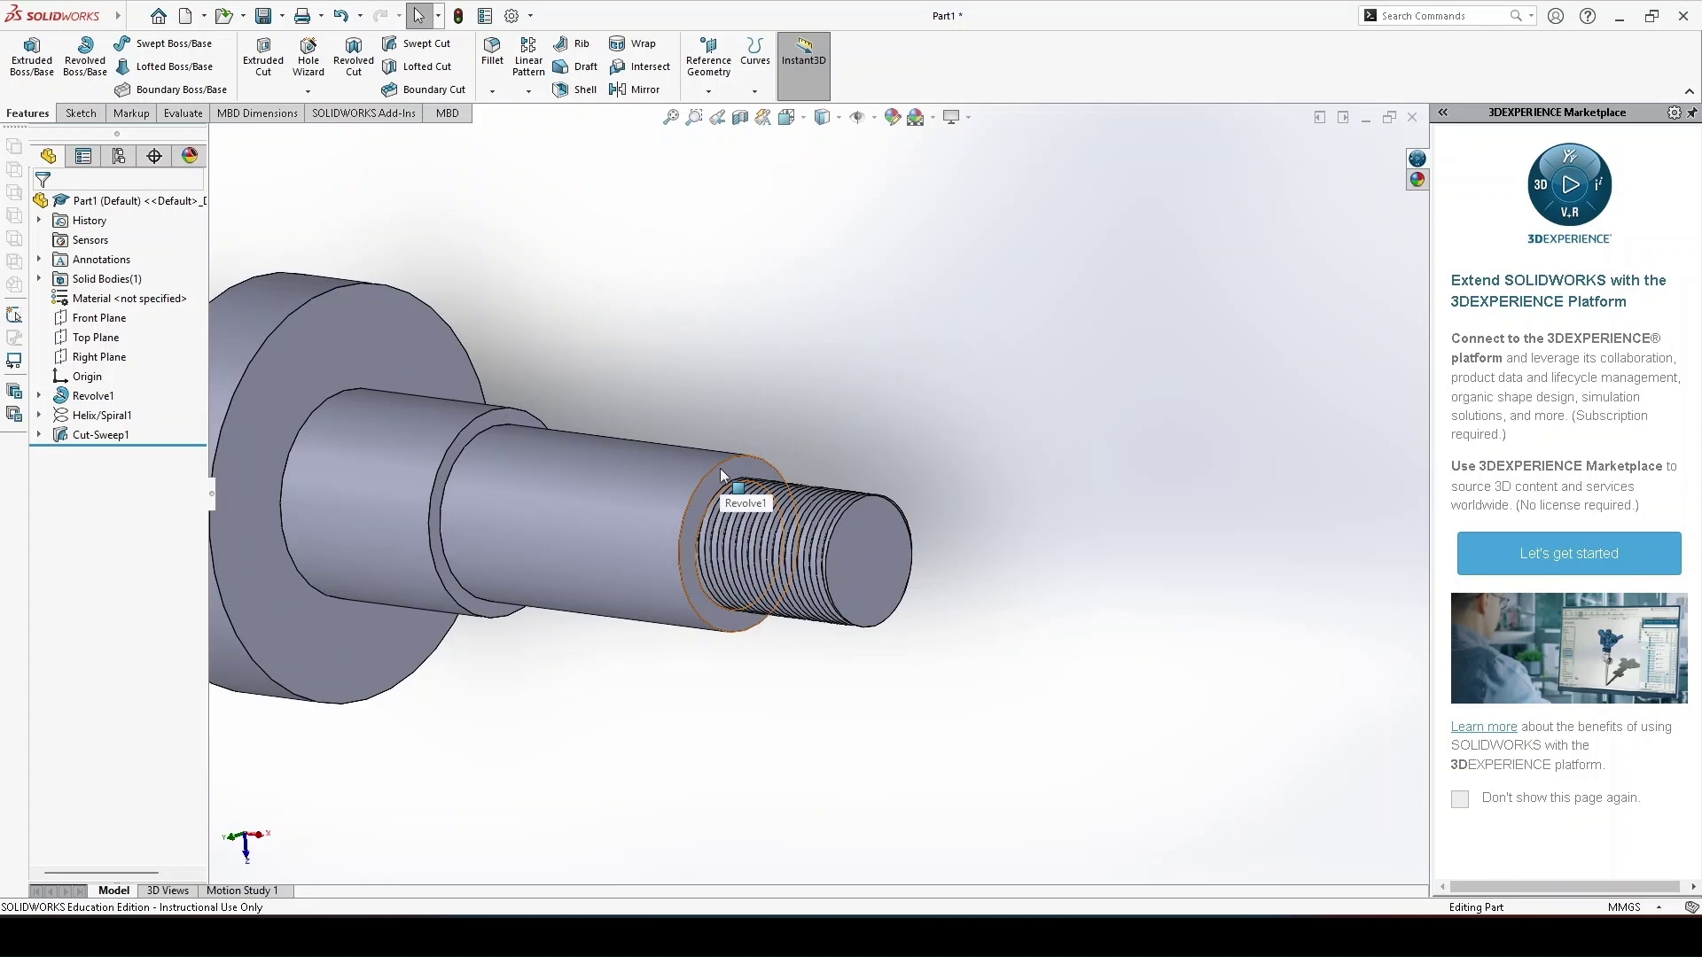
Step: Sketch a corner rectangle near the top of the shoulder face beside the thread
click(726, 466)
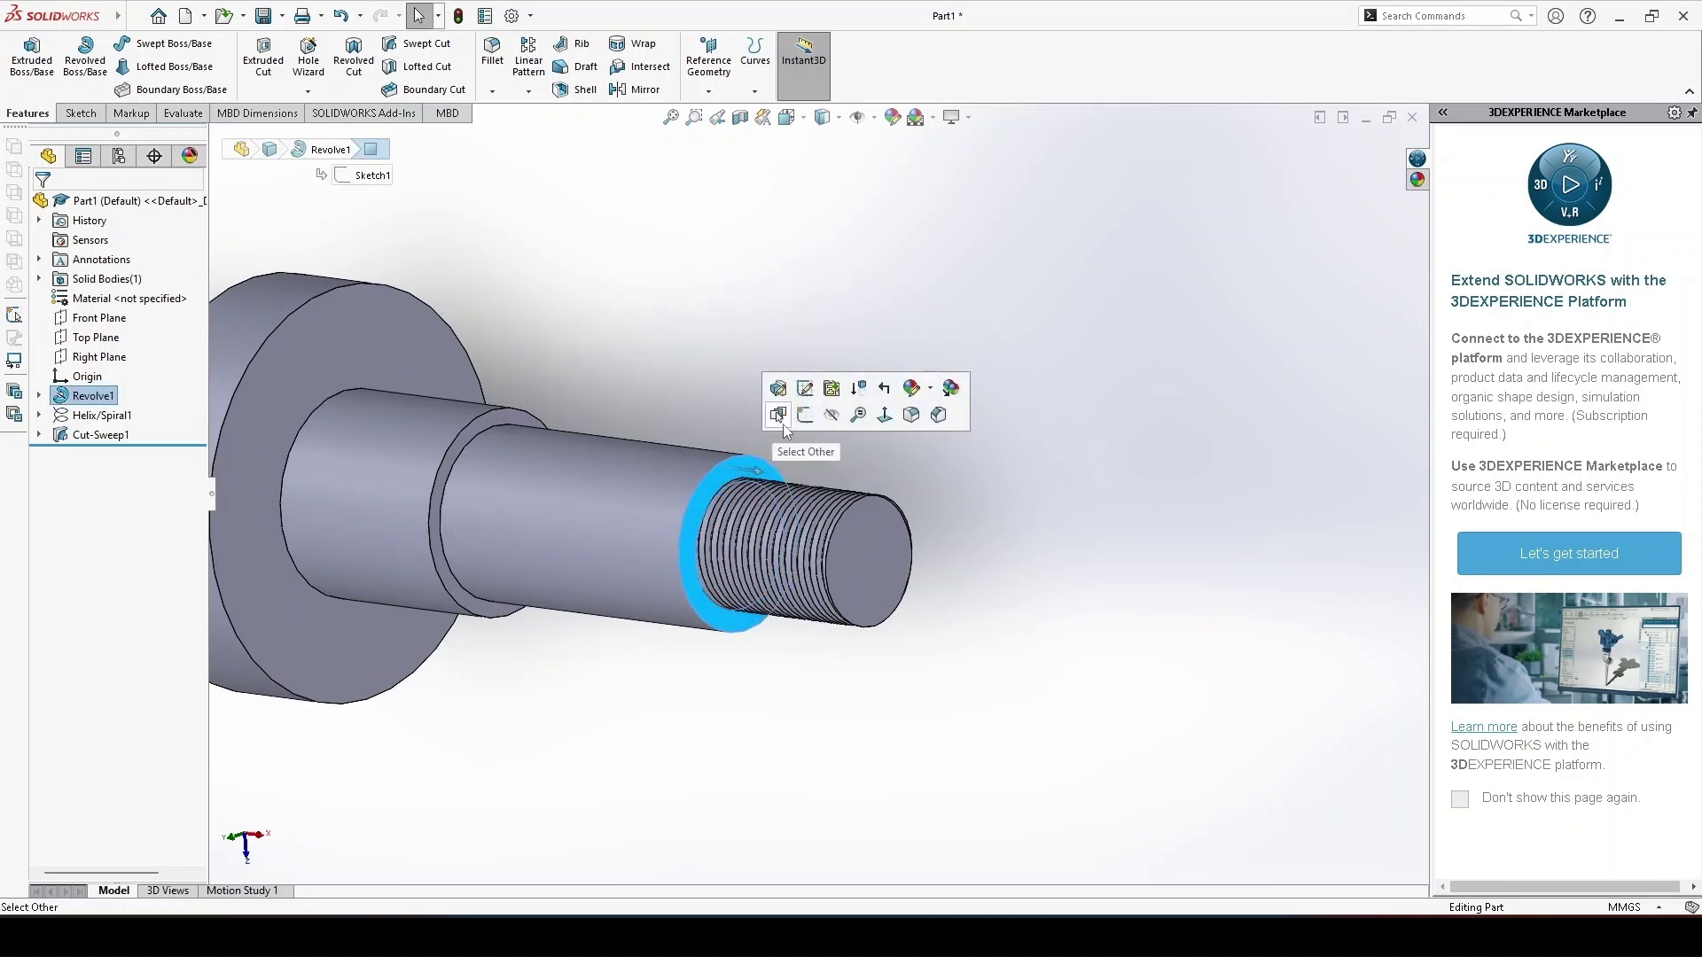
click(805, 417)
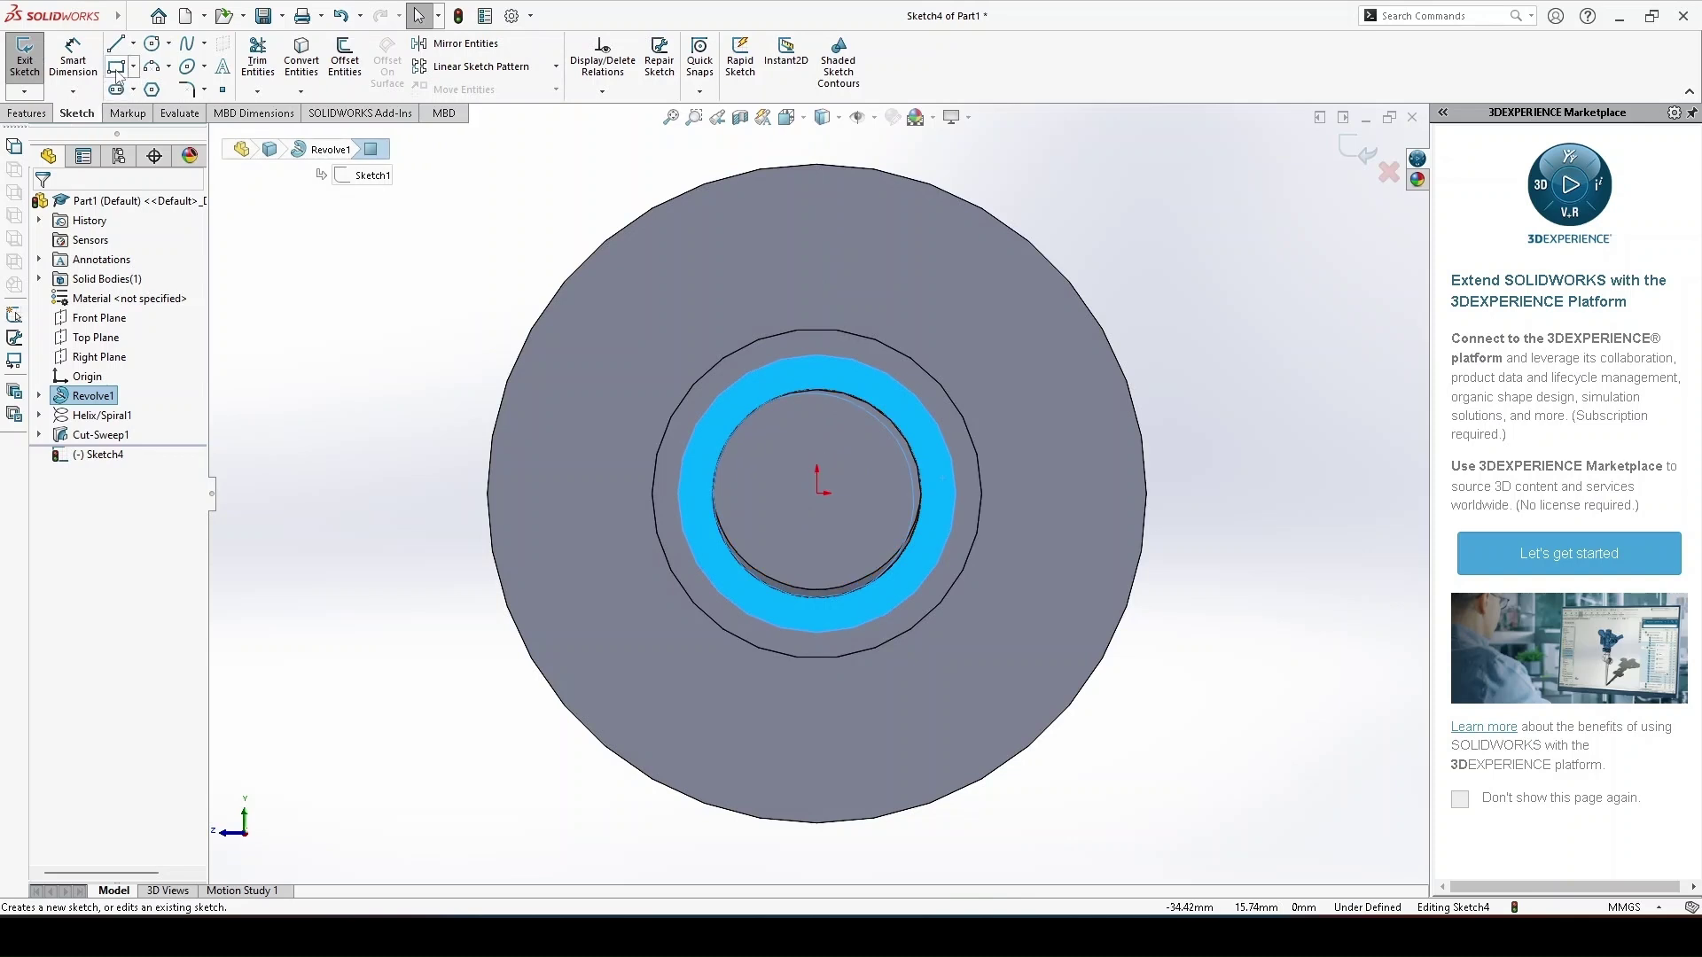
click(115, 67)
scroll(796, 390, down, 2)
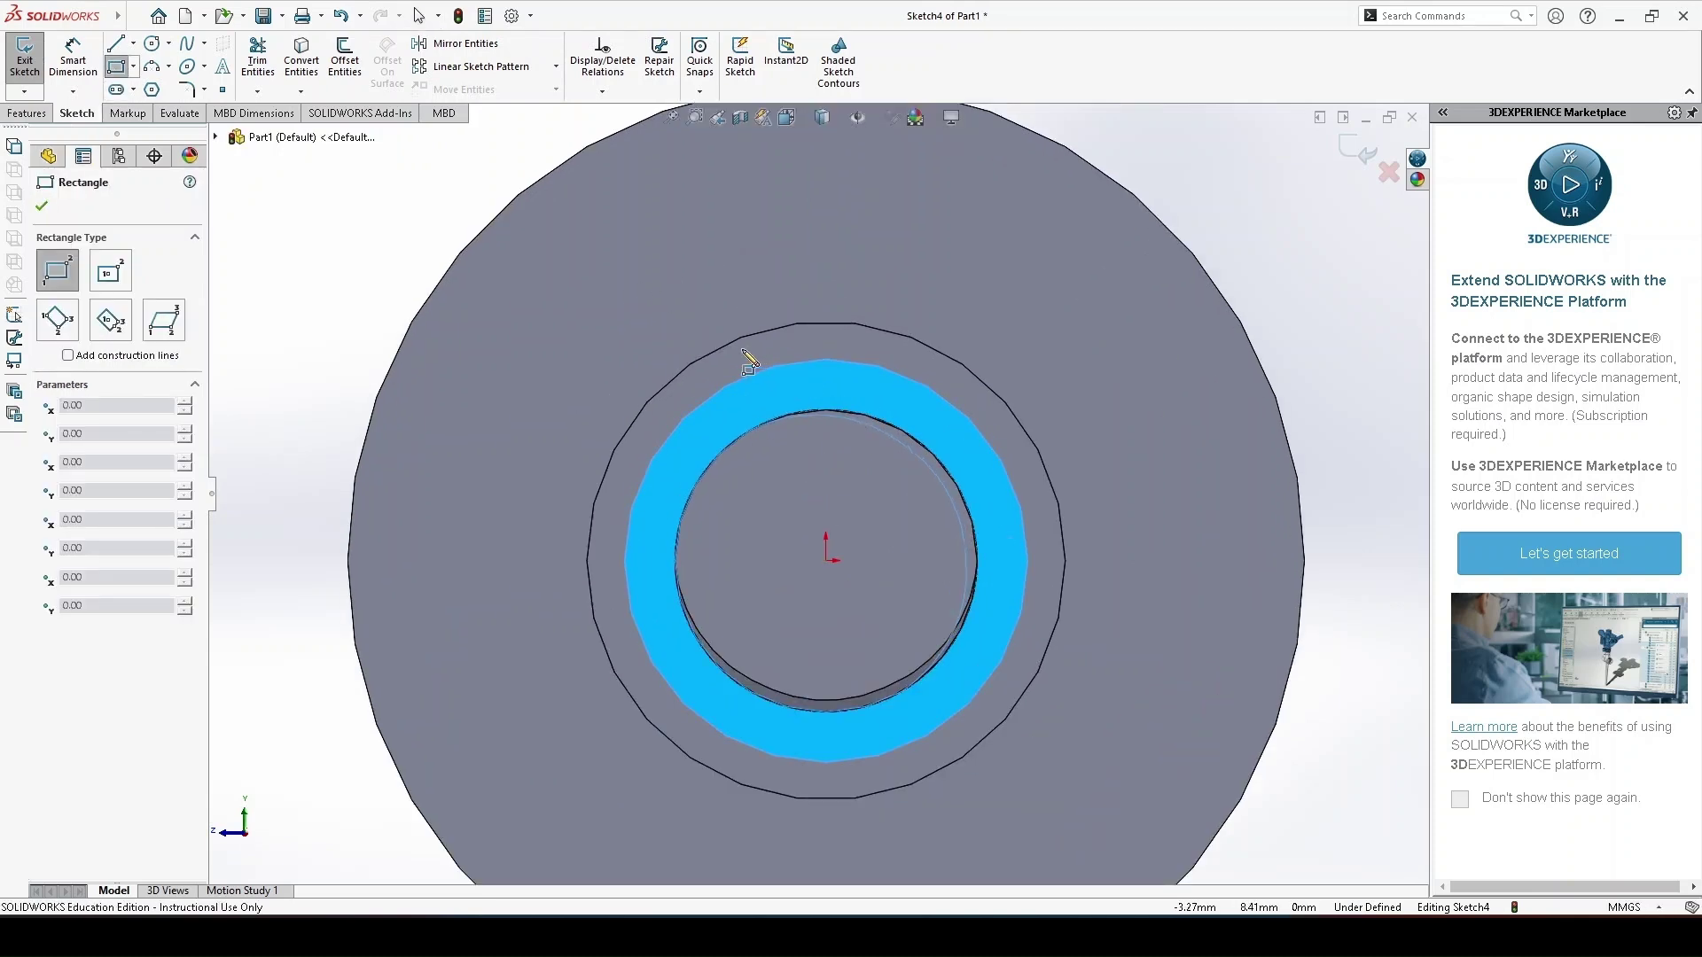
click(730, 323)
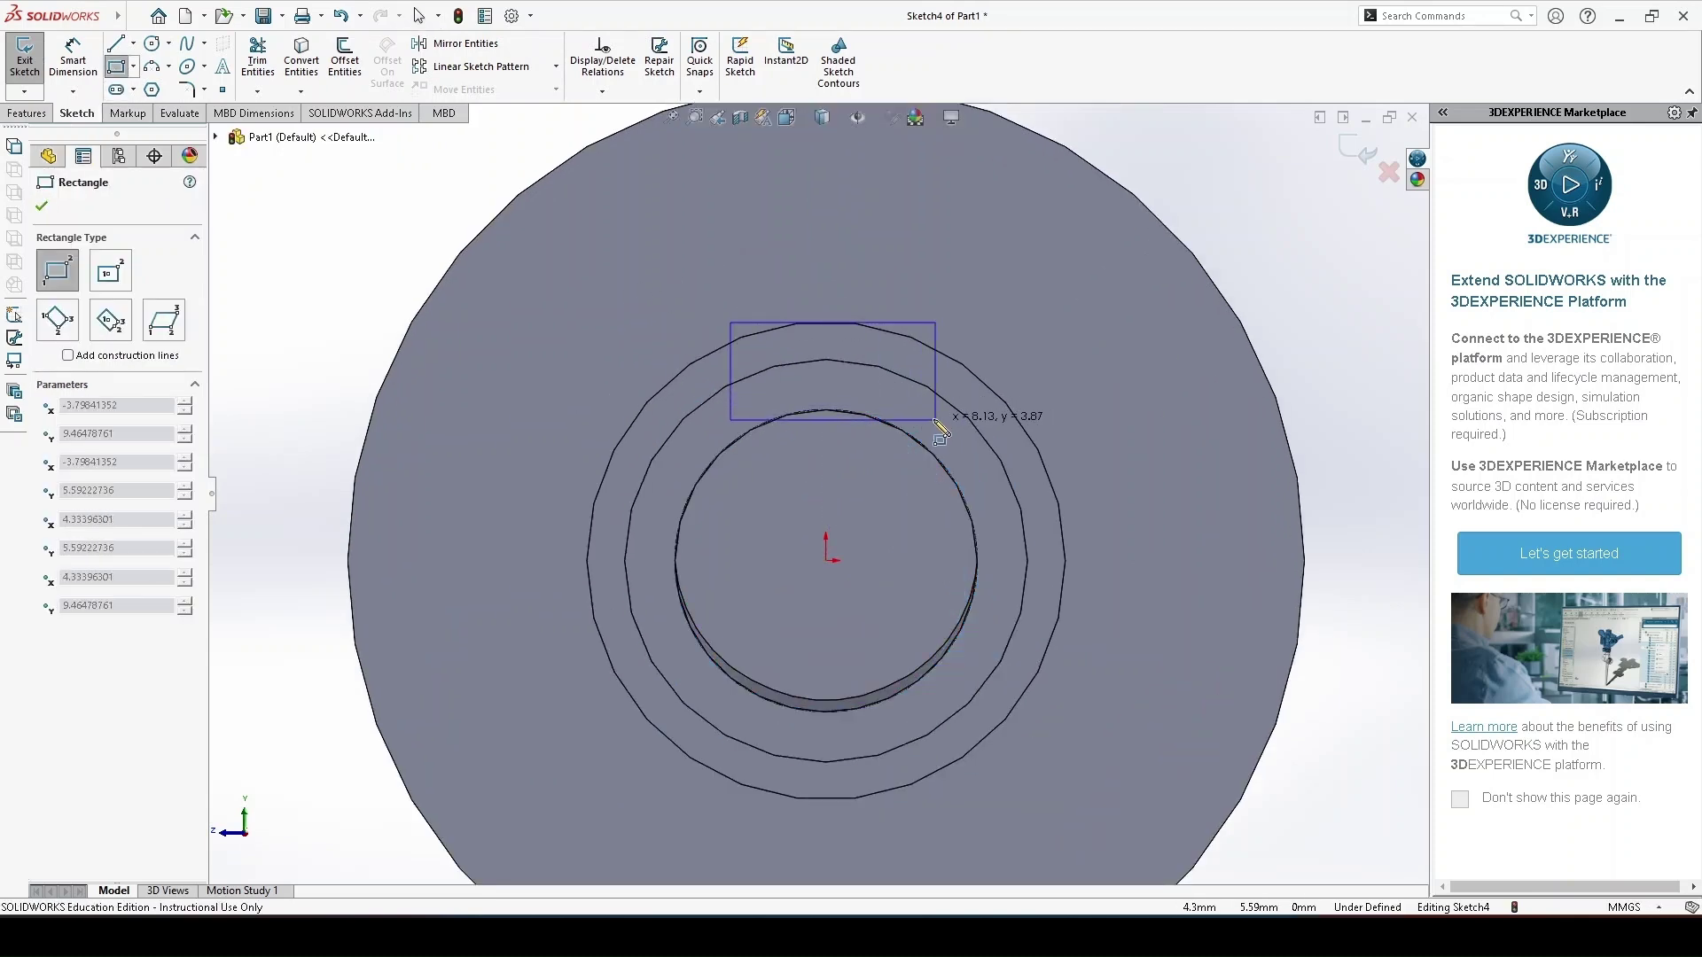
click(924, 414)
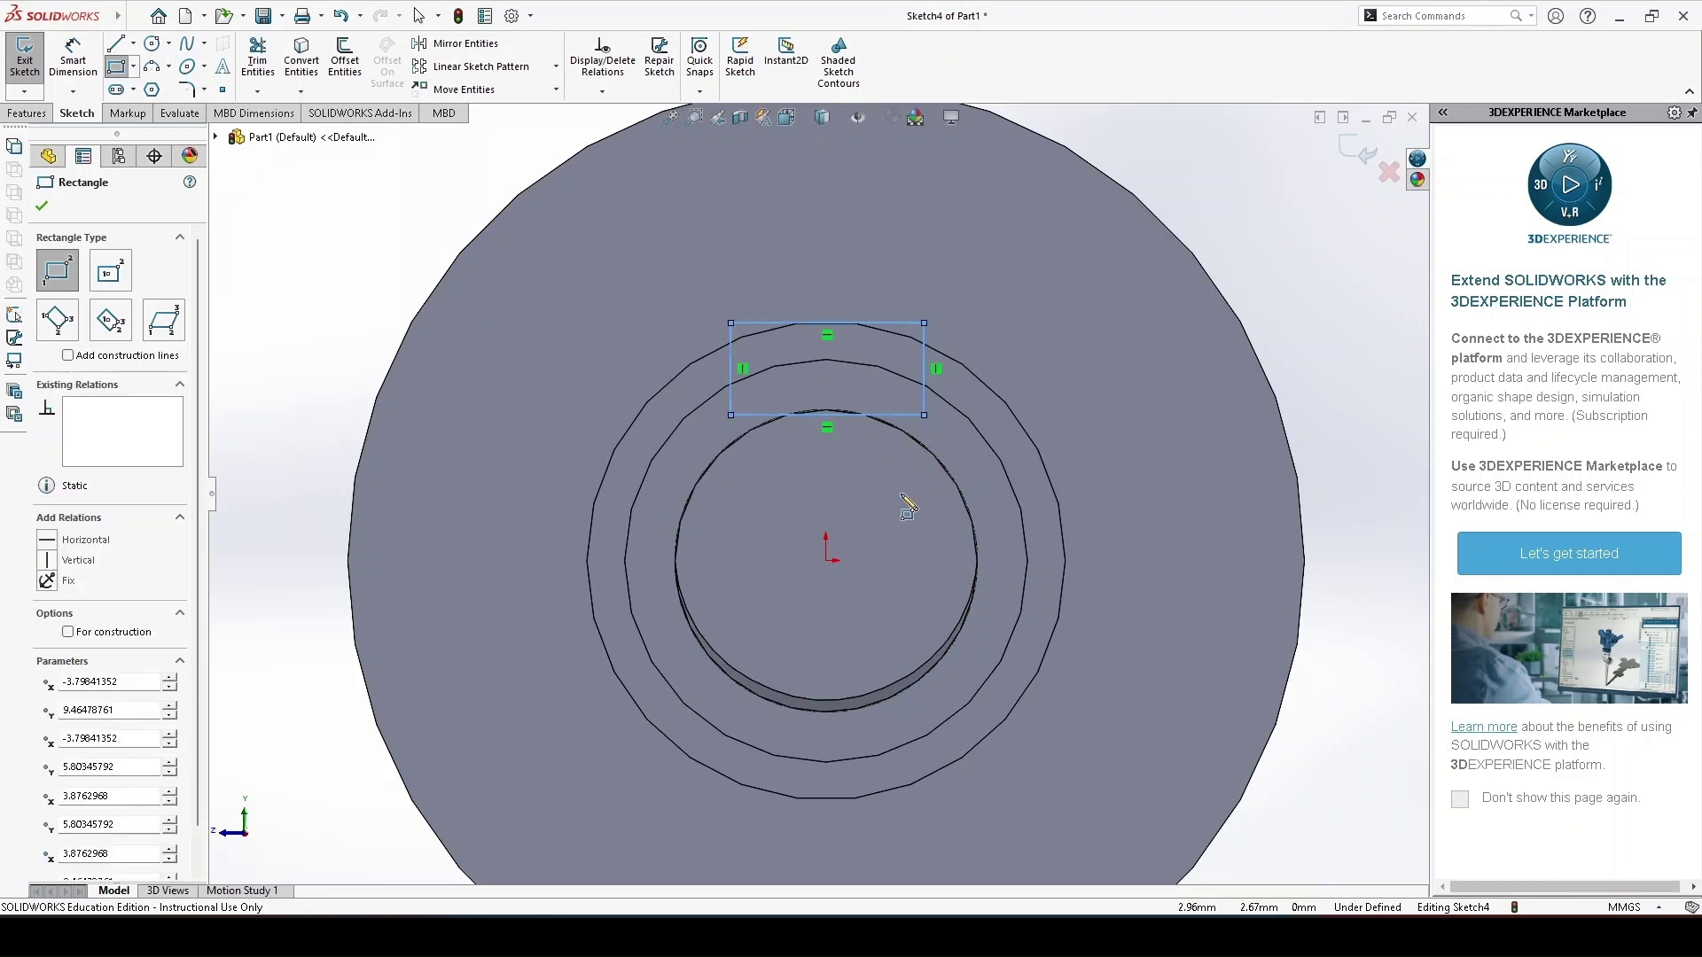
key(Escape)
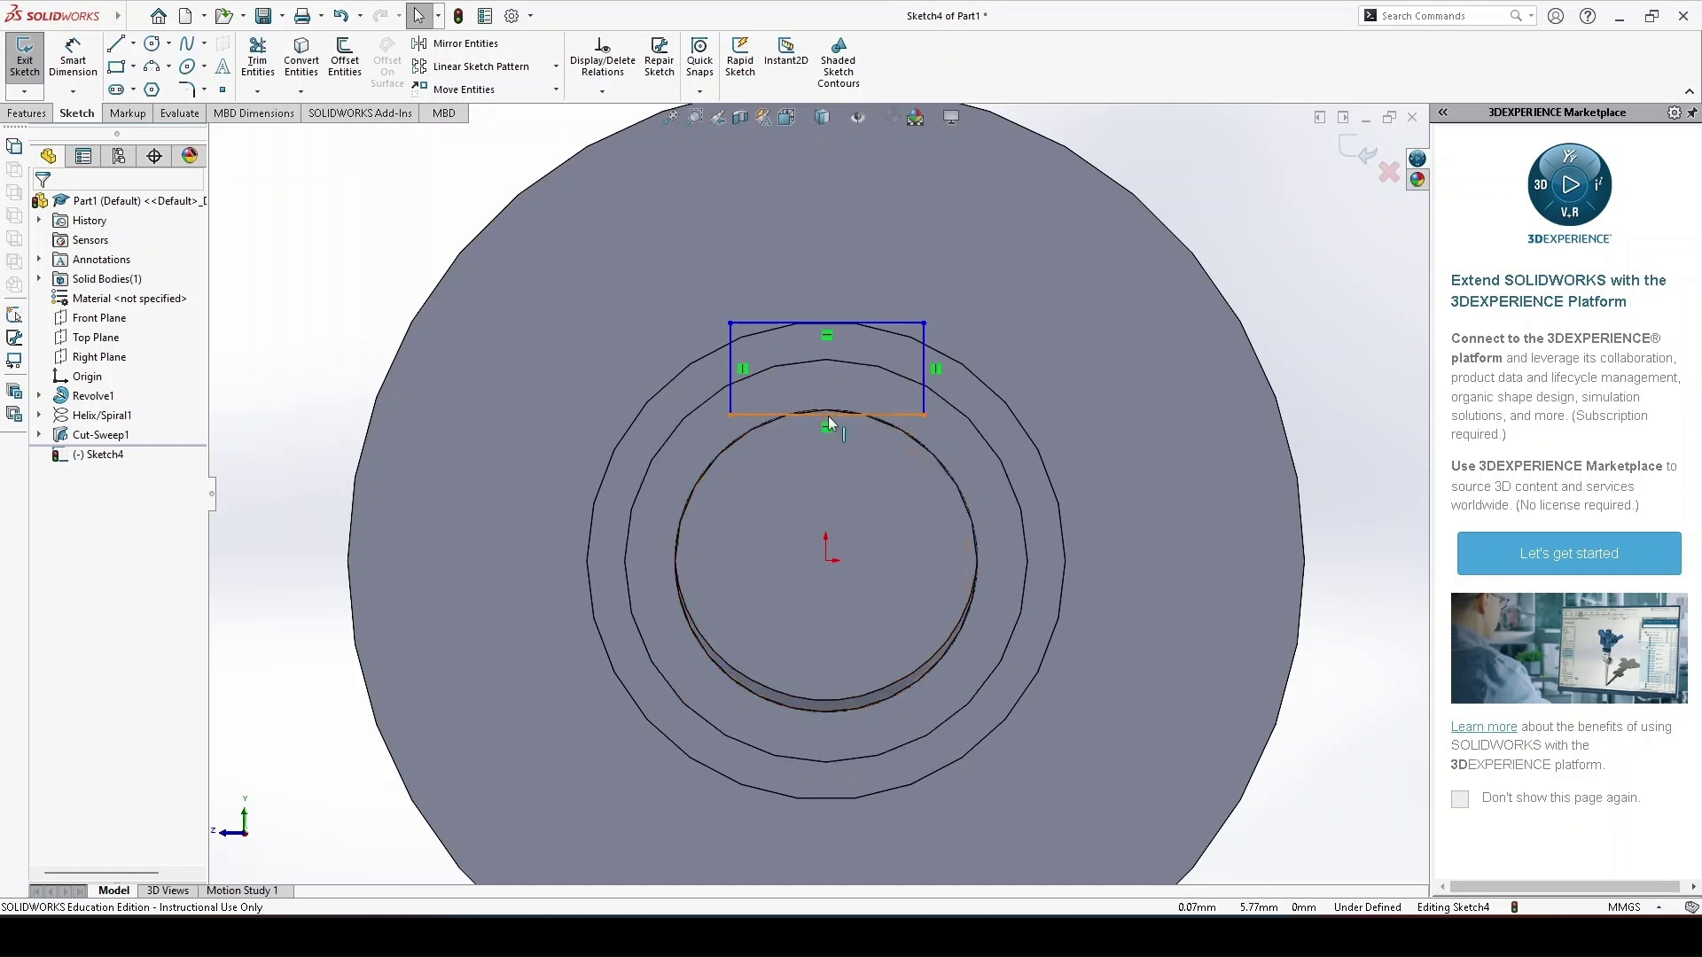
Step: Dimension the keyseat rectangle 5 mm wide and 2.5 mm high
key(d)
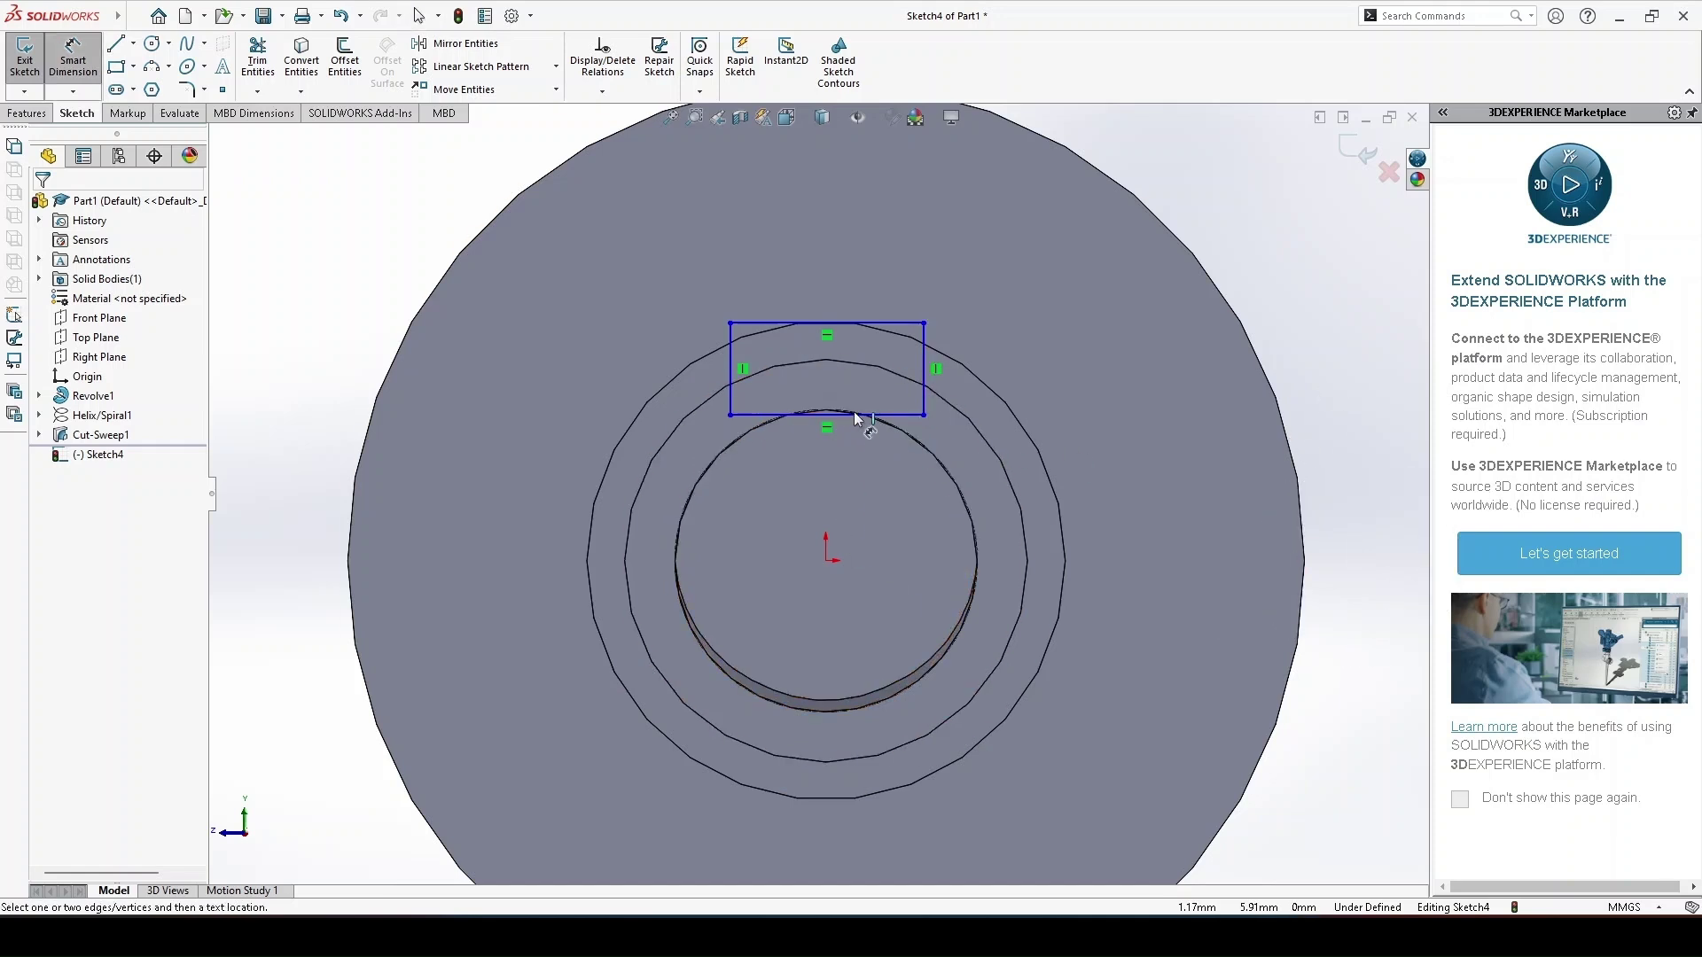
click(854, 413)
click(844, 471)
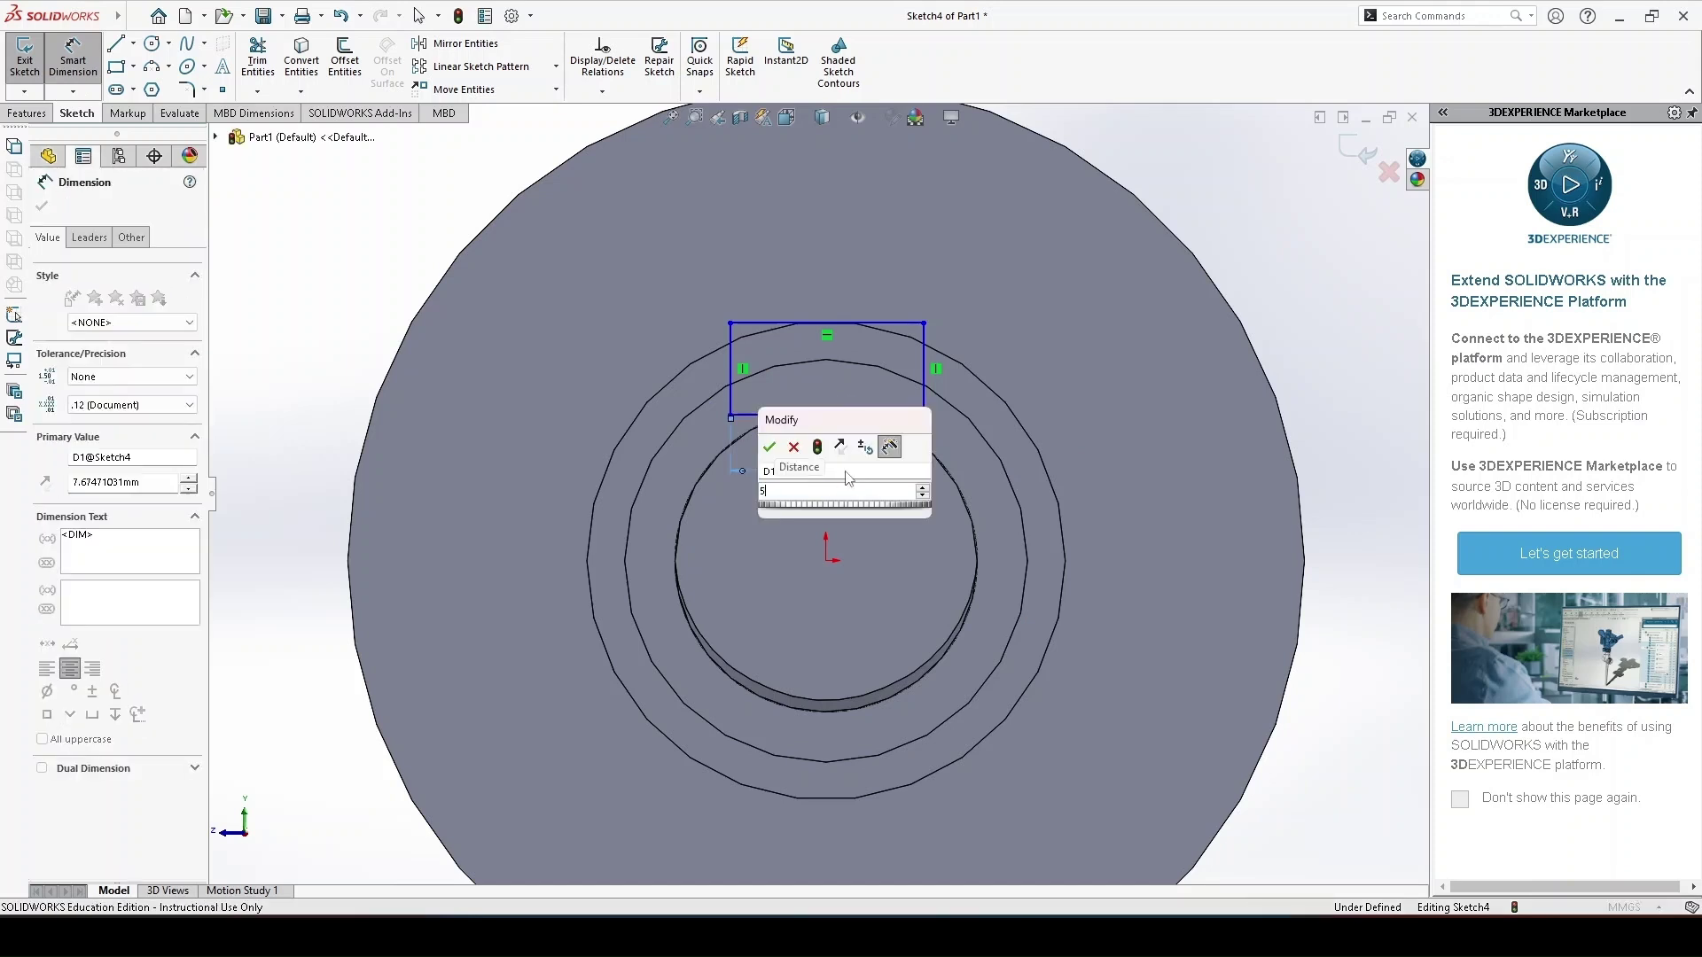
text(5)
key(Return)
click(857, 353)
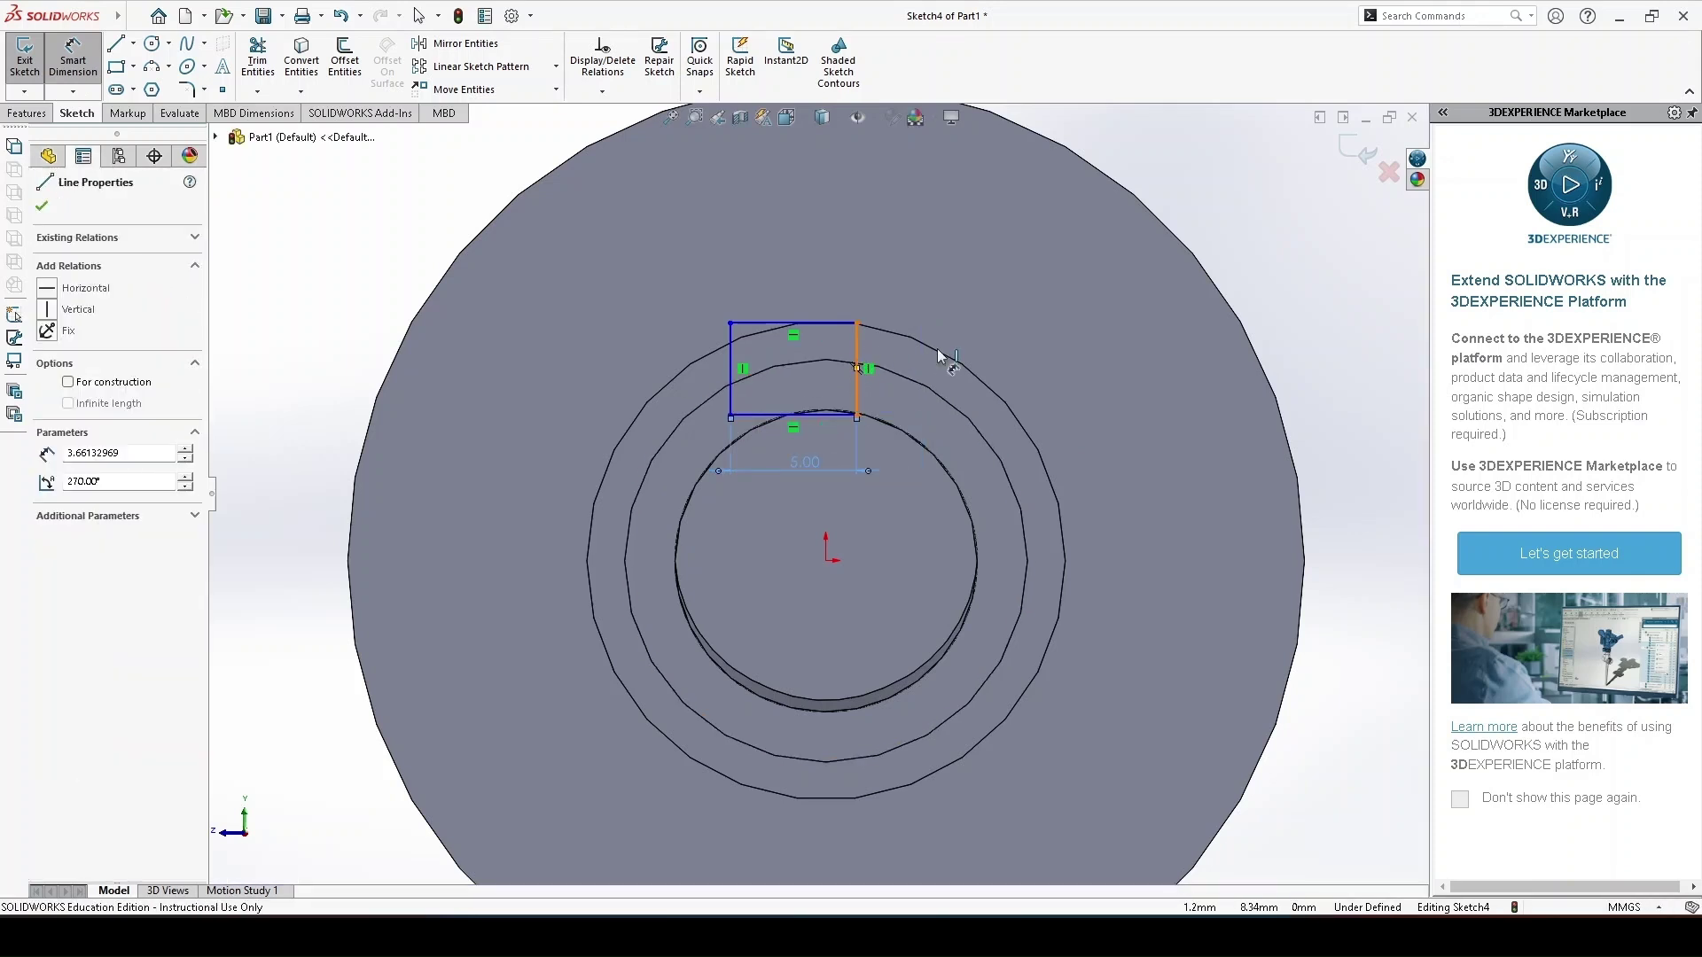
click(987, 354)
text(2.5)
key(Return)
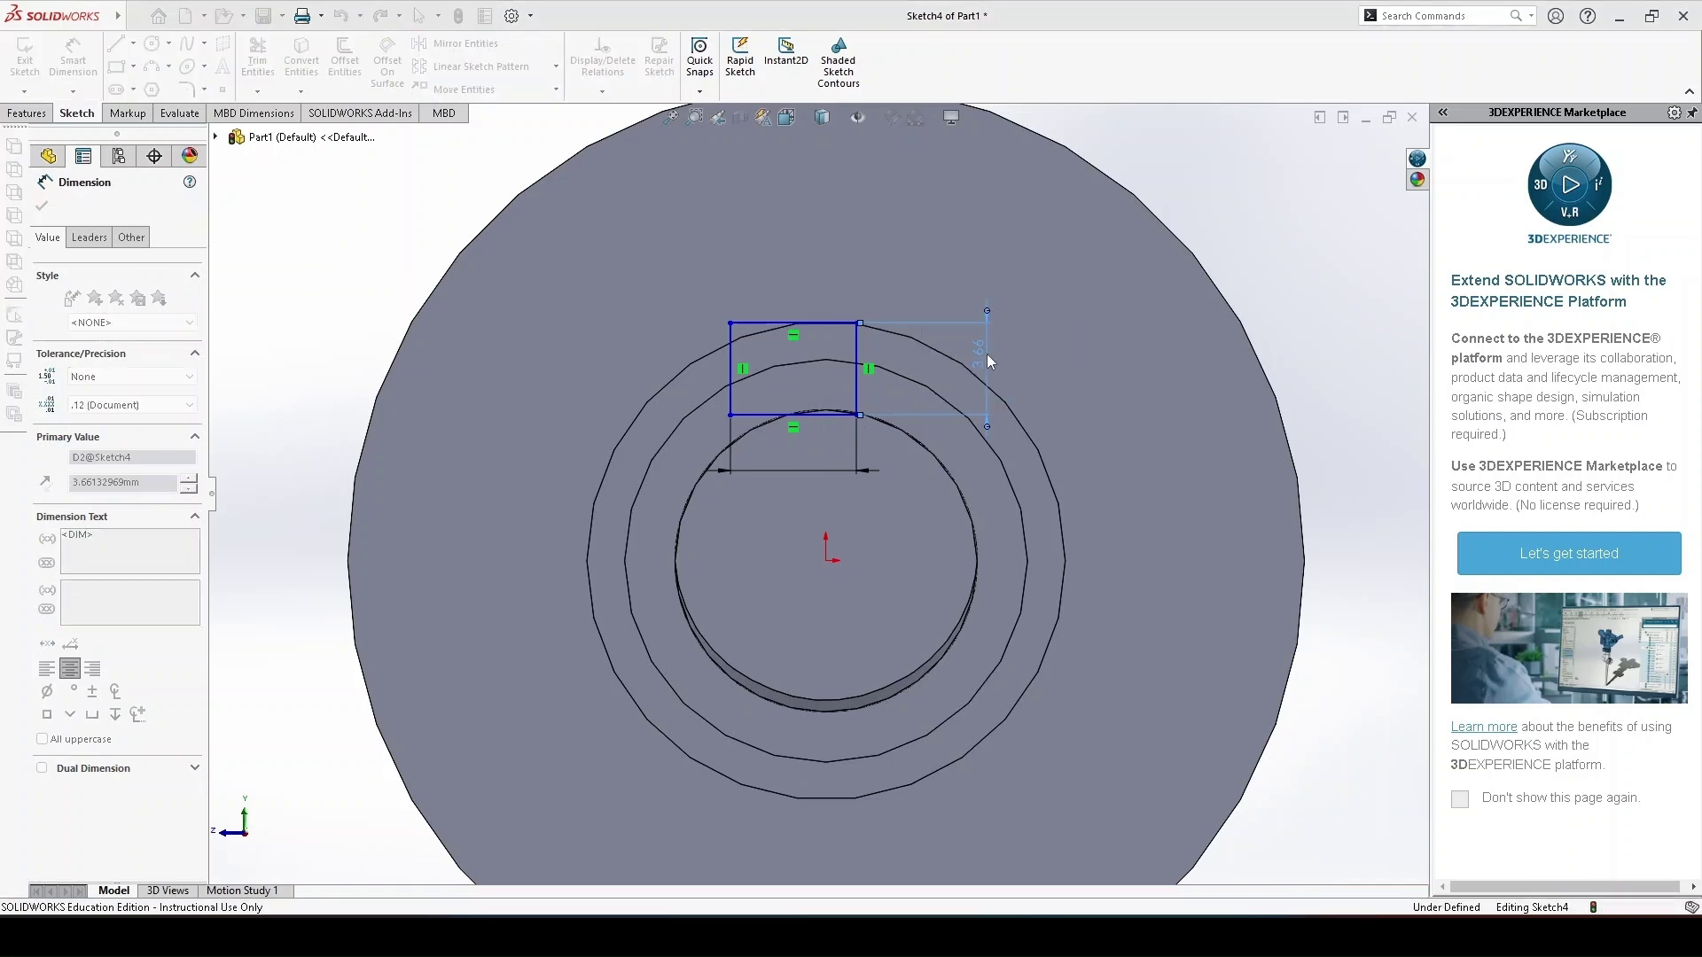
key(Escape)
scroll(811, 354, down, 2)
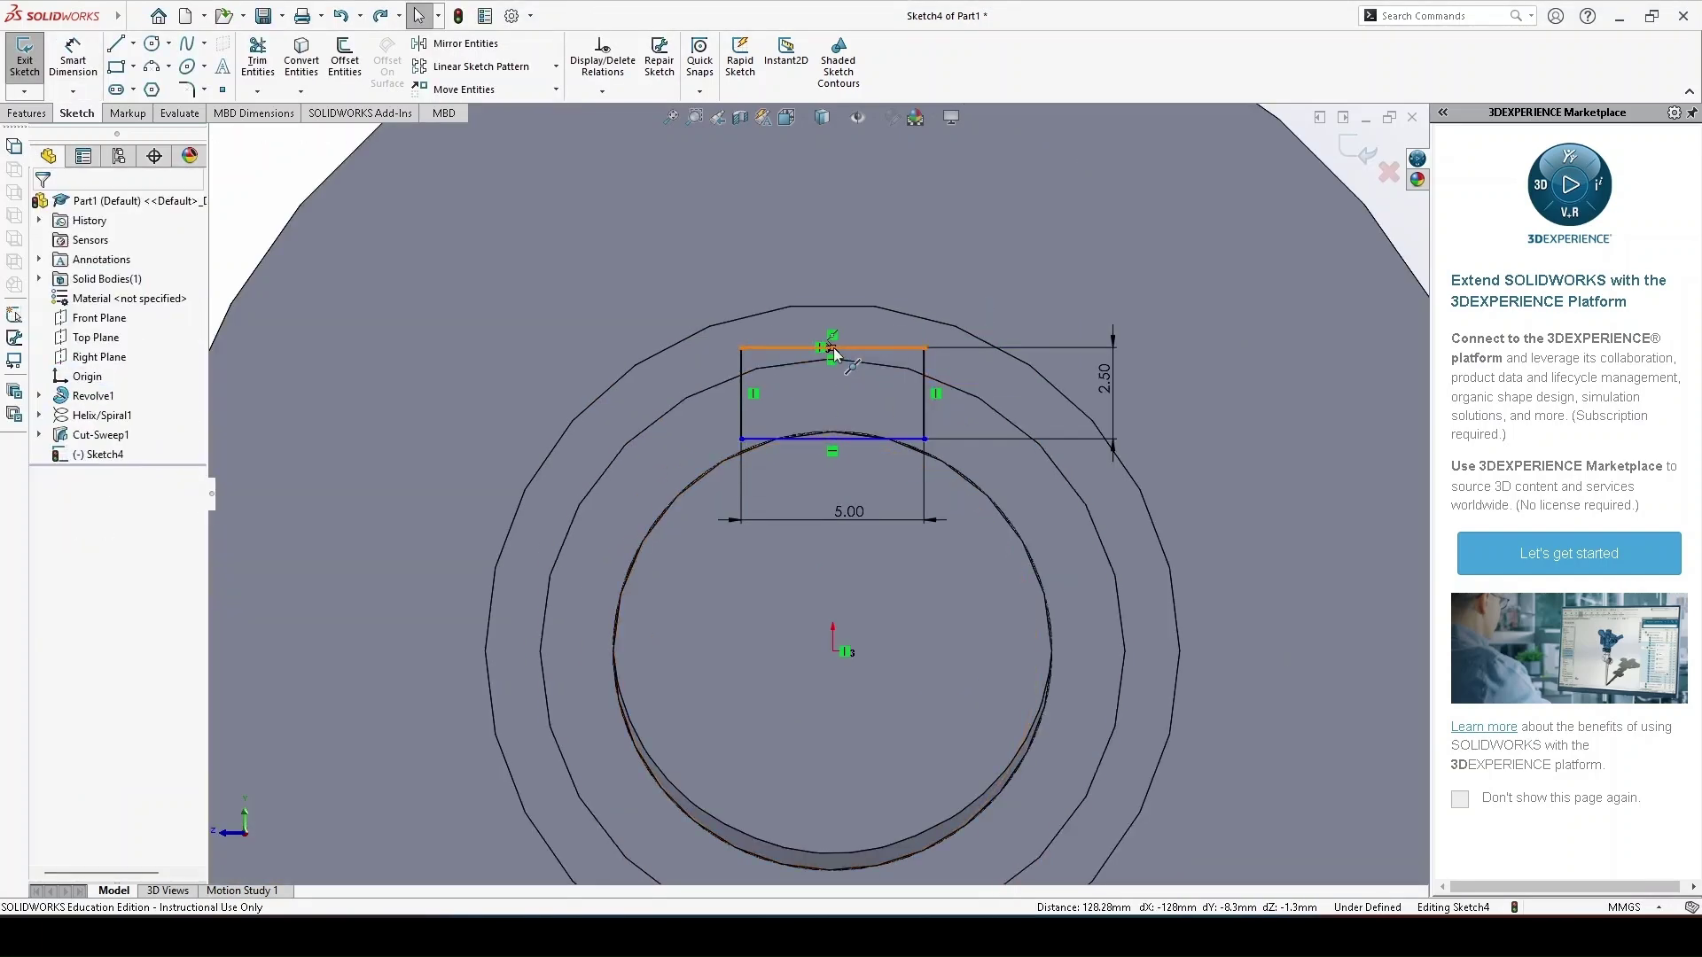
Step: Make the rectangle's top midpoint coincident with the shaft's circular edge
click(833, 349)
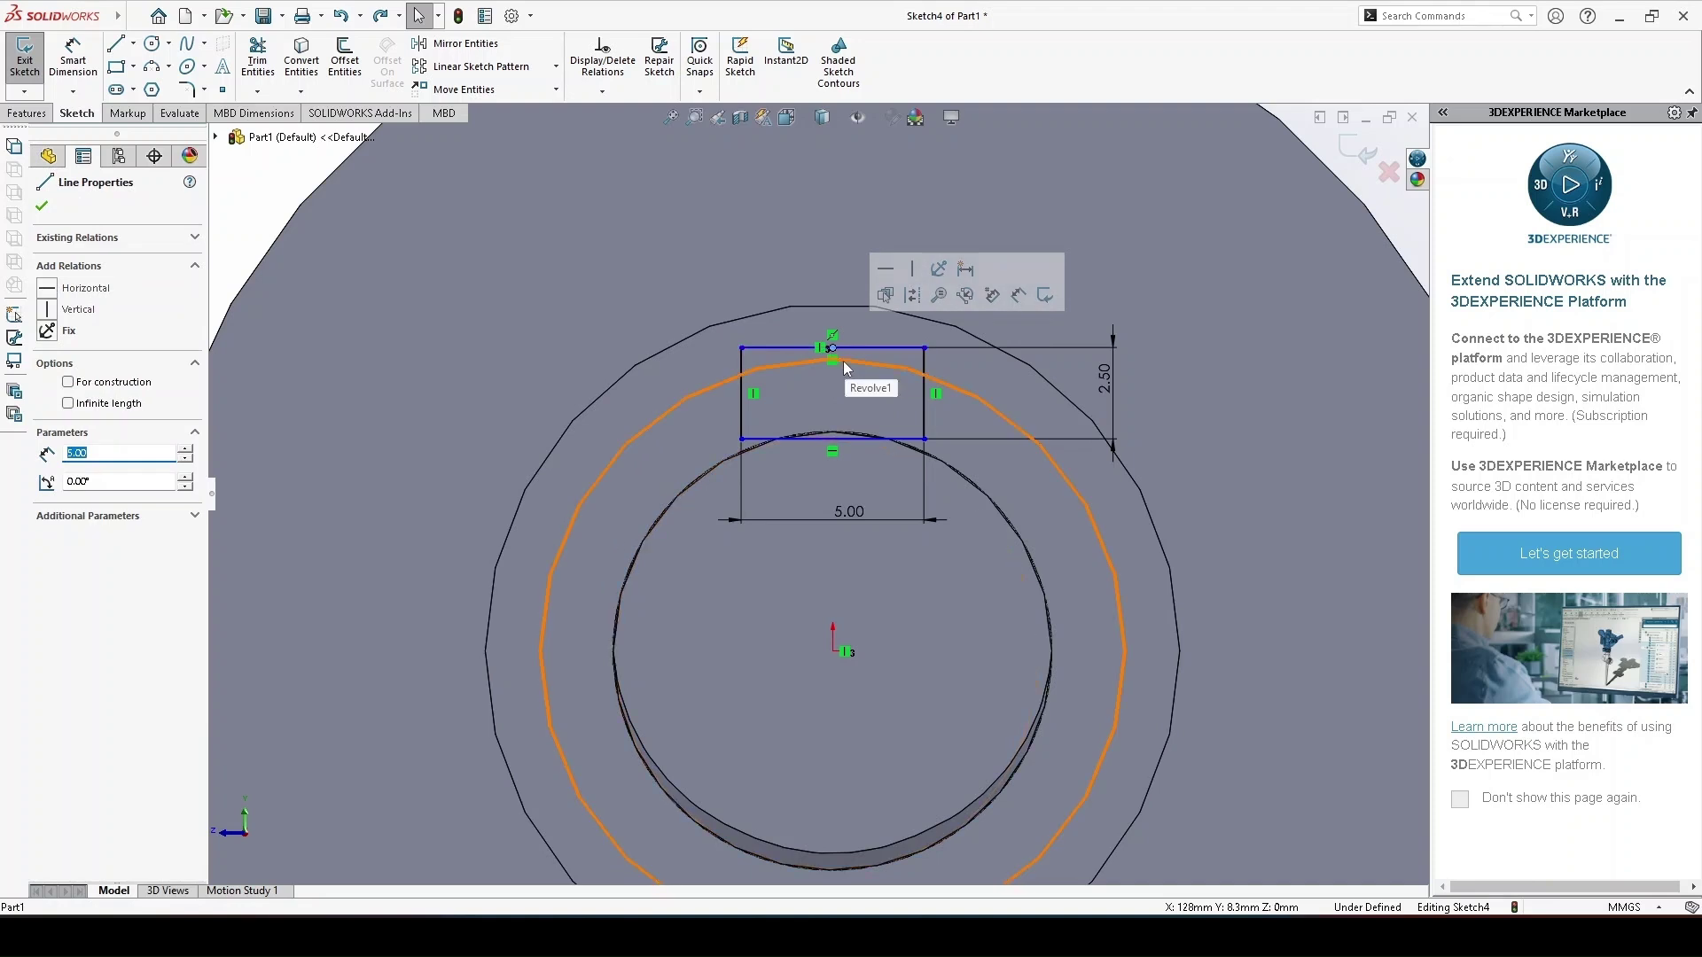
scroll(838, 363, down, 3)
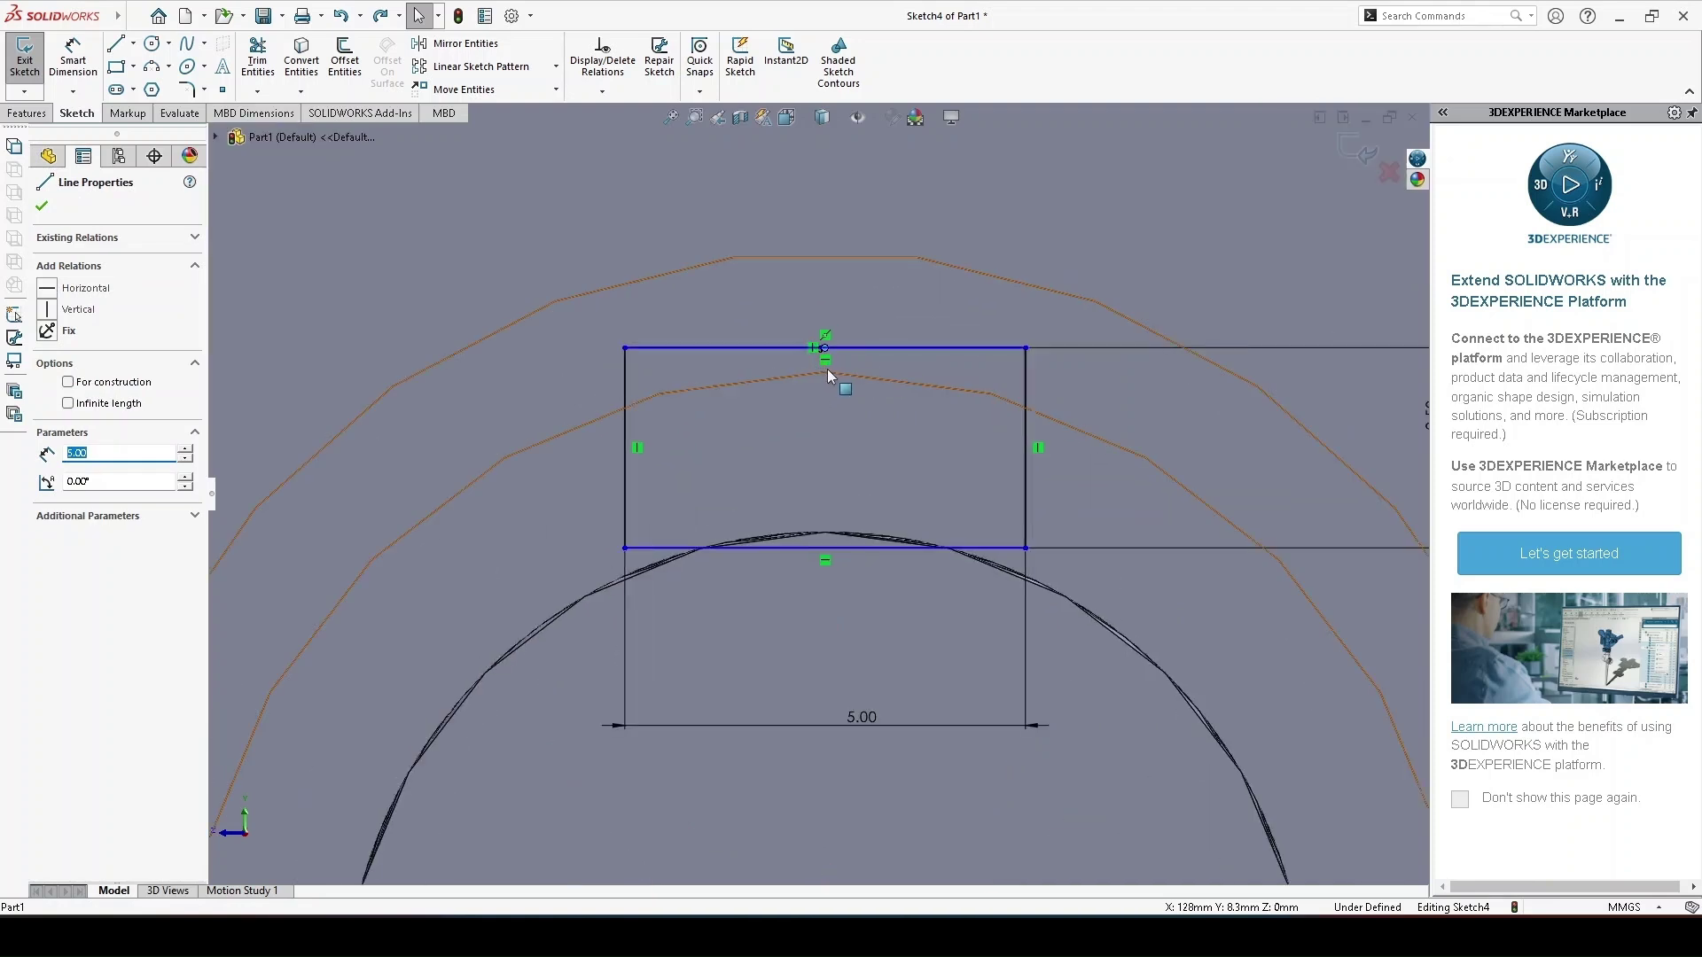
ctrl+click(828, 370)
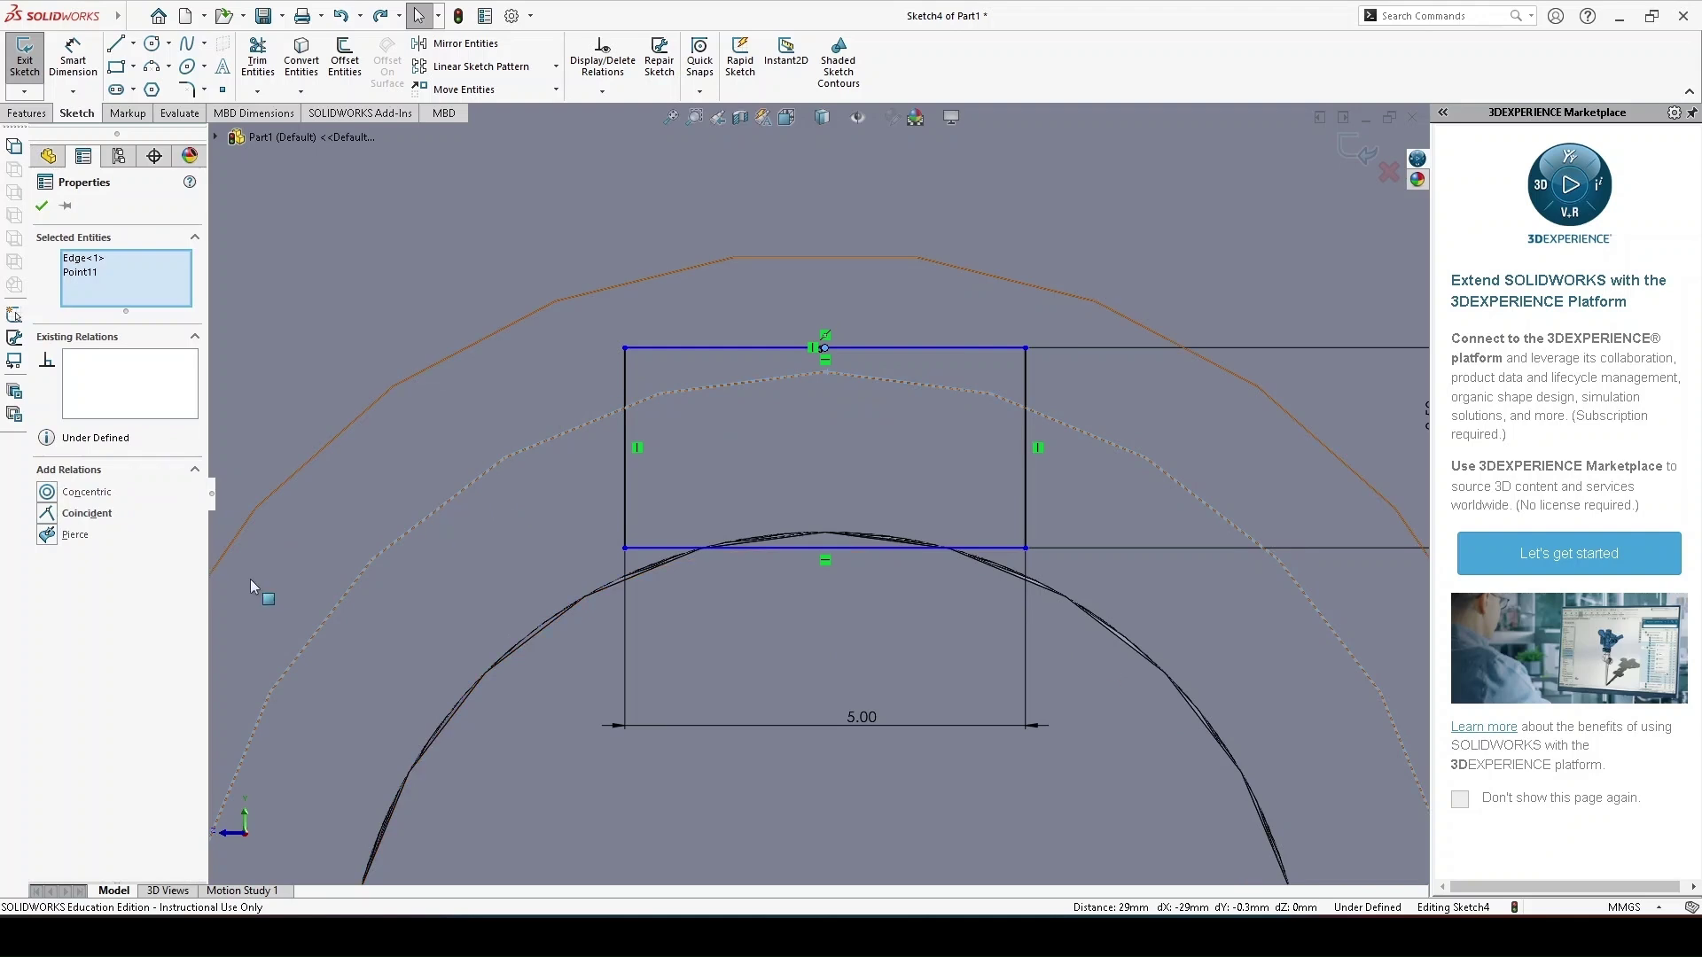
click(85, 515)
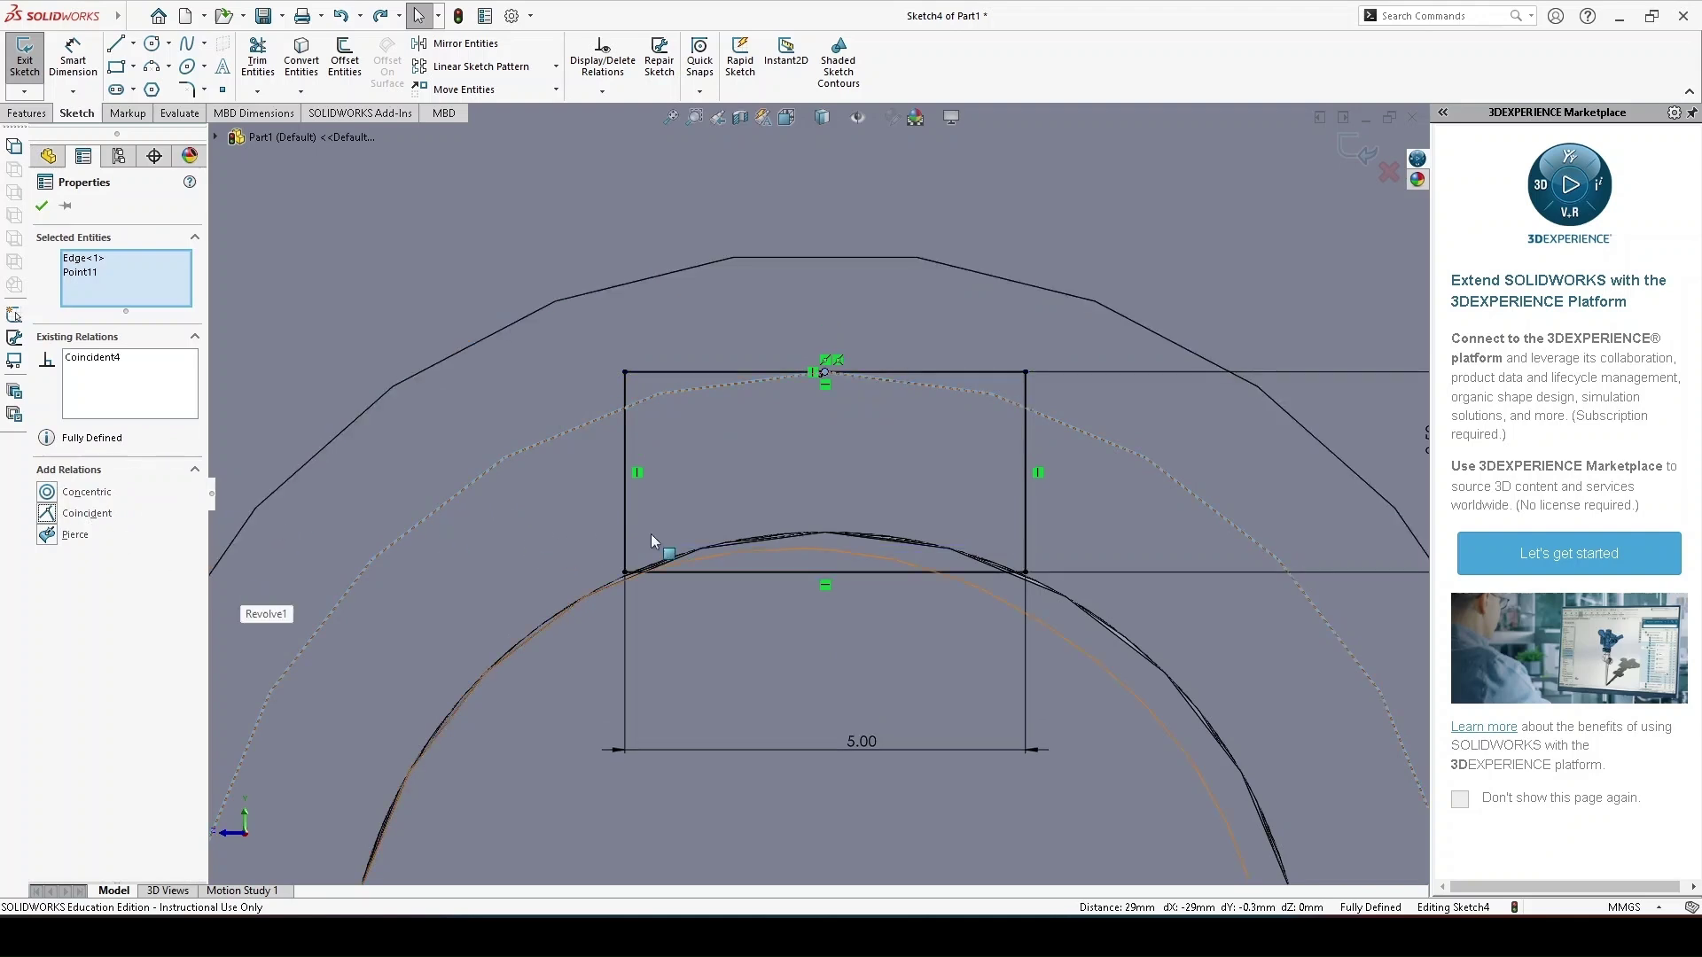
key(z)
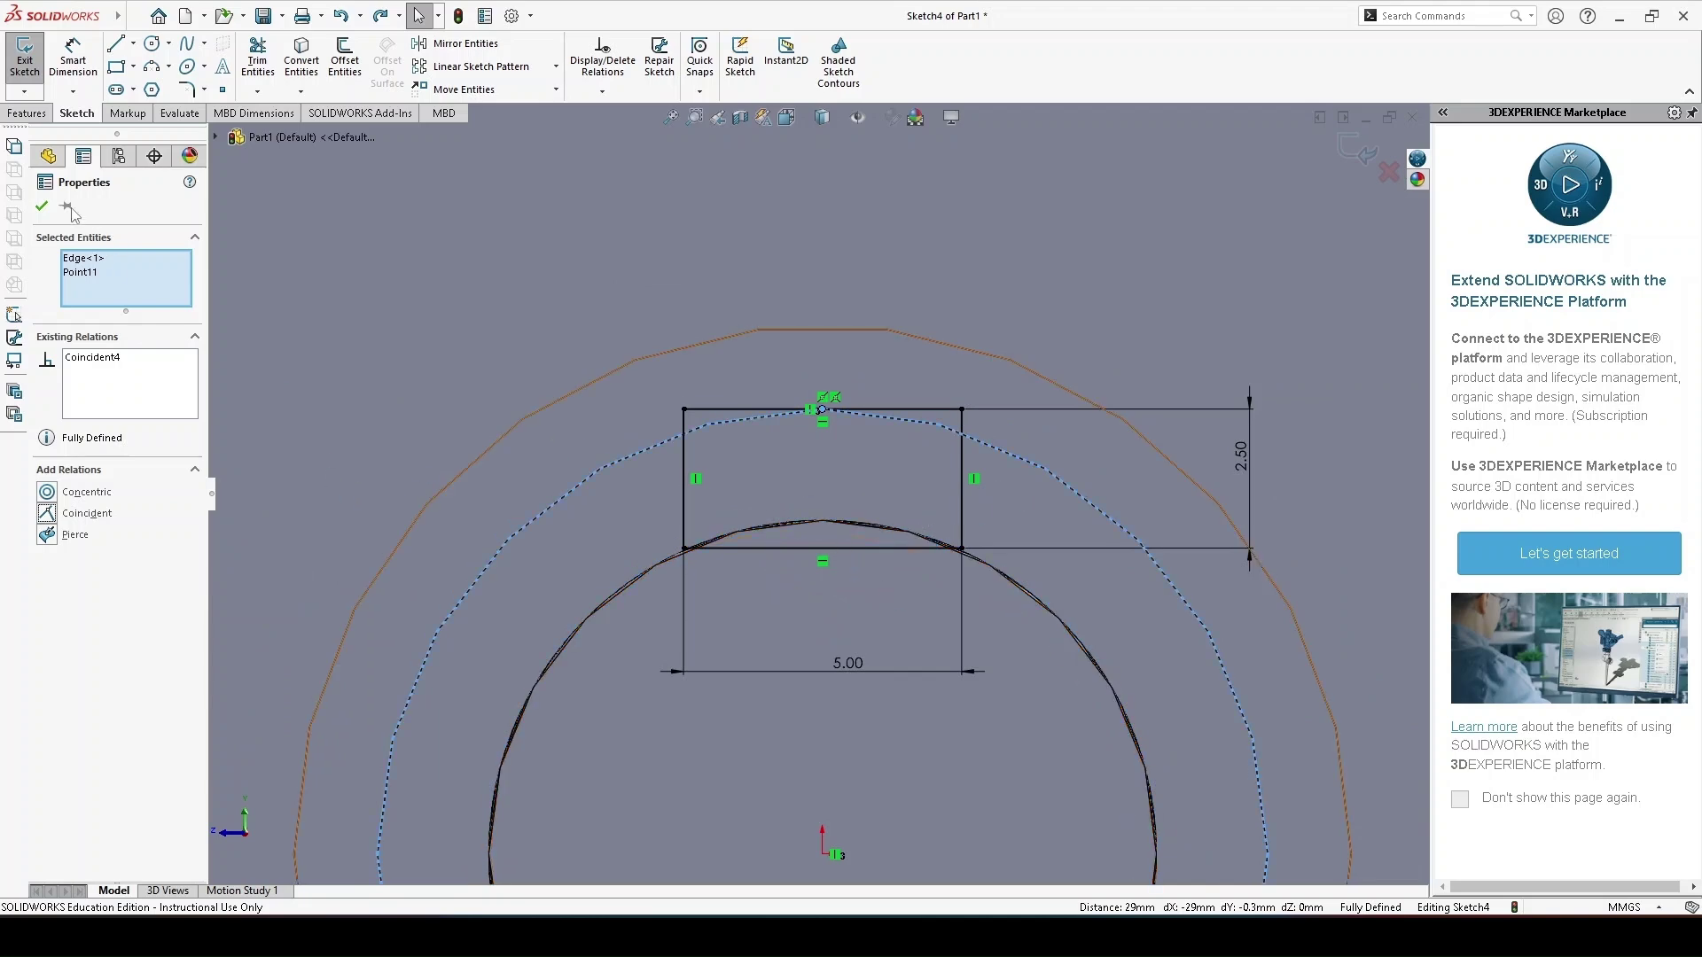
click(42, 207)
key(z)
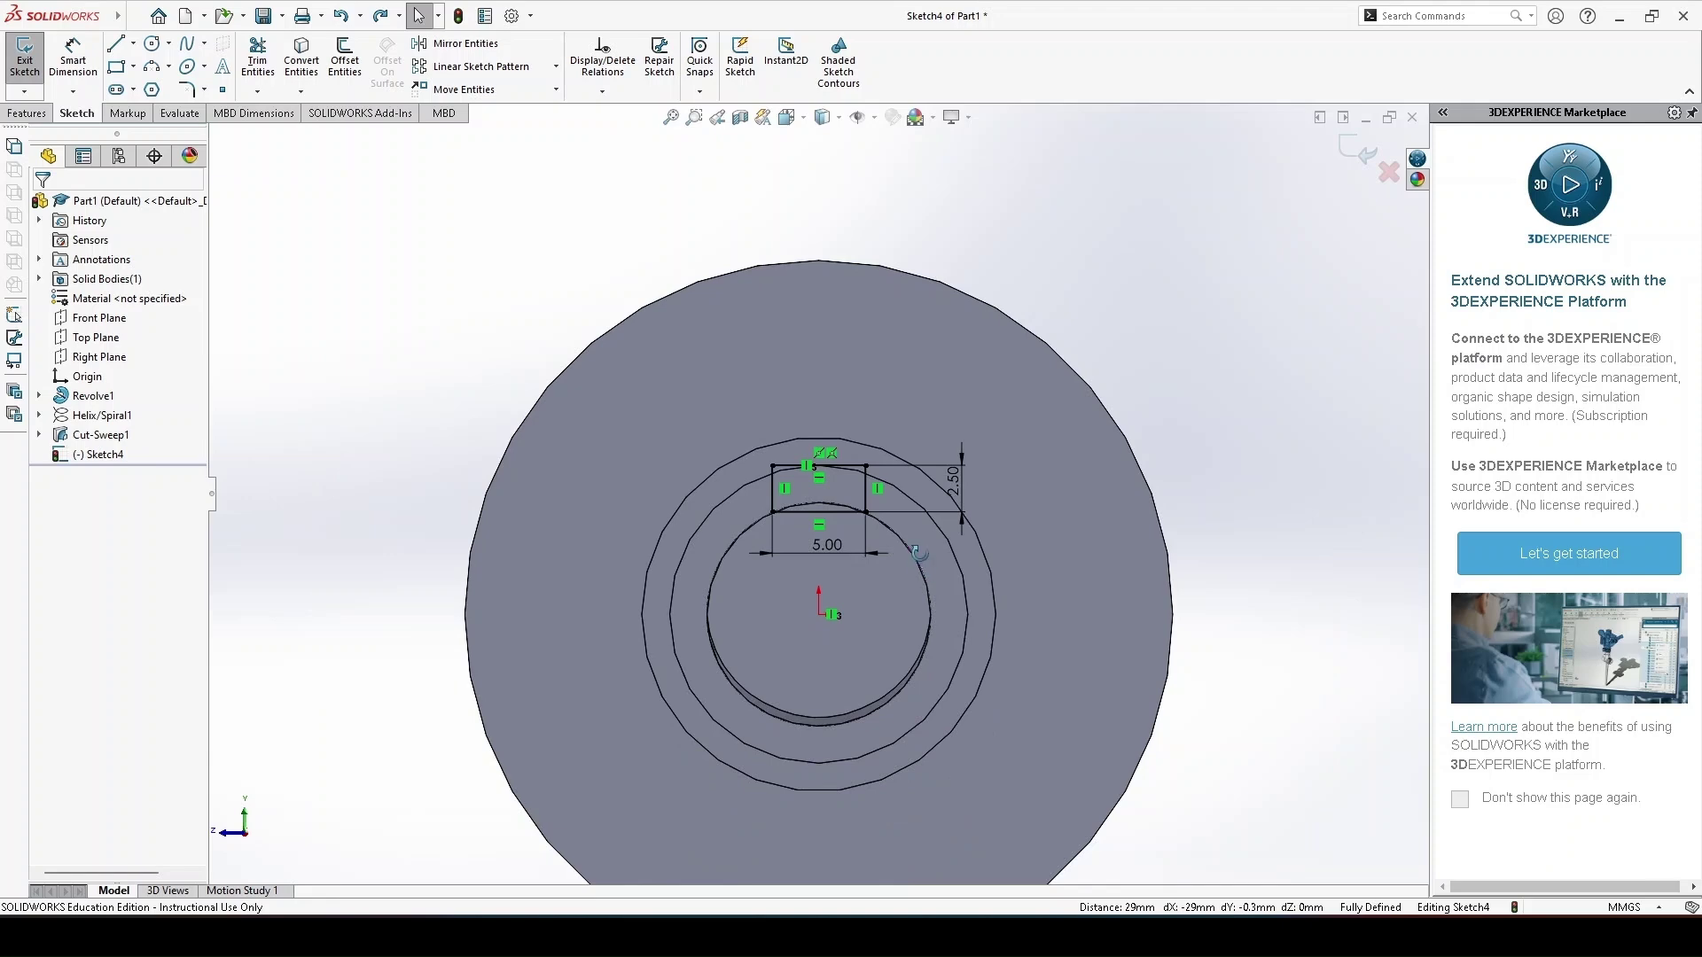
middle_drag(918, 551, 1121, 663)
Step: Extrude-cut the keyseat rectangle 29 mm blind, checking the reference drawing before confirming
click(27, 115)
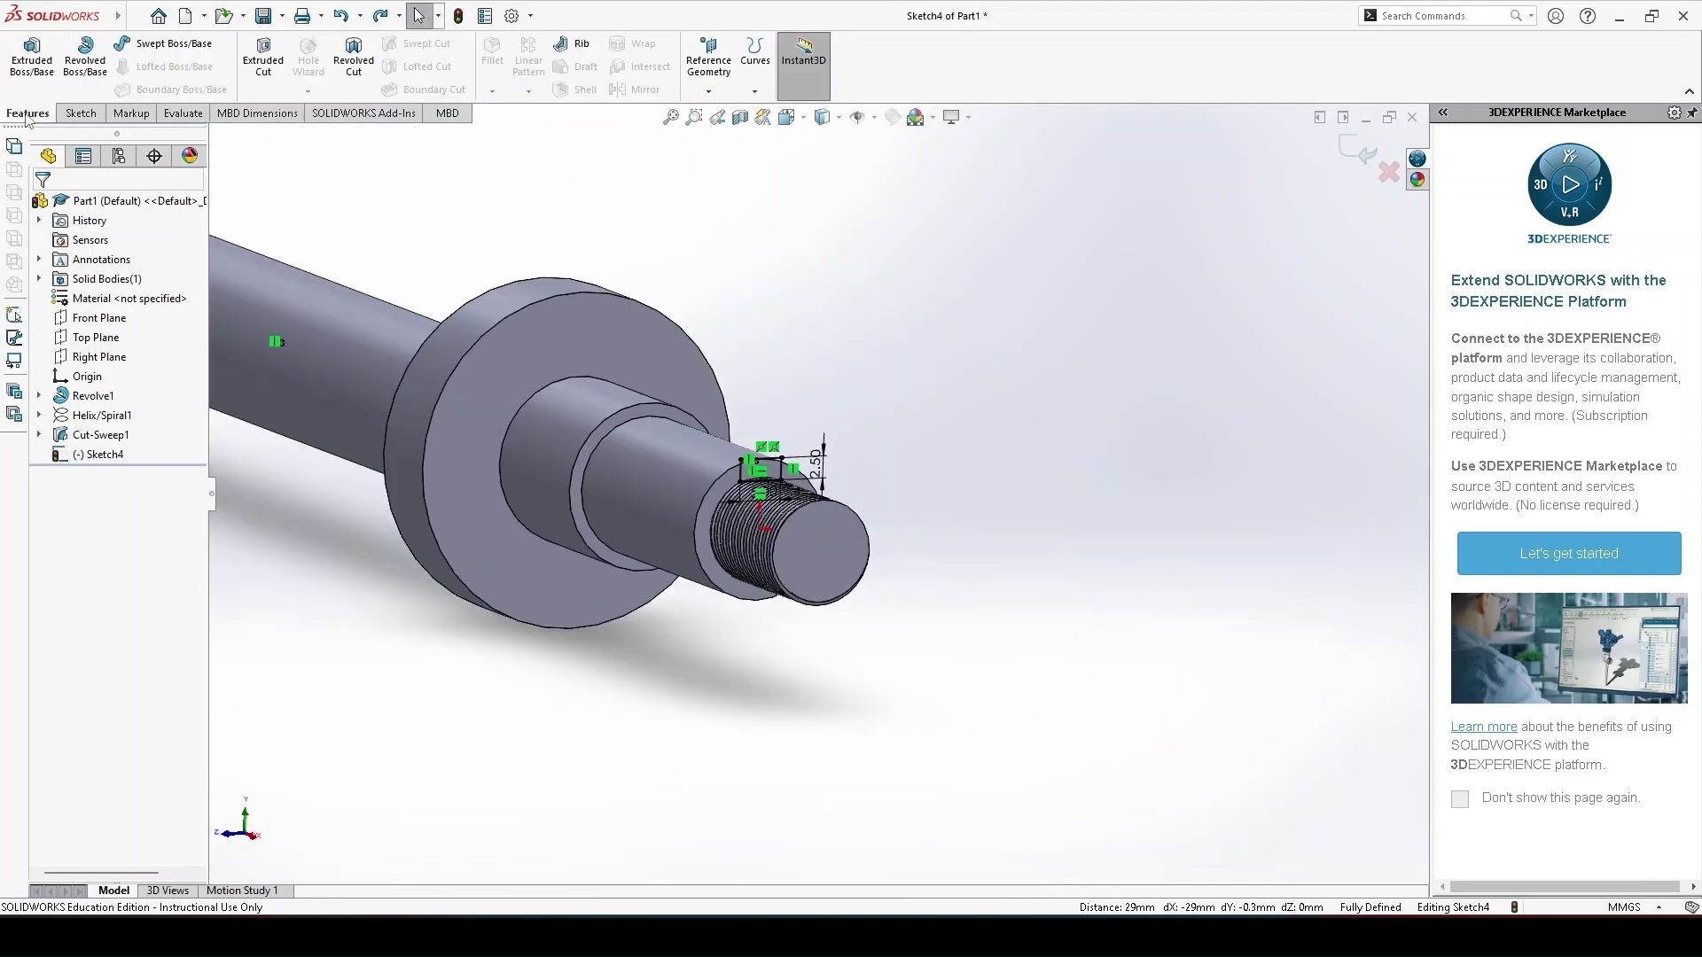
click(263, 57)
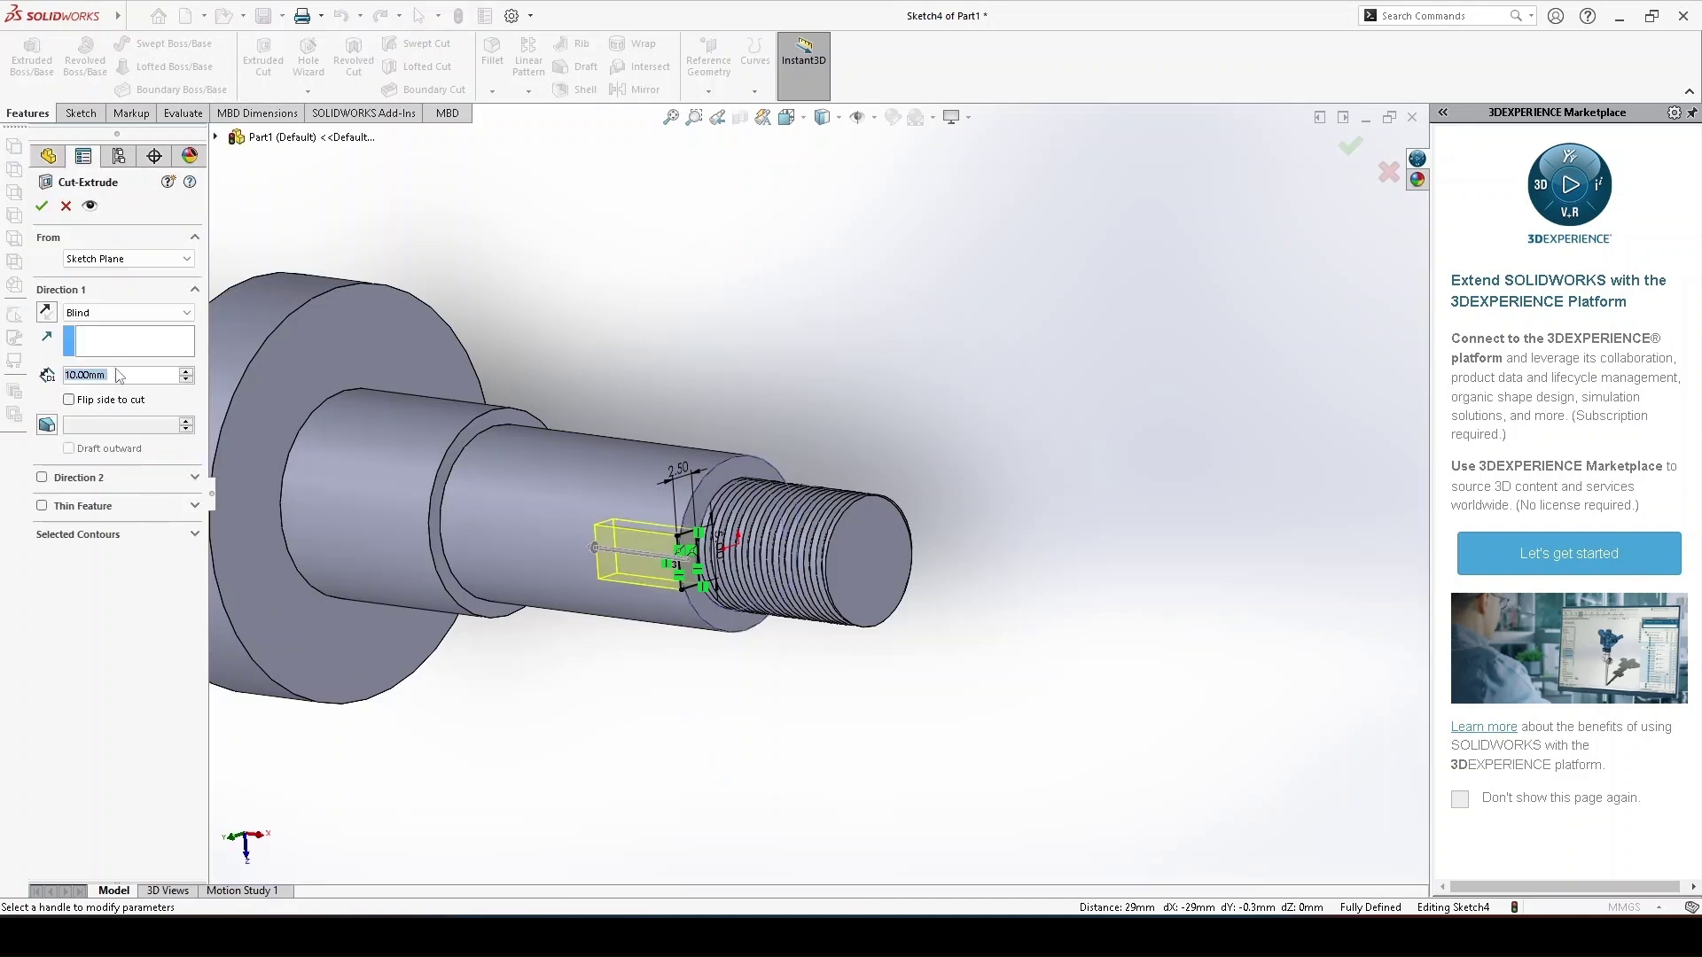
text(29)
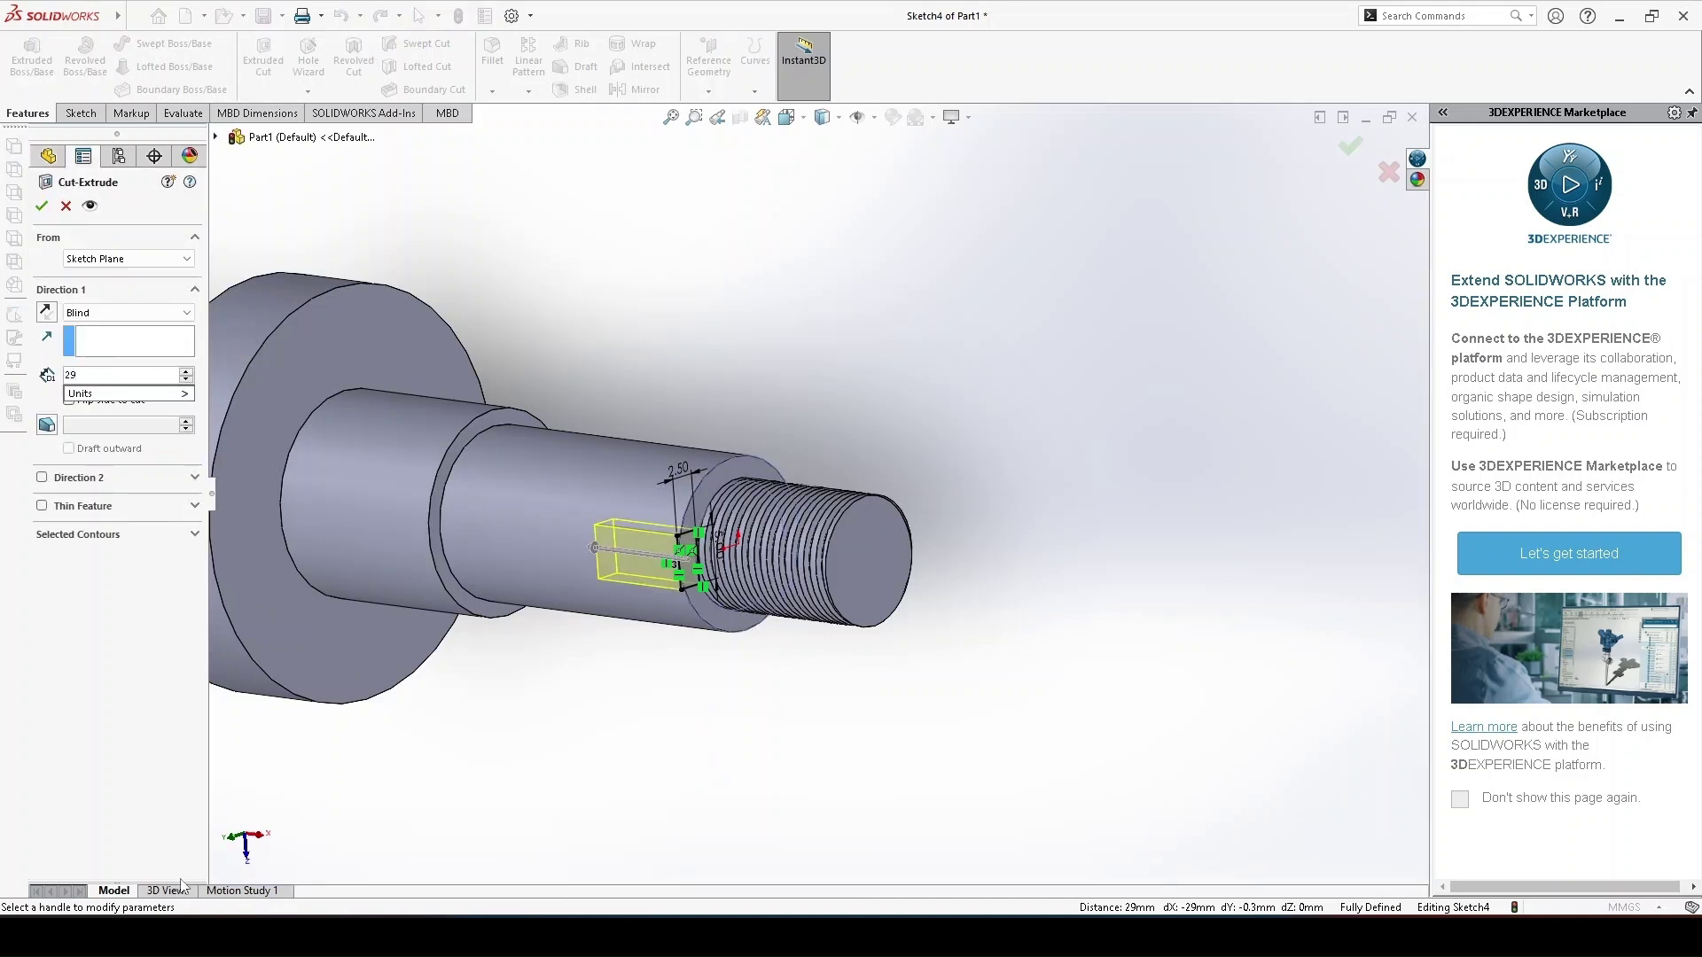
key(Return)
key(alt+Tab)
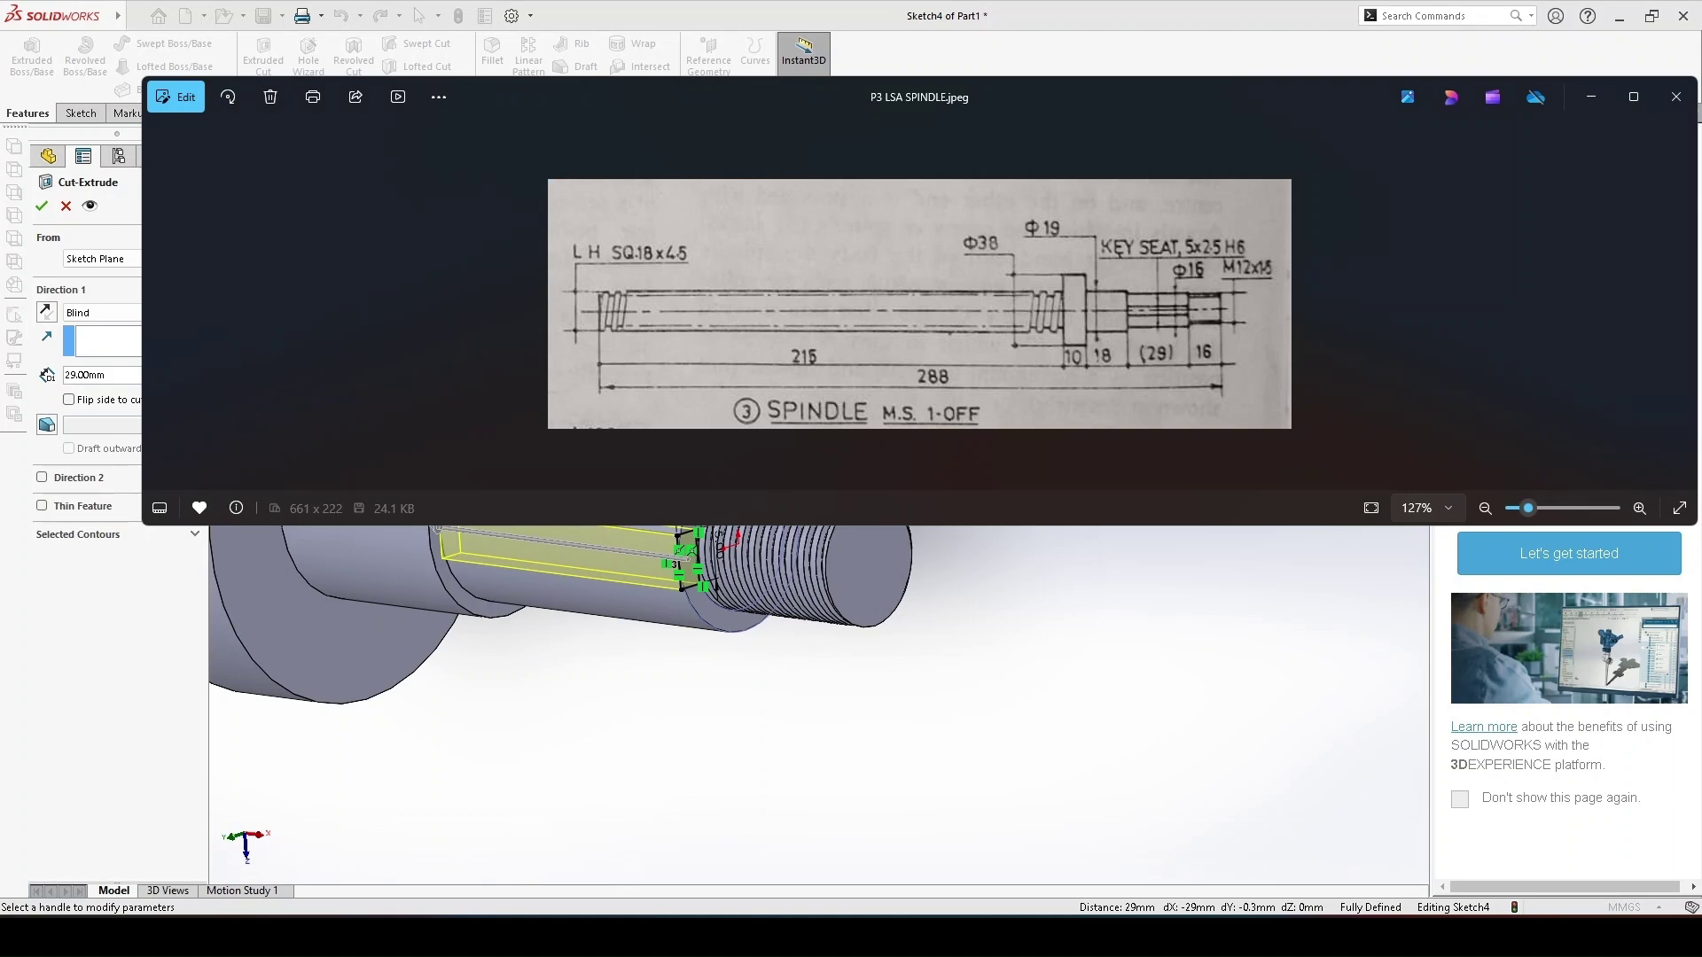
key(alt+Tab)
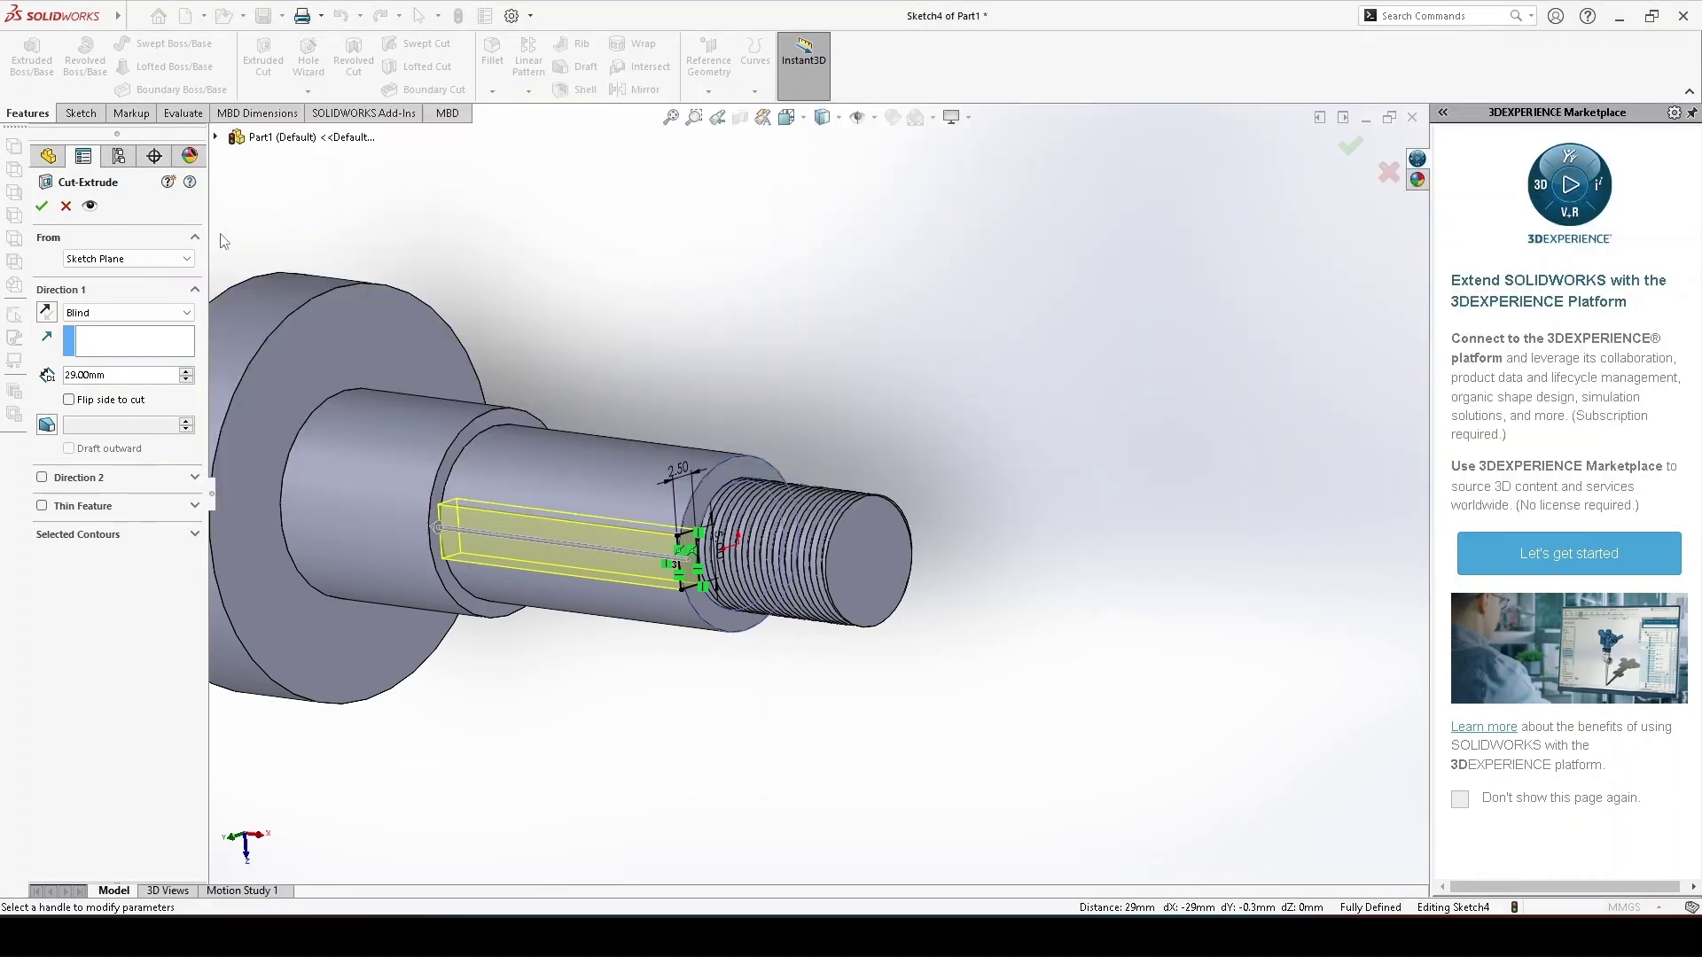
key(Return)
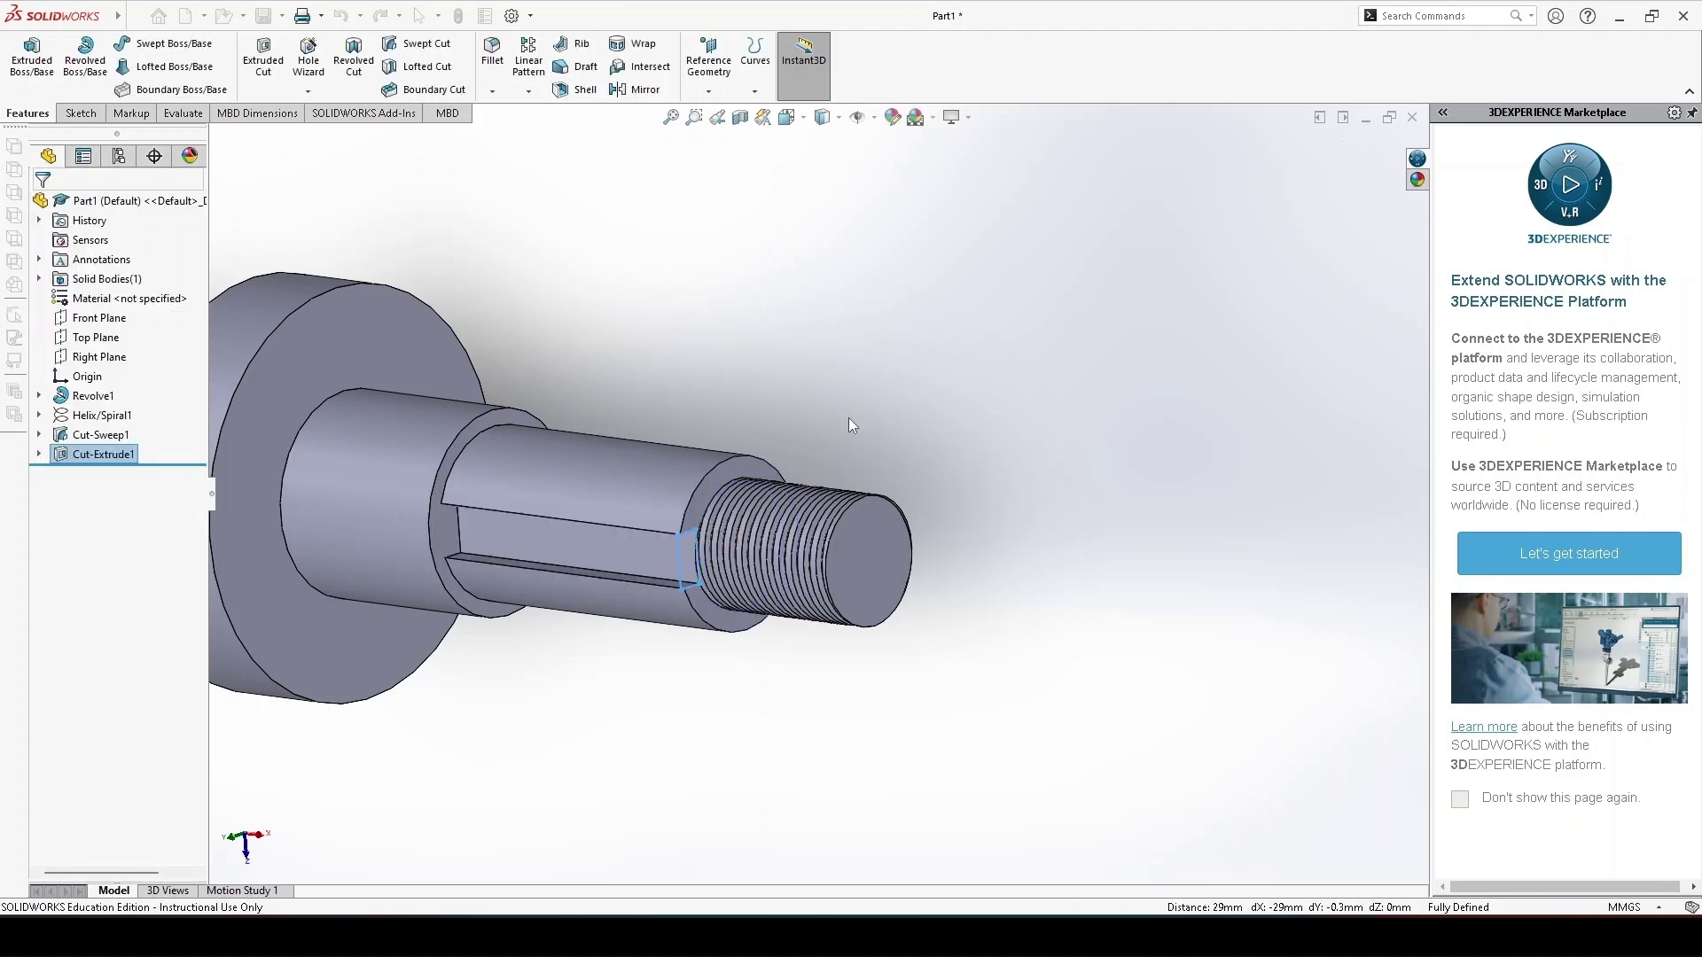
Step: Orbit and zoom around the spindle to inspect the threaded end and keyseat shoulder
scroll(681, 592, down, 2)
mouse_move(680, 592)
middle_down()
mouse_move(736, 564)
mouse_move(1076, 564)
mouse_move(1136, 475)
mouse_move(1268, 419)
middle_up()
scroll(1087, 481, down, 2)
scroll(988, 487, down, 2)
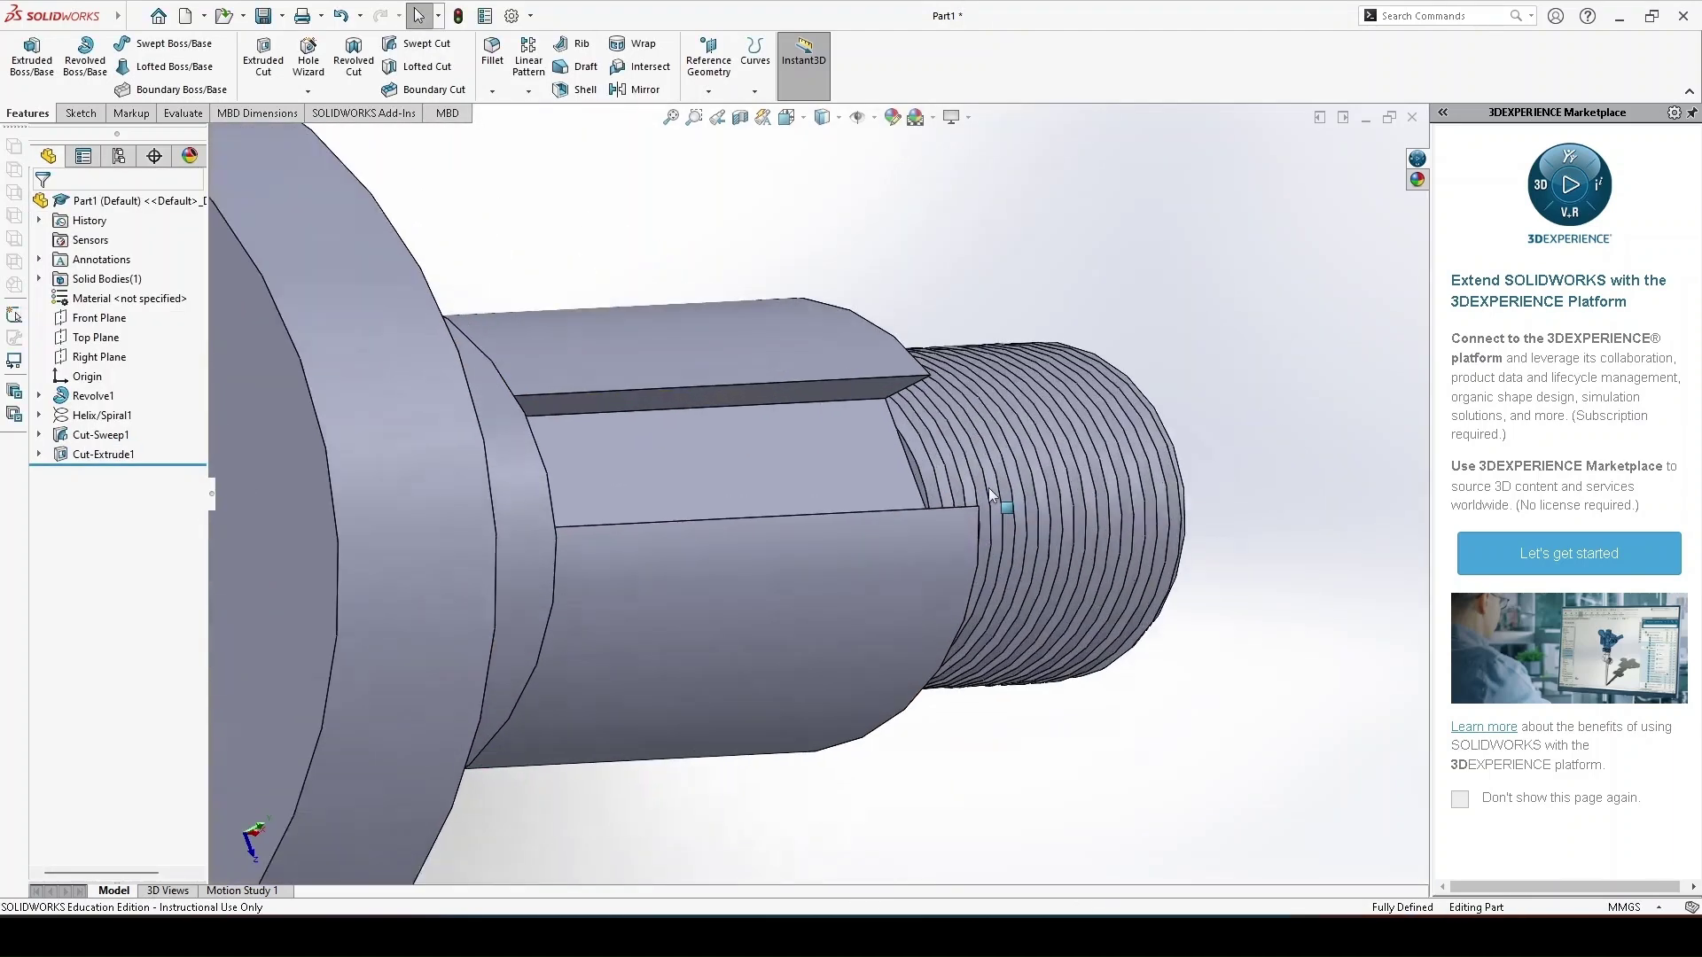
scroll(815, 469, down, 3)
scroll(1062, 559, up, 3)
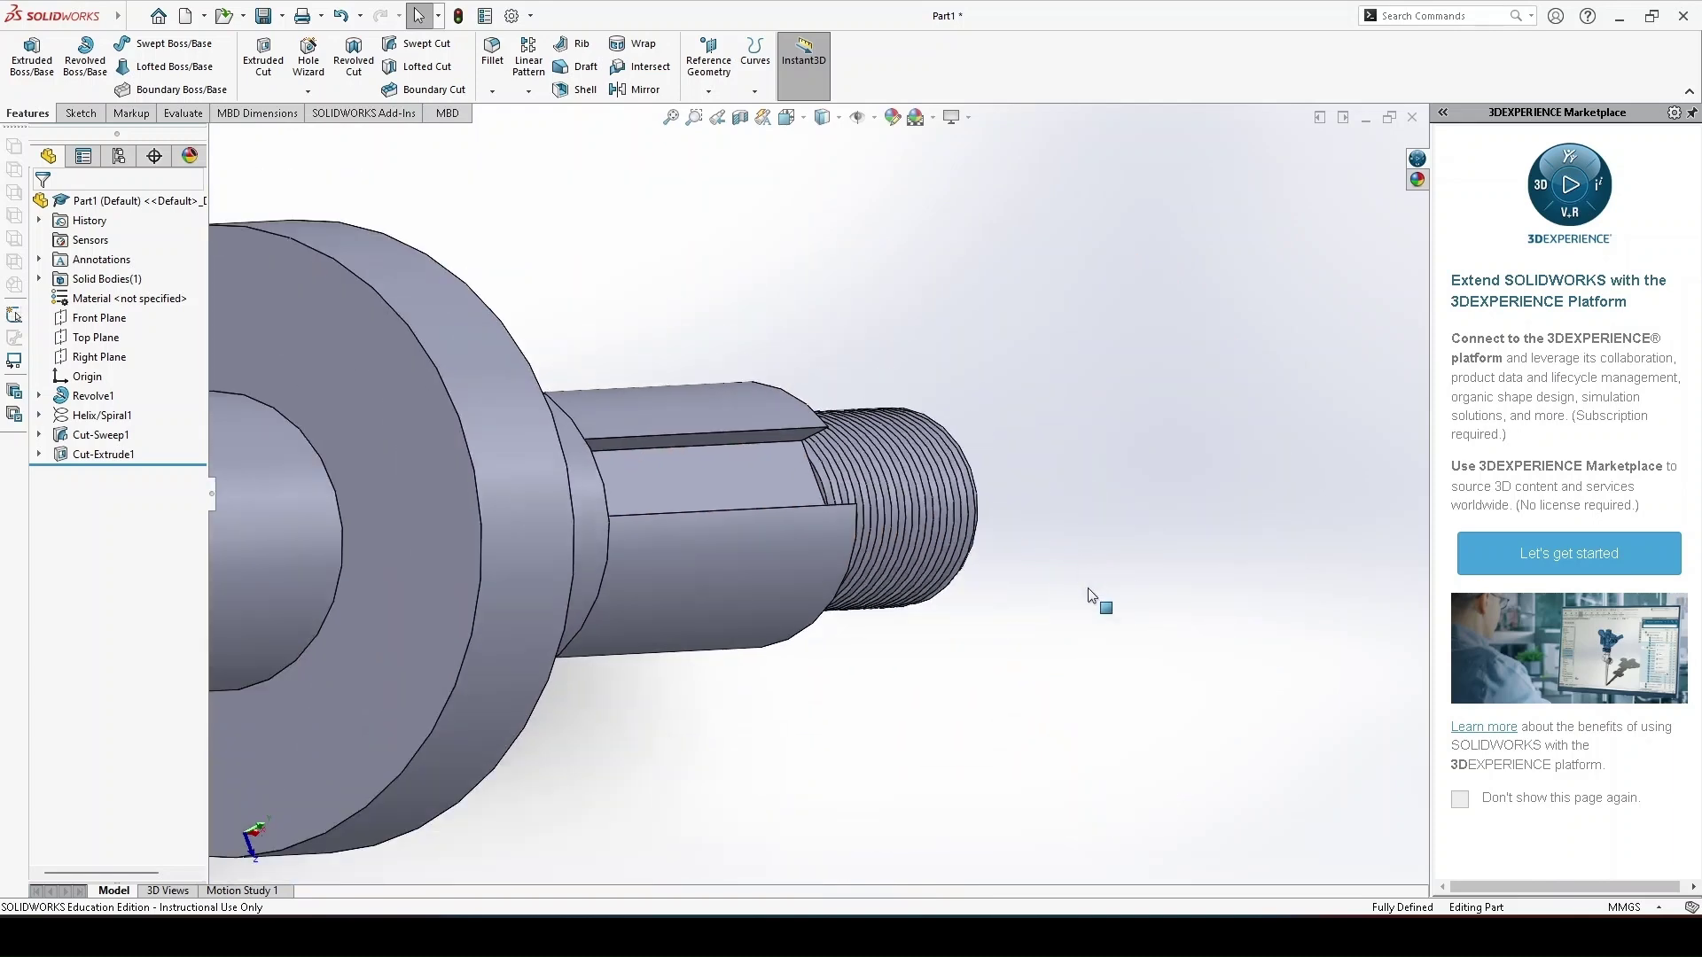
mouse_move(1095, 596)
middle_down()
mouse_move(912, 638)
mouse_move(1186, 604)
middle_up()
scroll(1183, 602, up, 4)
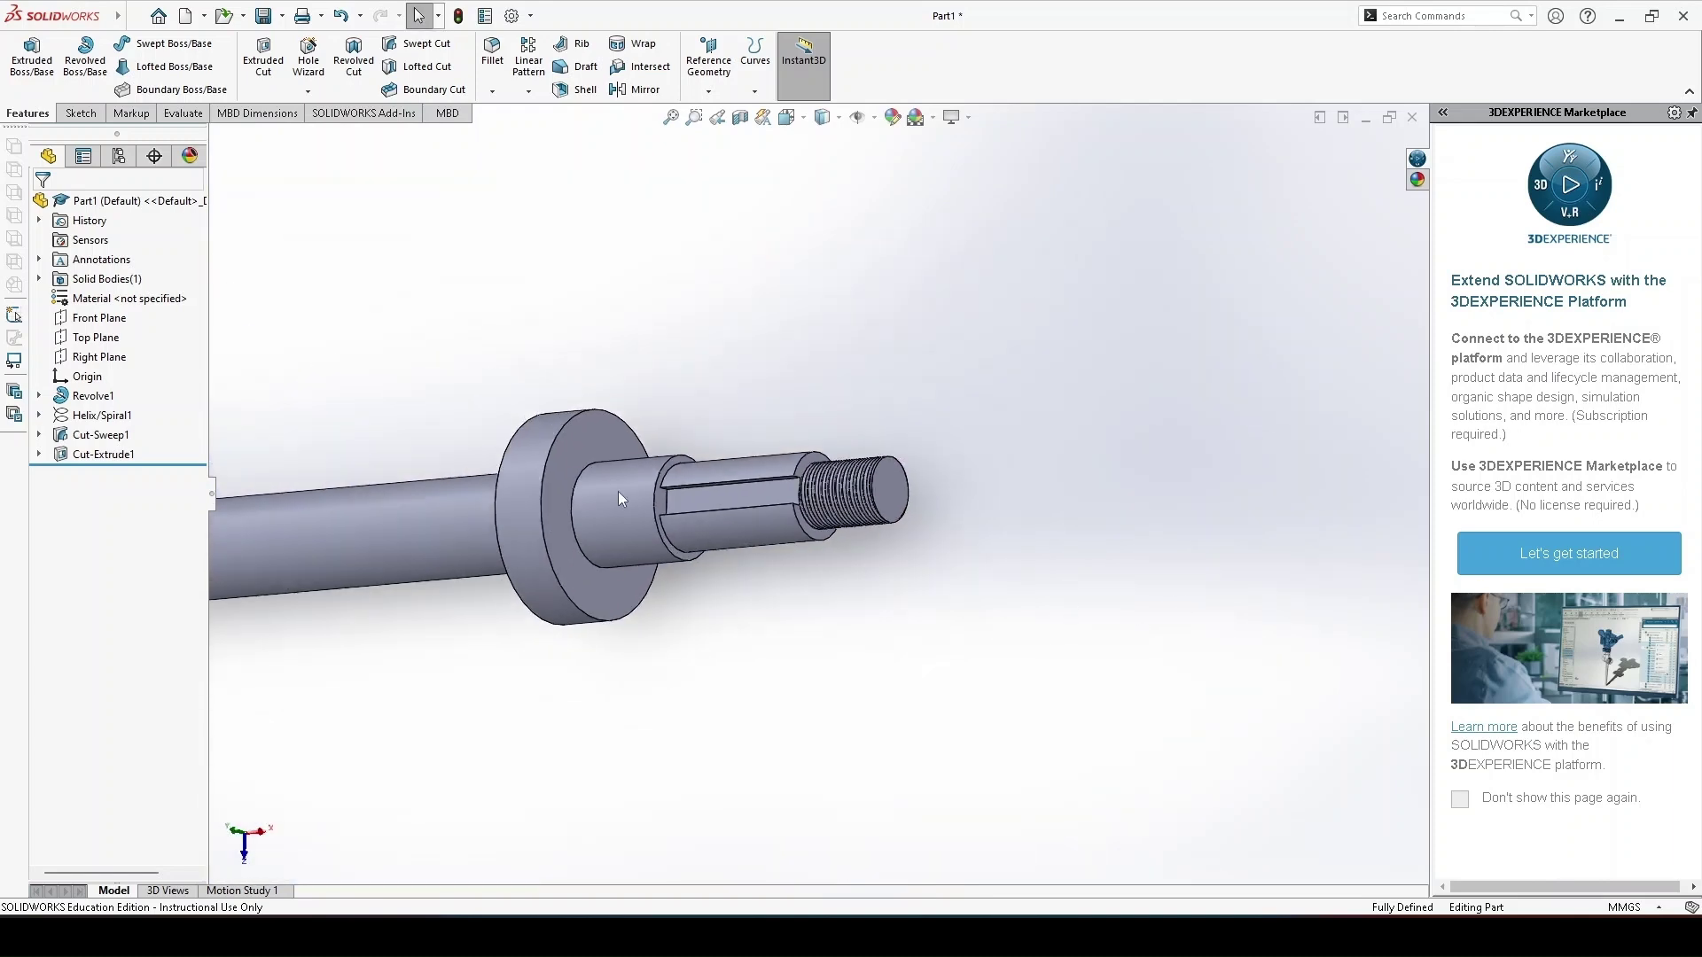
scroll(1142, 598, up, 3)
scroll(491, 514, down, 1)
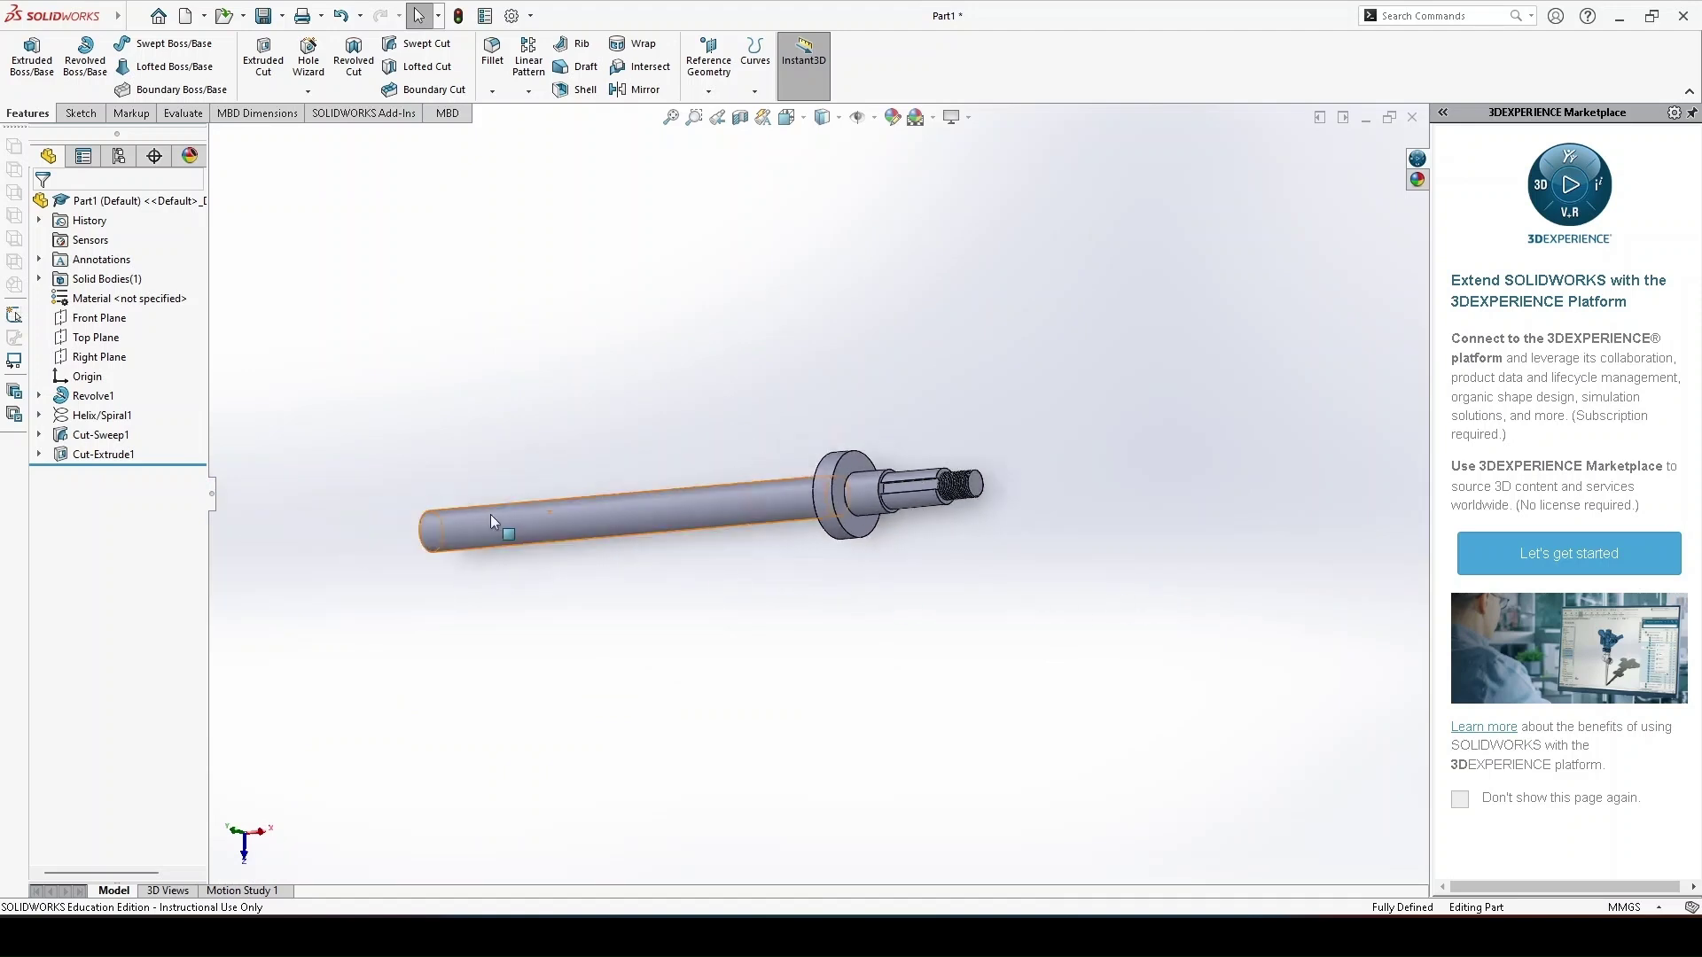
scroll(476, 530, down, 3)
scroll(475, 530, up, 3)
scroll(592, 587, up, 1)
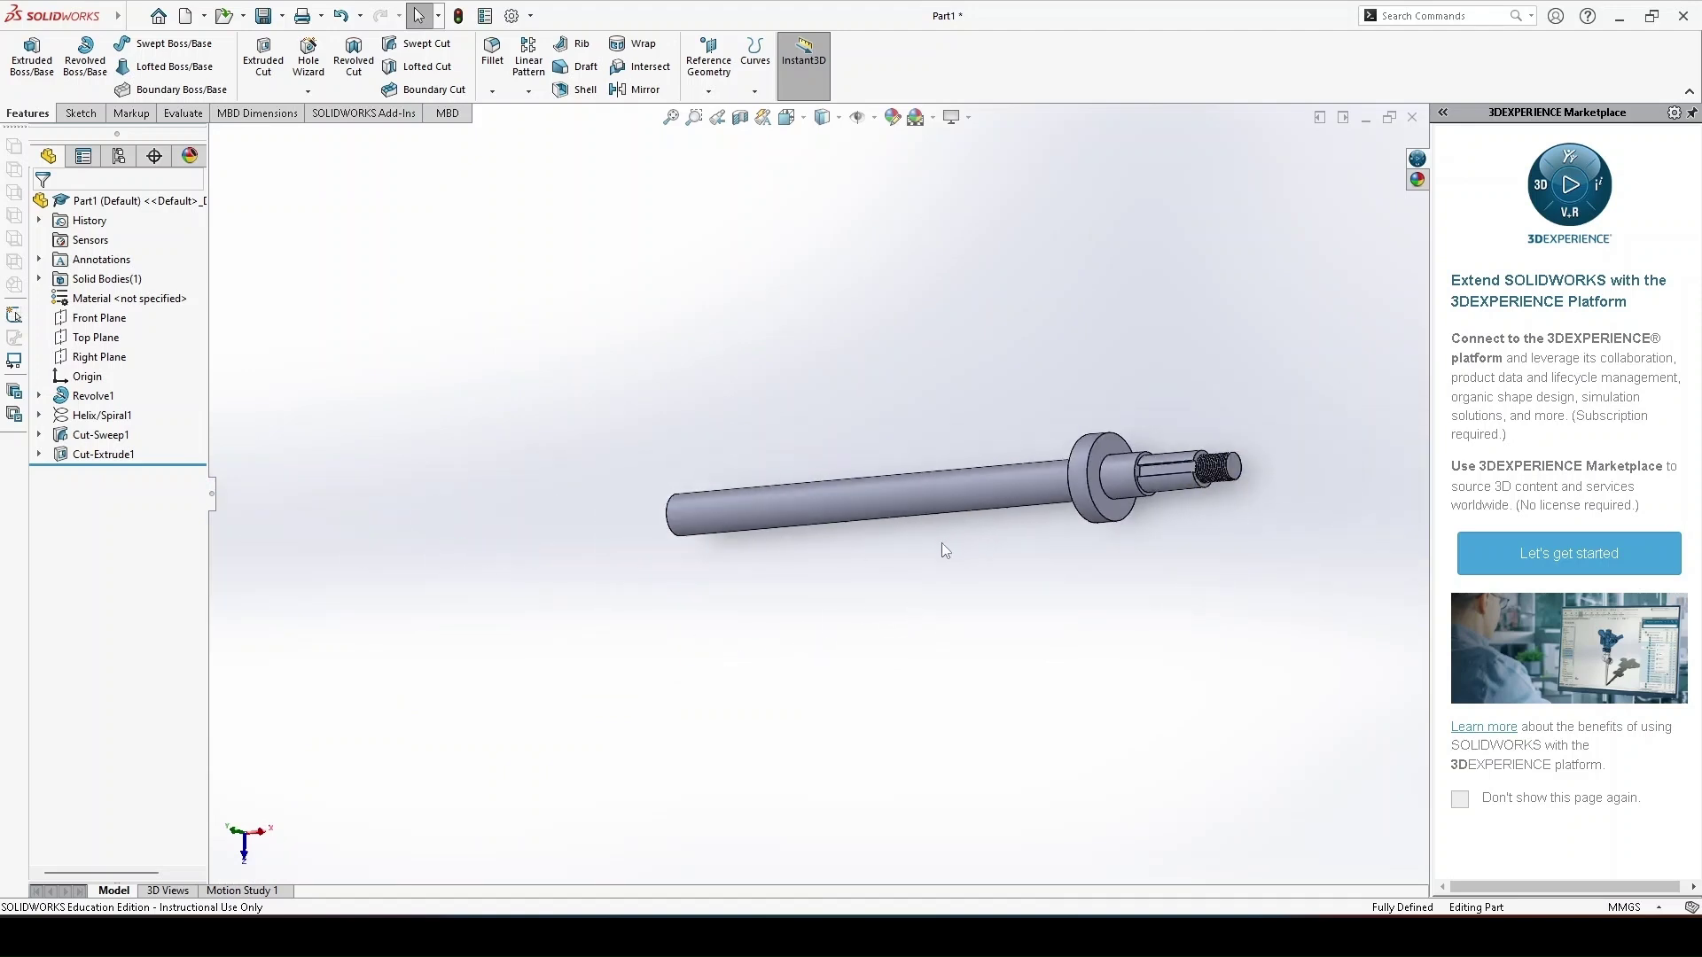
Step: Rotate the shaft slightly and zoom in on the plain far end of the long shaft
middle_drag(941, 549, 833, 523)
scroll(780, 508, down, 4)
scroll(828, 516, down, 2)
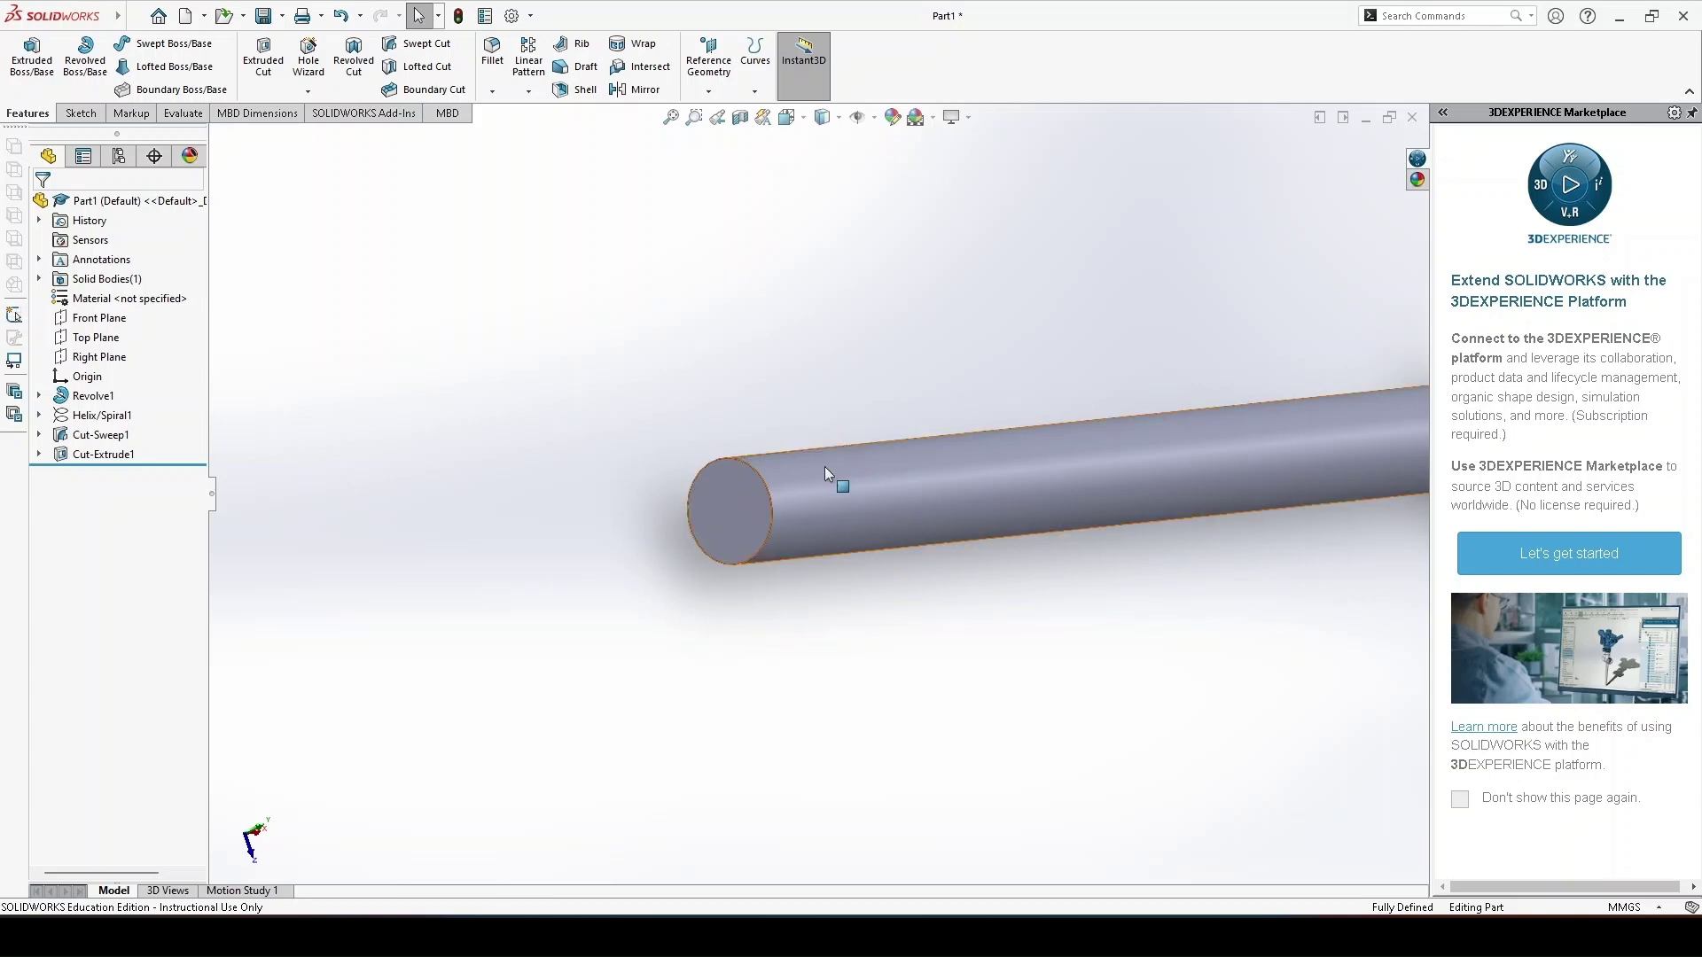
scroll(808, 482, down, 1)
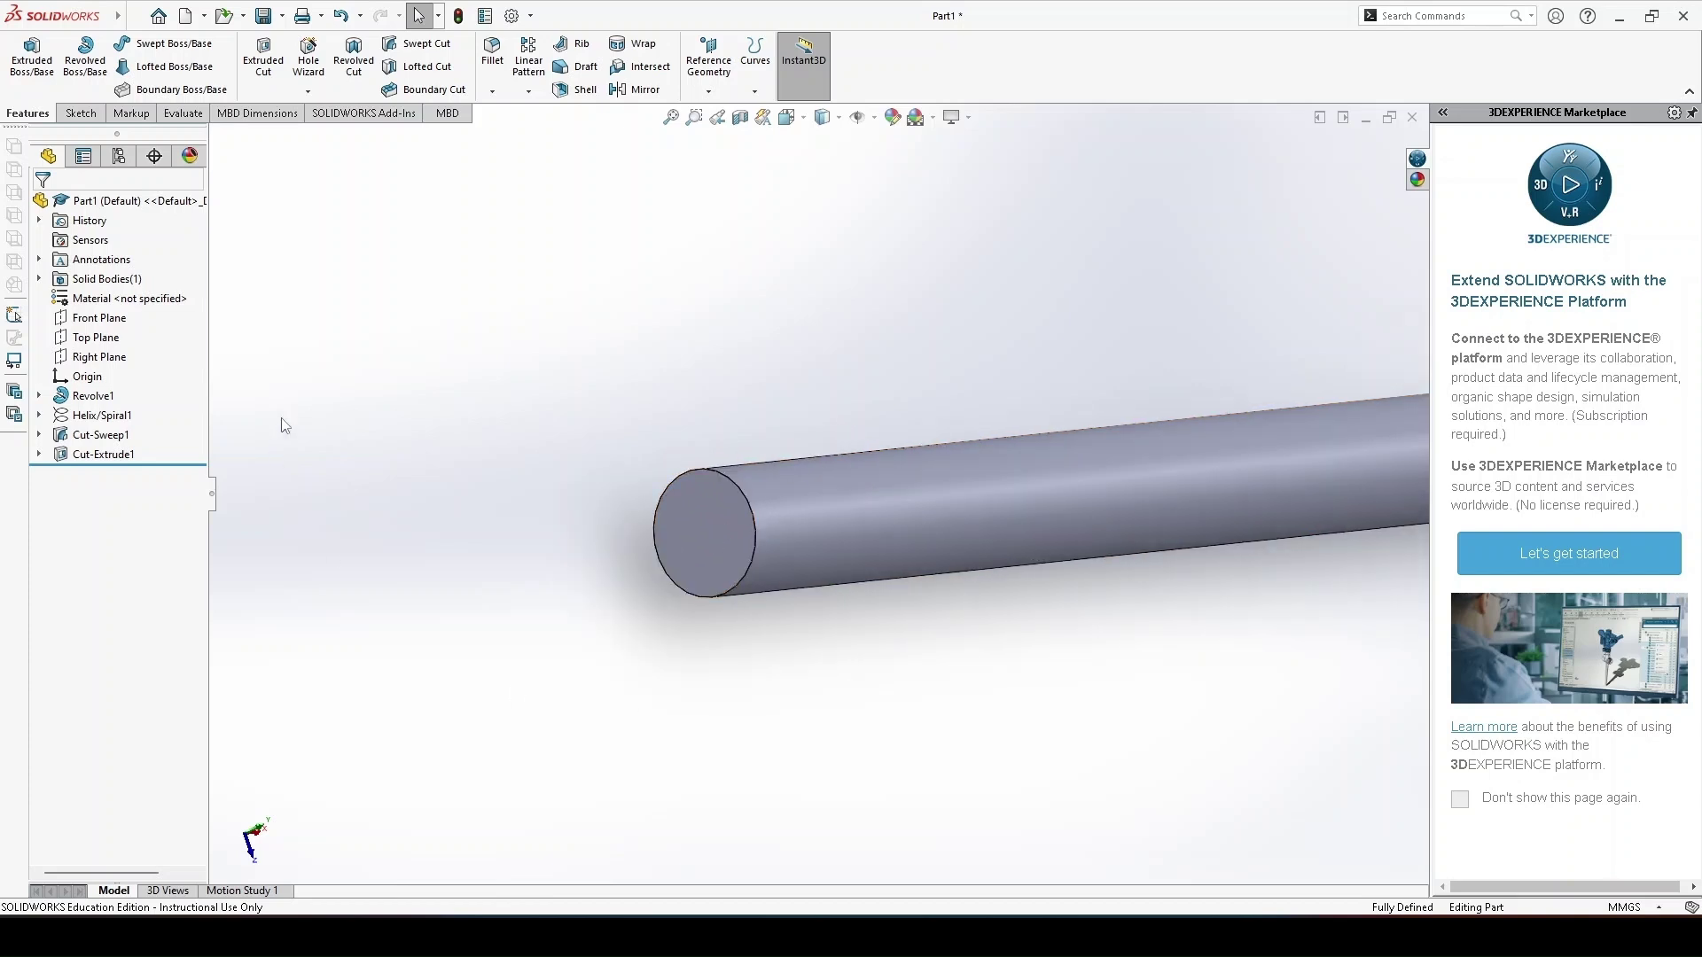
scroll(288, 554, up, 1)
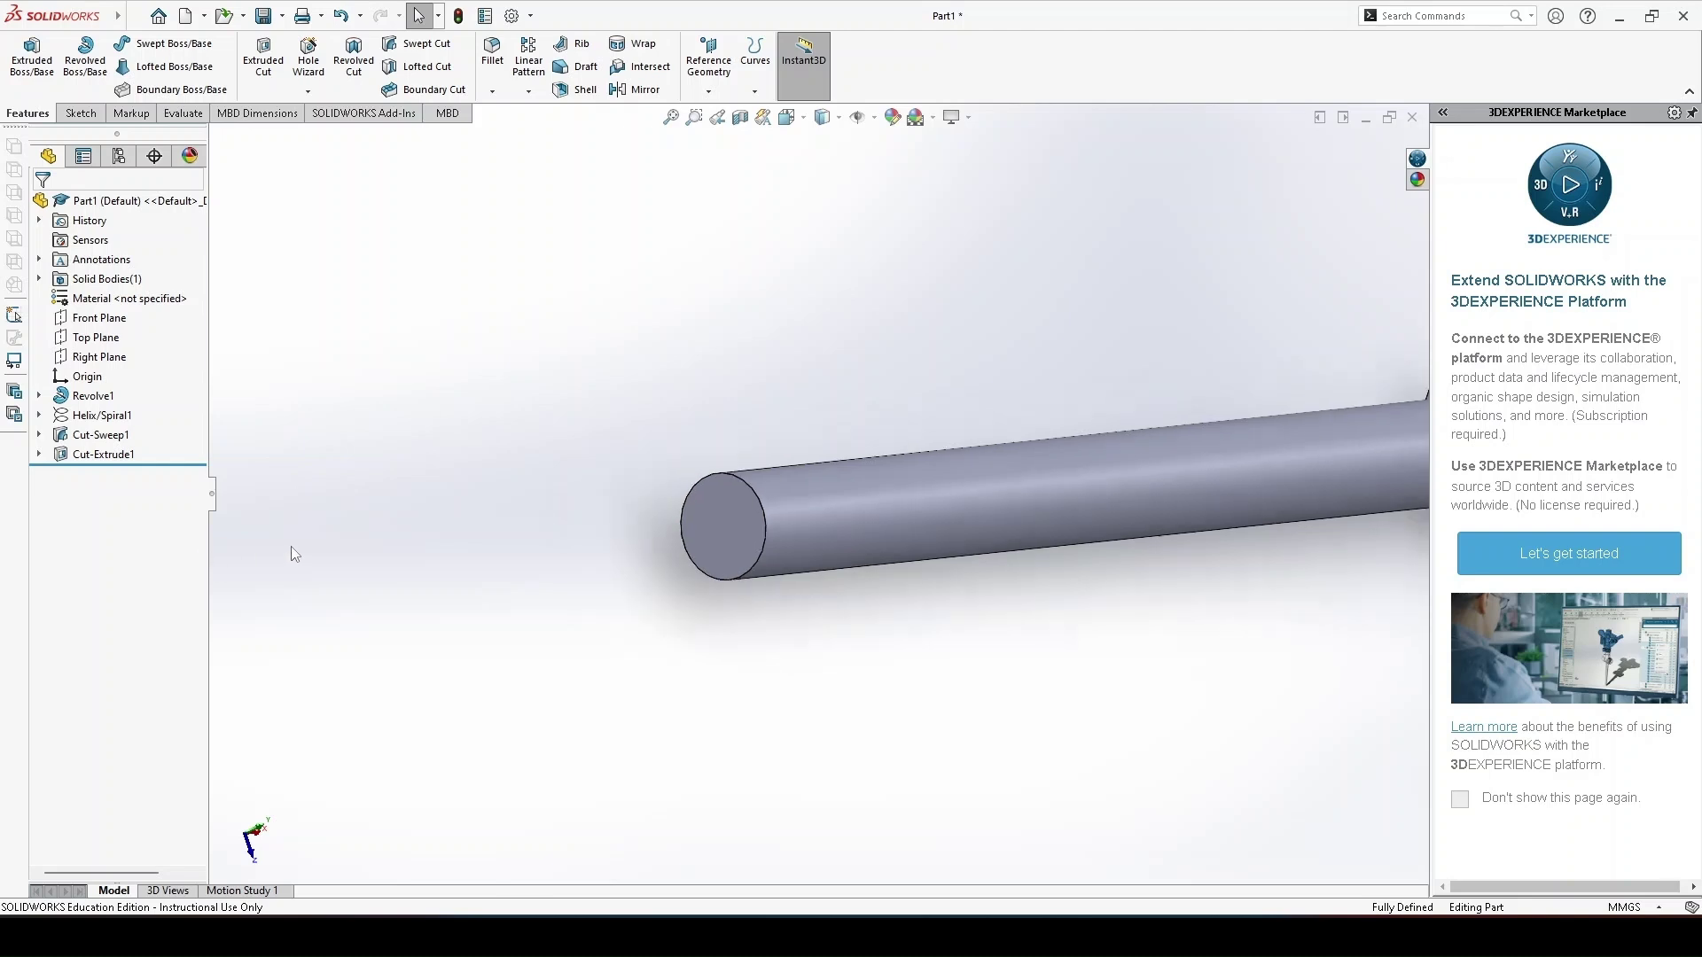
scroll(293, 551, up, 2)
scroll(808, 444, down, 2)
scroll(816, 482, down, 2)
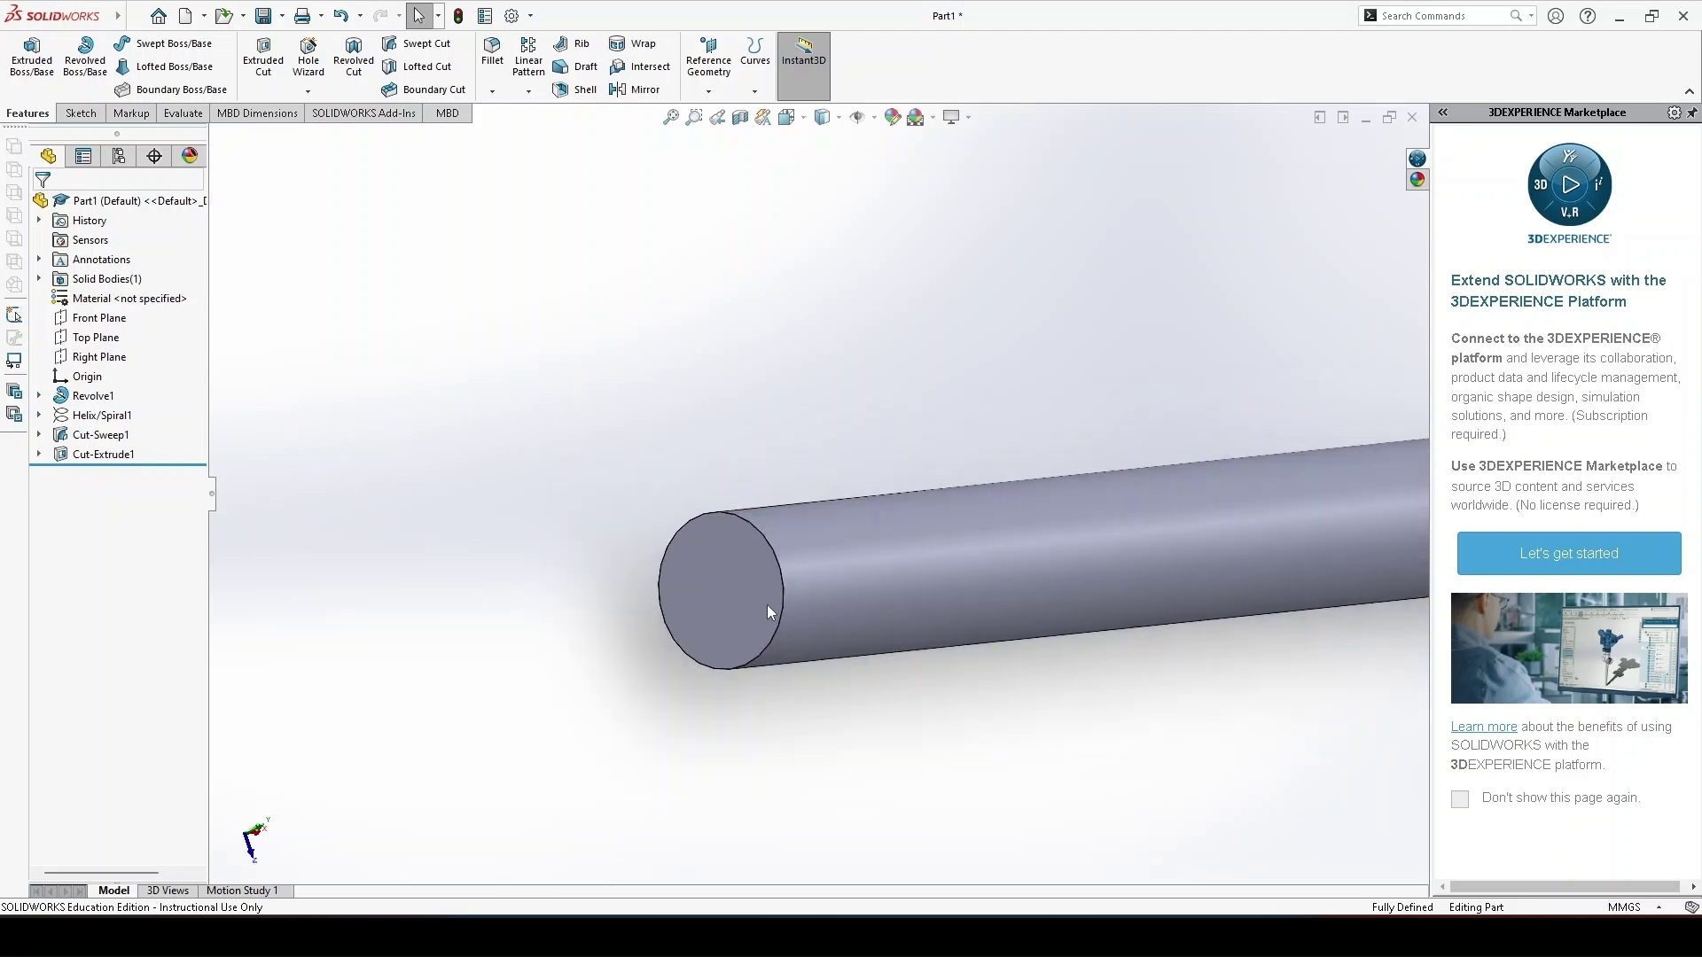
Step: Start a helix by sketching on the shaft's plain end face and converting its circular edge
click(755, 89)
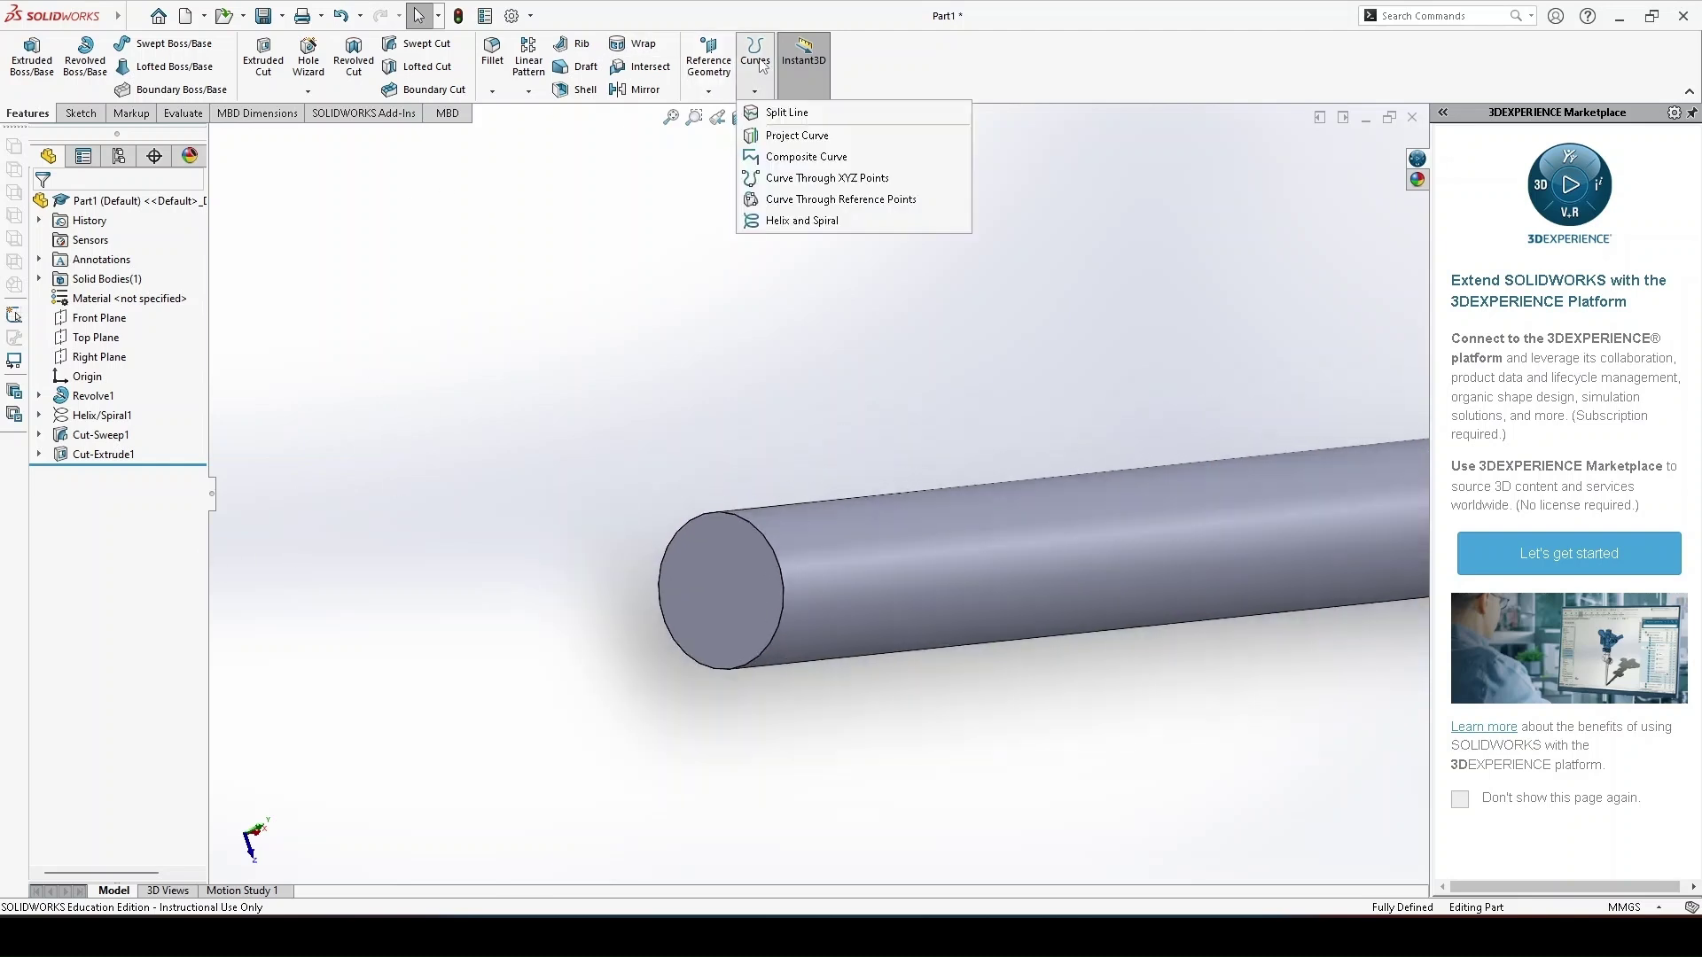
click(802, 221)
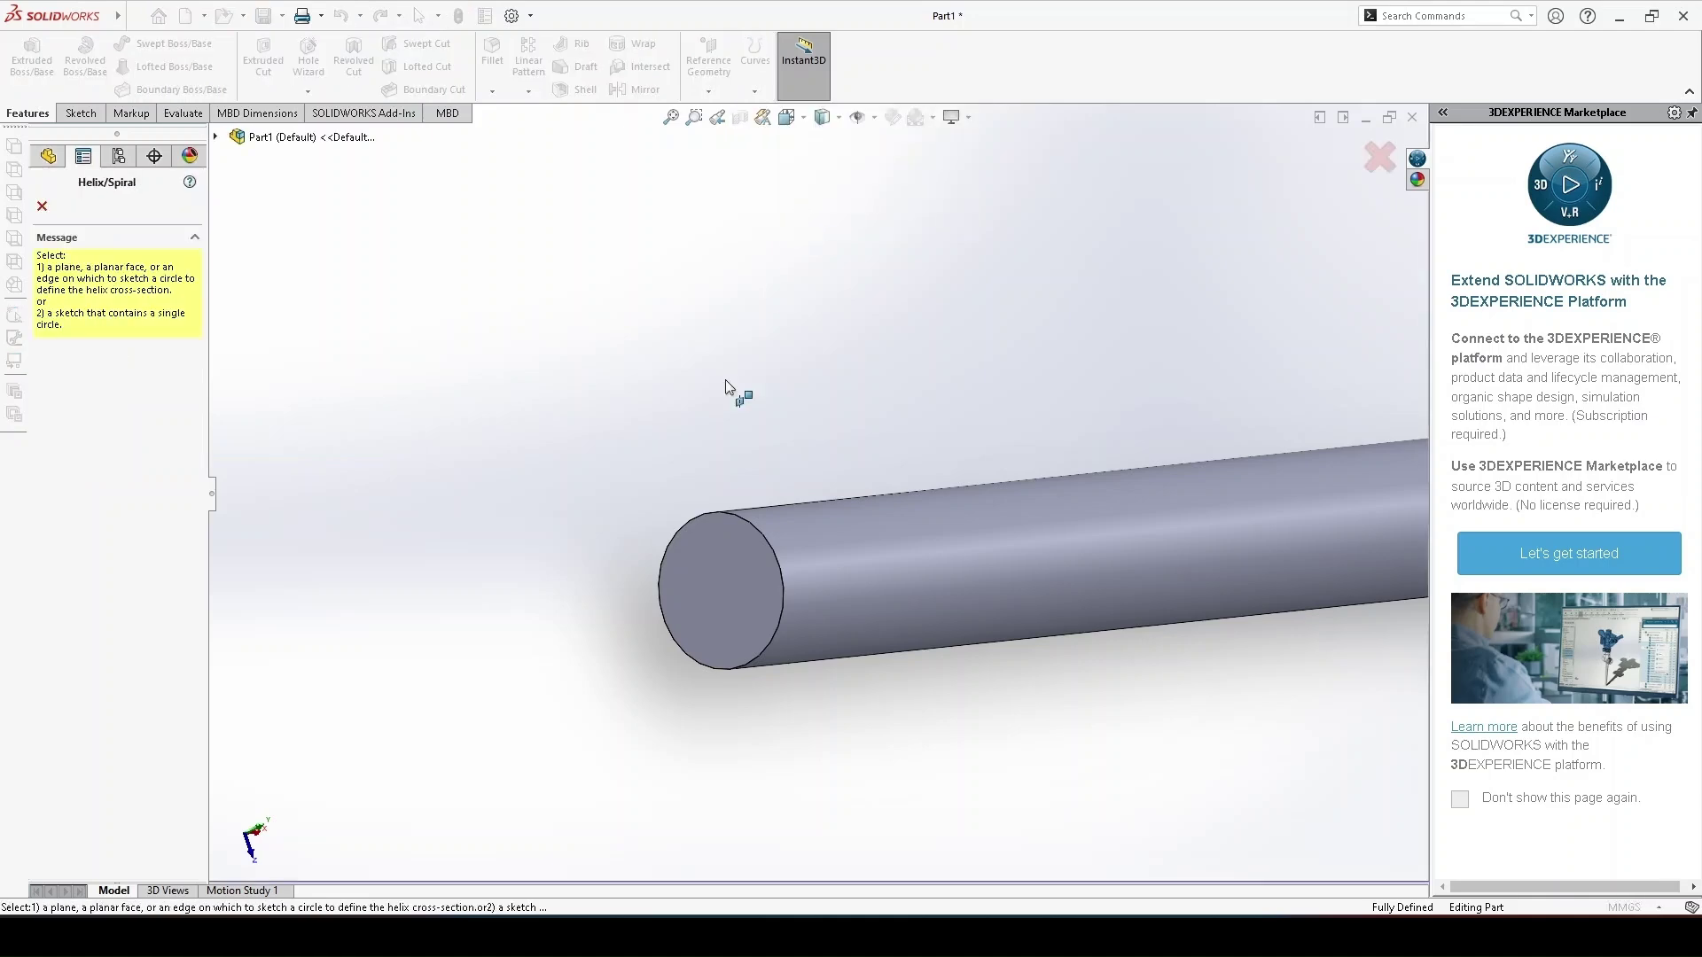
click(722, 582)
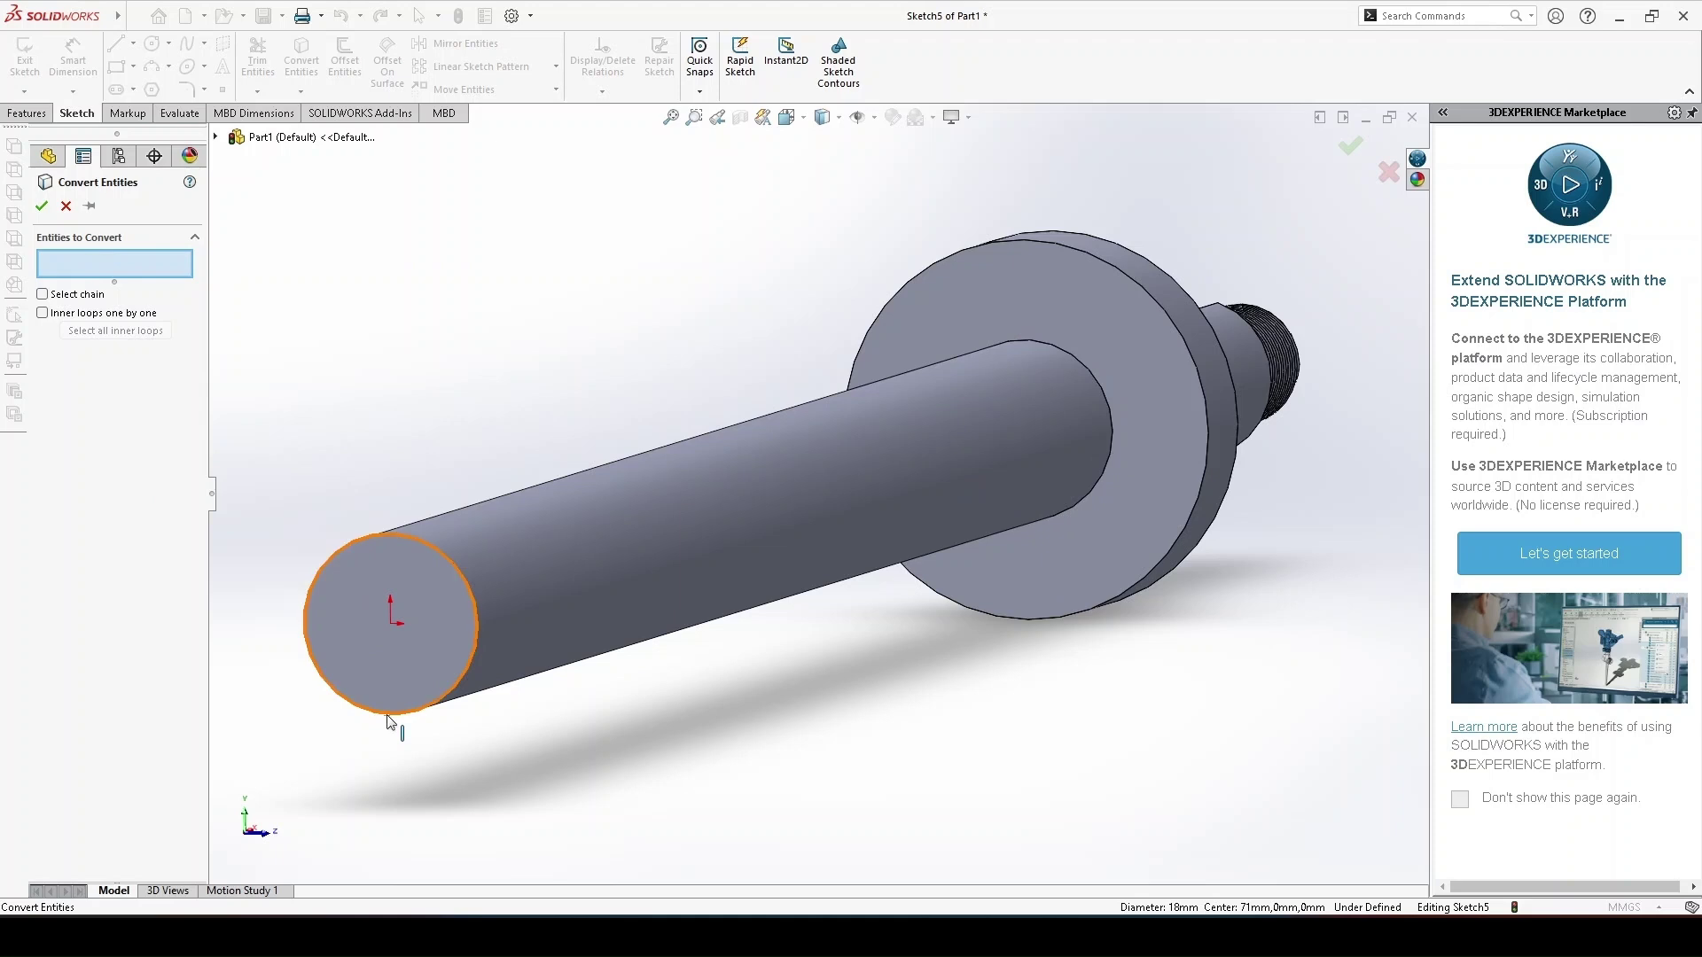
click(392, 718)
click(42, 207)
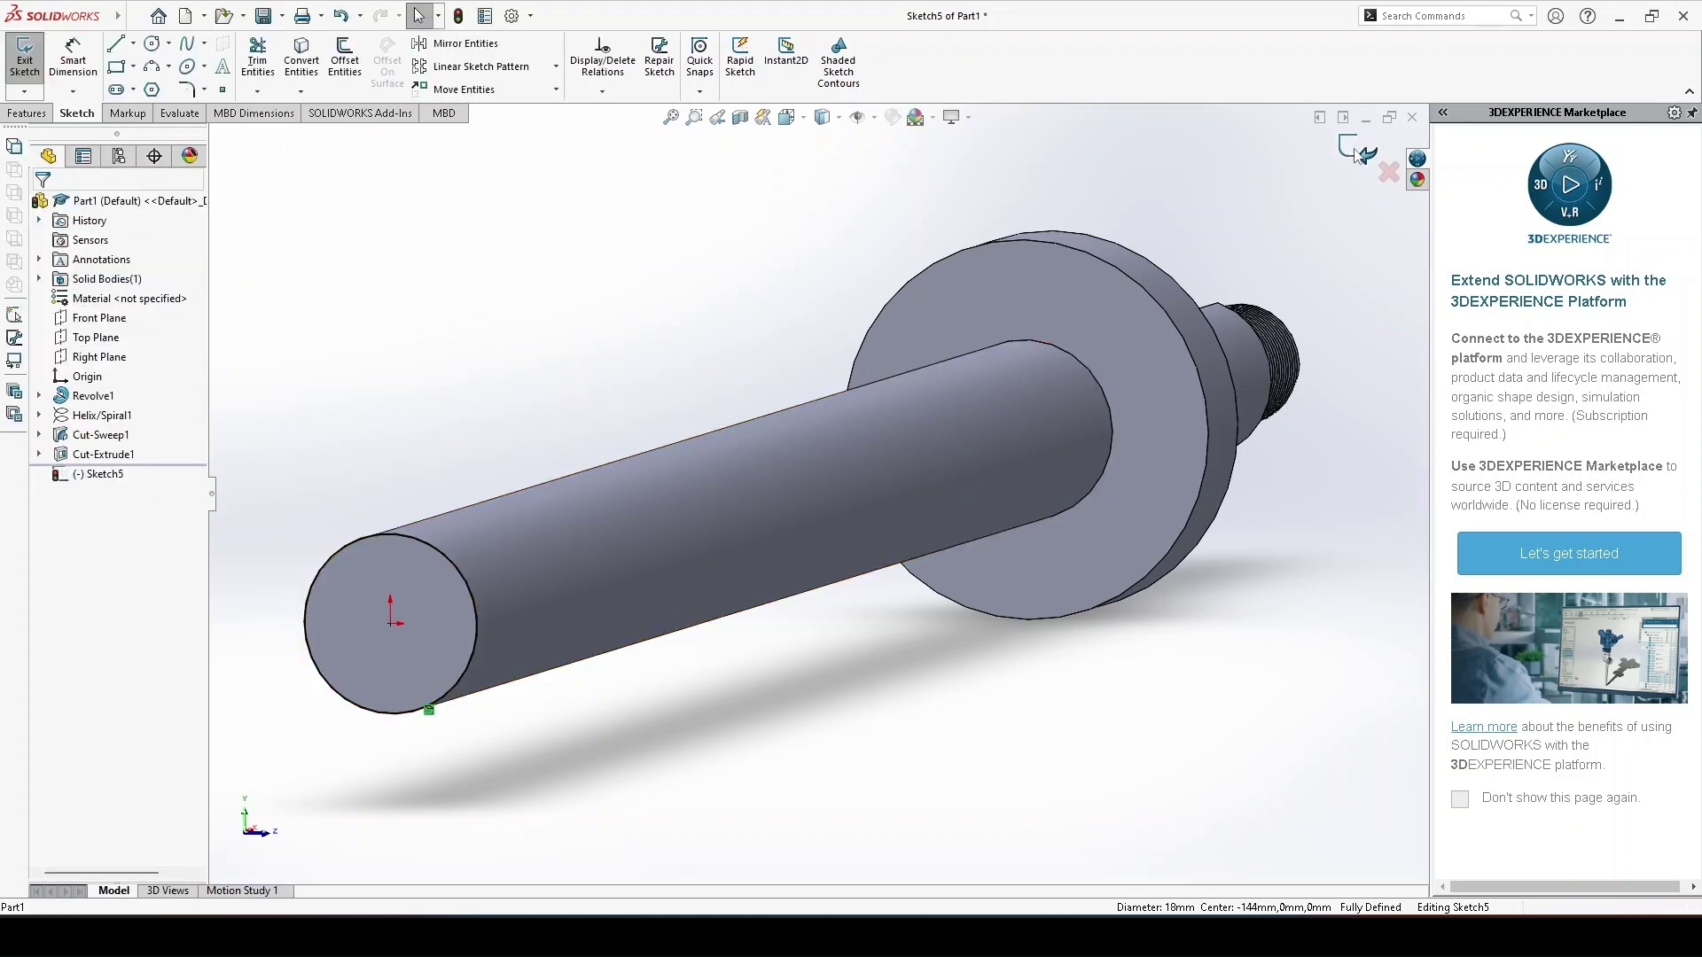
key(h)
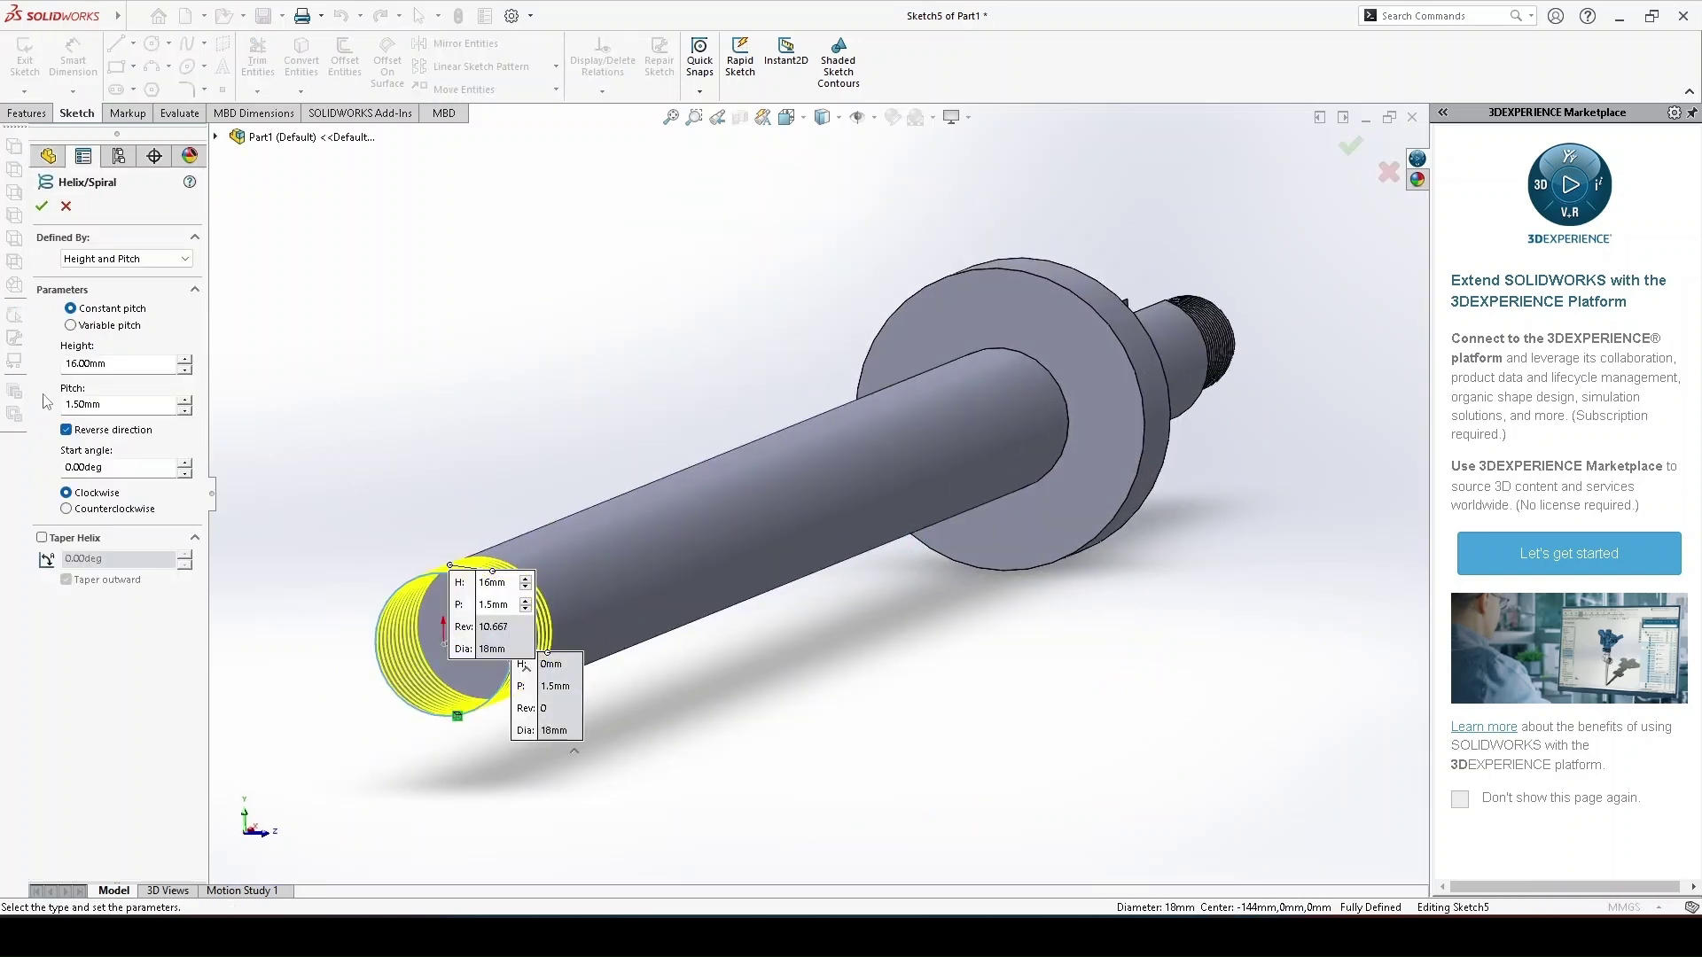
Step: Set the helix to 215 mm height, 4.5 mm pitch, counterclockwise, and confirm it
drag(121, 369, 61, 364)
text(215)
key(Tab)
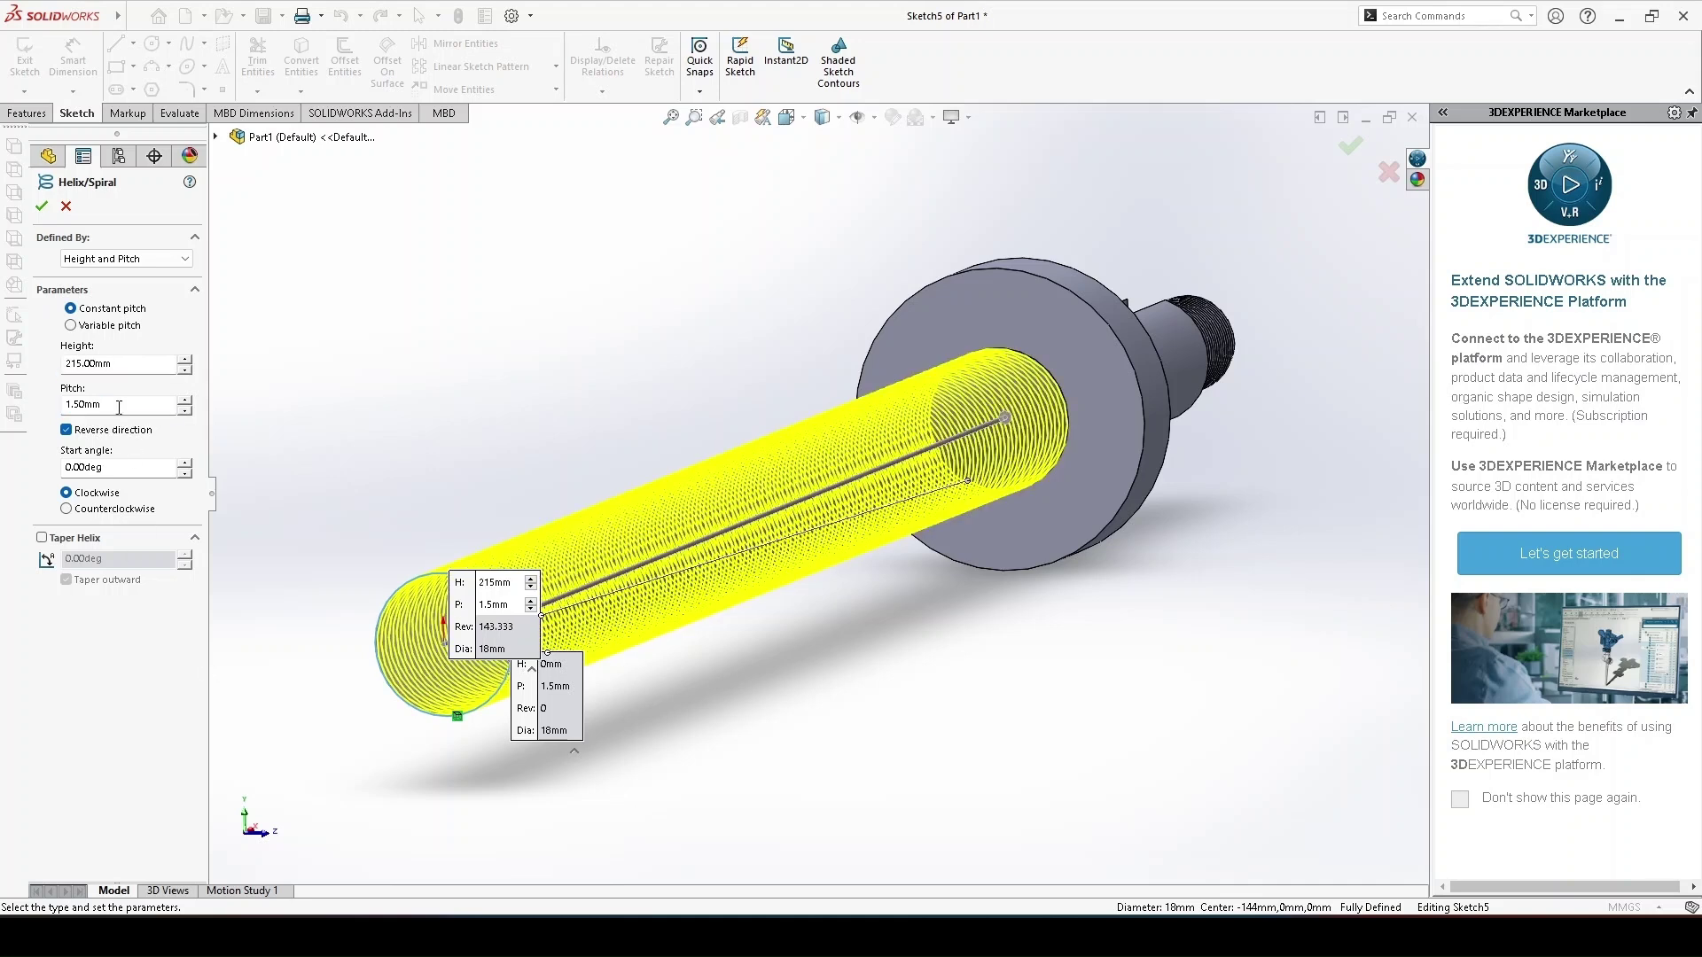
drag(119, 406, 62, 406)
text(4.5)
click(97, 508)
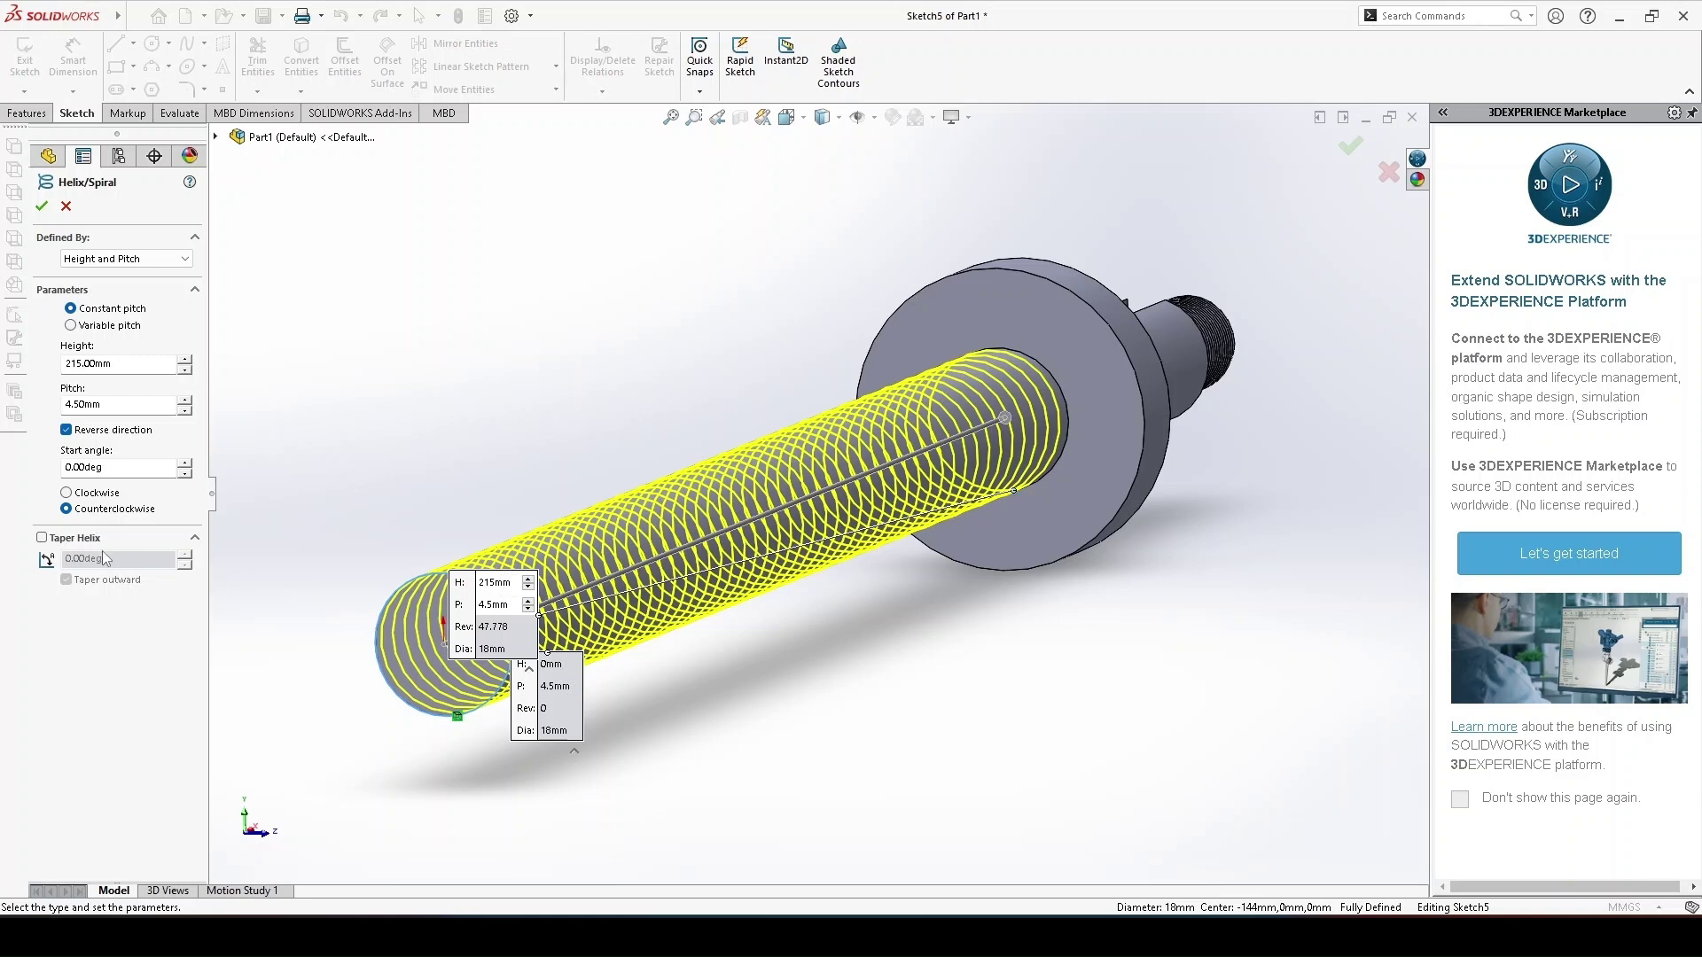
click(41, 206)
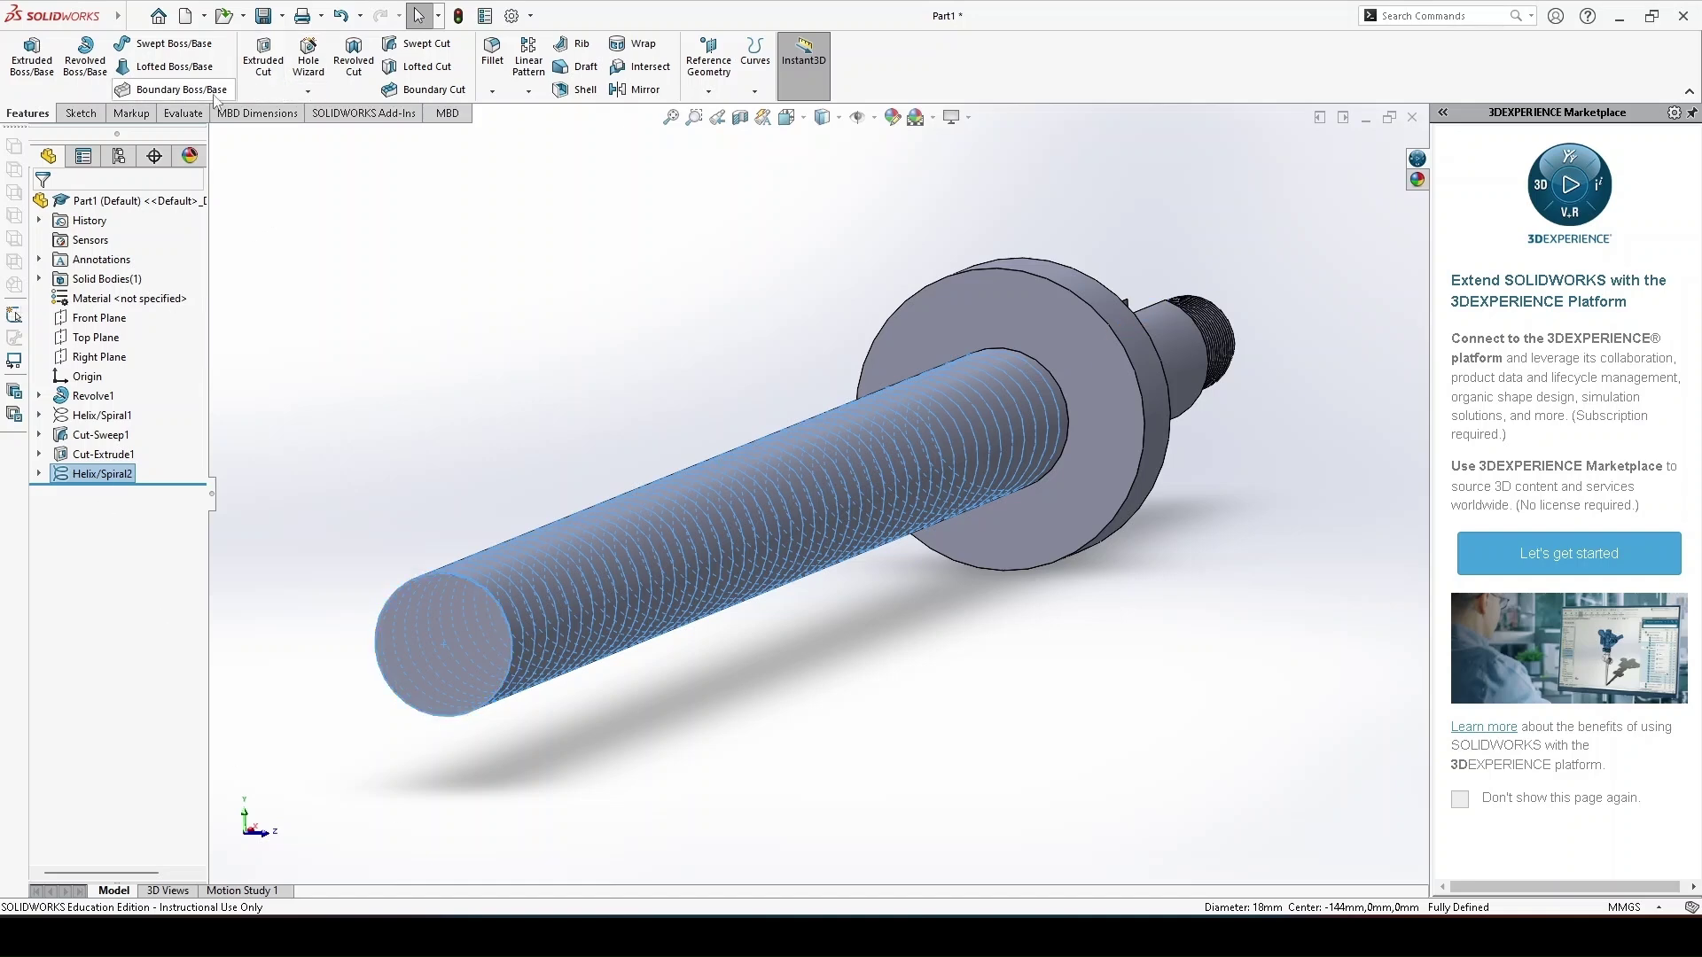
Step: Sketch a small rectangle on Top Plane at the shaft's lower-left edge
click(93, 339)
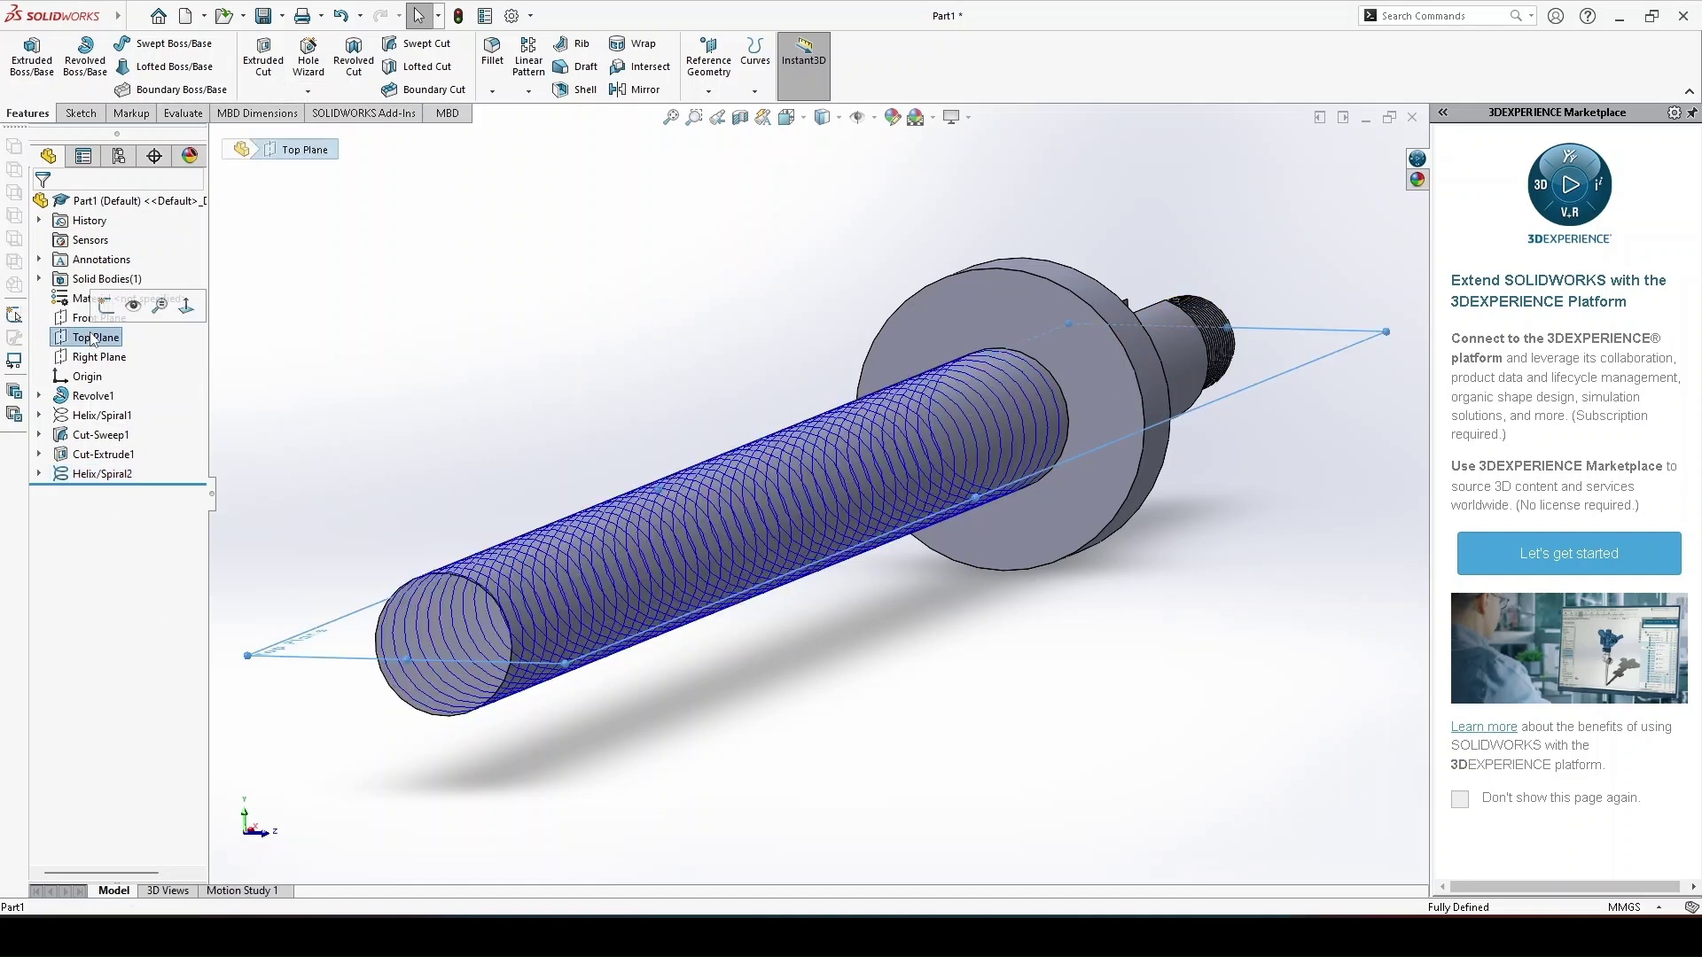
click(105, 301)
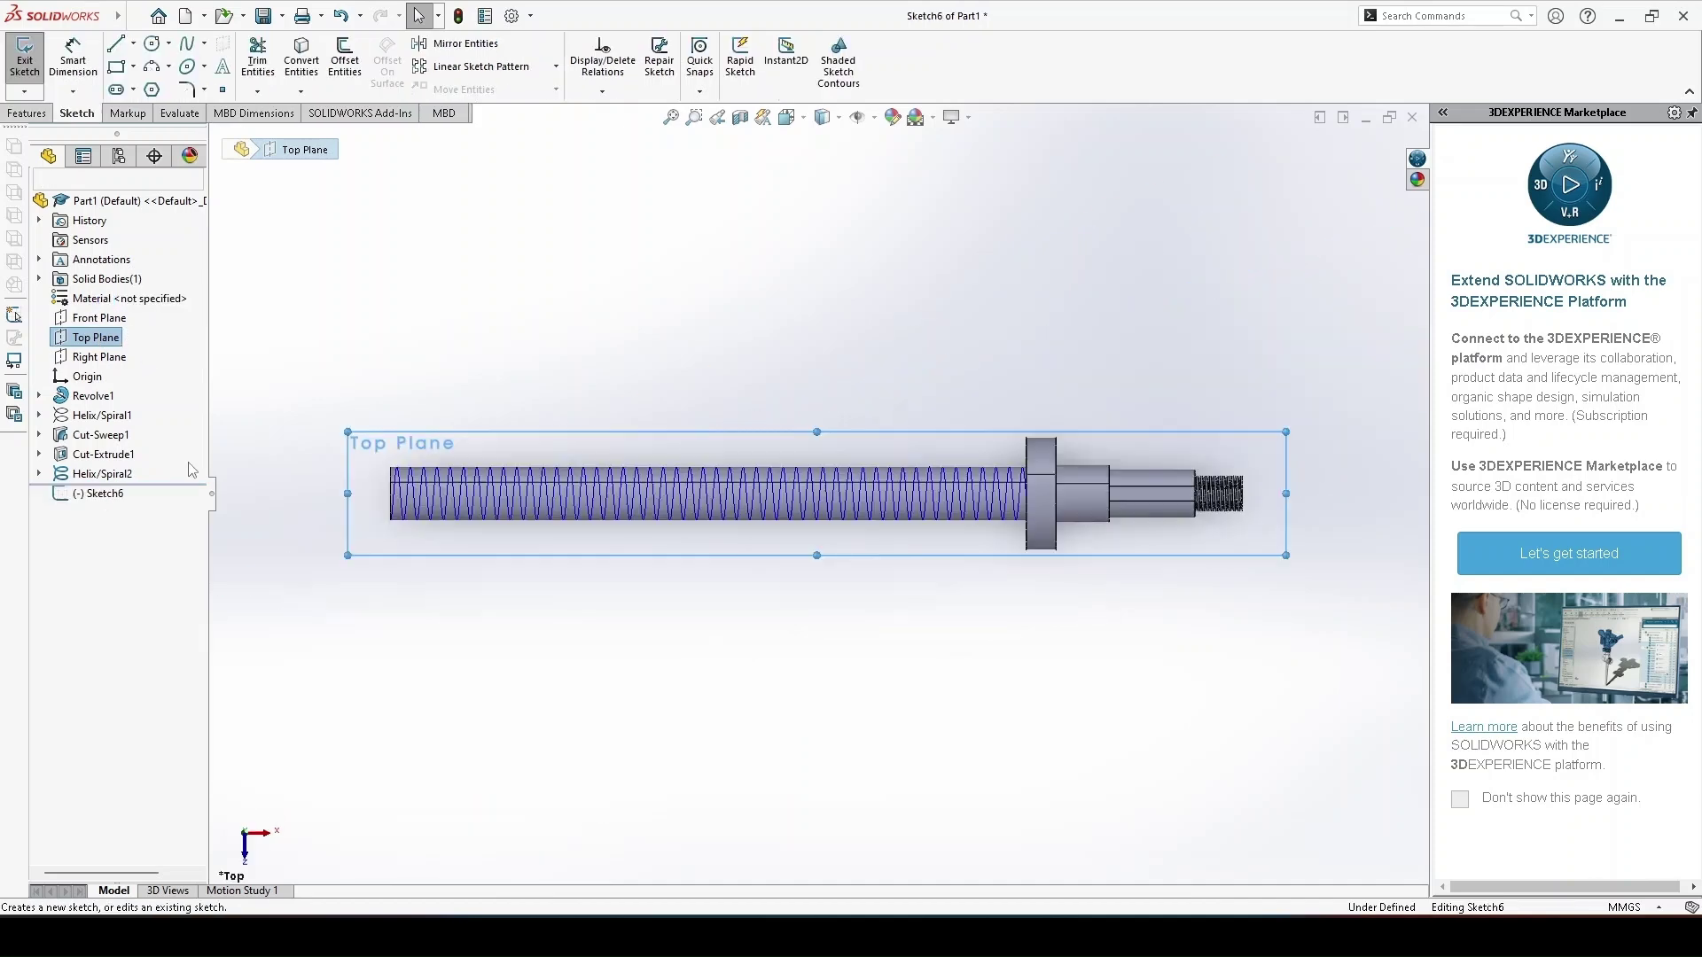
scroll(528, 532, down, 2)
scroll(528, 531, down, 4)
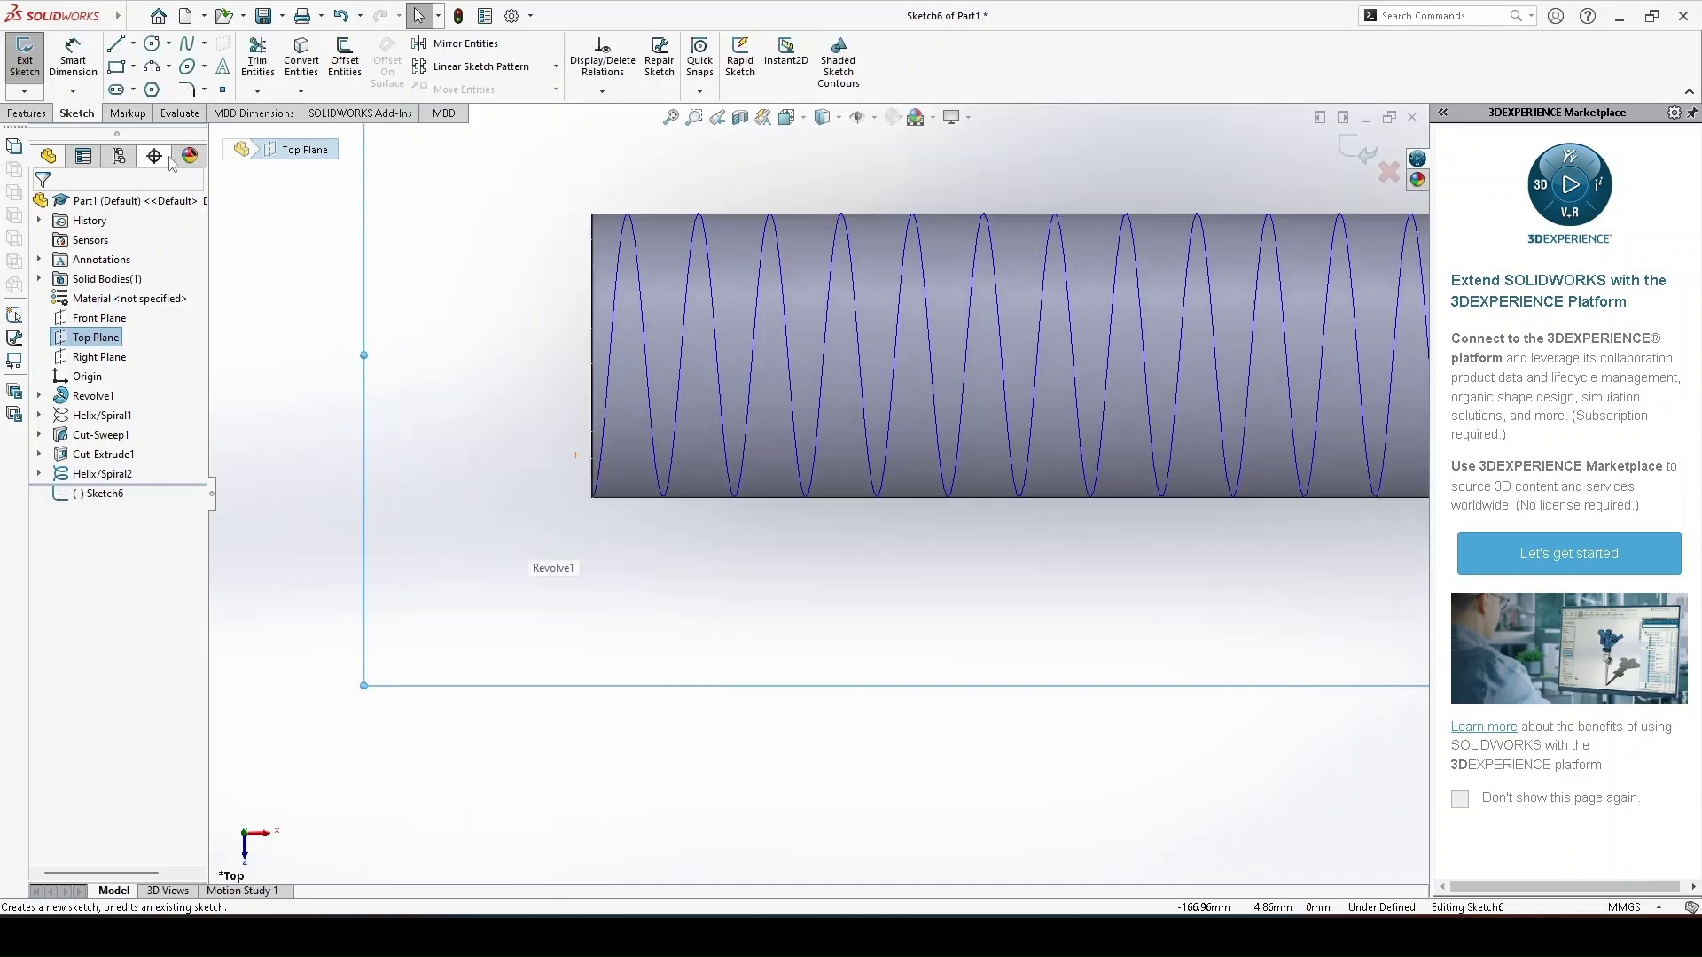
click(116, 66)
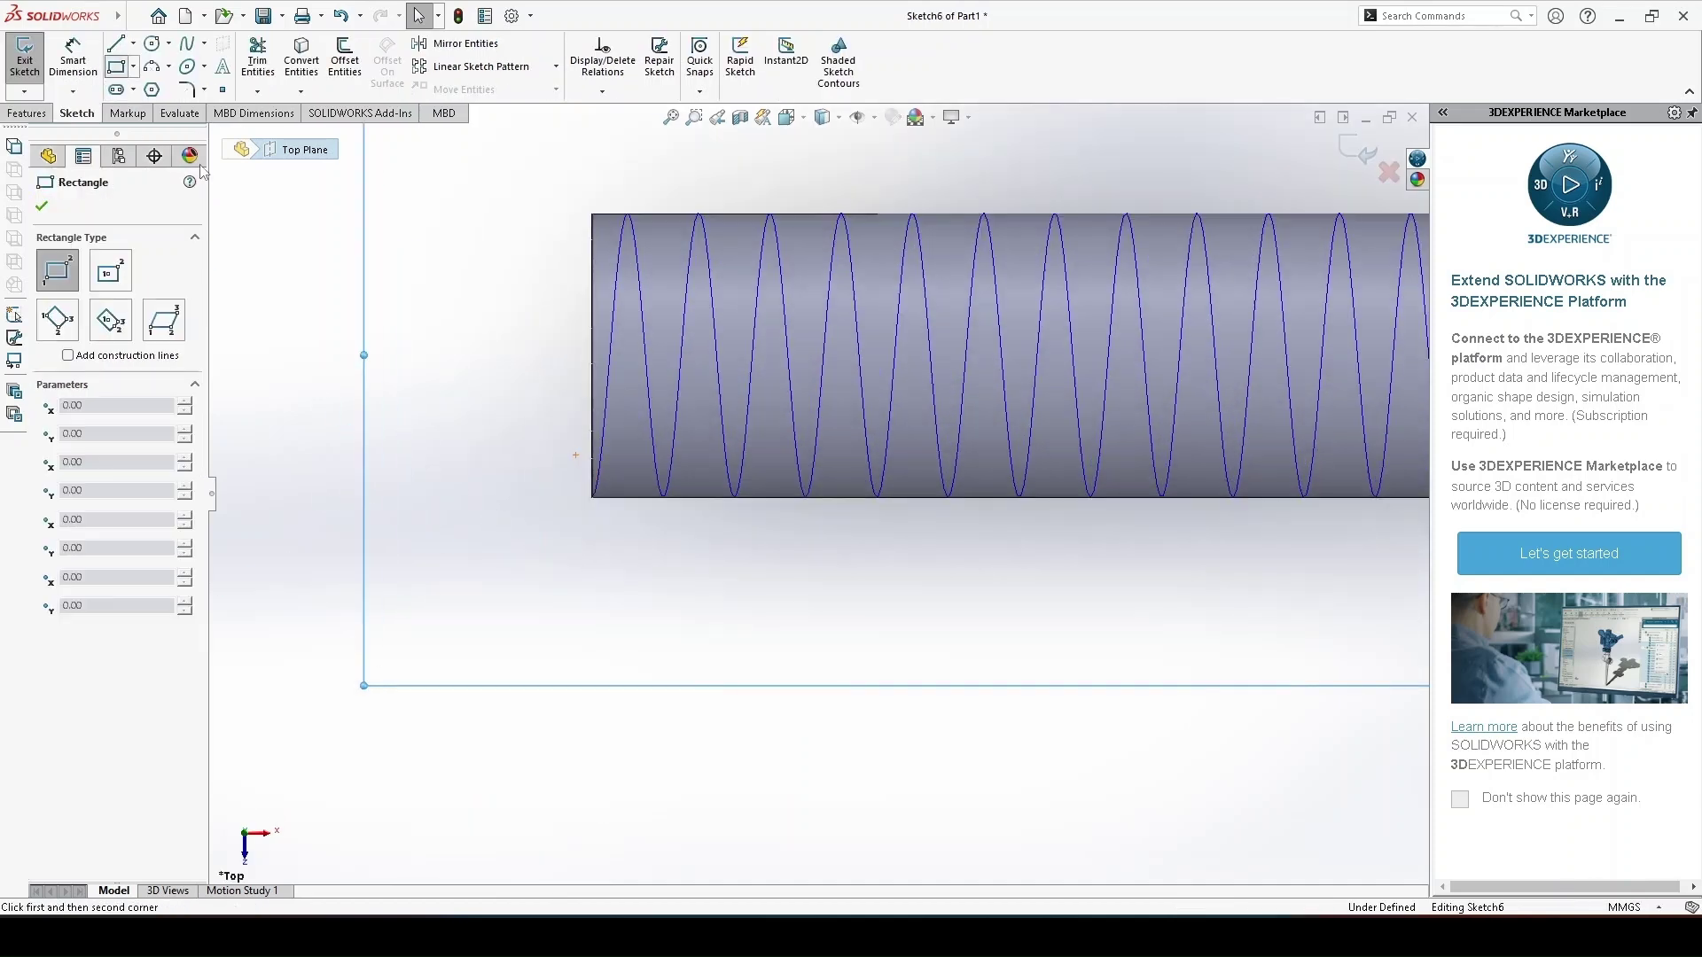
click(591, 497)
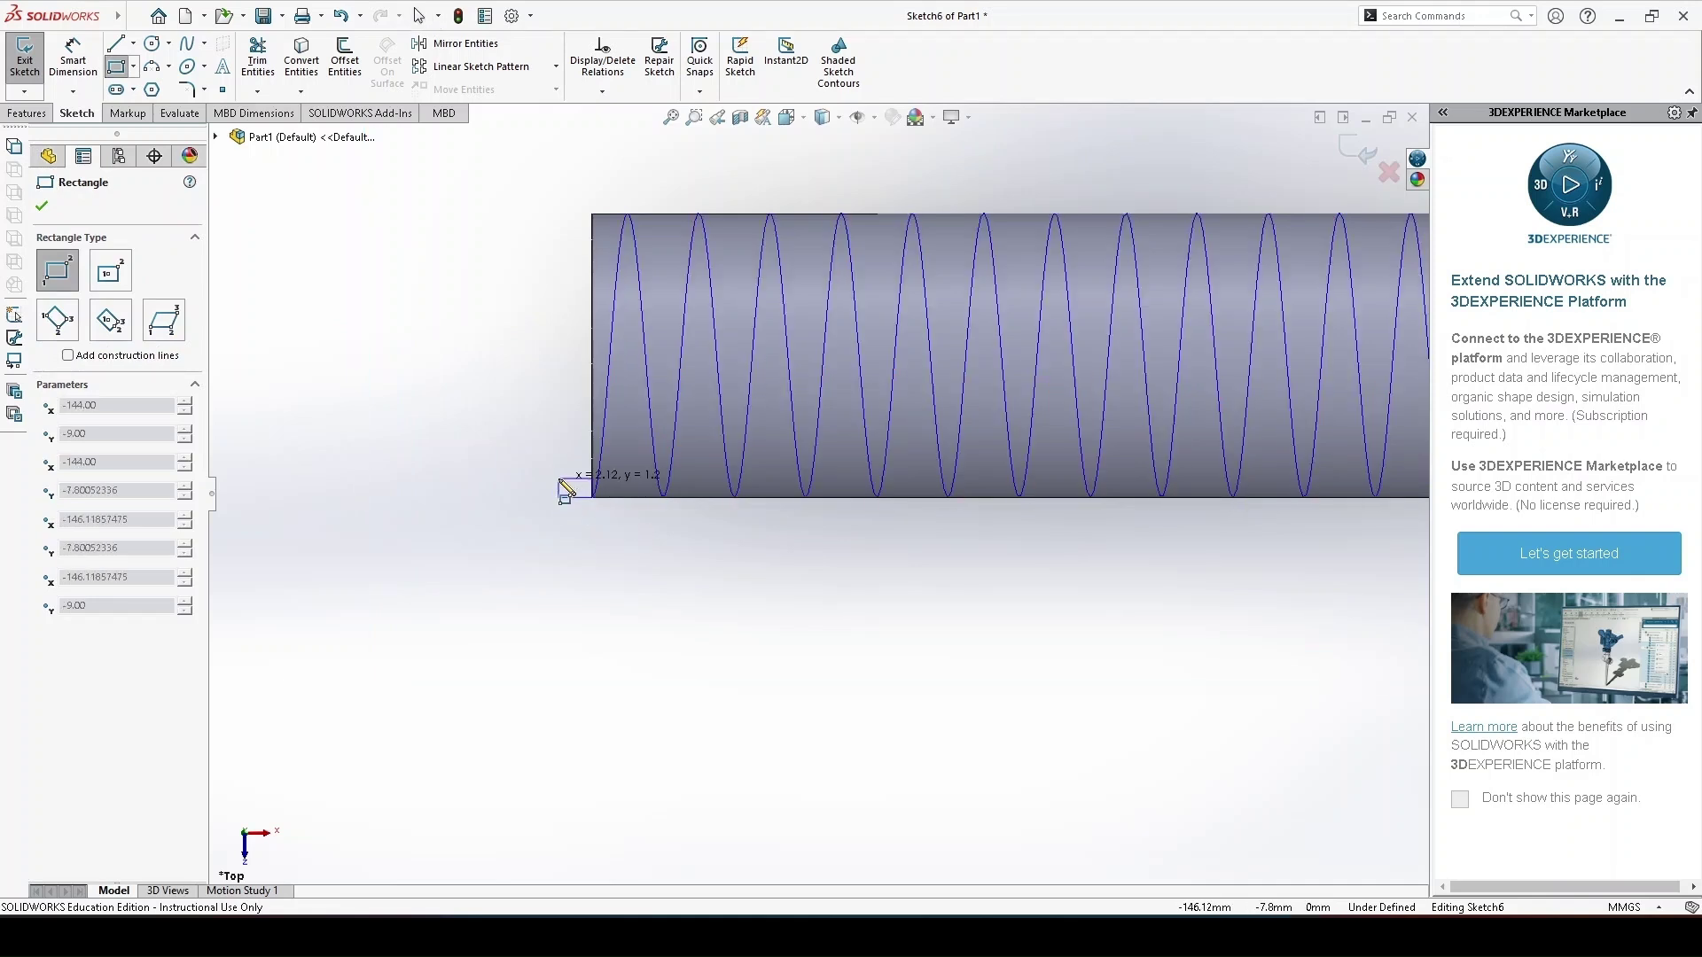
click(557, 466)
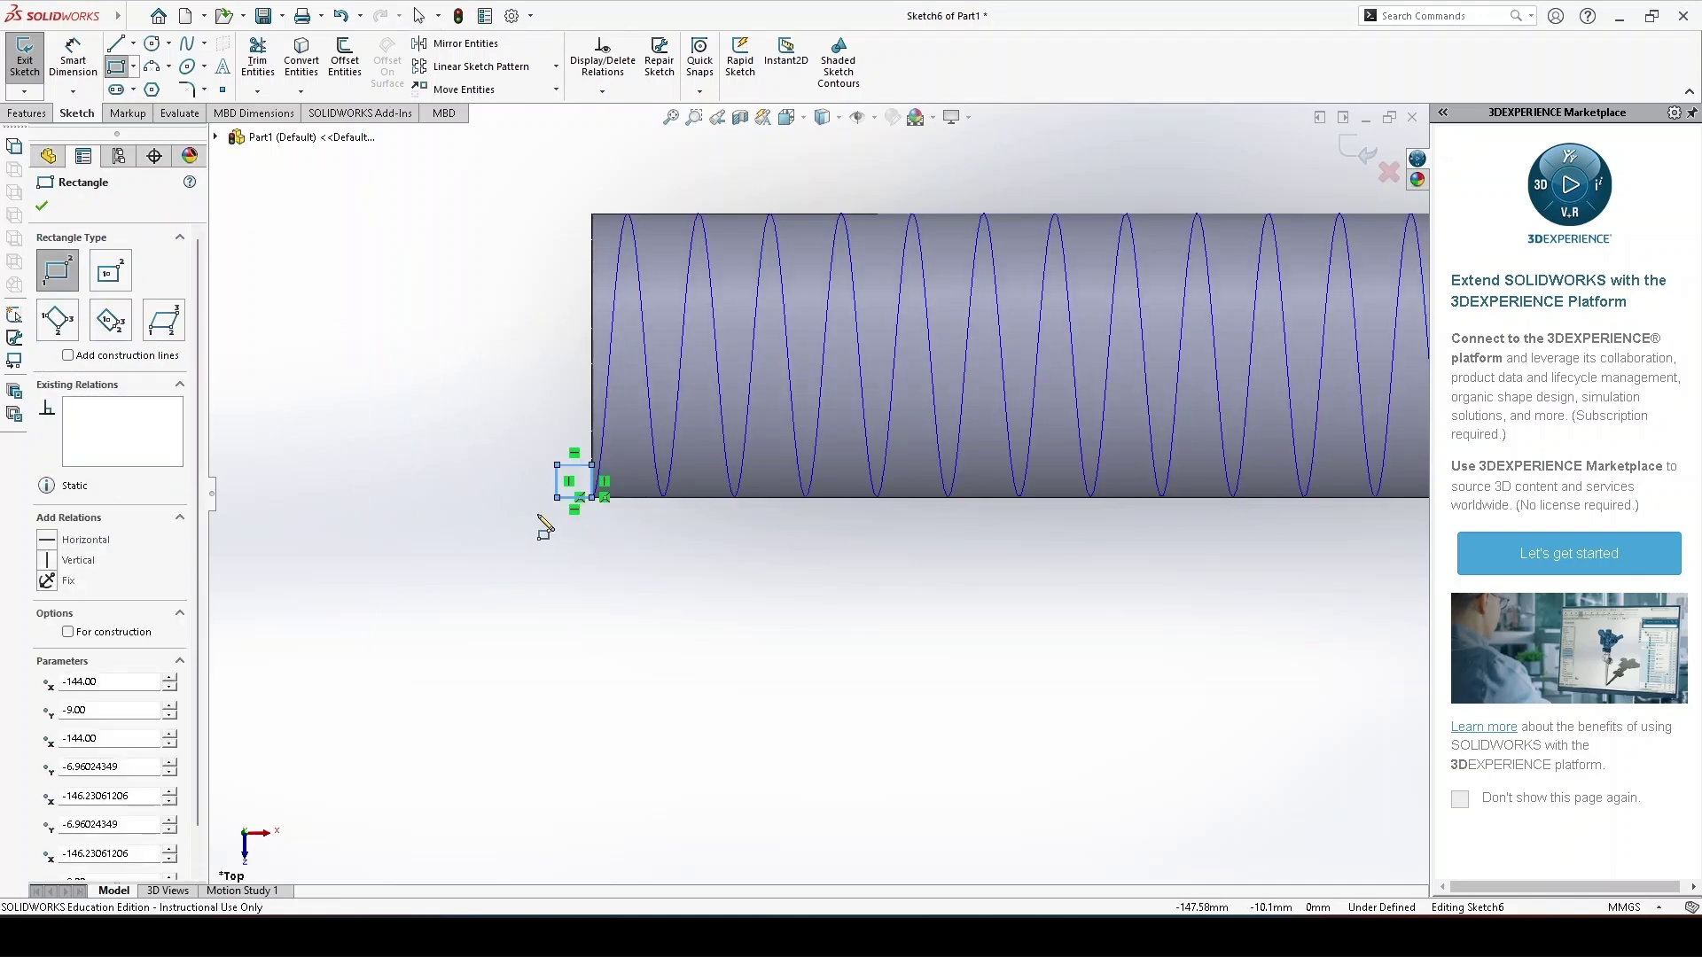
key(Escape)
Step: Make the rectangle's bottom and left lines equal to form a square
scroll(568, 471, down, 3)
scroll(567, 472, down, 2)
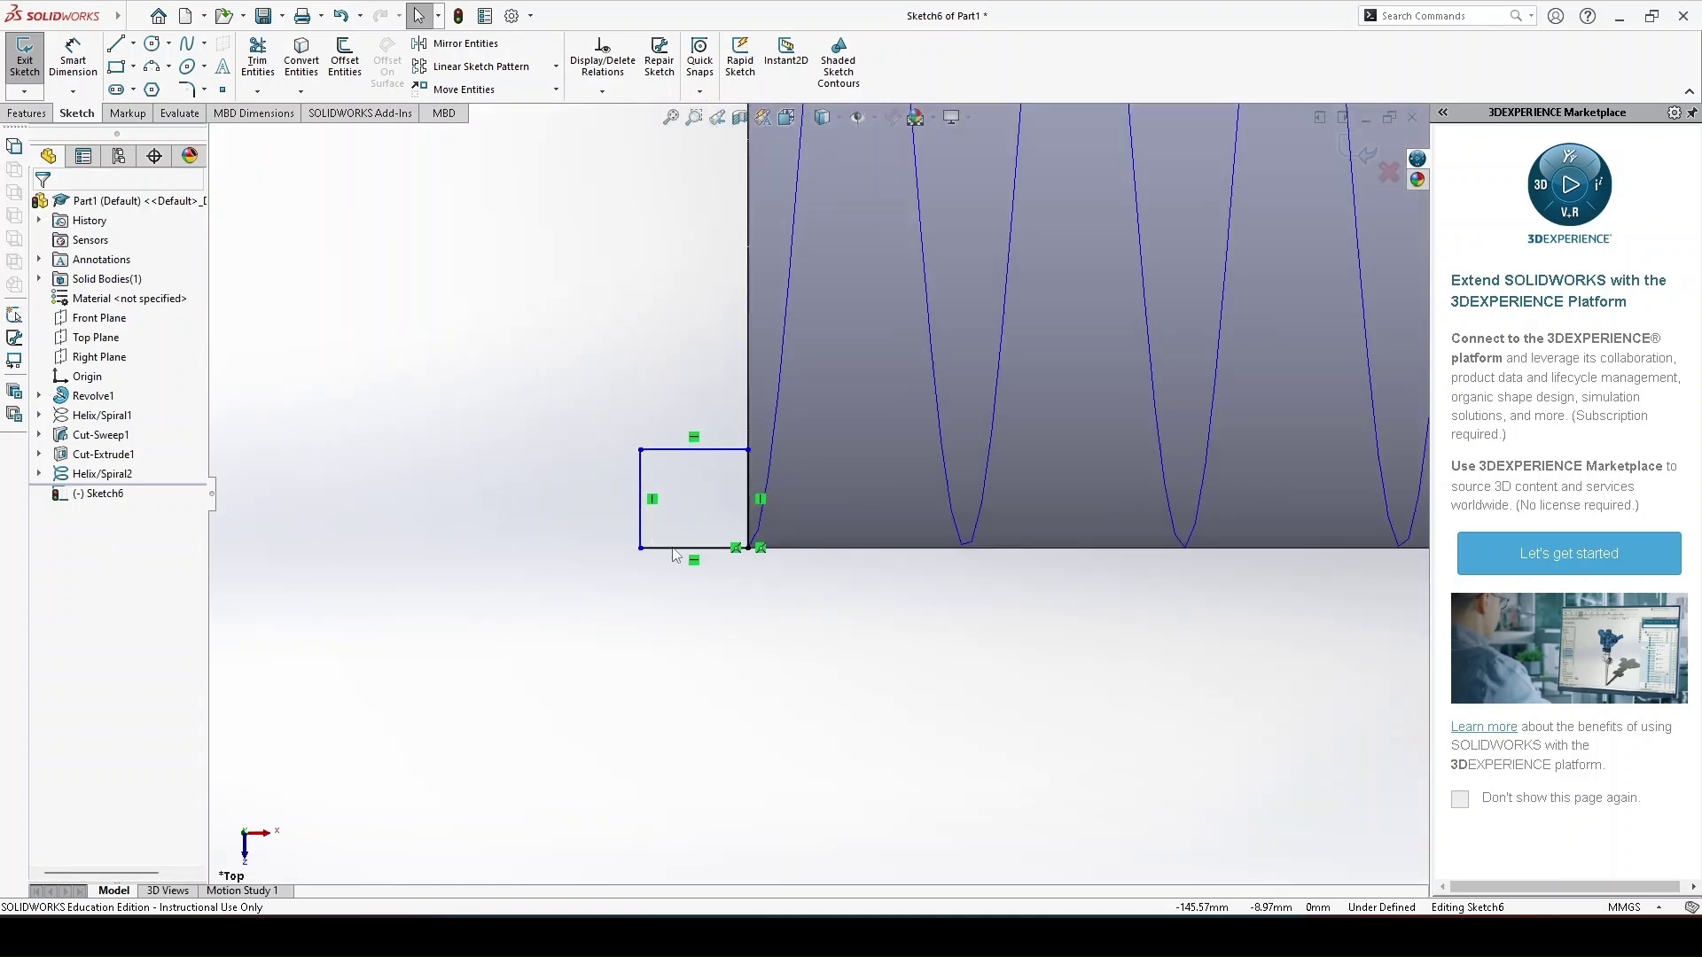
click(674, 550)
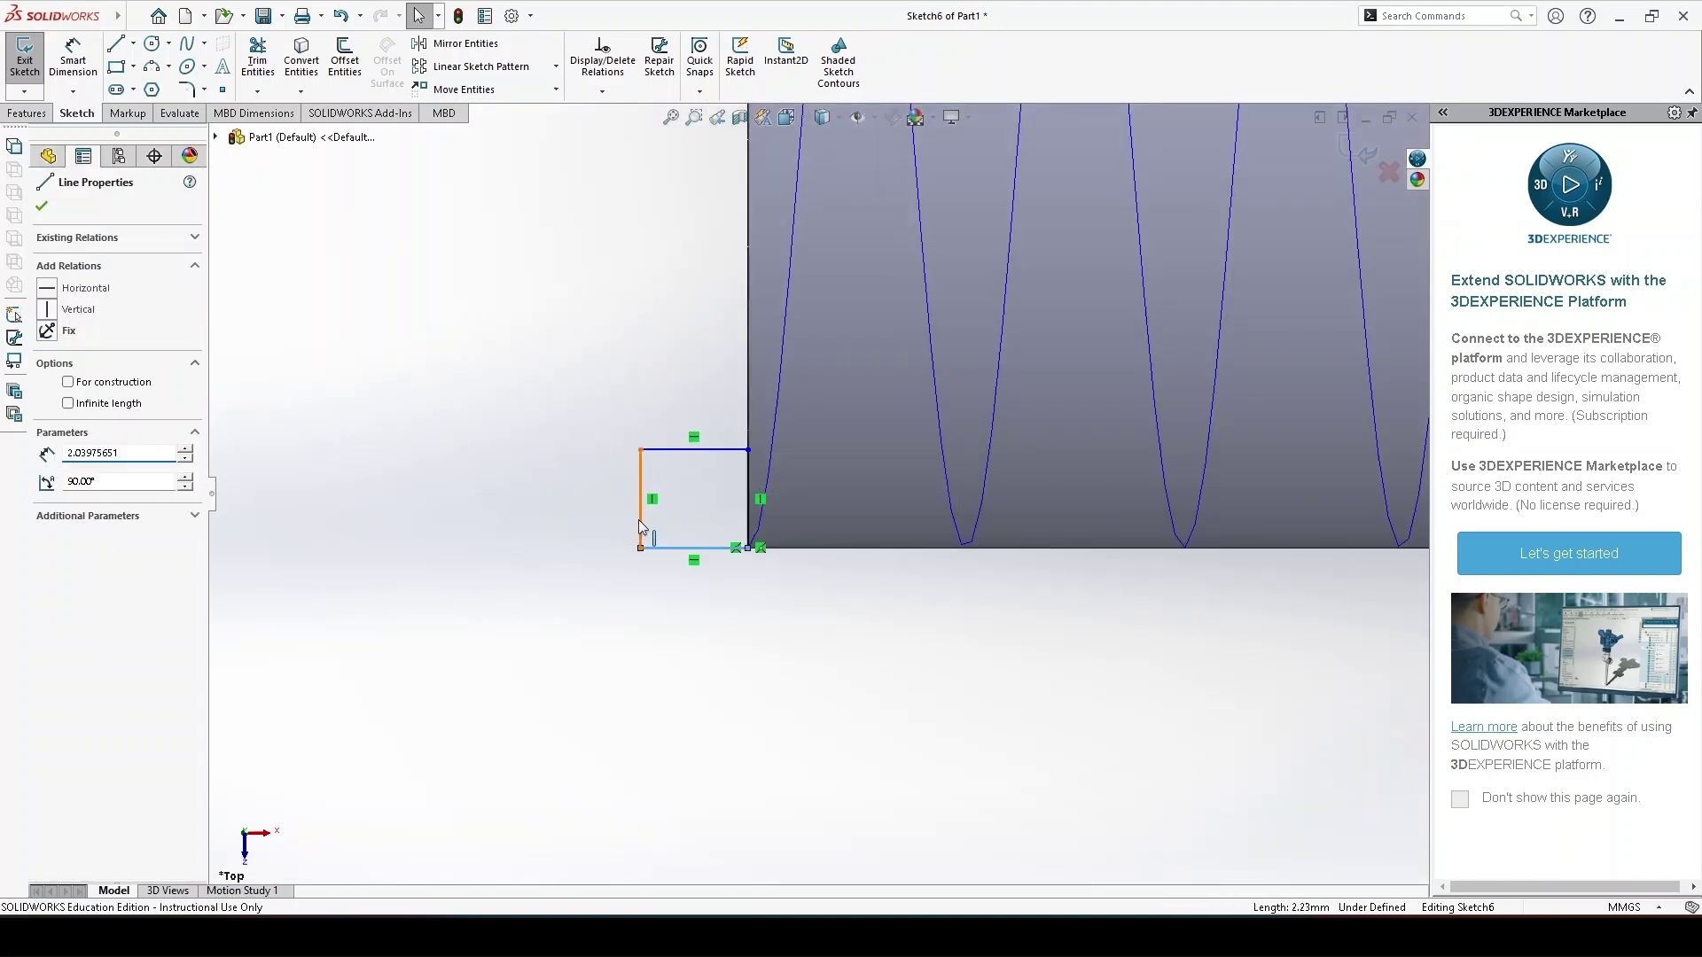
ctrl+click(638, 519)
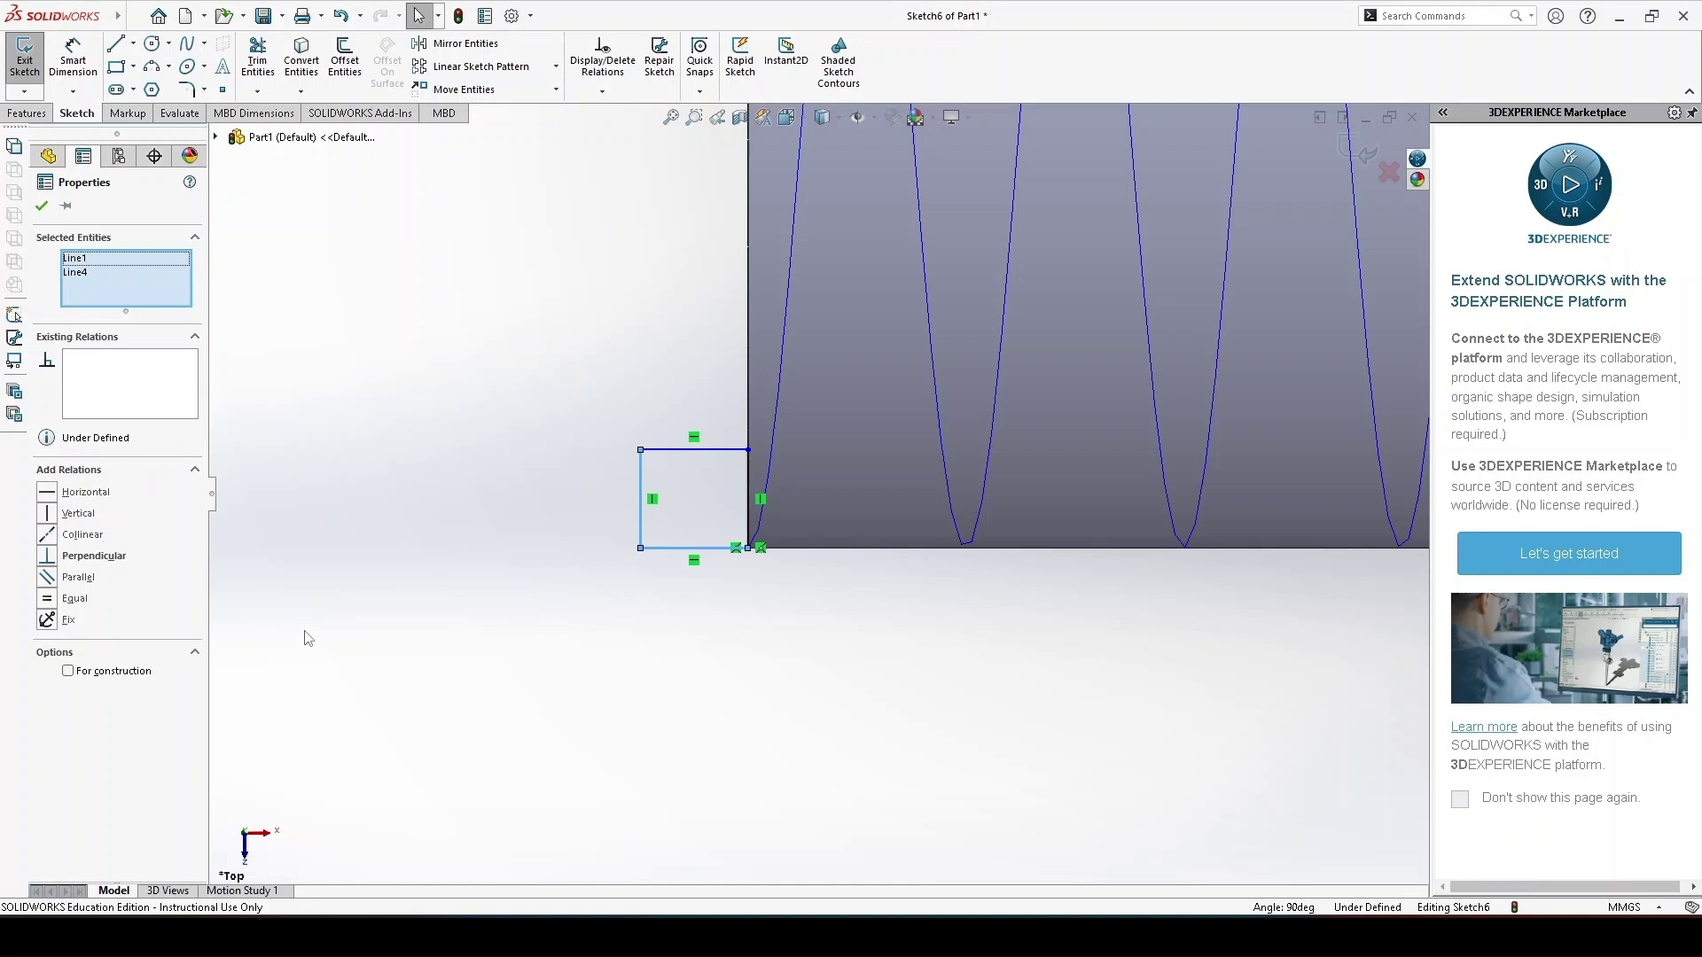
click(80, 604)
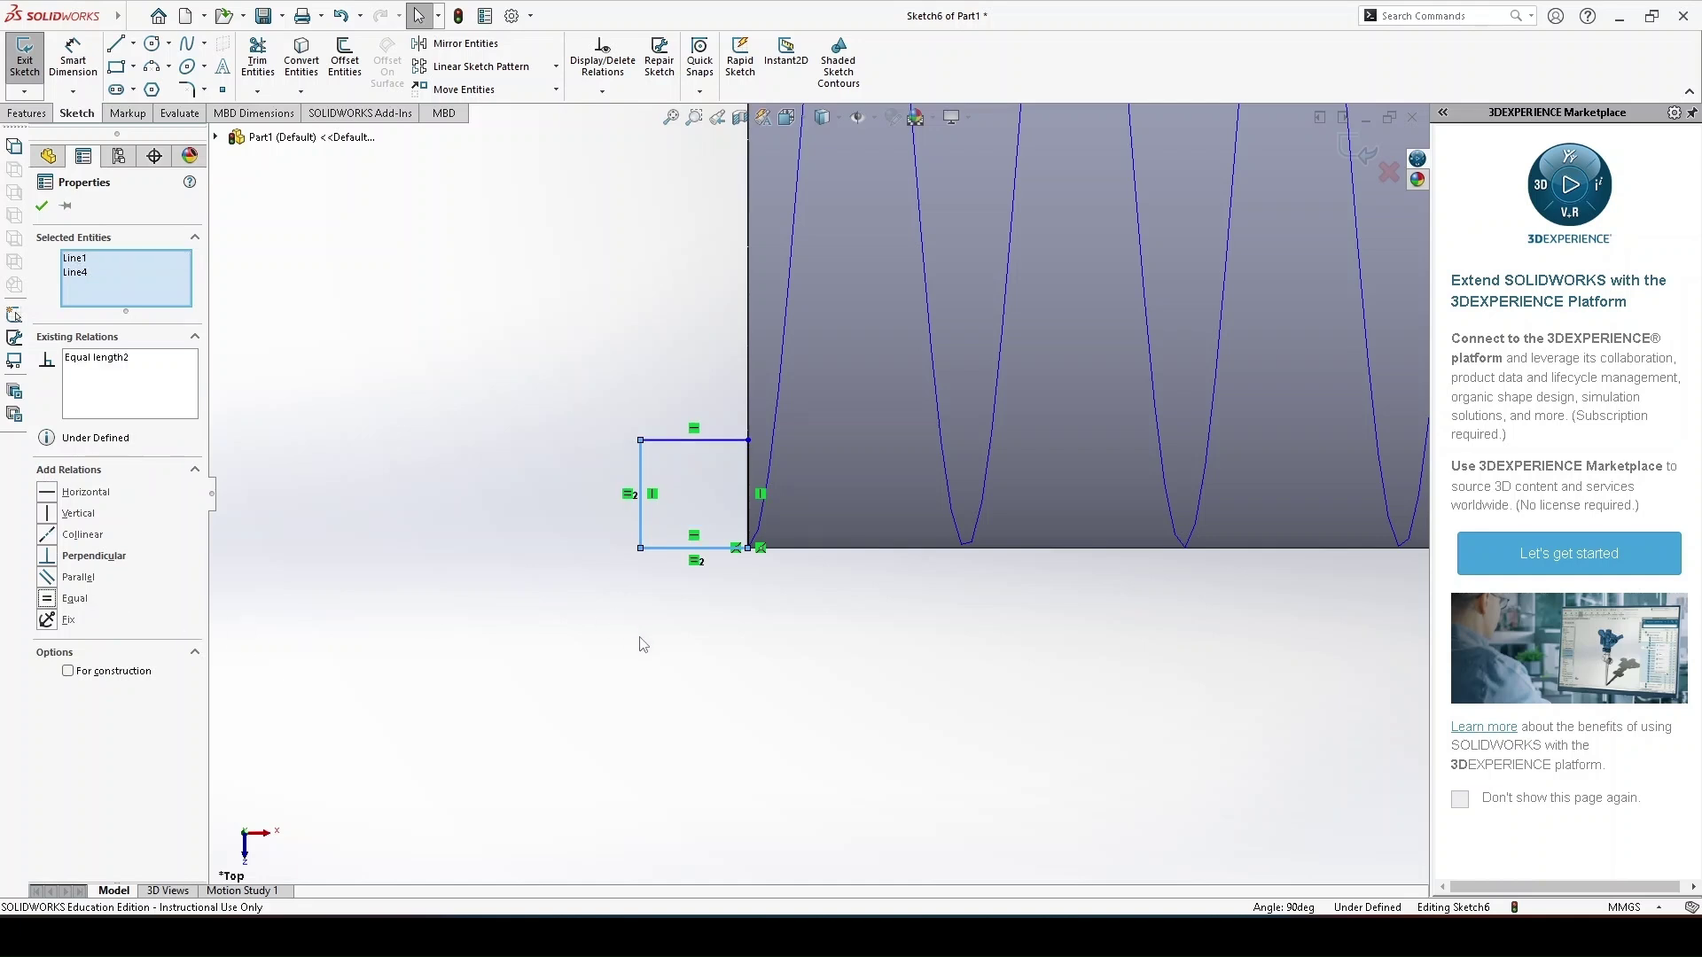
click(41, 206)
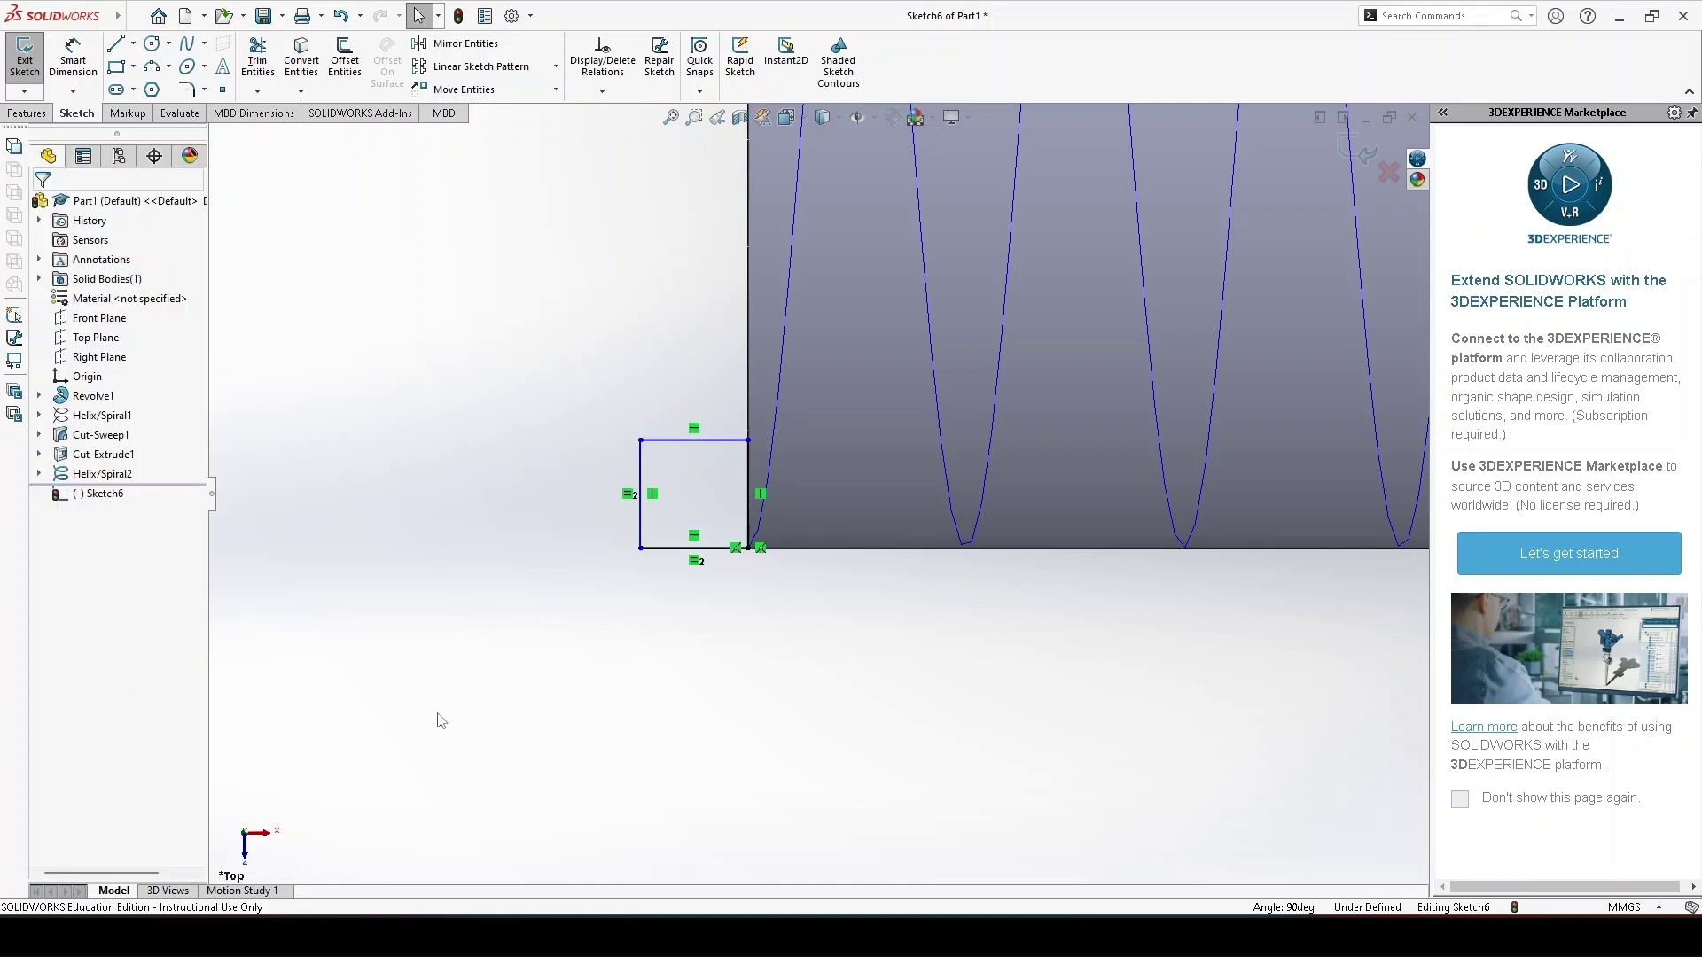
Step: Dimension the square profile's width to 2.25 mm
right_drag(441, 720, 434, 536)
click(684, 548)
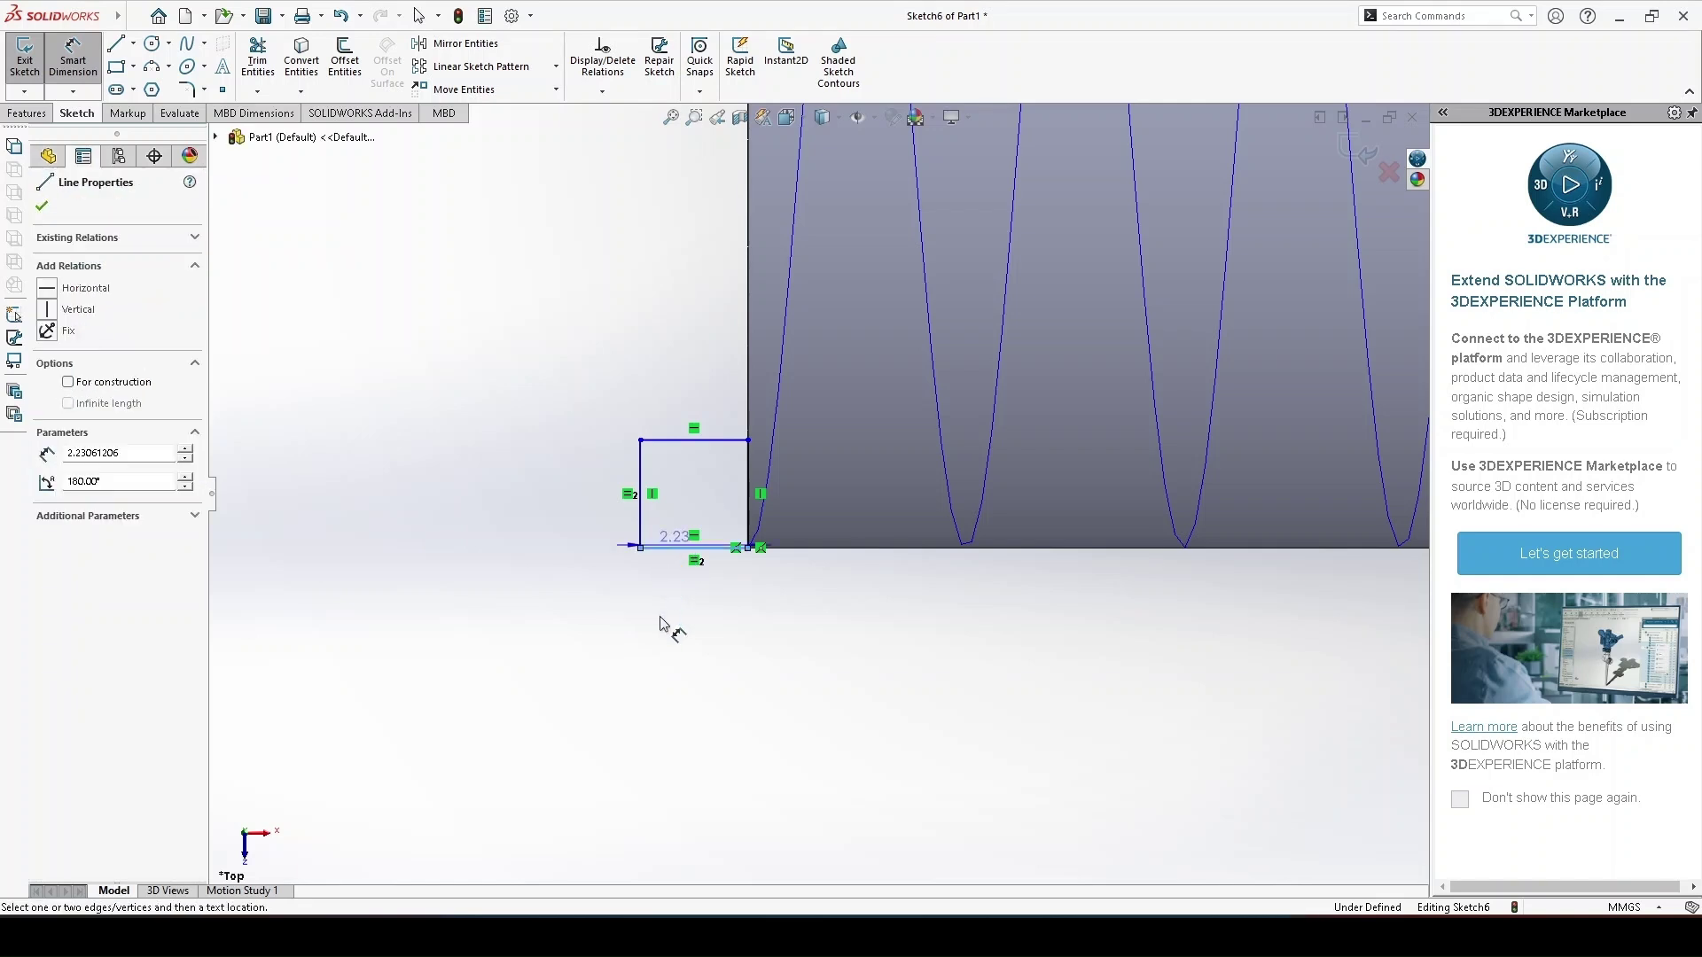
click(660, 622)
text(2.)
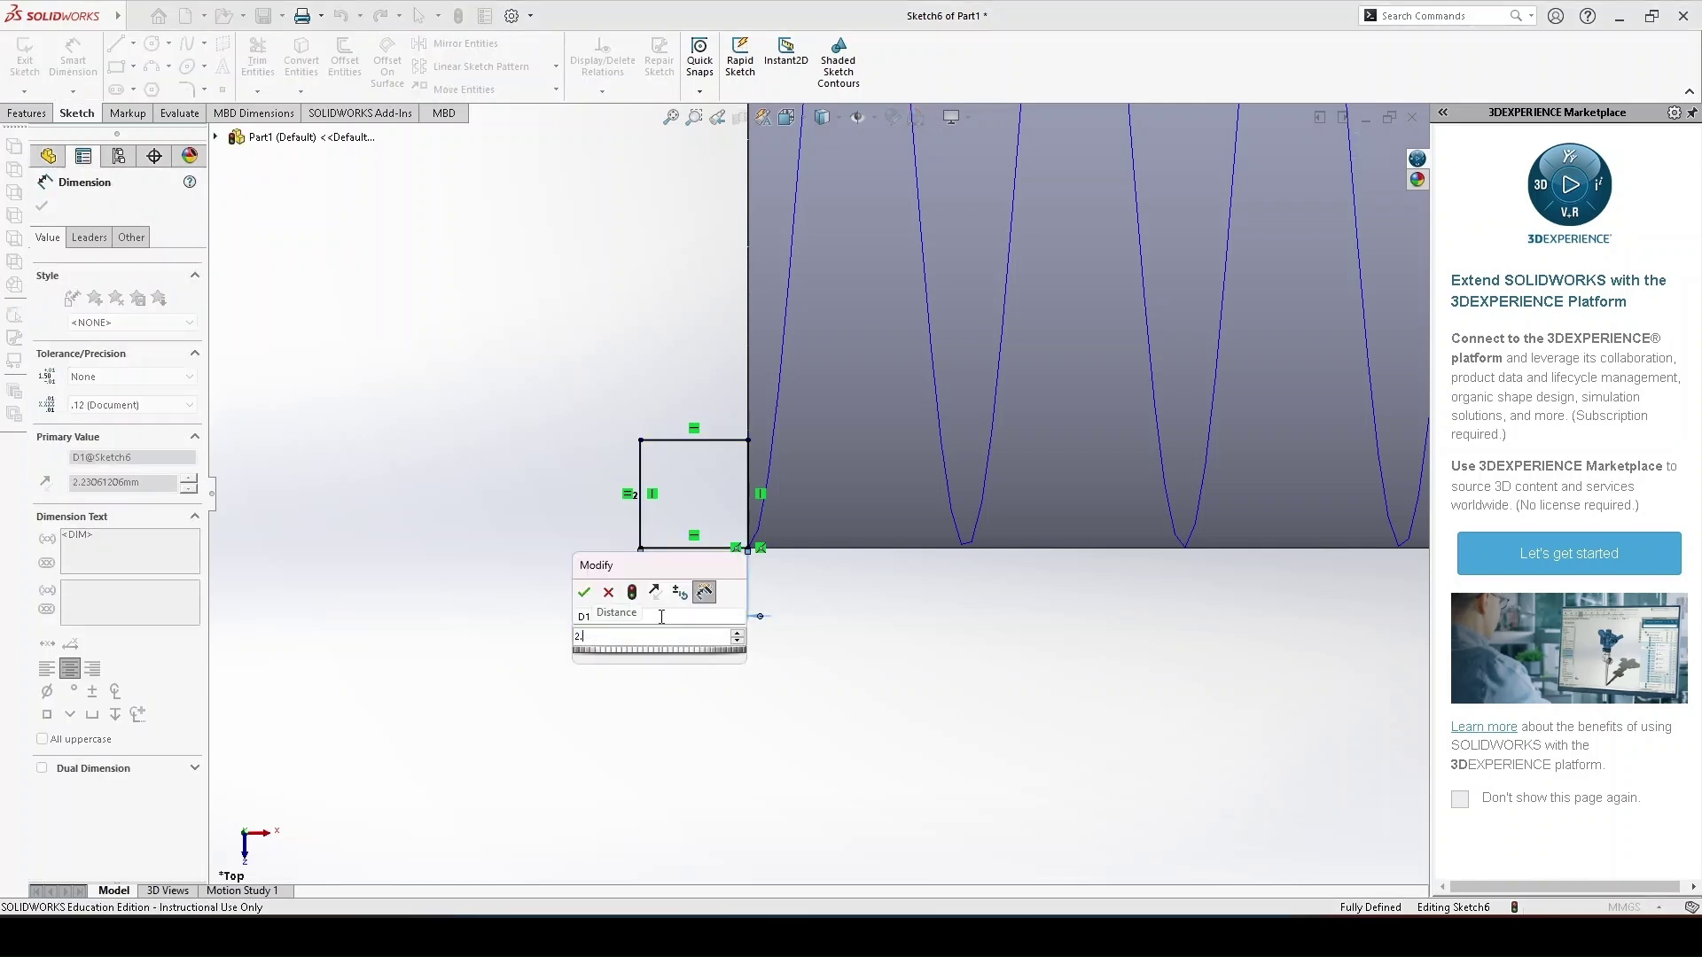
text(25)
key(Return)
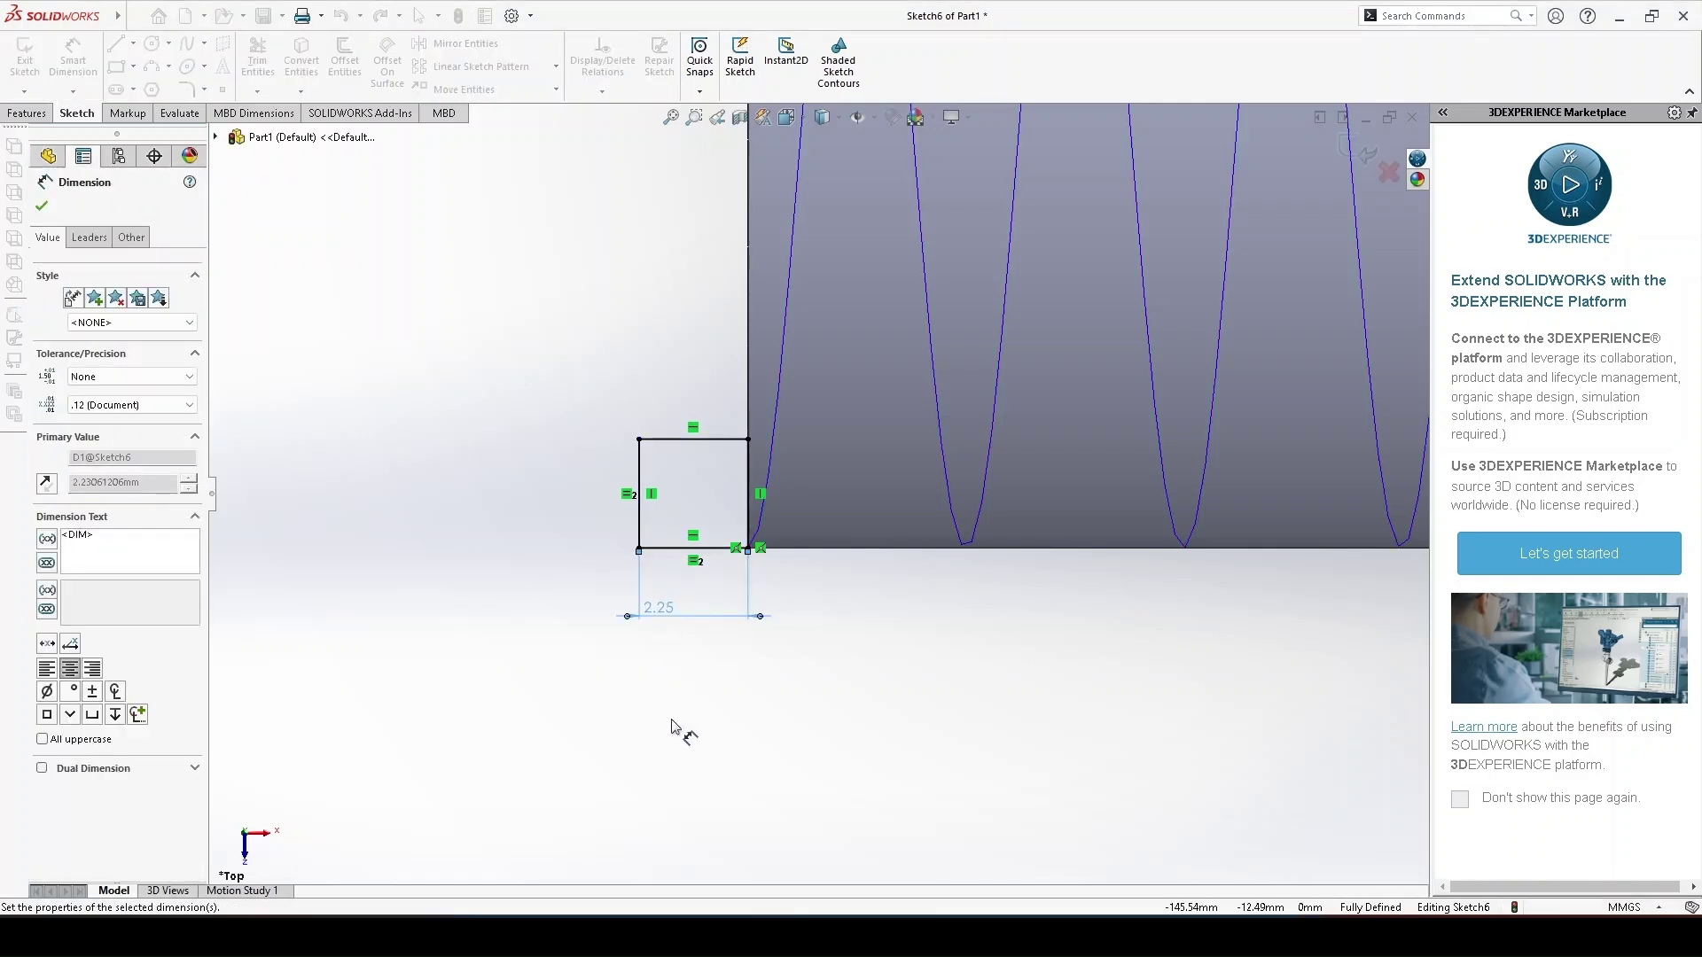
scroll(660, 726, up, 2)
scroll(640, 734, up, 2)
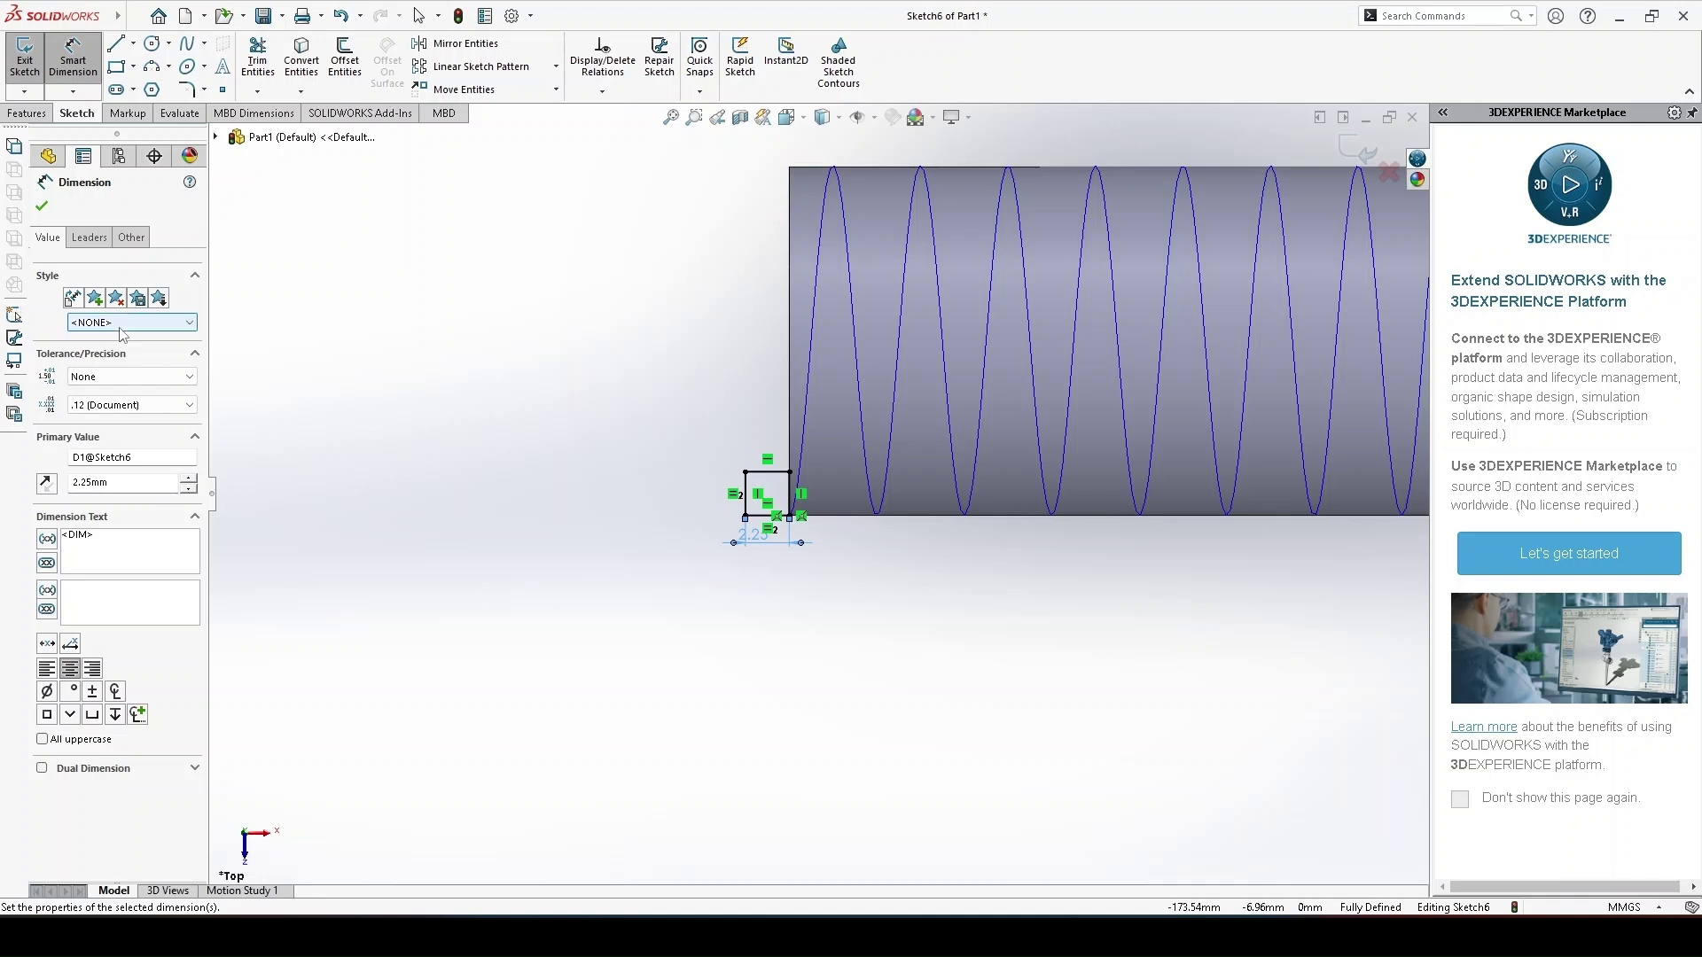
click(42, 207)
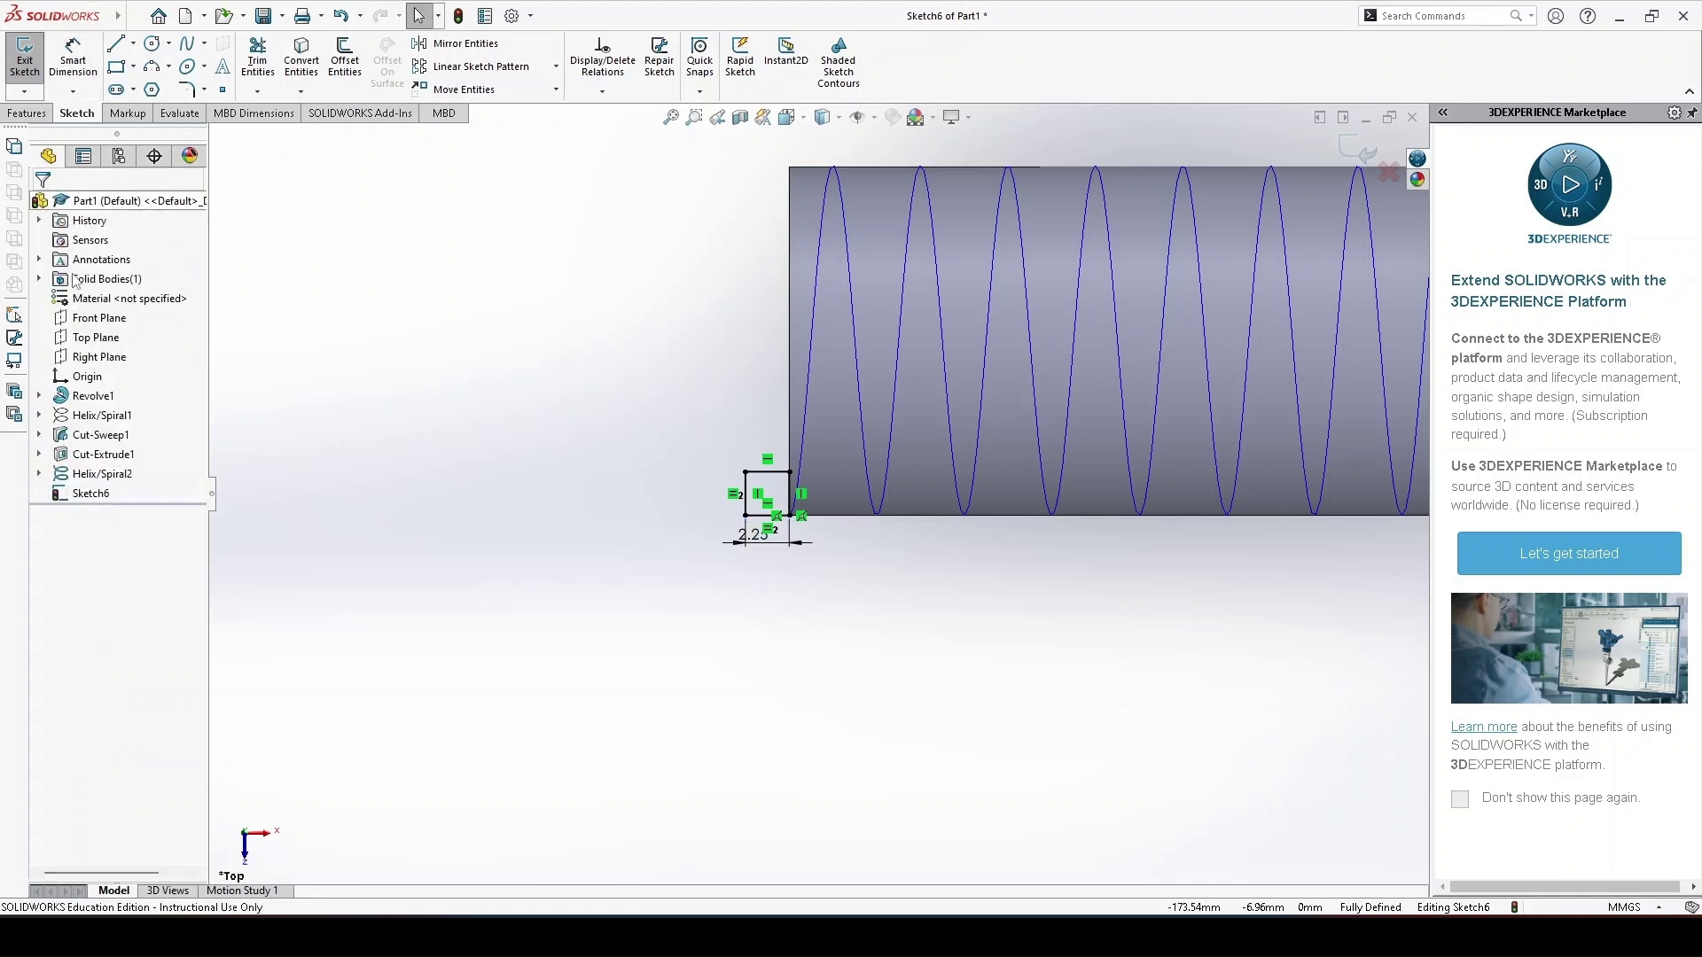
Step: Exit Sketch6, leaving the fully defined 2.25 mm square profile
scroll(737, 571, up, 2)
scroll(619, 593, up, 2)
scroll(523, 512, down, 1)
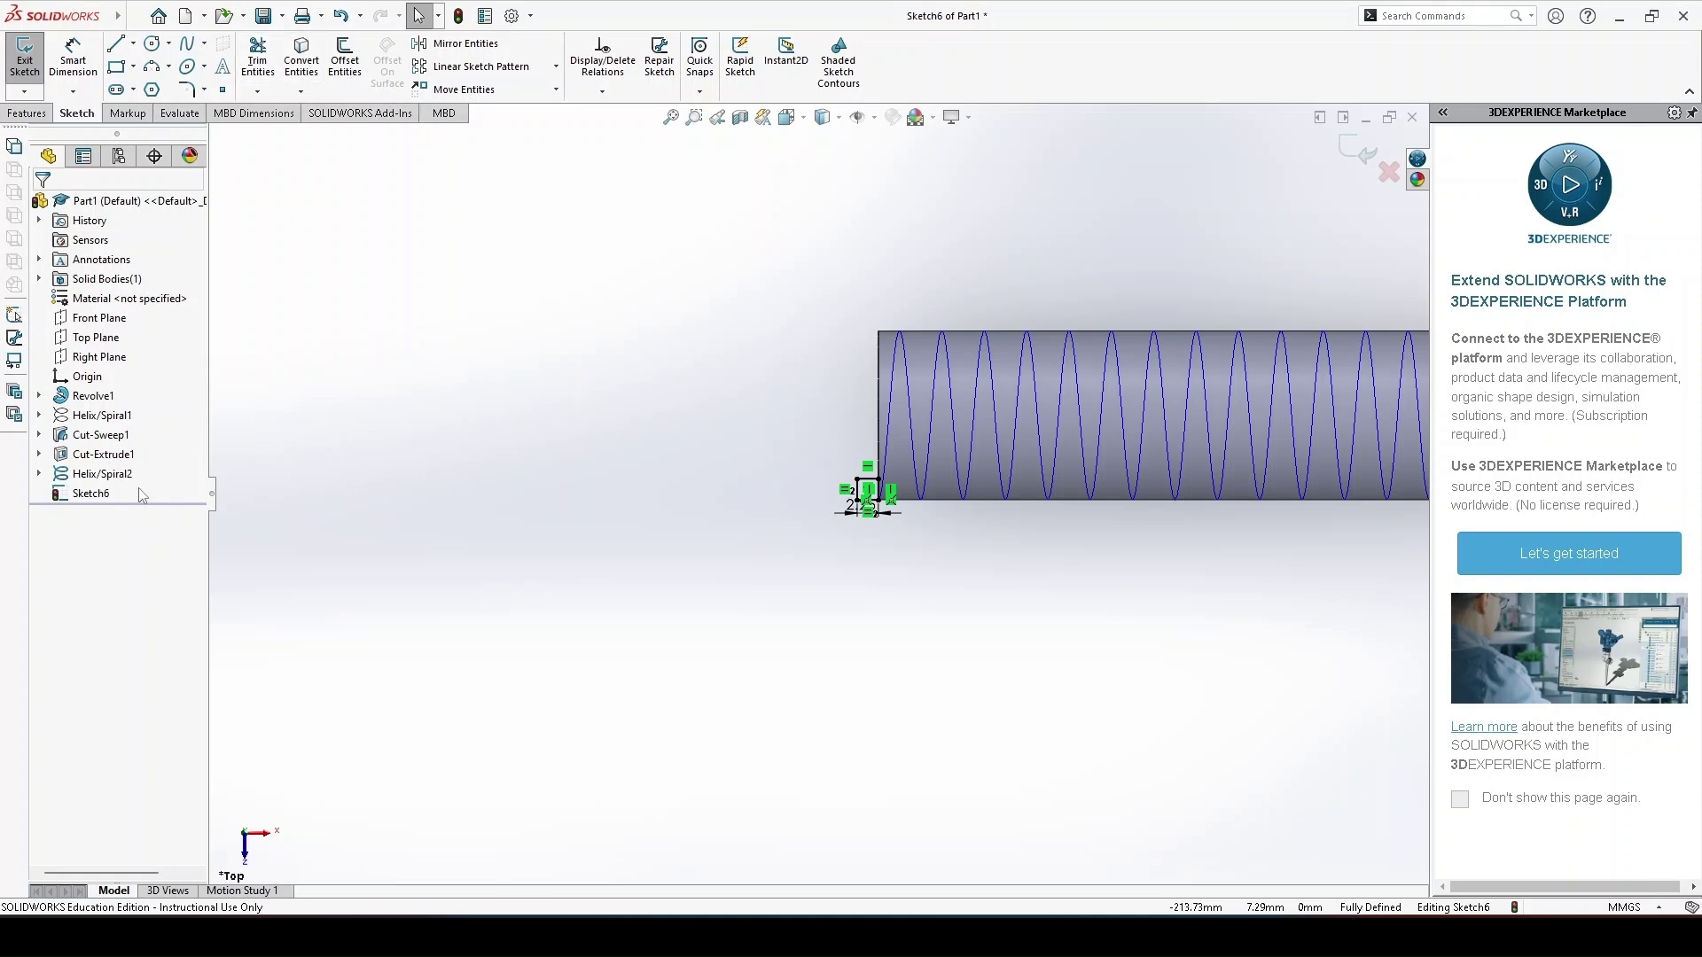
click(27, 113)
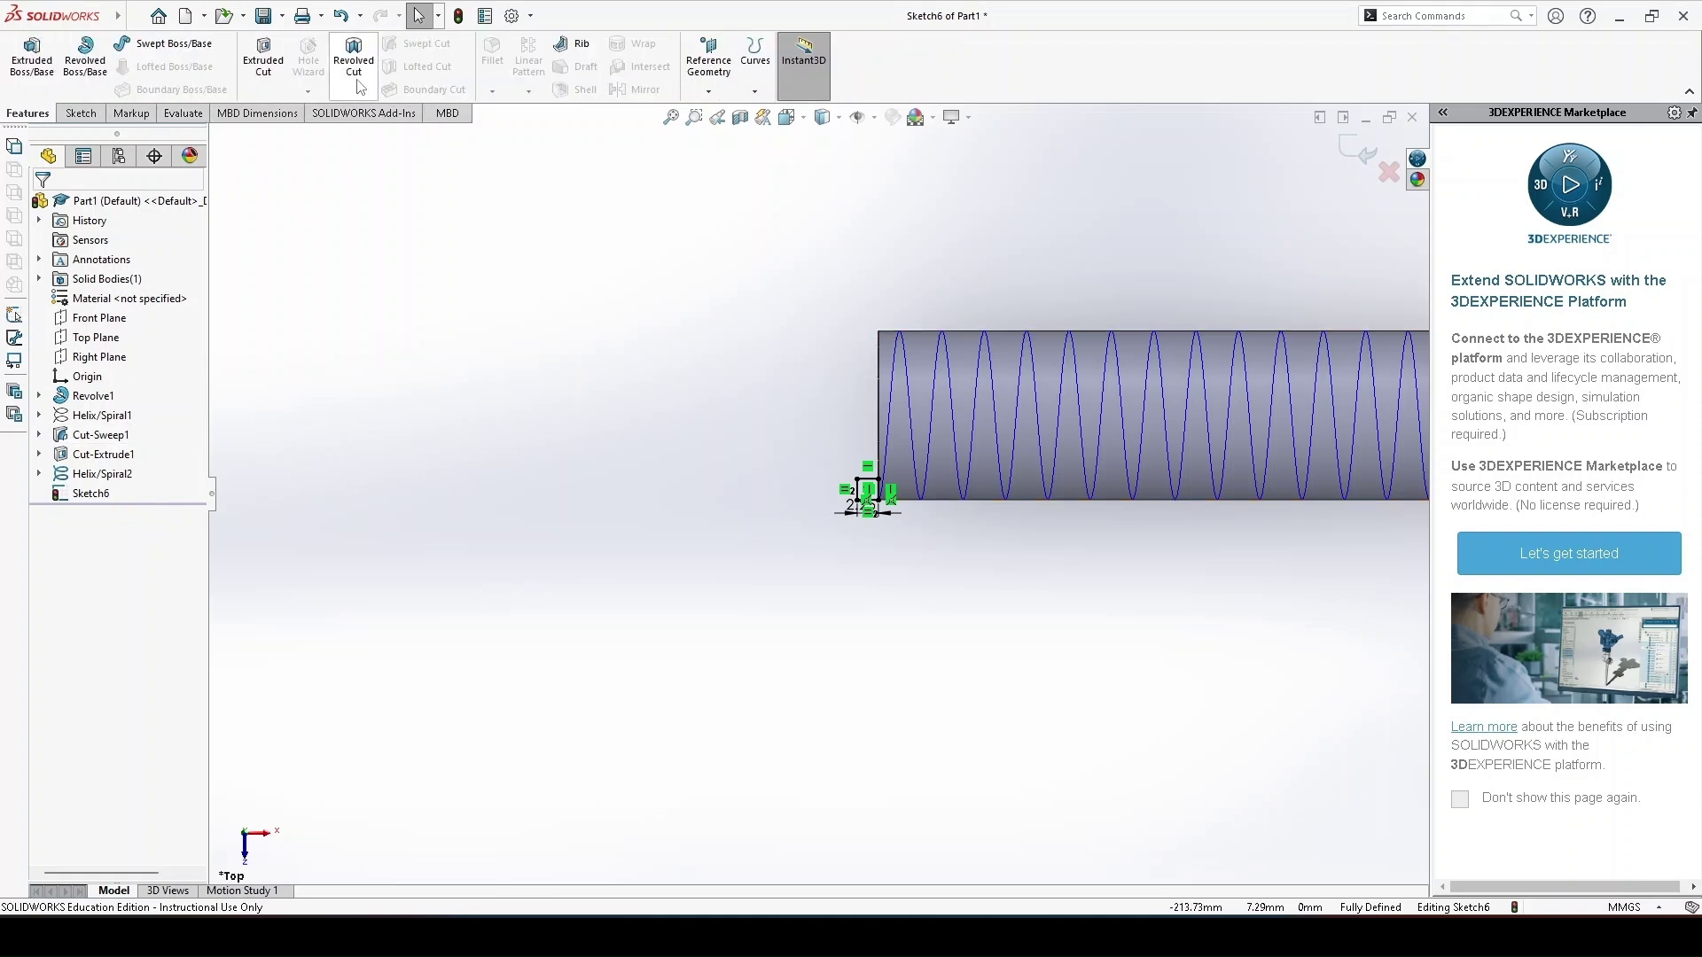
click(114, 495)
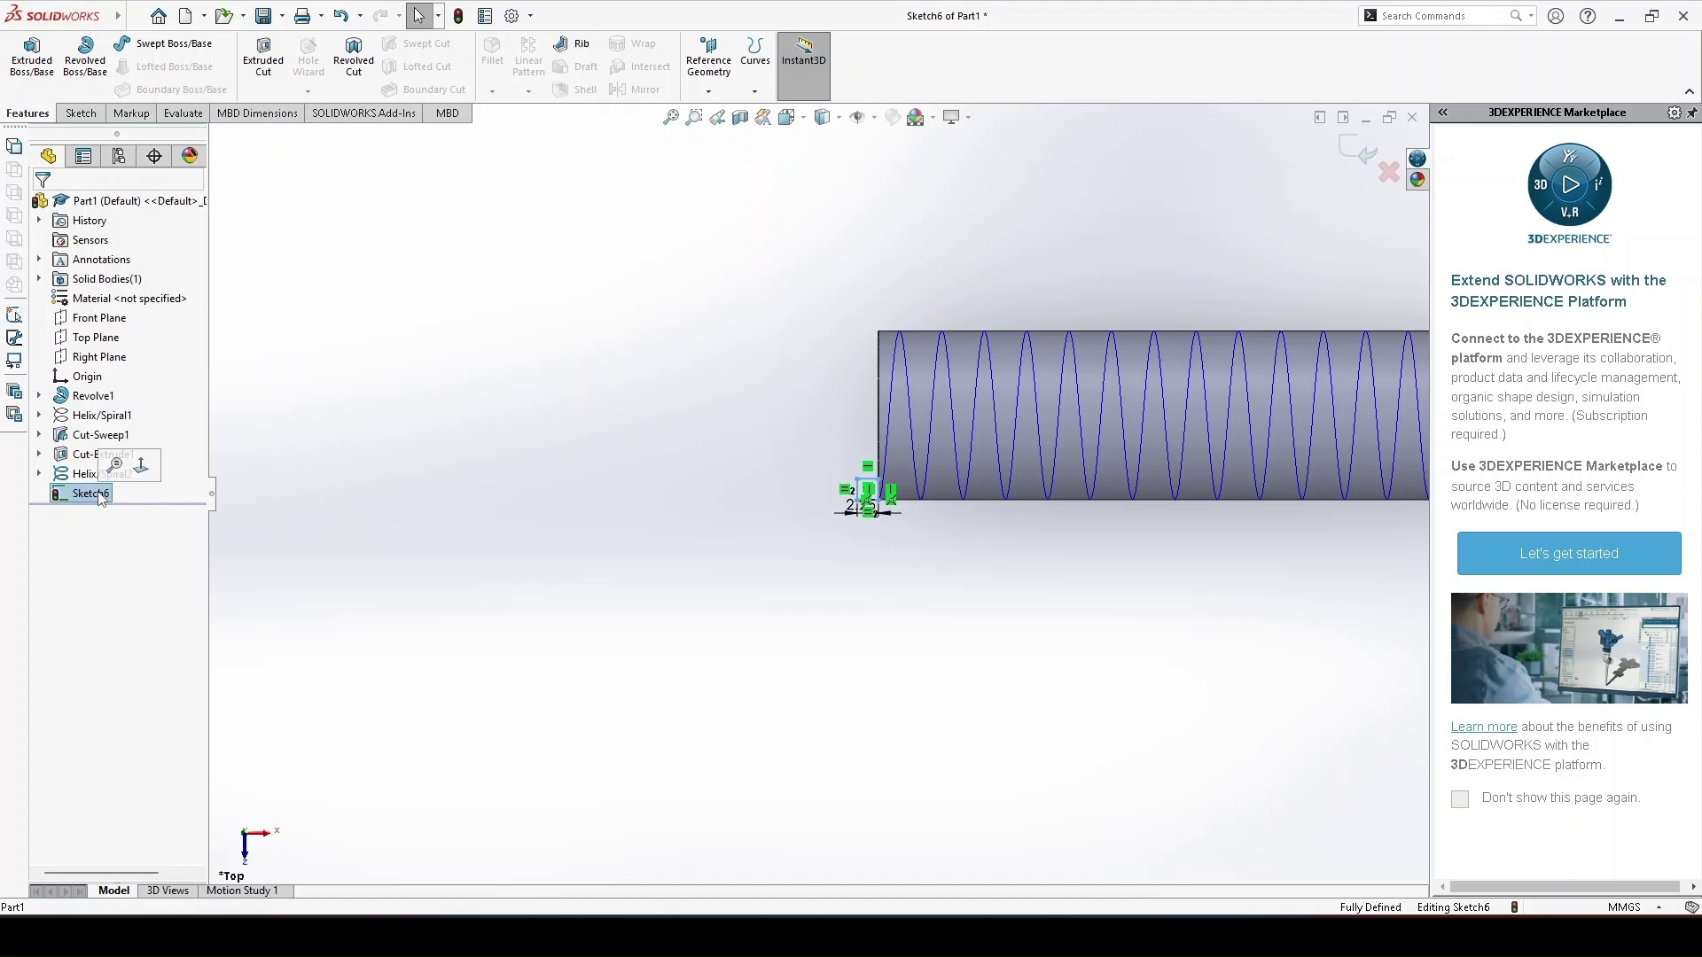
click(668, 491)
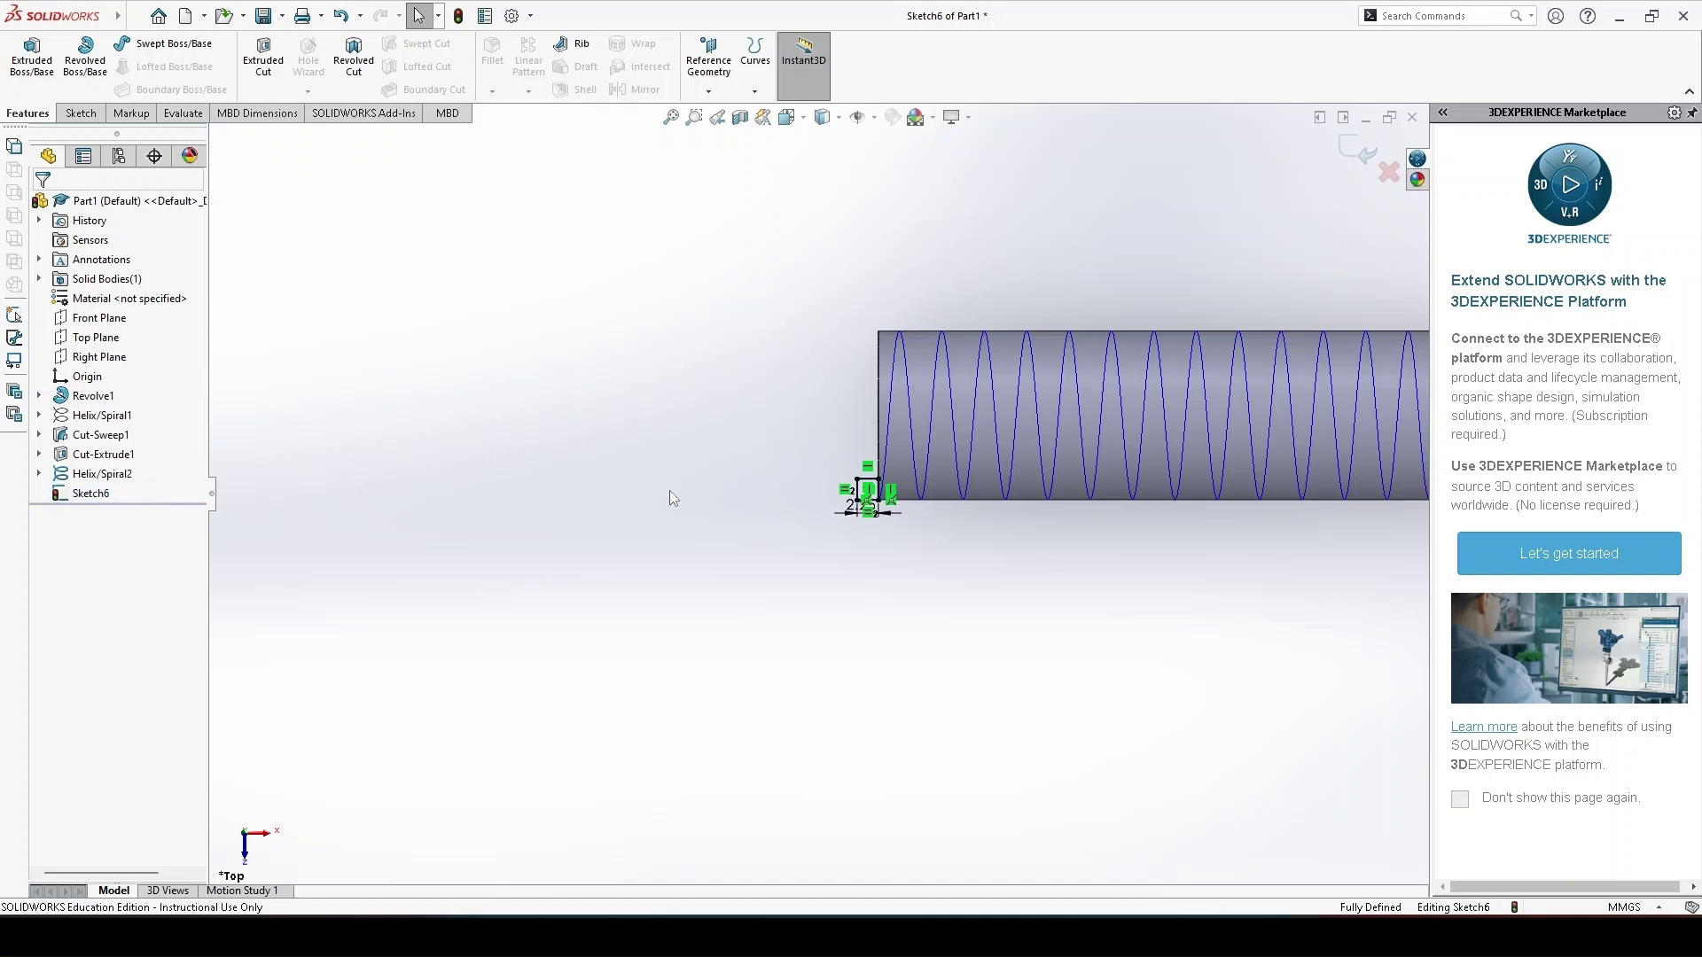
click(1369, 170)
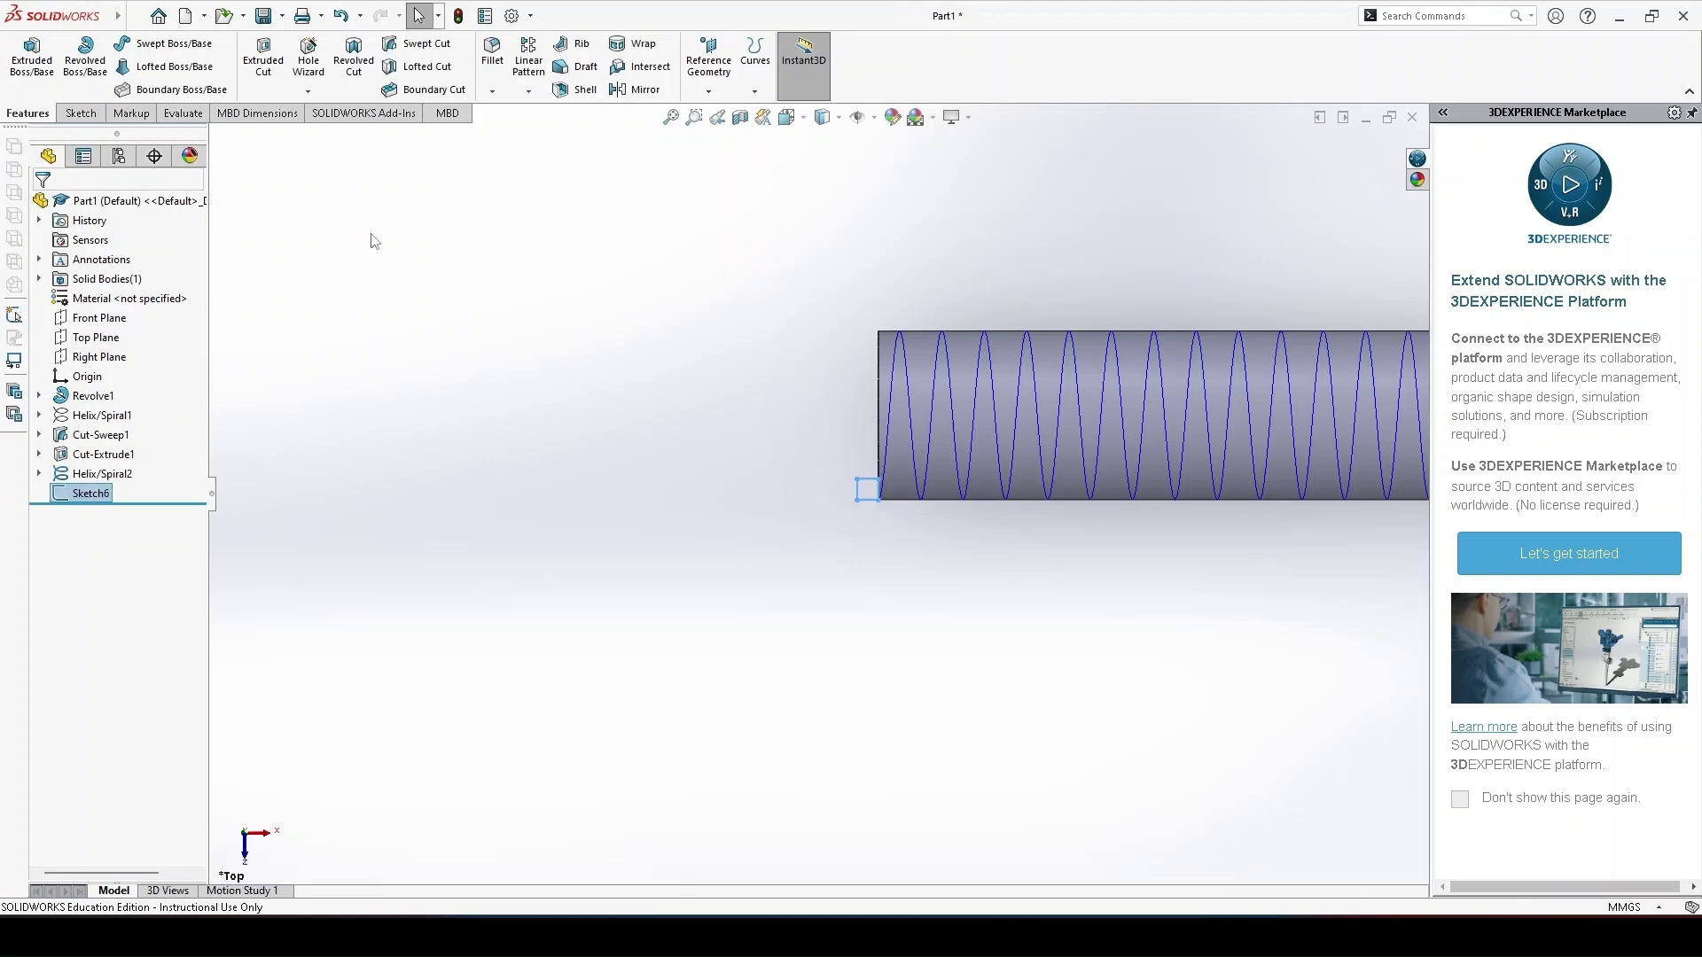
Step: Create a swept cut with Sketch6 as profile along the Helix/Spiral2 path
click(418, 43)
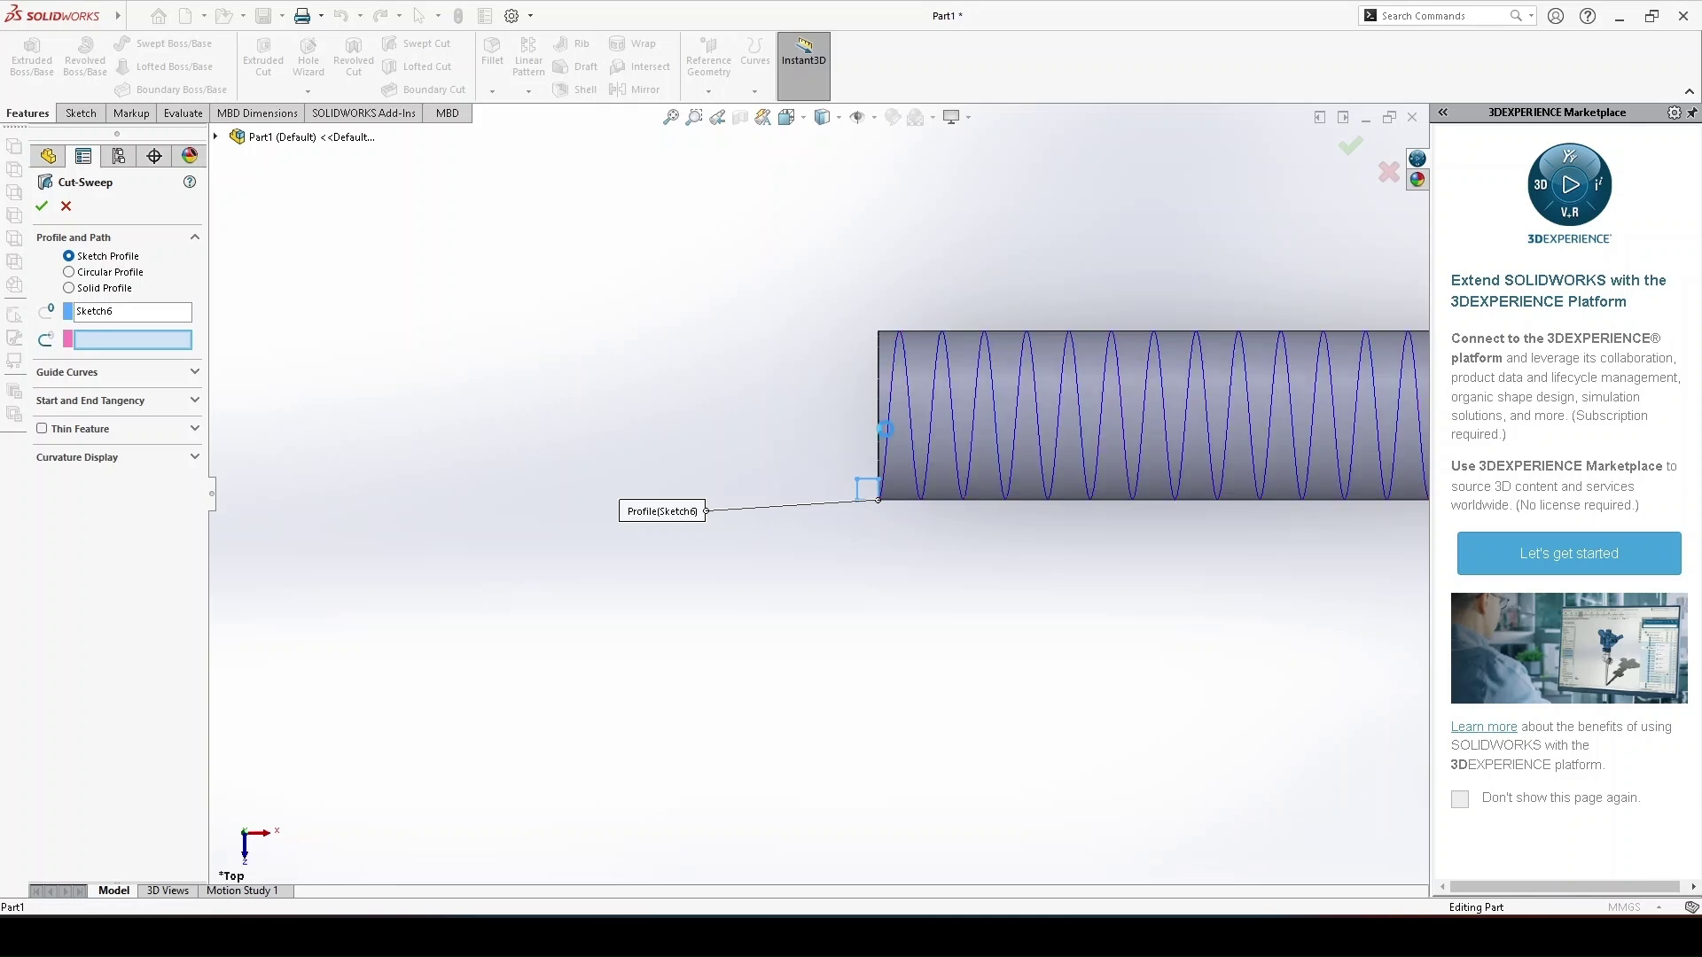
click(886, 429)
key(f)
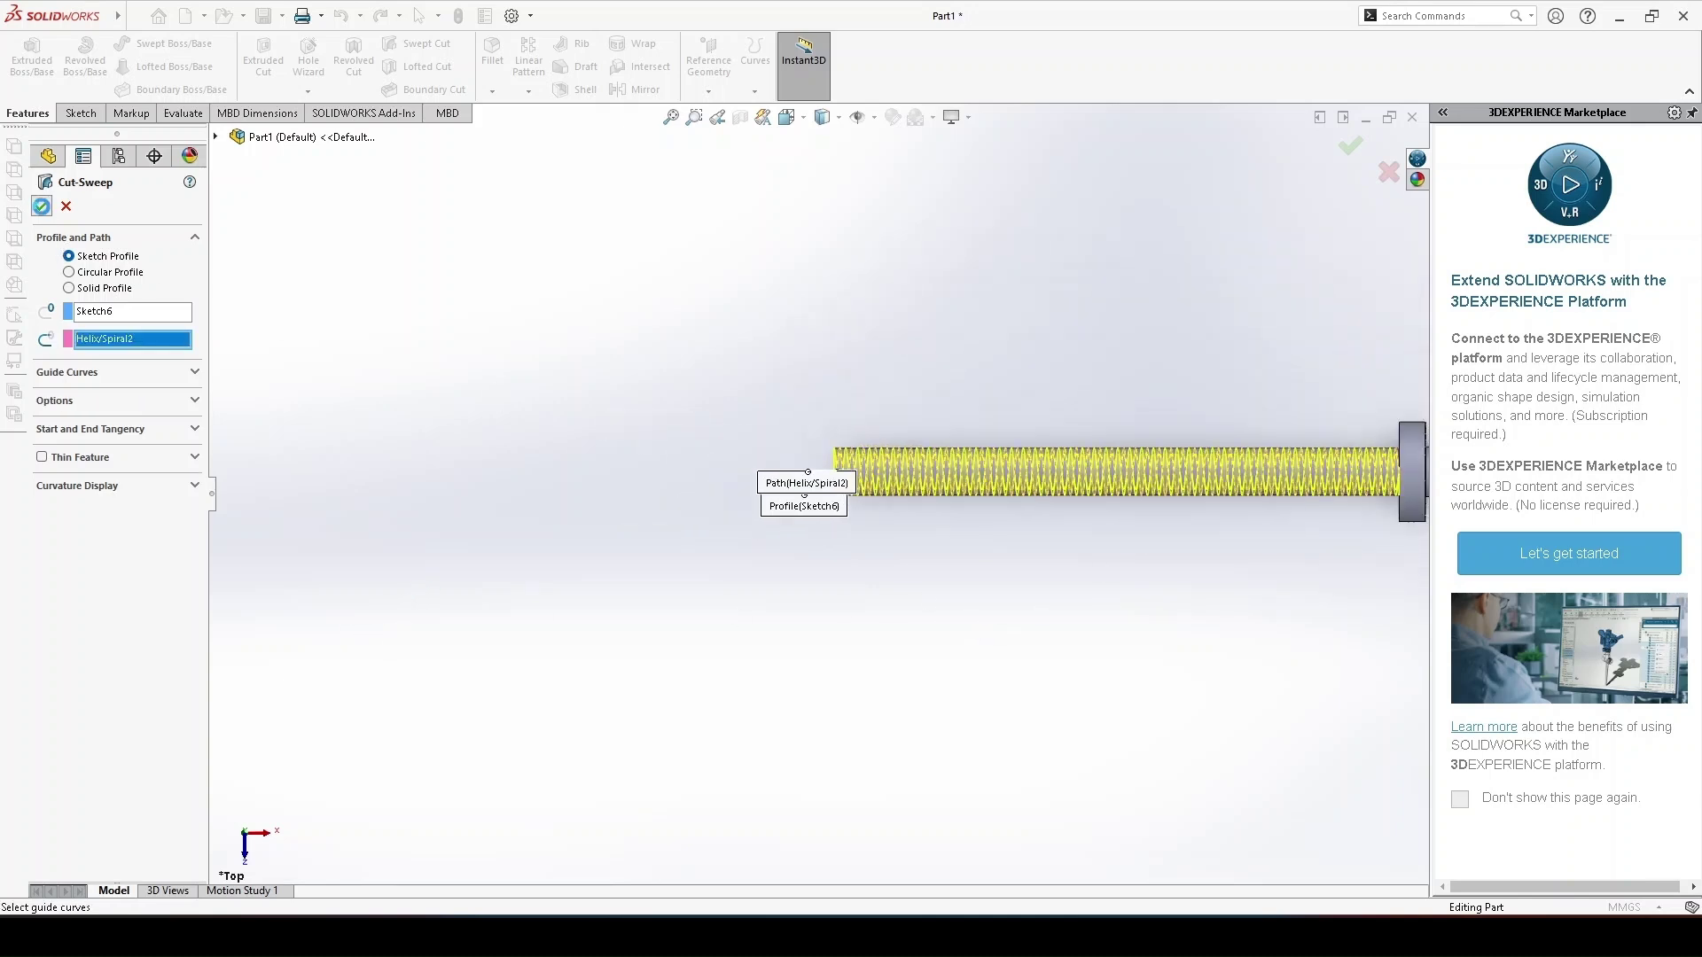
click(41, 205)
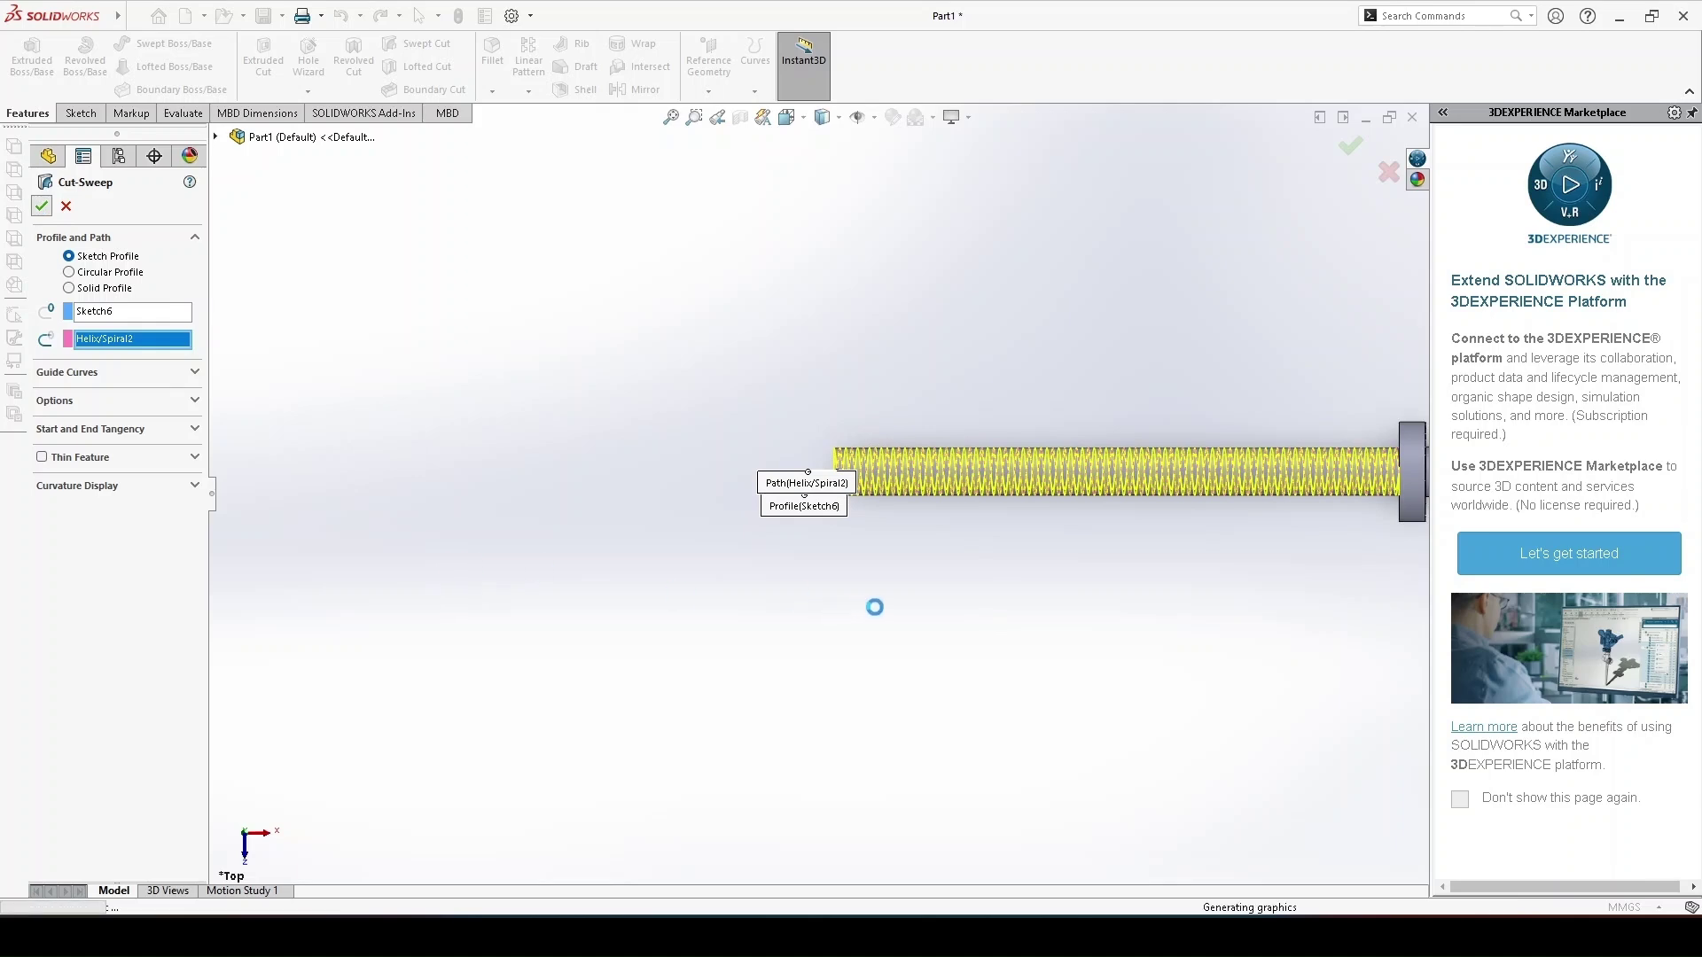
click(1011, 592)
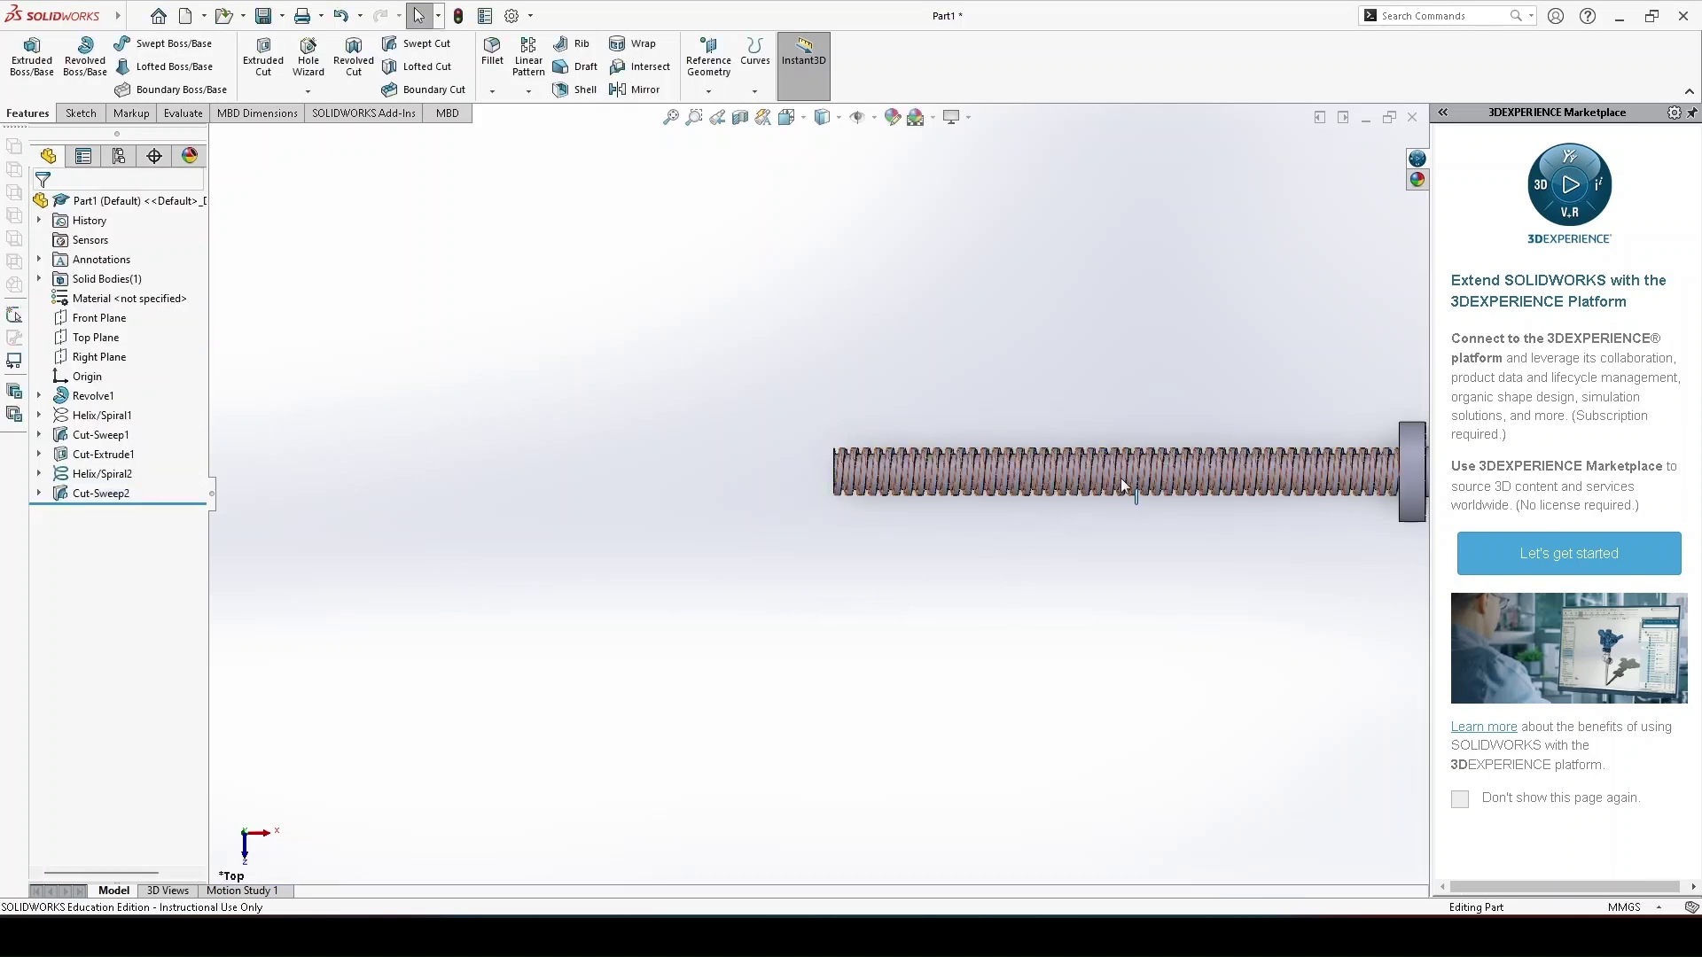
Step: Hide the Helix/Spiral2 curve and fit the whole threaded spindle in view
scroll(1117, 479, down, 3)
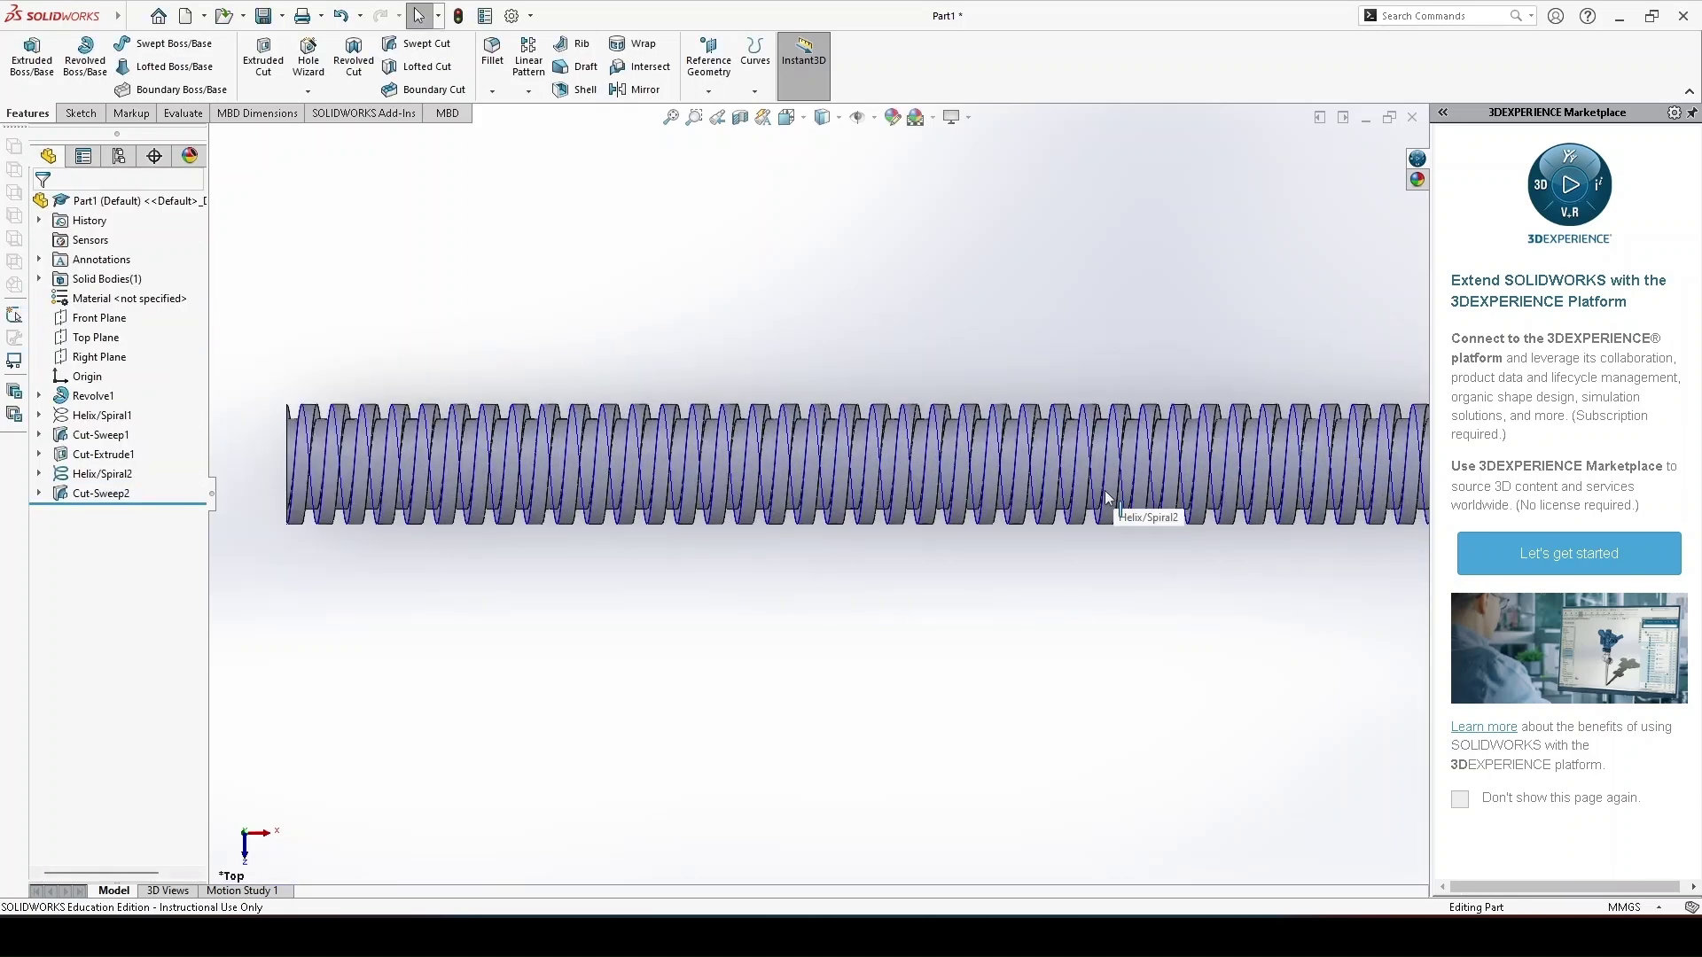
click(100, 474)
click(122, 454)
key(z)
key(z)
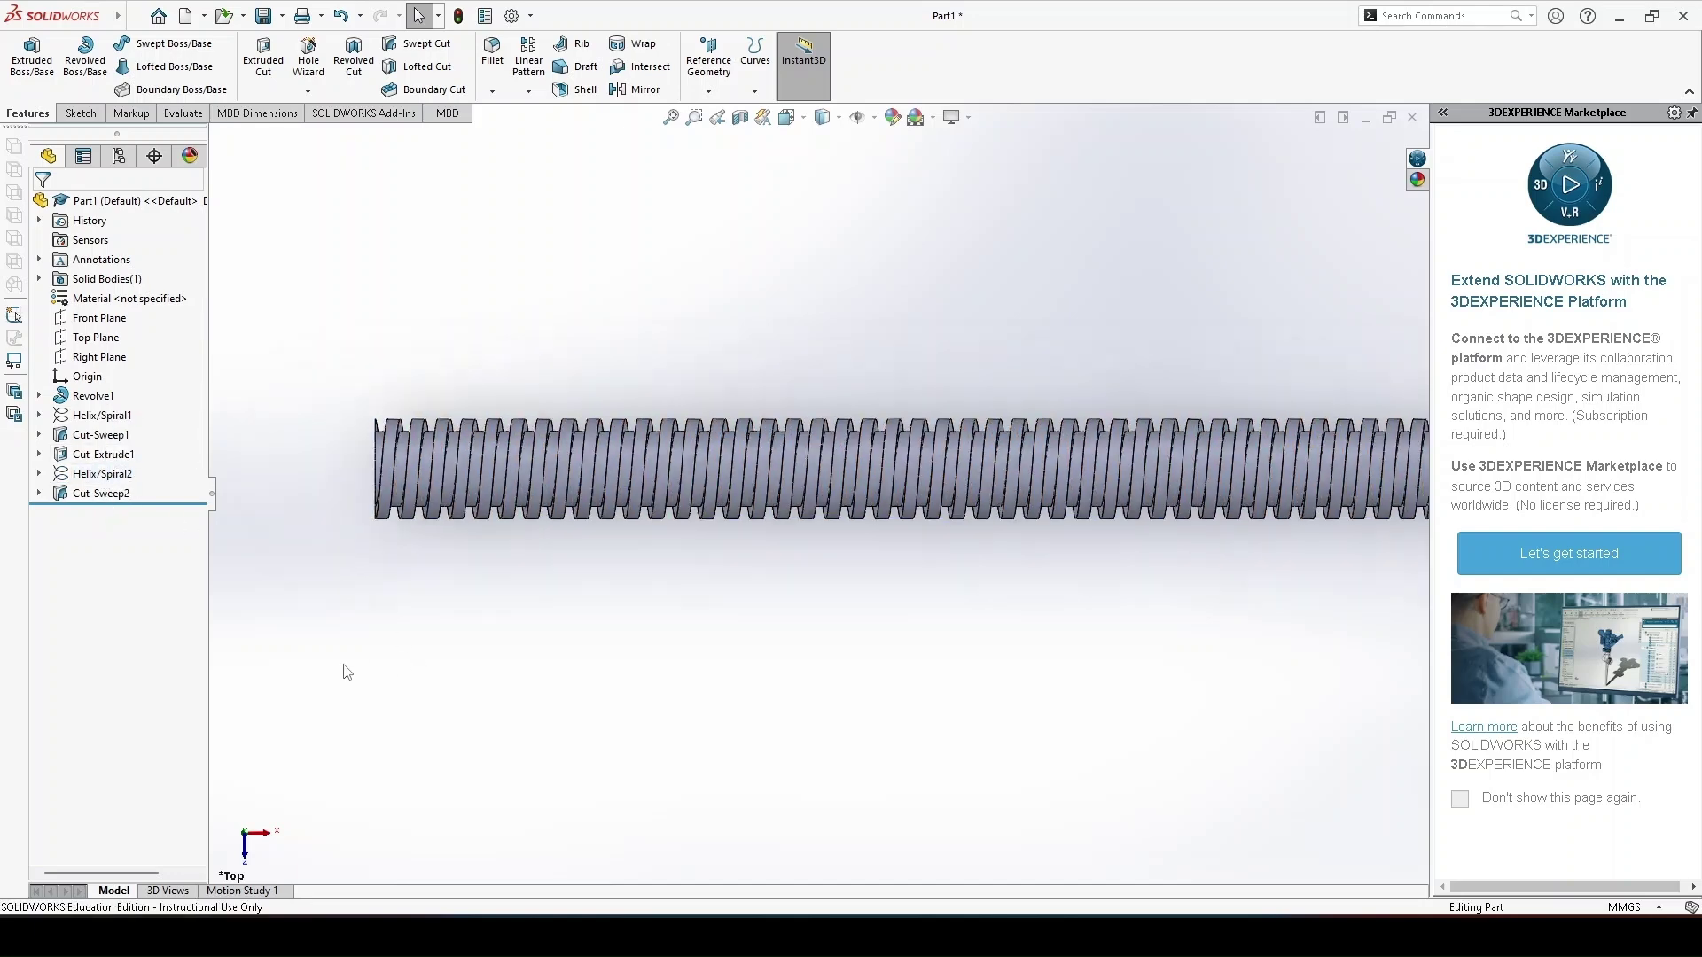
key(z)
key(z)
scroll(1113, 523, down, 2)
scroll(1109, 507, down, 2)
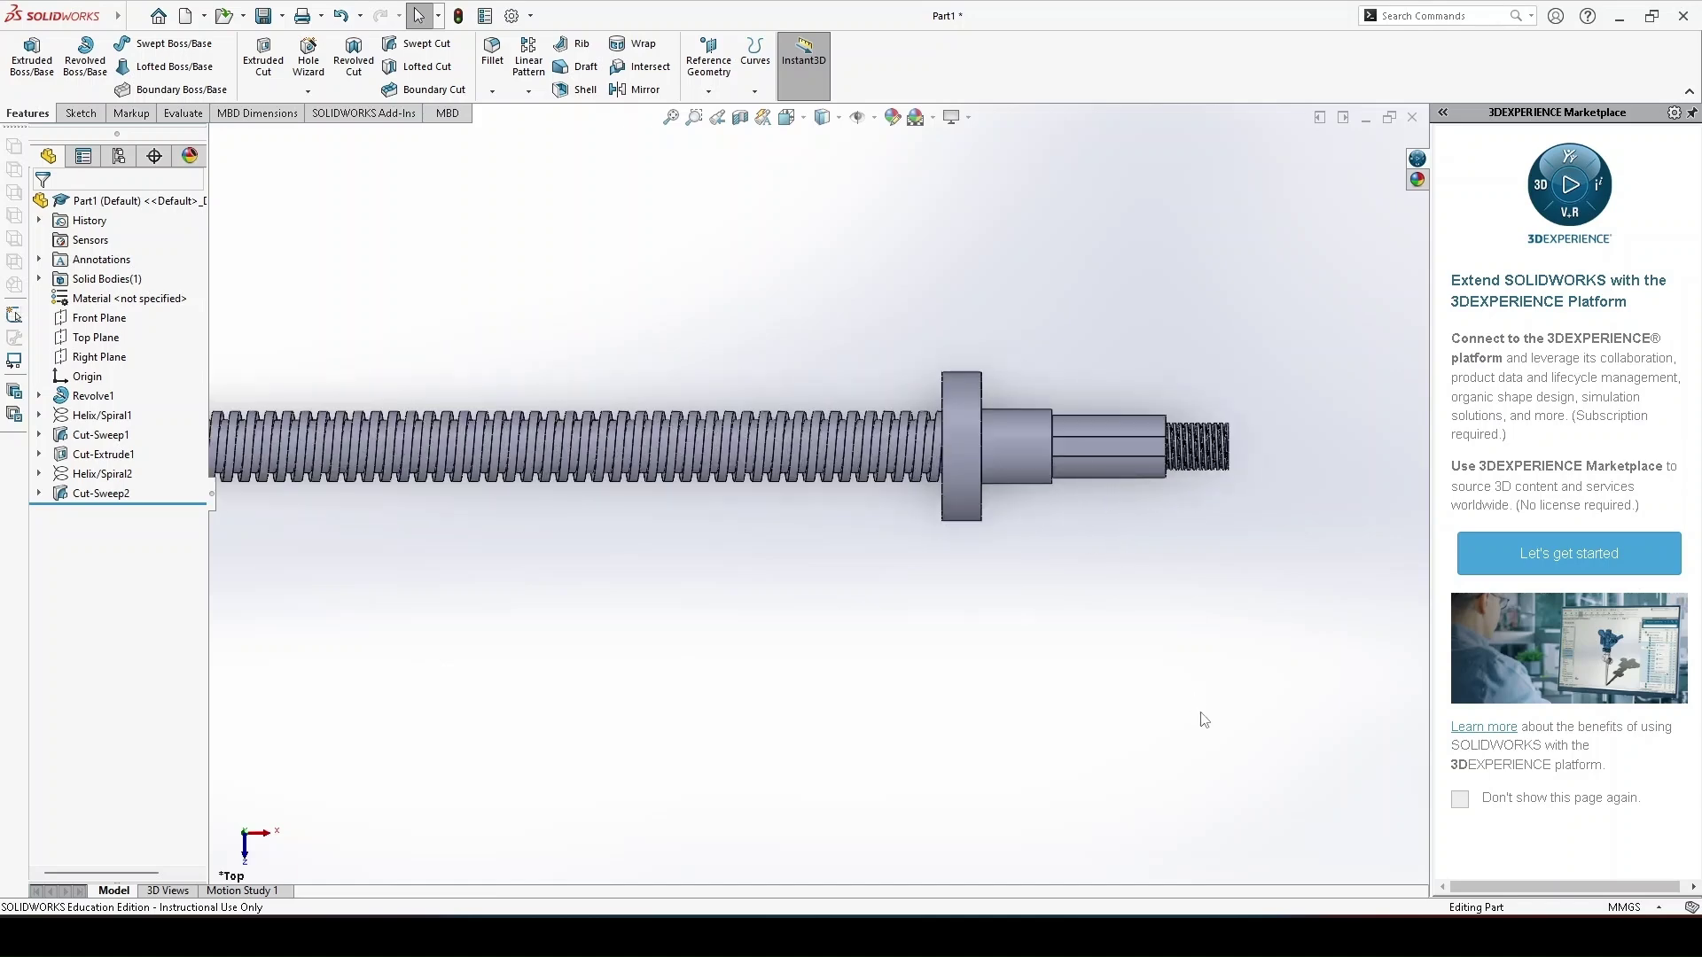
scroll(913, 487, up, 2)
scroll(638, 292, down, 3)
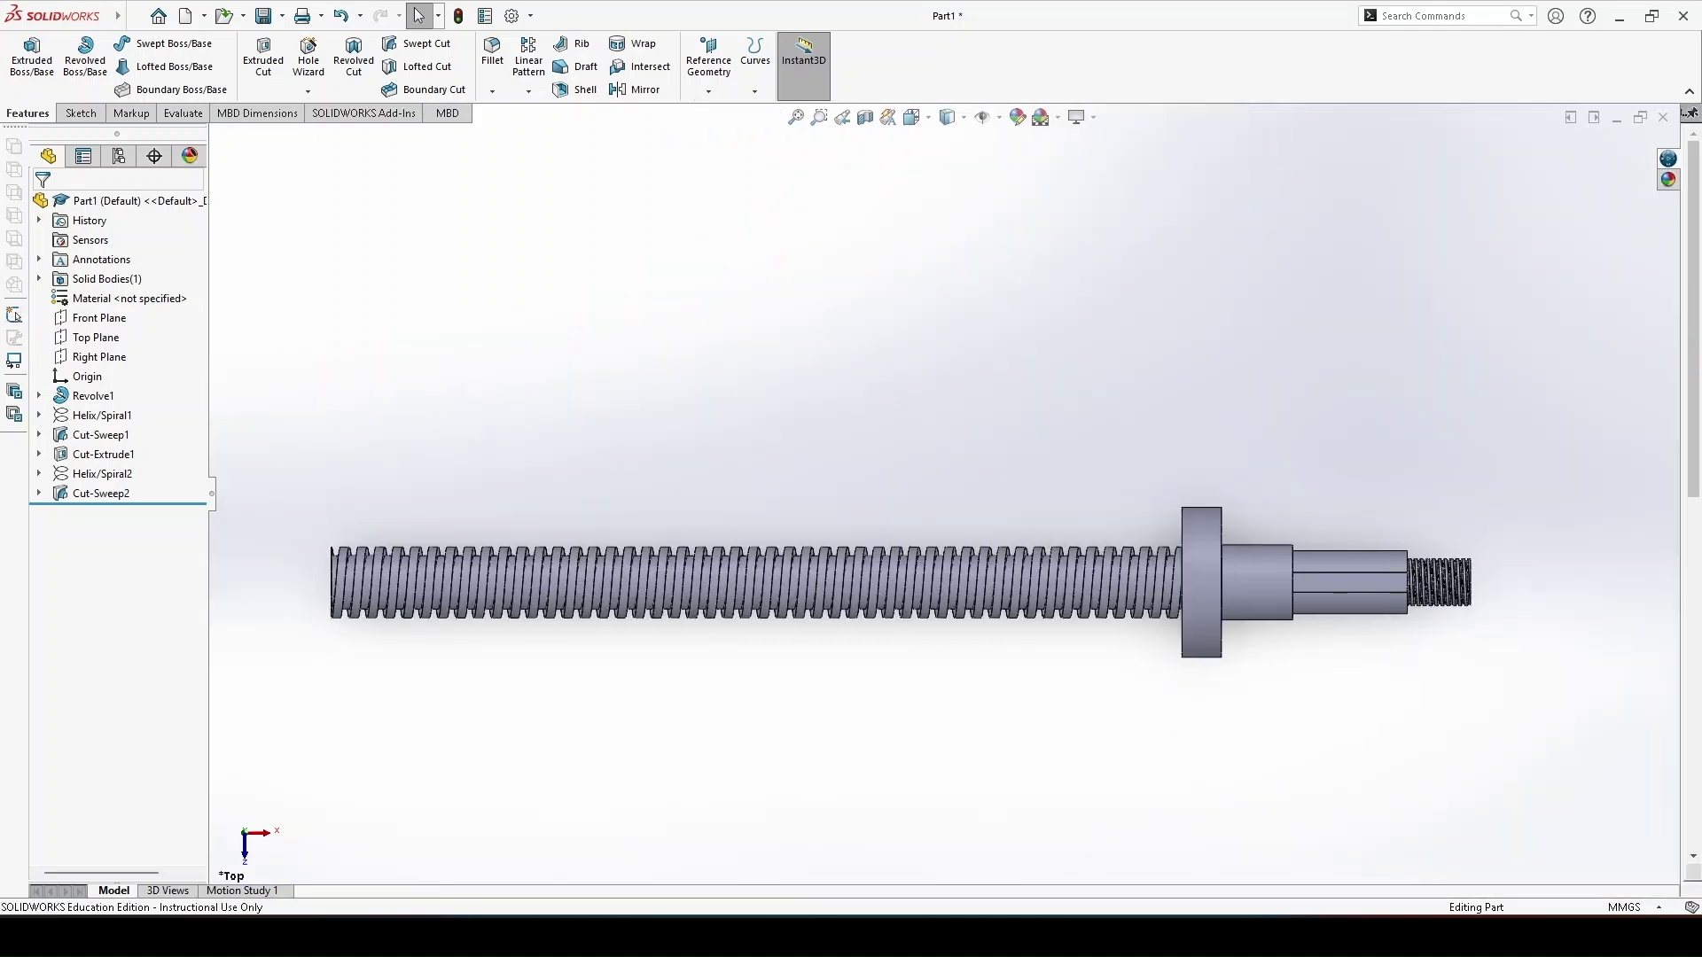
key(alt+Tab)
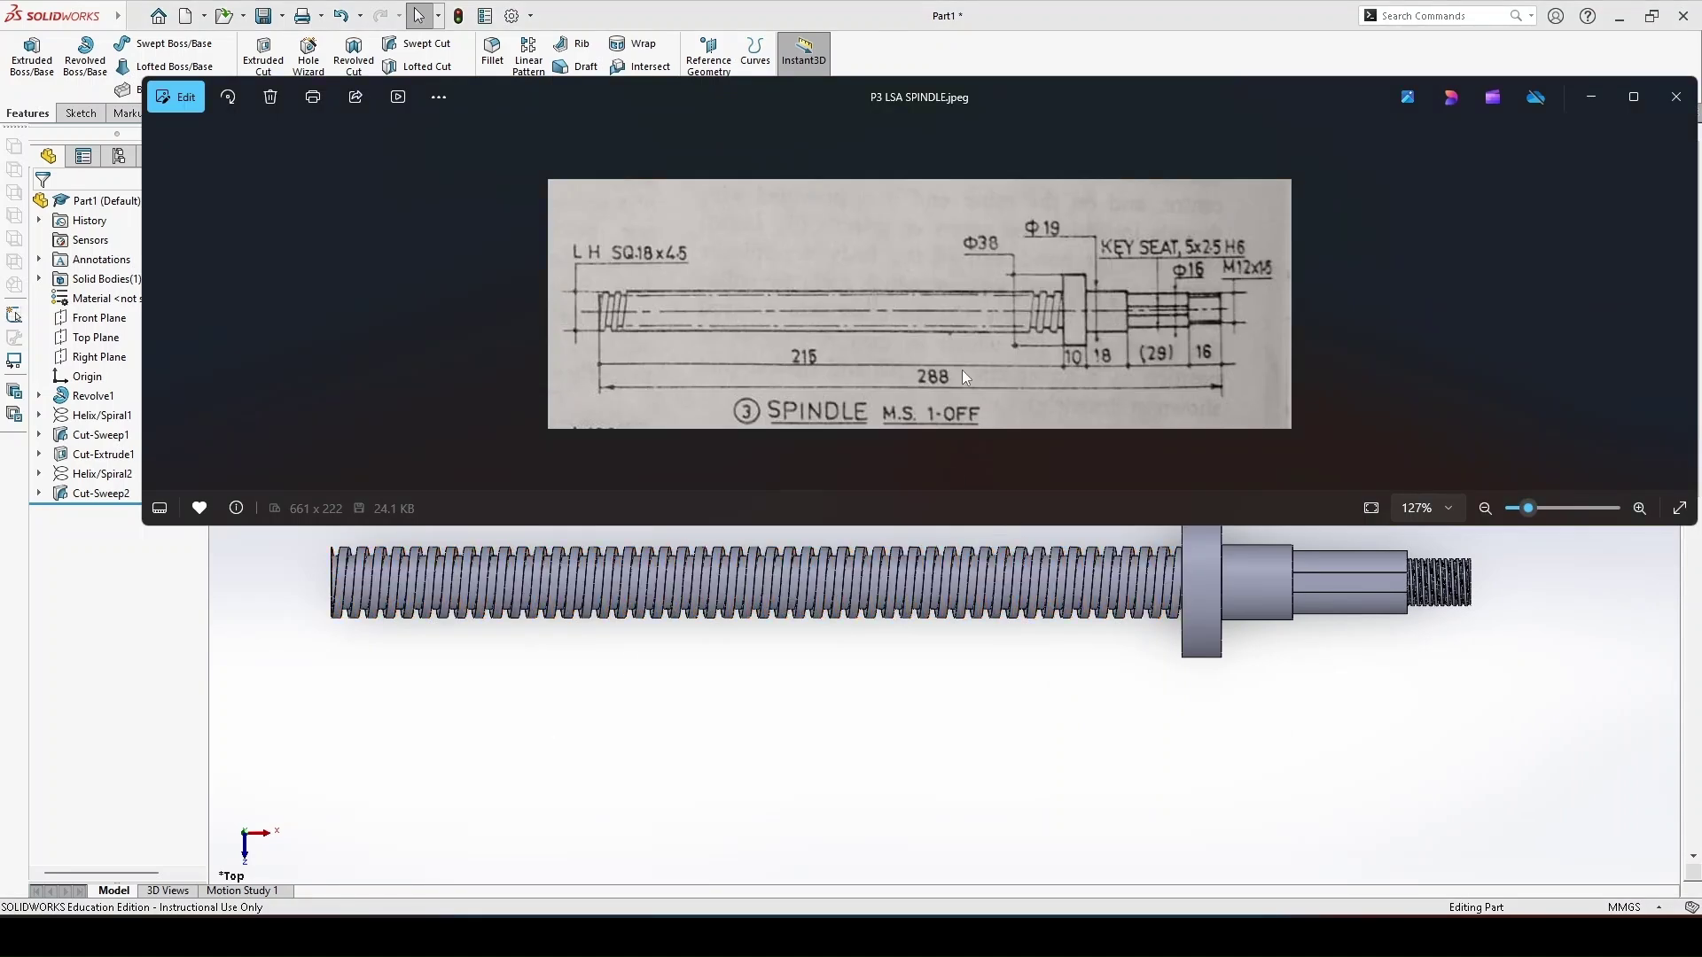
Step: Zoom into the P3 LSA SPINDLE drawing to check its dimensions, dismissing a stray screen snip
scroll(963, 377, up, 2)
scroll(965, 378, up, 3)
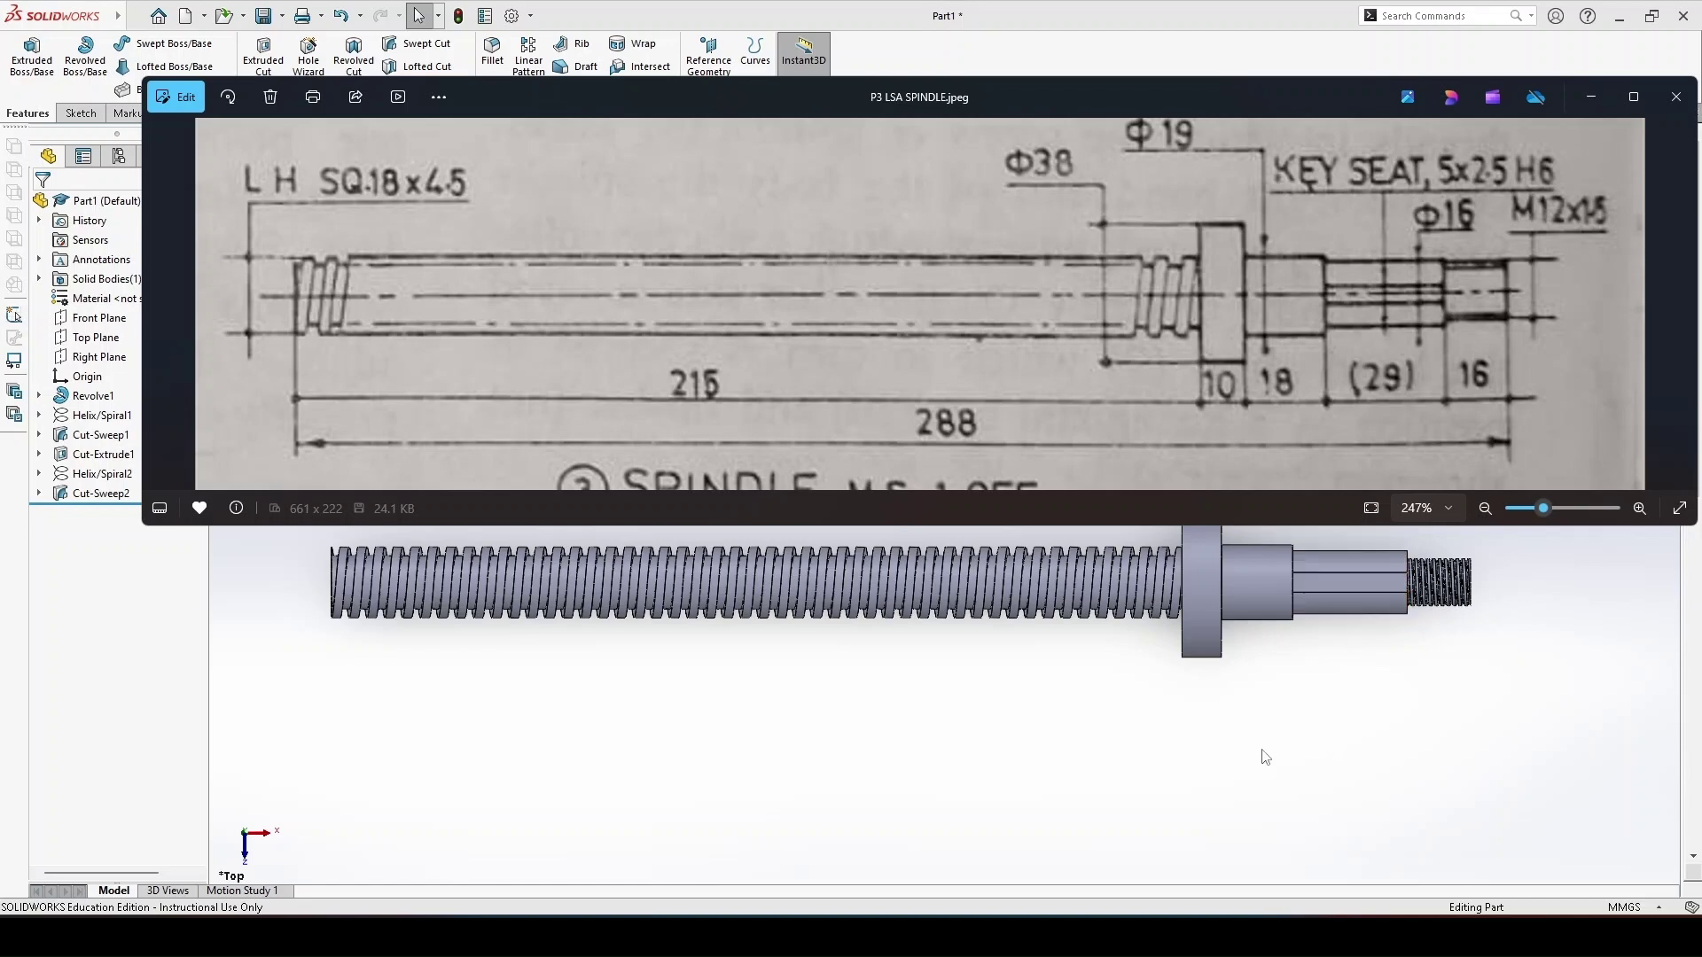
key(super+shift+s)
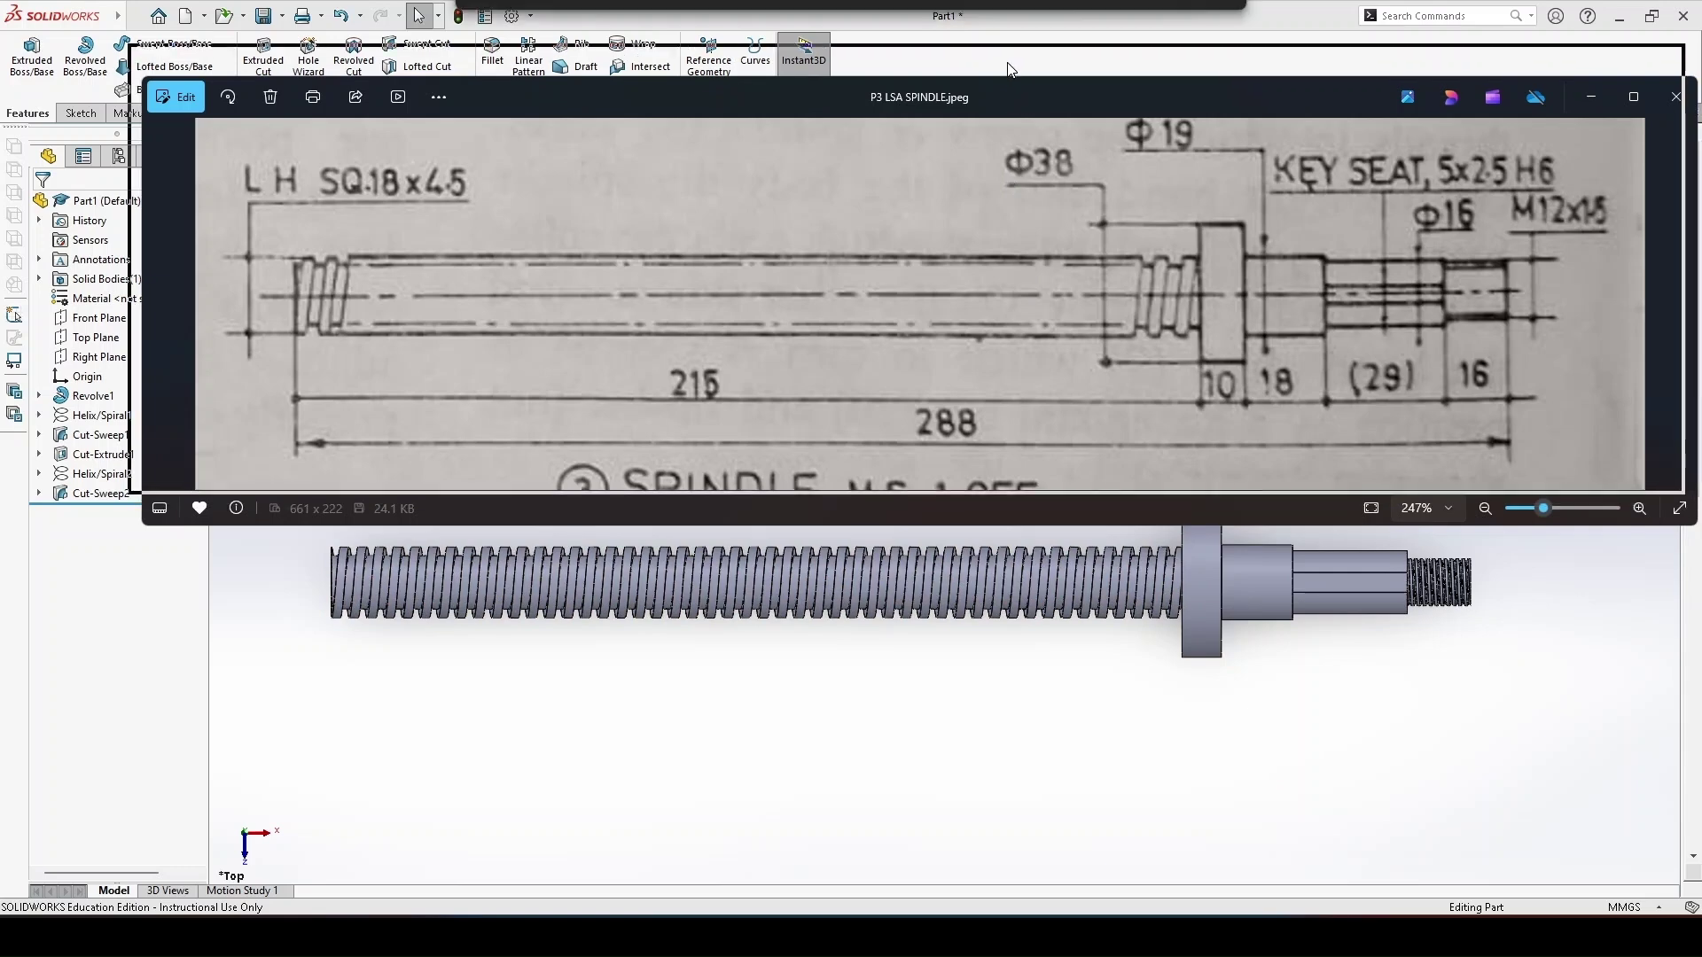
click(1011, 69)
scroll(1052, 518, down, 1)
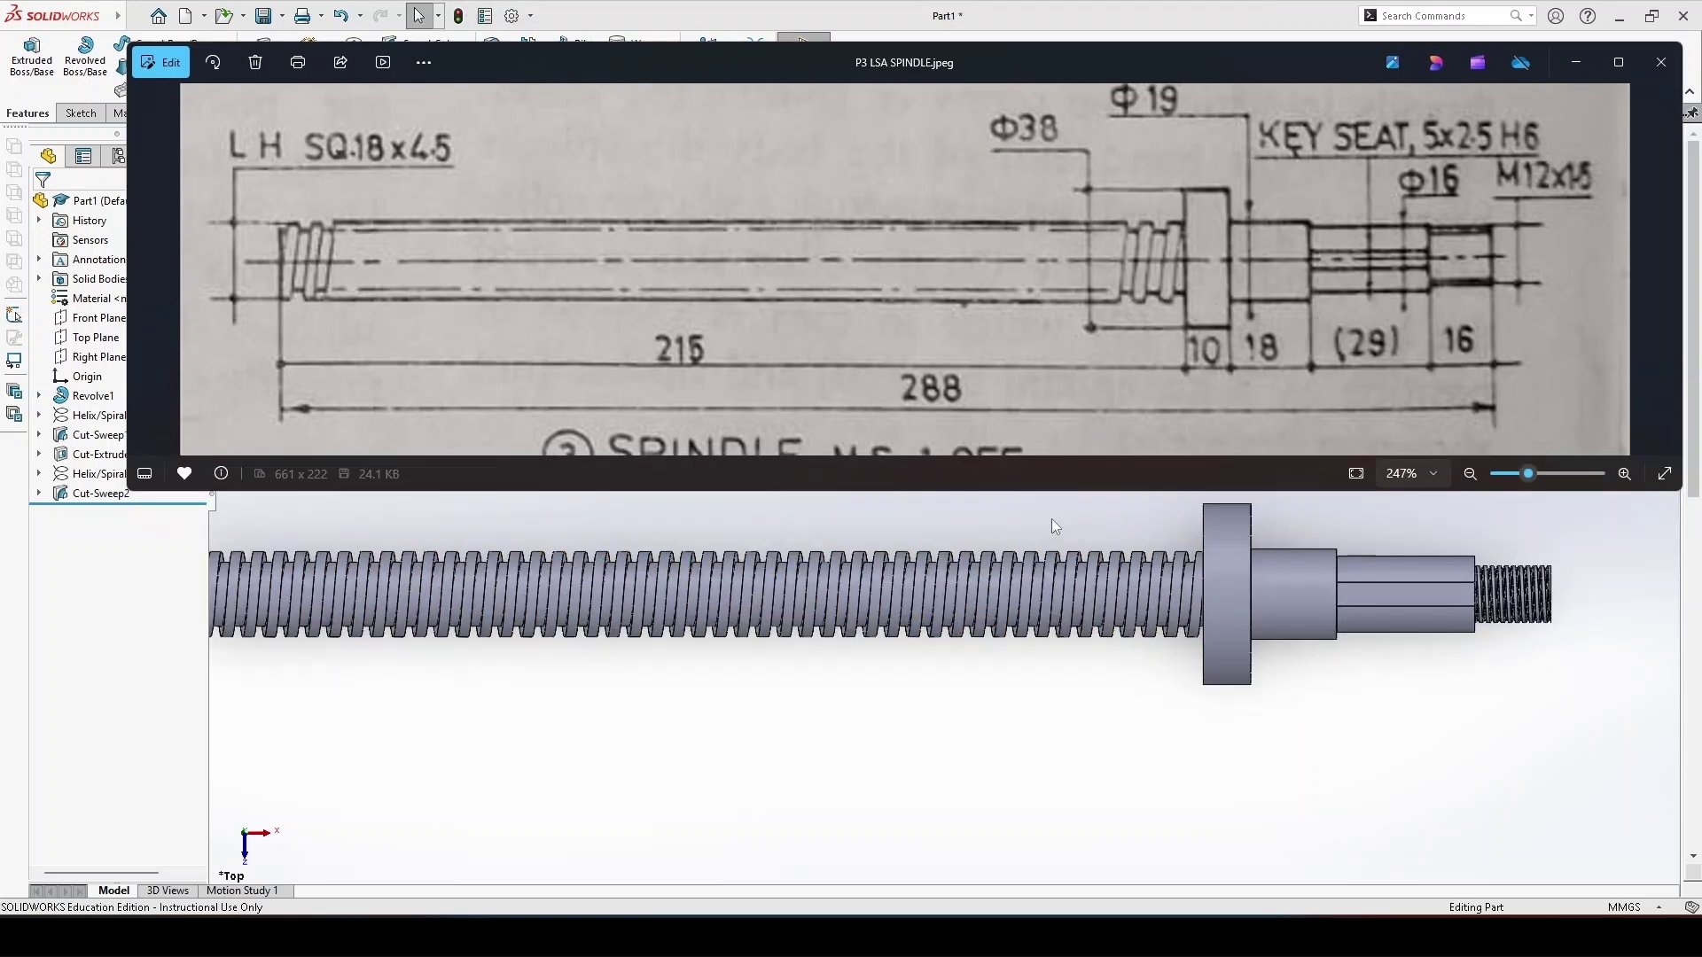
scroll(1051, 519, up, 2)
scroll(1061, 512, up, 1)
scroll(1028, 515, up, 1)
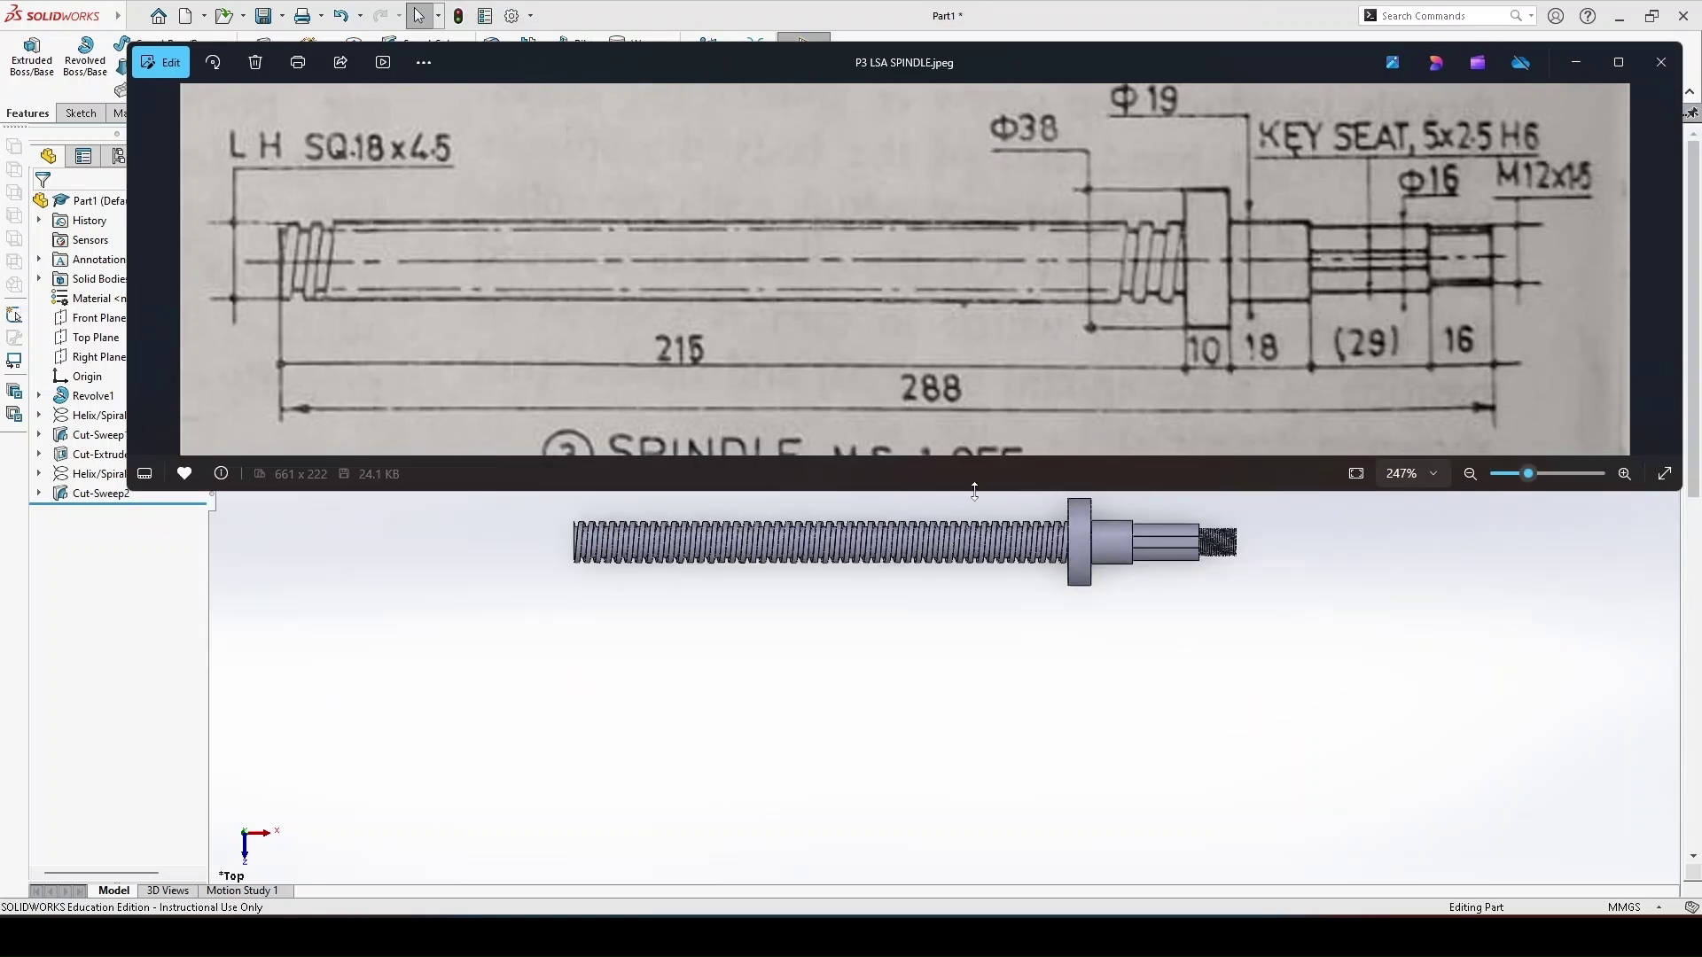
scroll(973, 498, down, 2)
scroll(973, 500, down, 1)
scroll(1001, 549, down, 2)
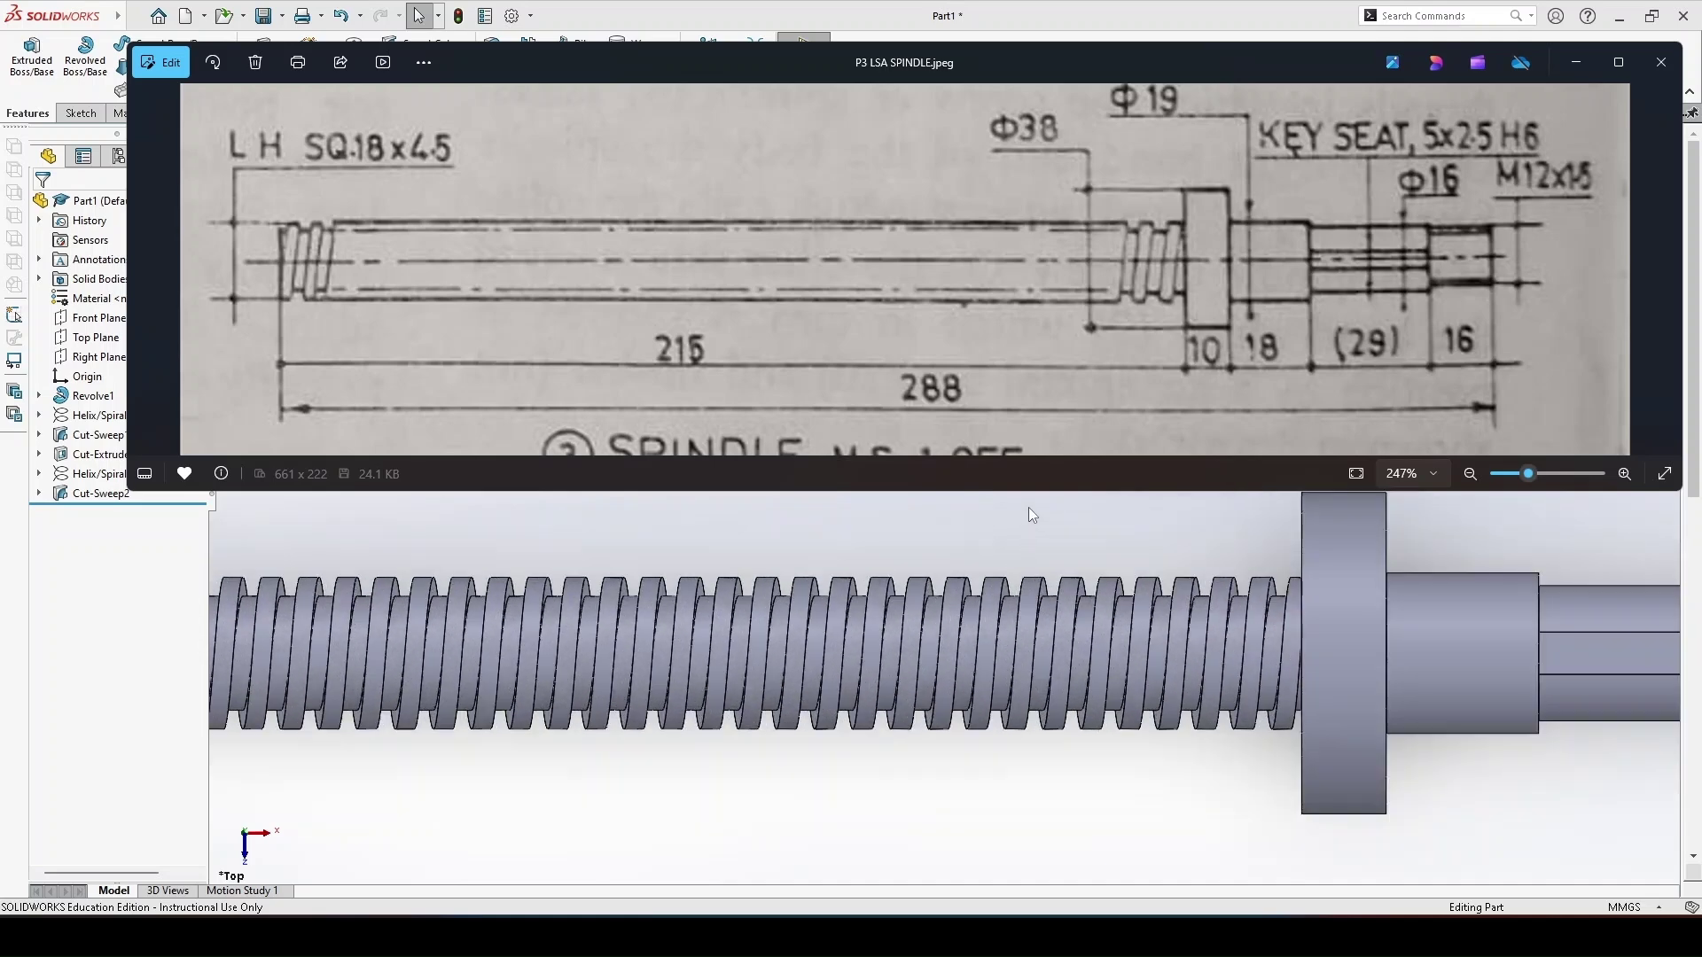
Step: Minimize the Photos window to bring the SOLIDWORKS model back into view
scroll(1029, 505, up, 2)
scroll(1112, 691, down, 1)
scroll(1123, 712, down, 2)
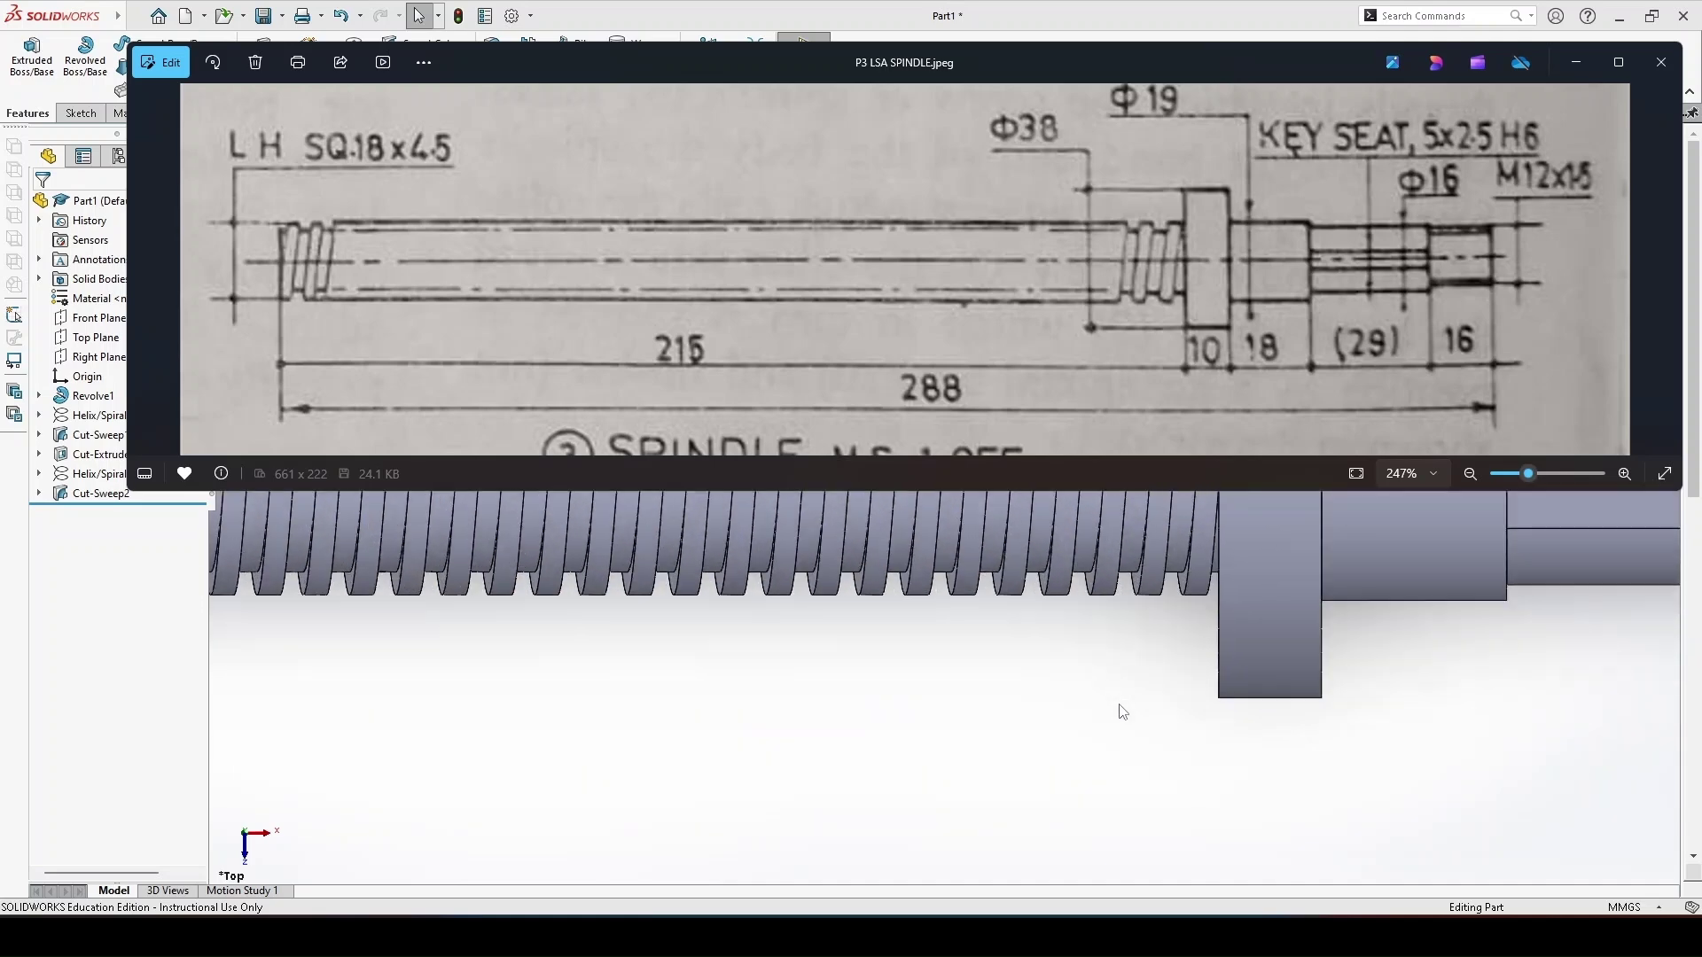
scroll(1123, 712, up, 2)
click(1576, 62)
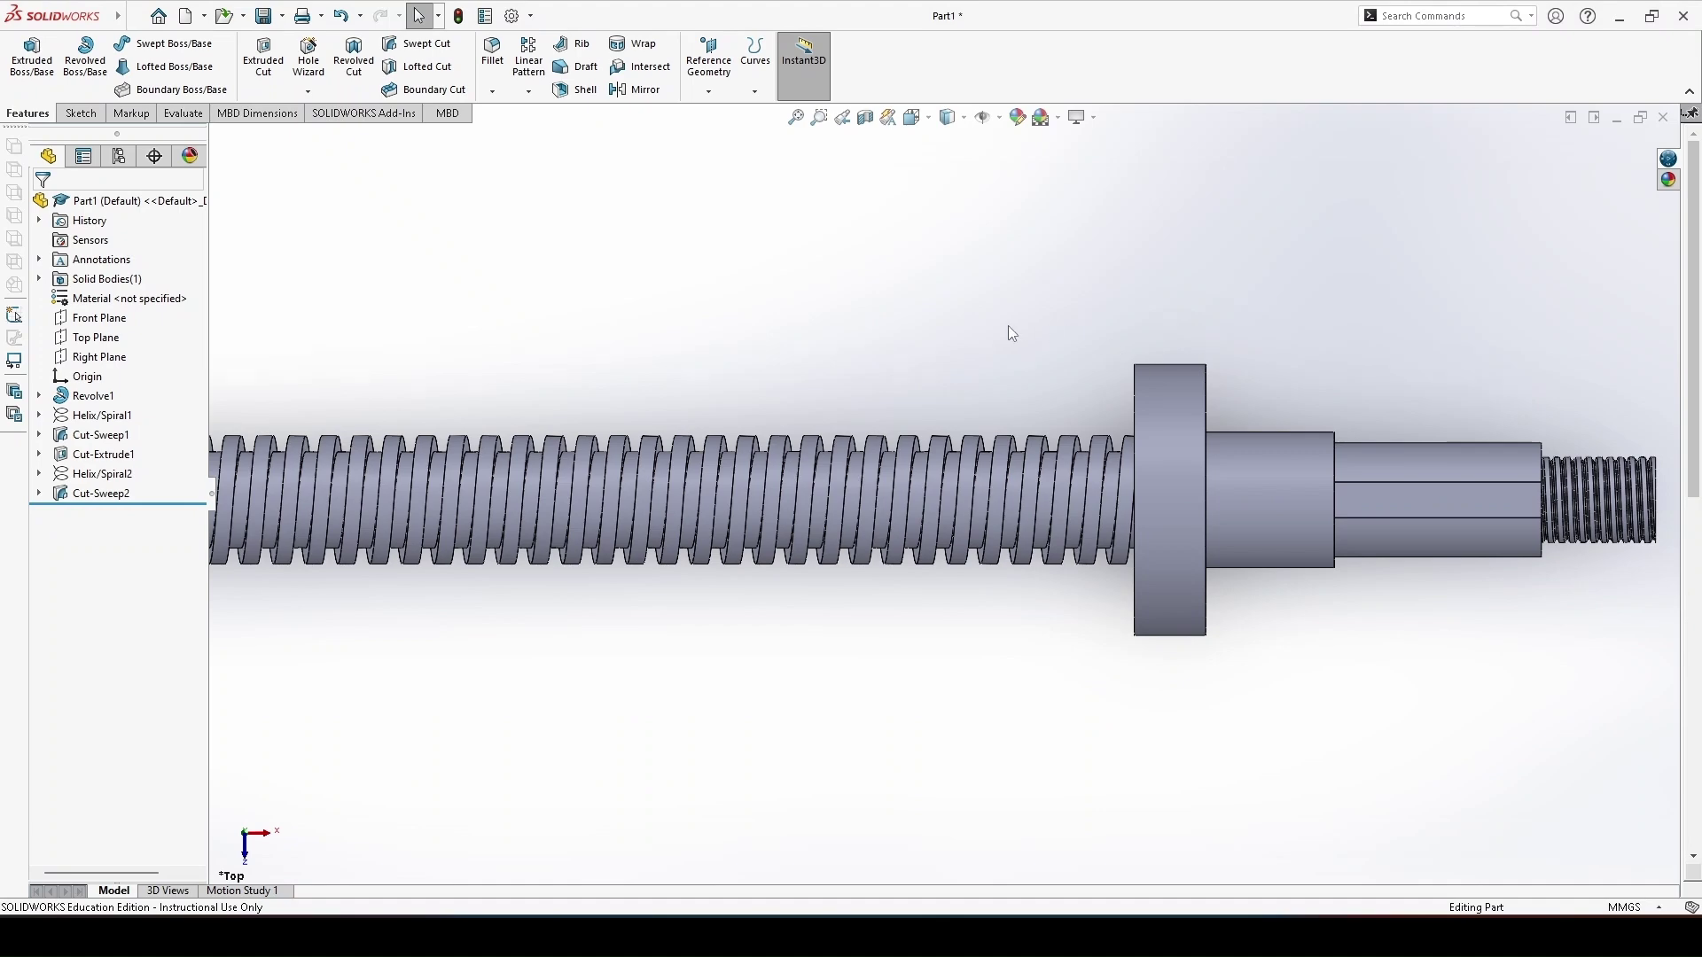
scroll(1110, 381, down, 1)
scroll(1143, 395, up, 2)
scroll(1147, 397, up, 1)
scroll(1008, 443, up, 1)
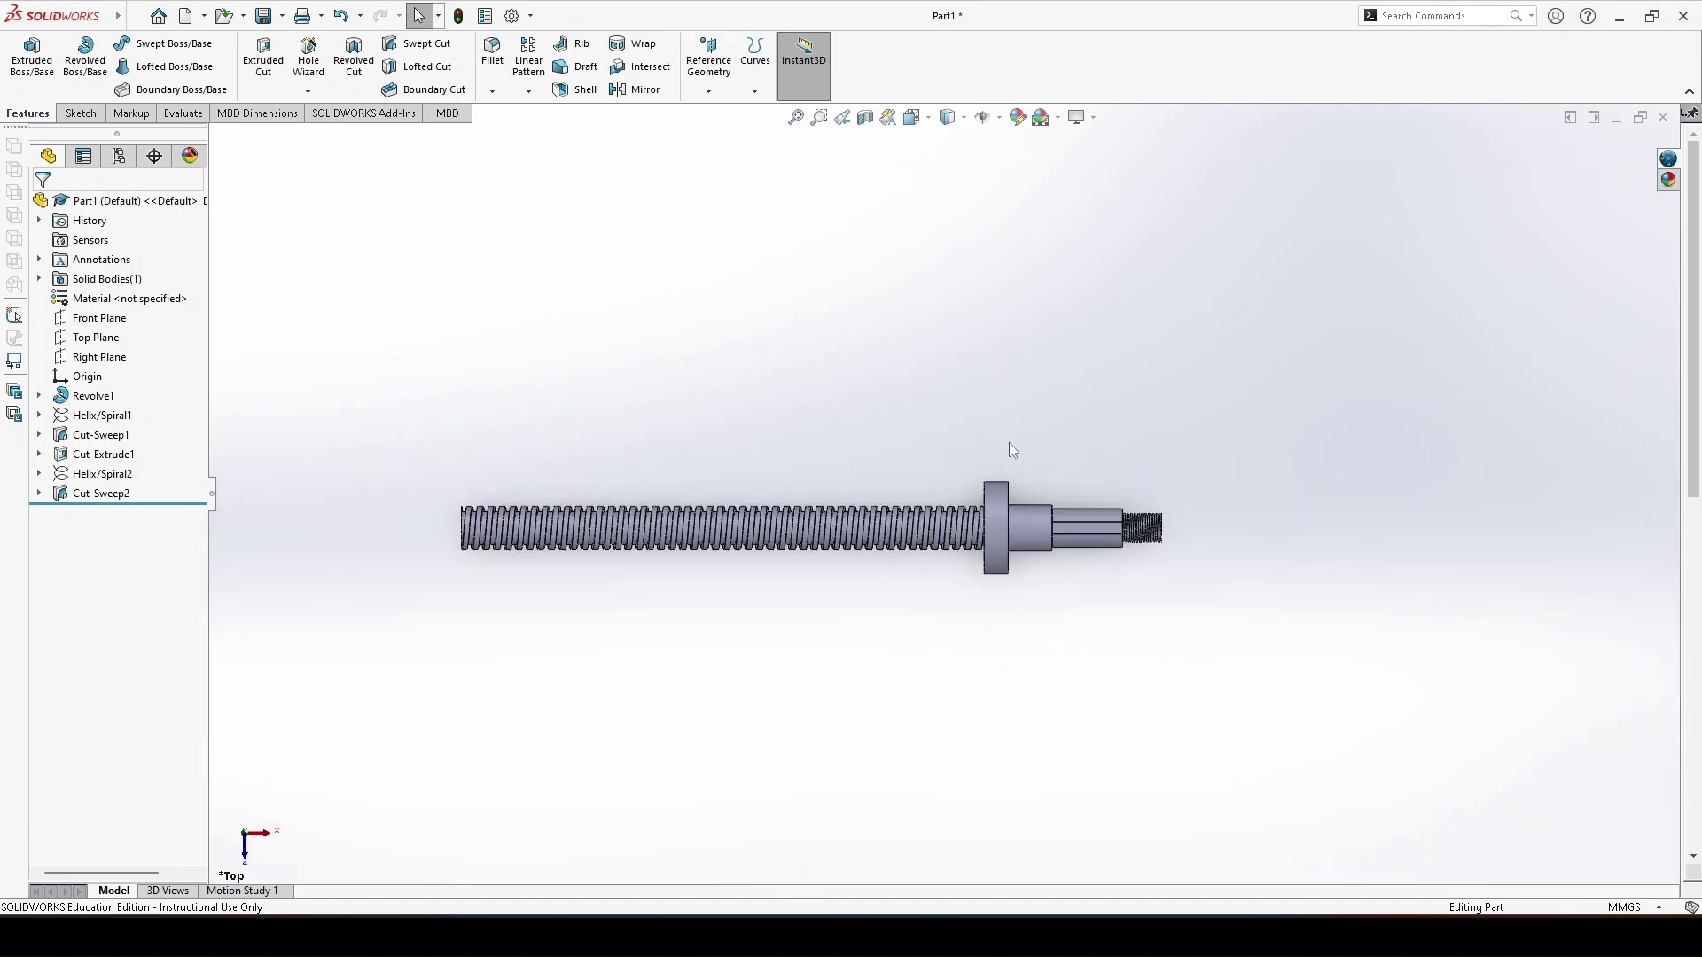
scroll(886, 480, down, 1)
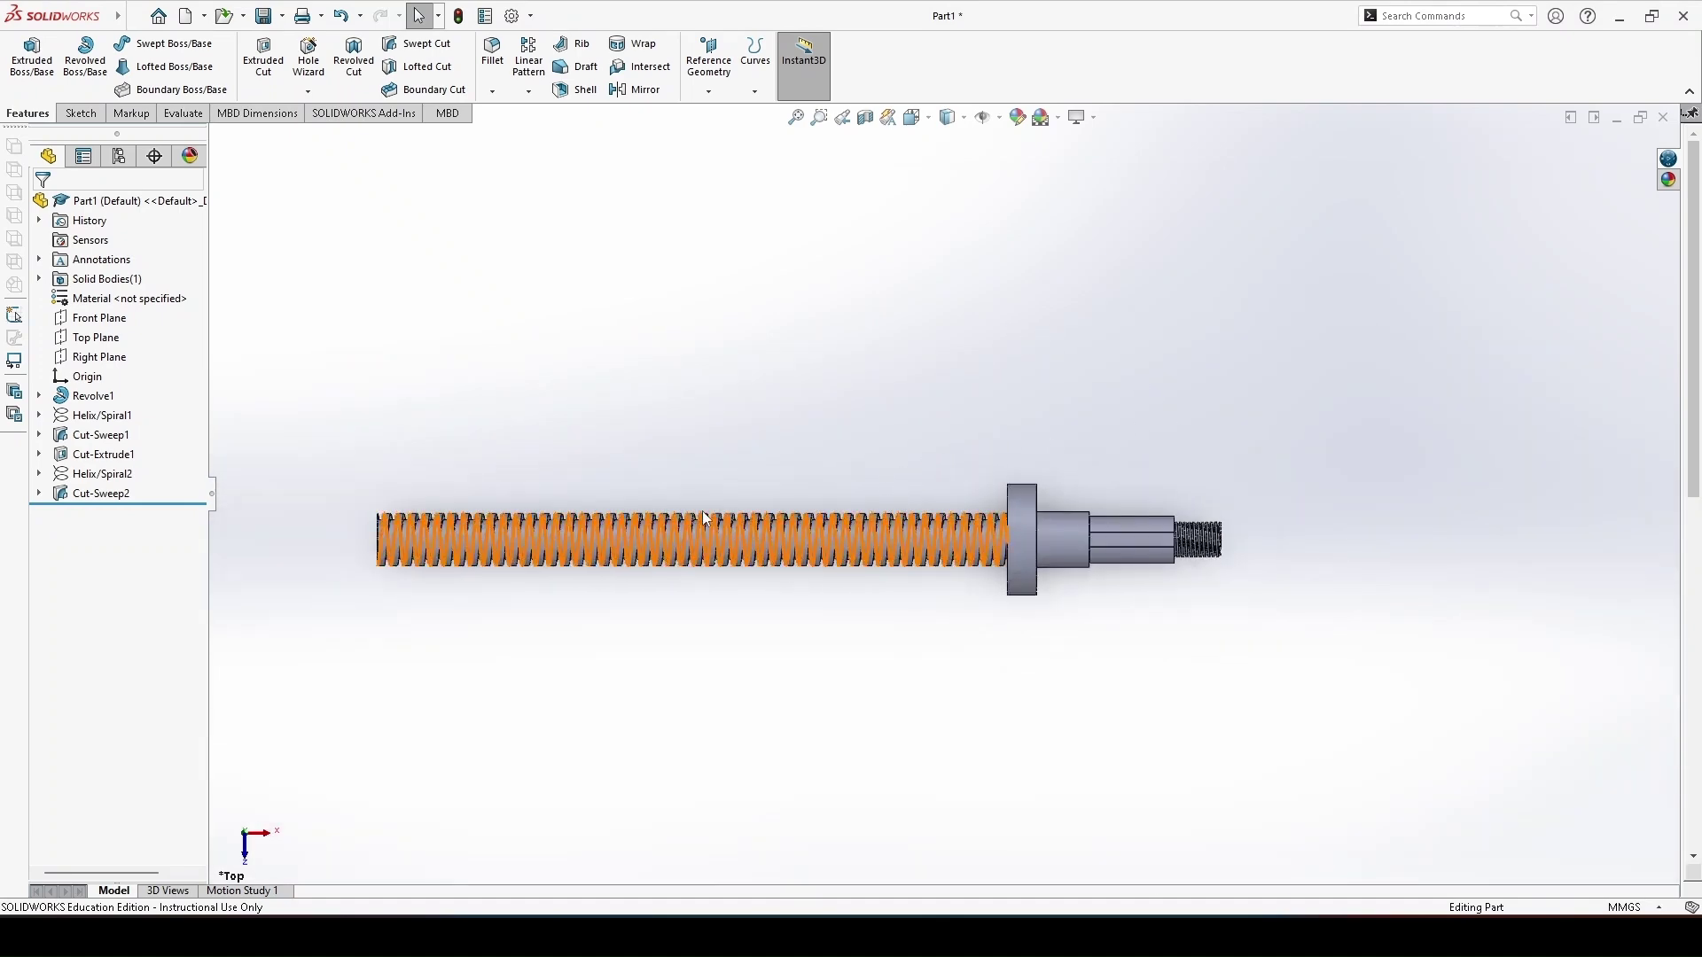
scroll(878, 510, up, 2)
scroll(735, 465, down, 2)
scroll(913, 470, down, 1)
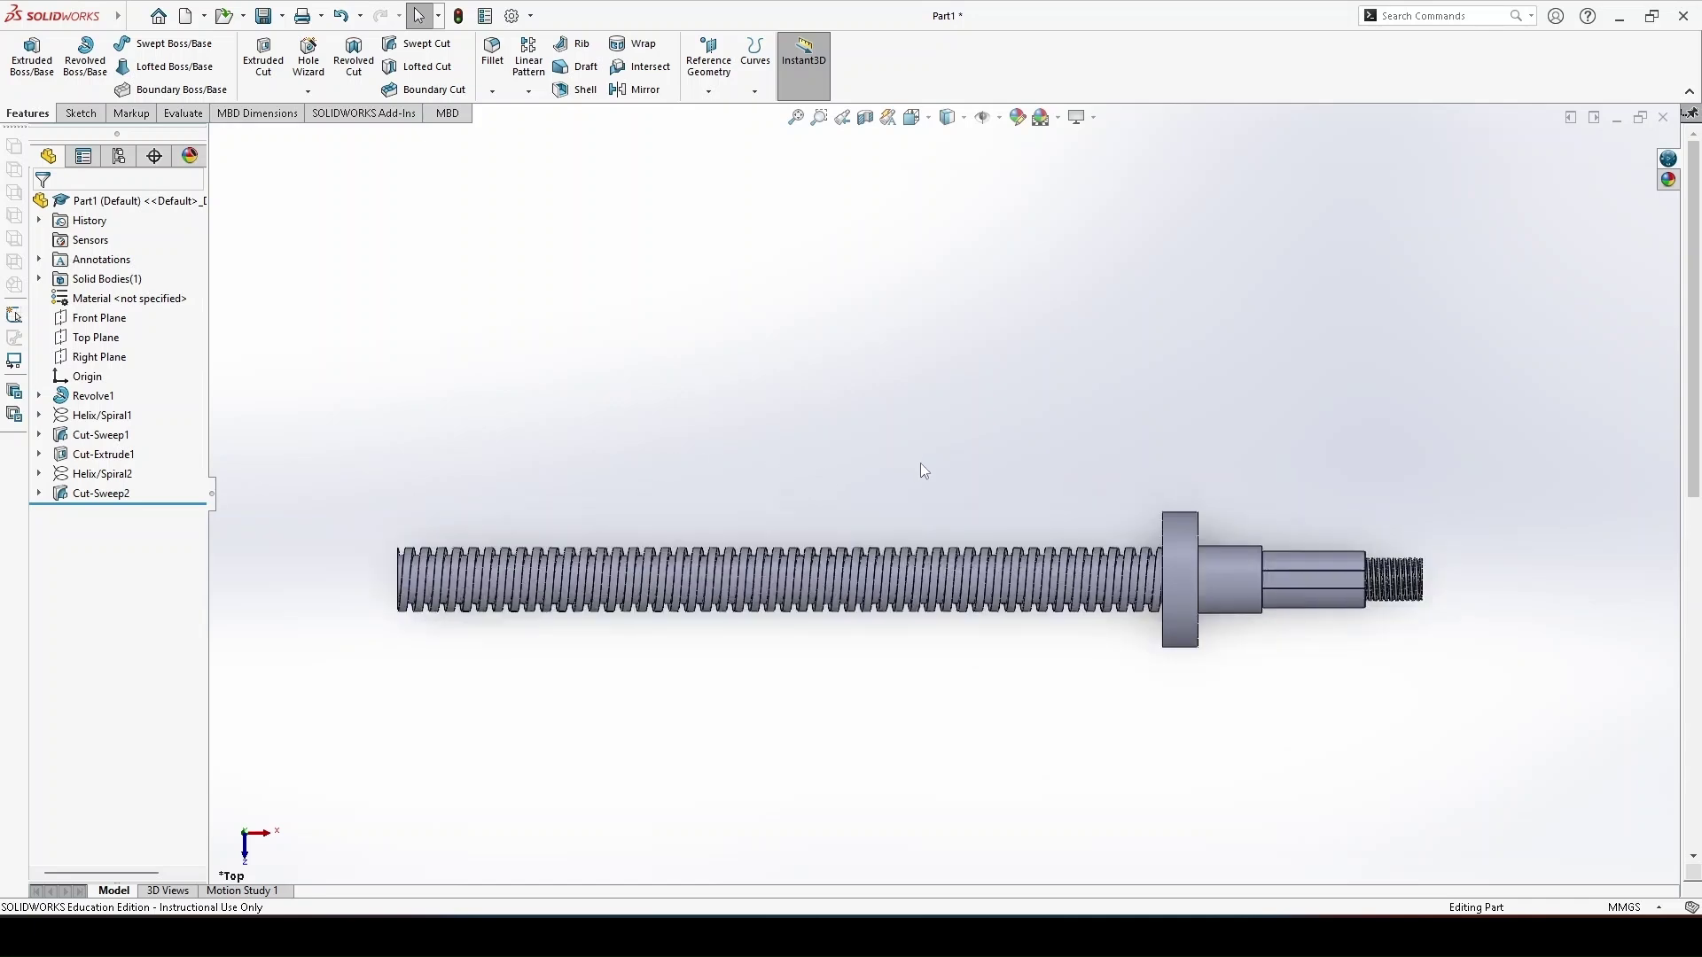
scroll(925, 487, down, 1)
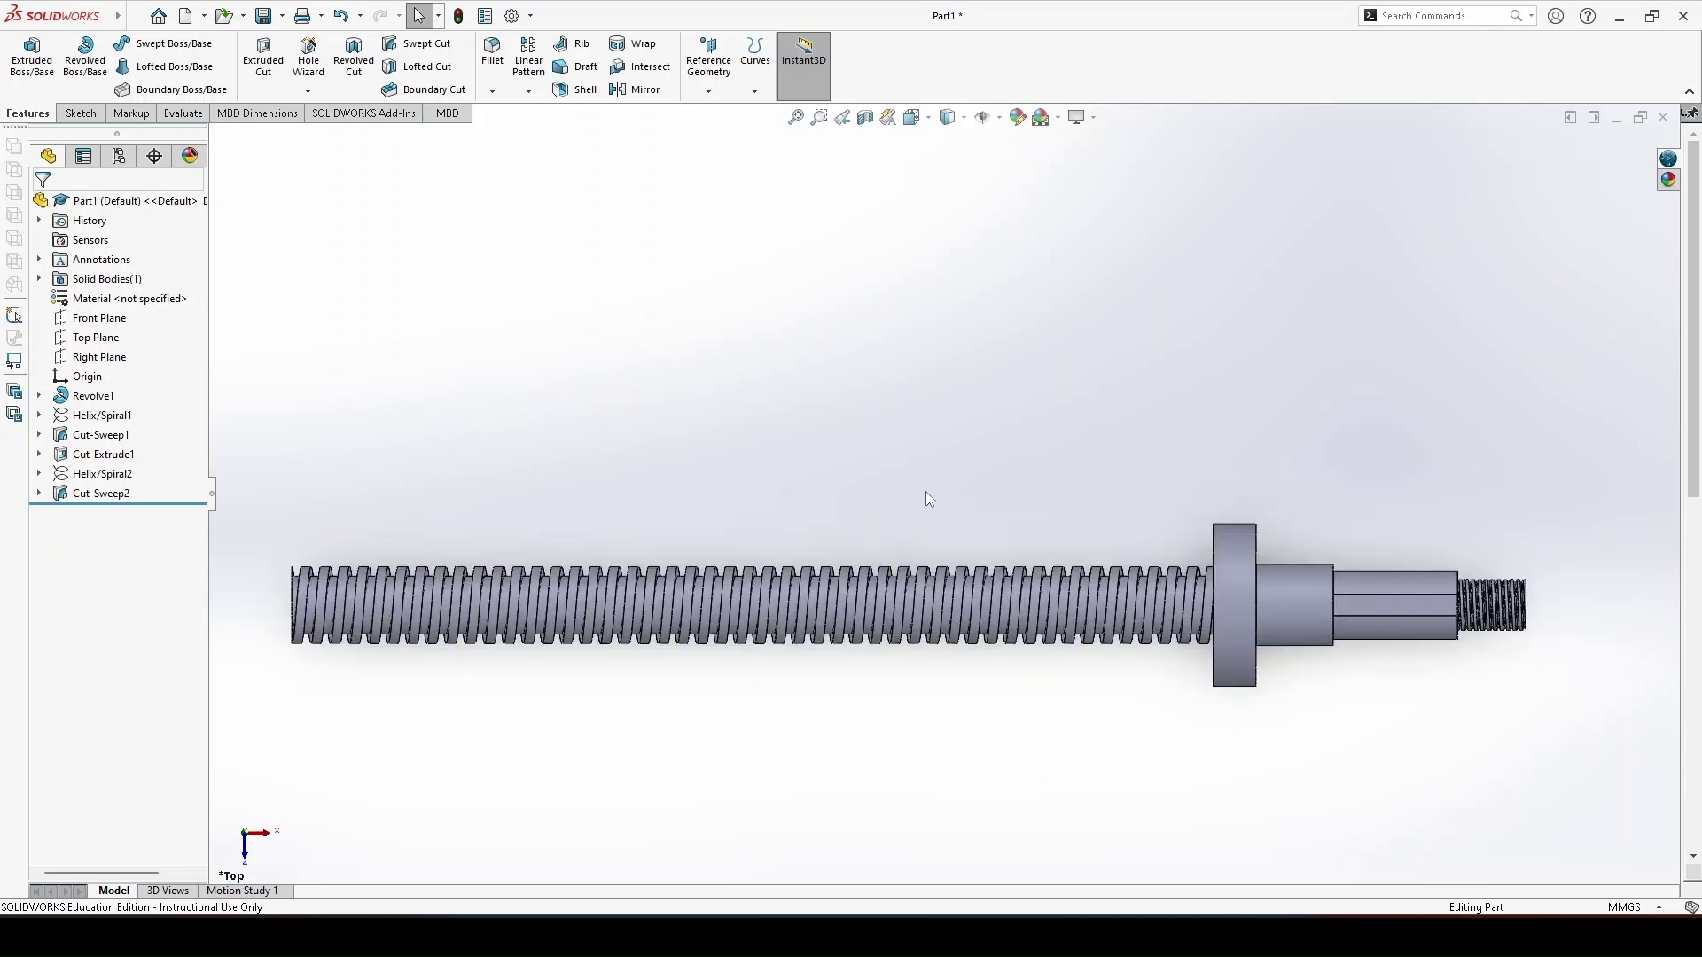